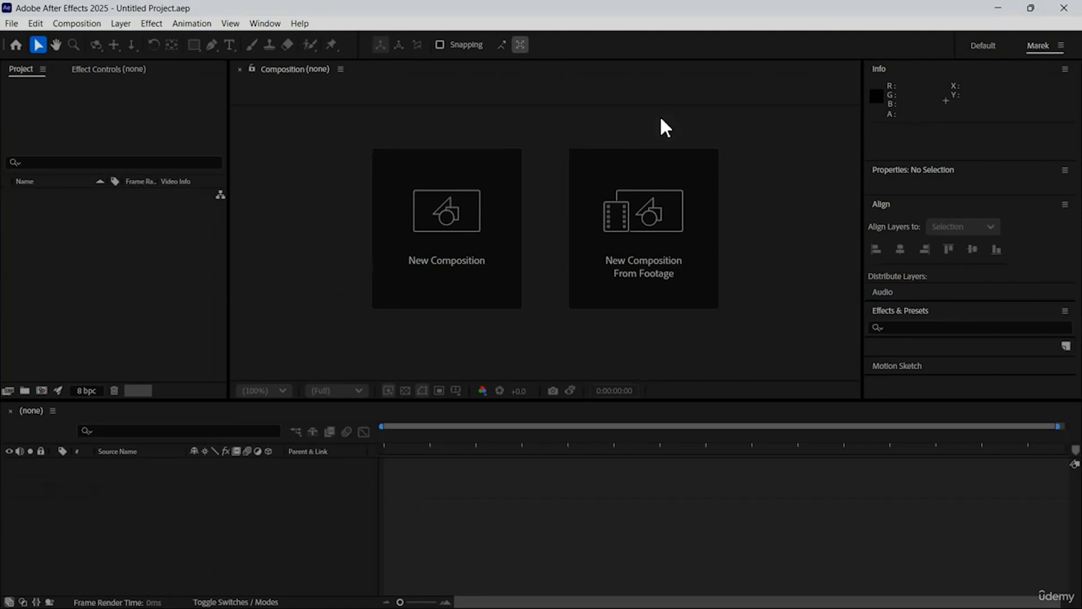
Save the untitled project to the Desktop under the name Expressions
{"action": "left_click", "coordinate": [8, 23]}
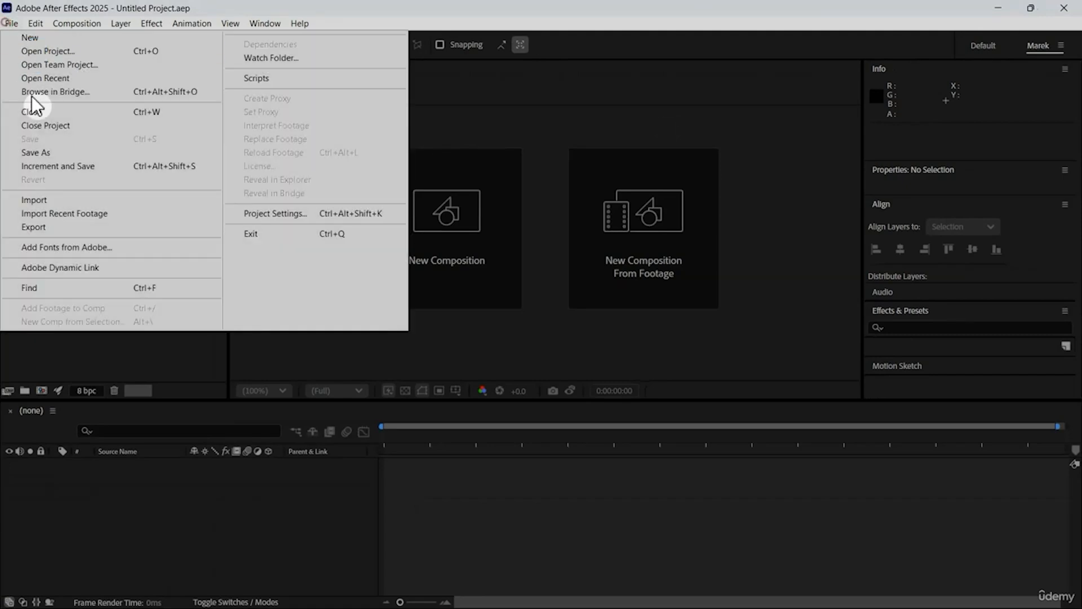
{"action": "mouse_move", "coordinate": [44, 153]}
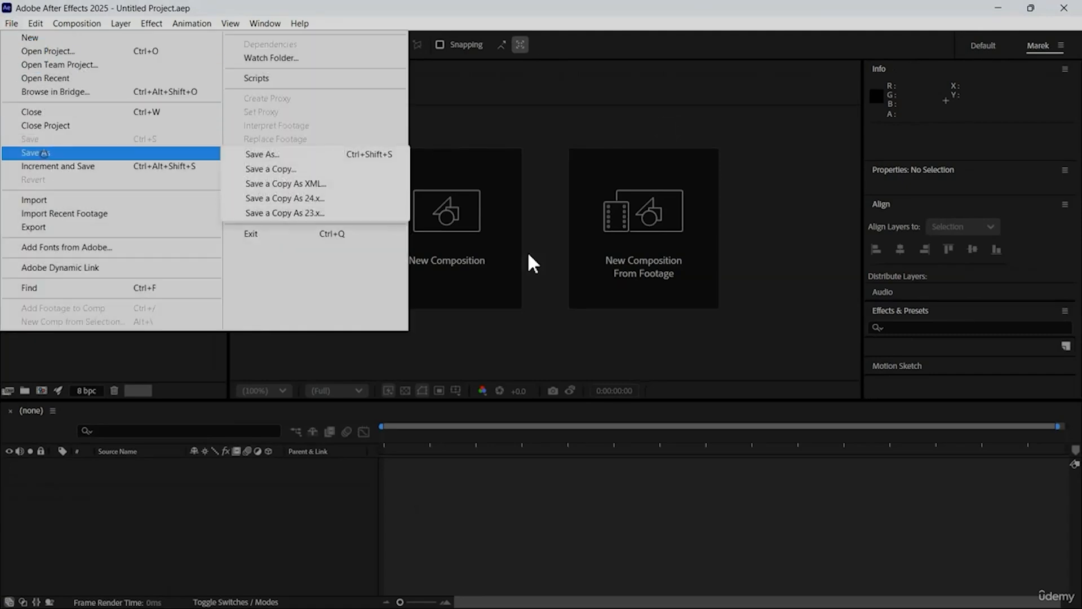
{"action": "left_click", "coordinate": [291, 154]}
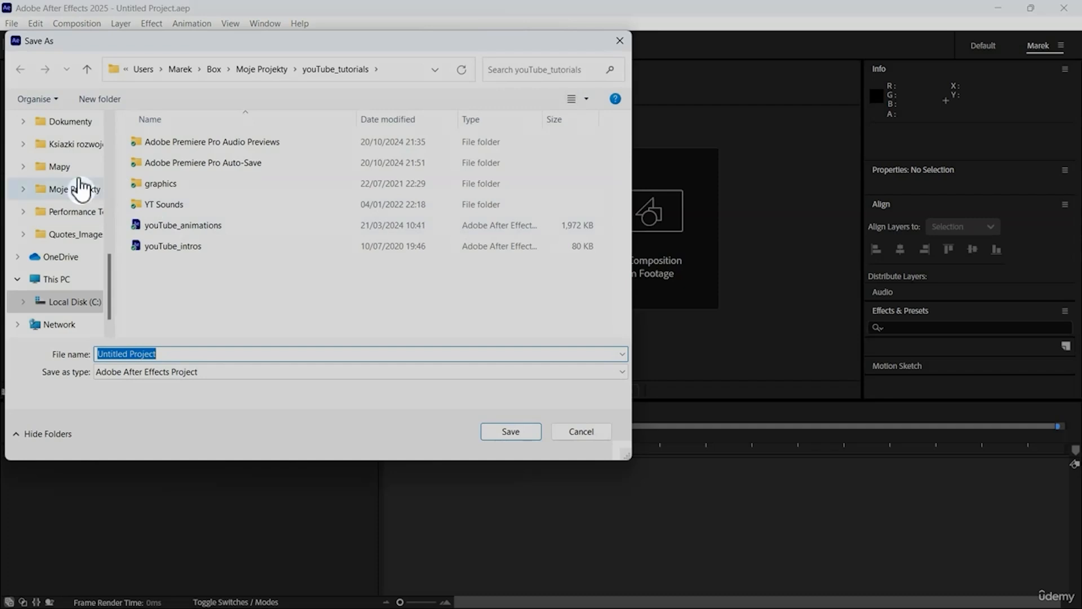
{"action": "scroll", "coordinate": [72, 174], "scroll_direction": "up", "scroll_amount": 5}
{"action": "left_click", "coordinate": [57, 217]}
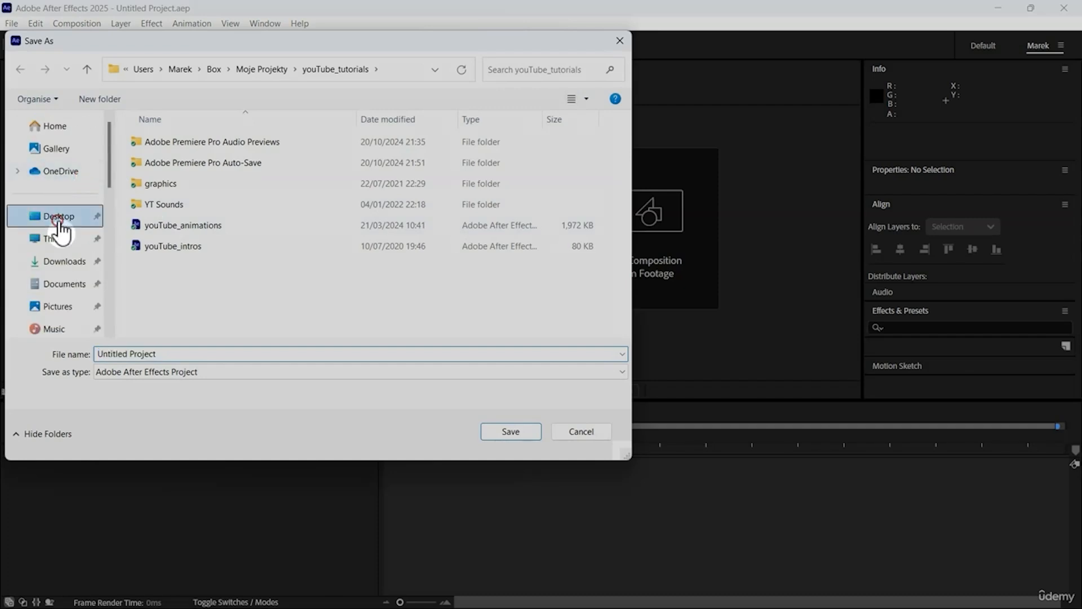
{"action": "left_click", "coordinate": [191, 354]}
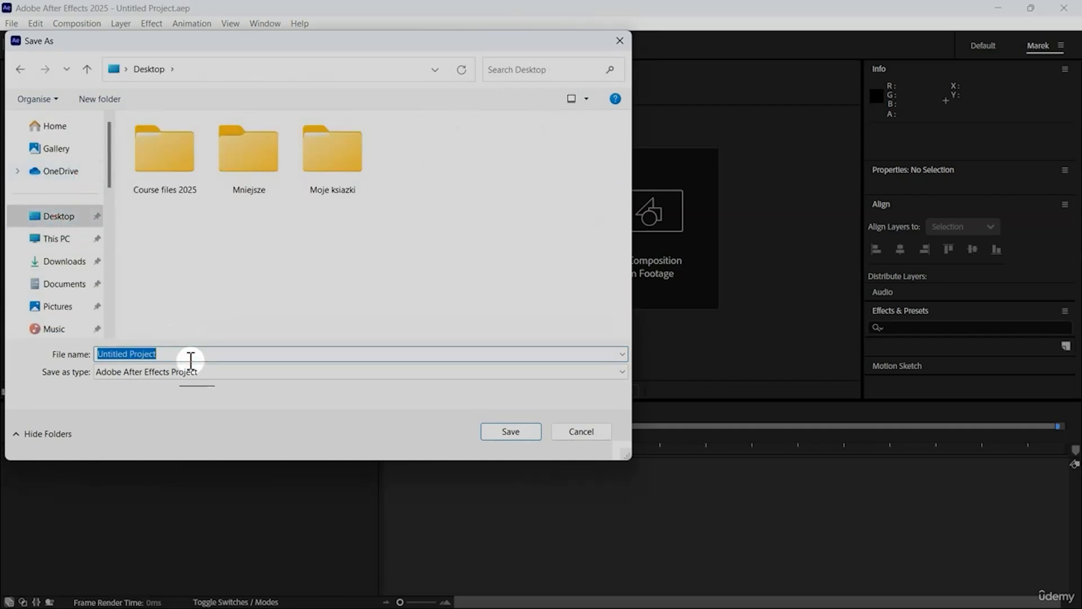
{"action": "type", "text": "Expressions"}
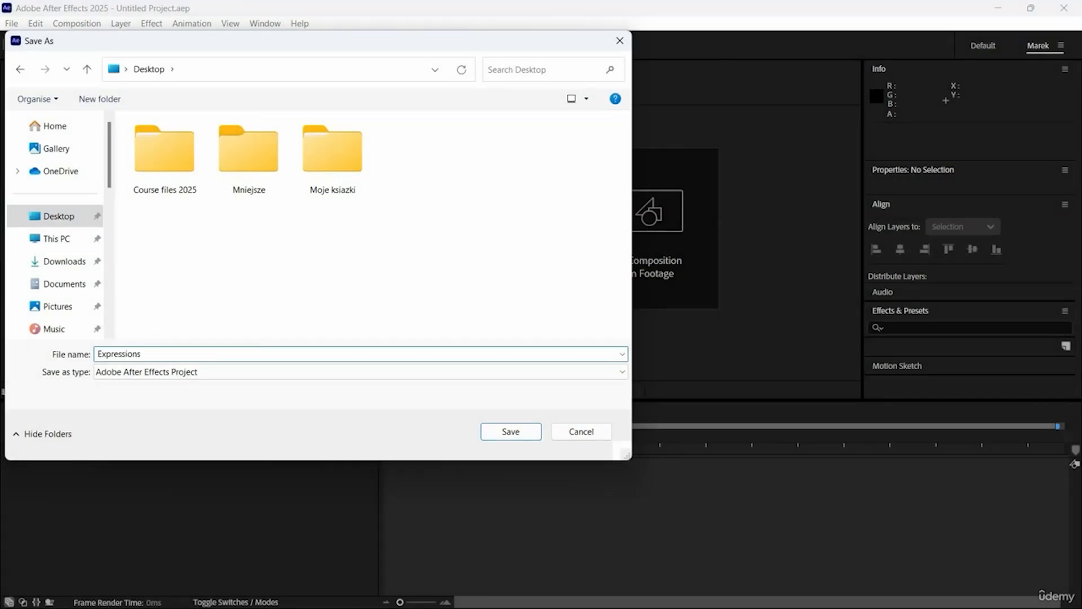
{"action": "key", "text": "Return"}
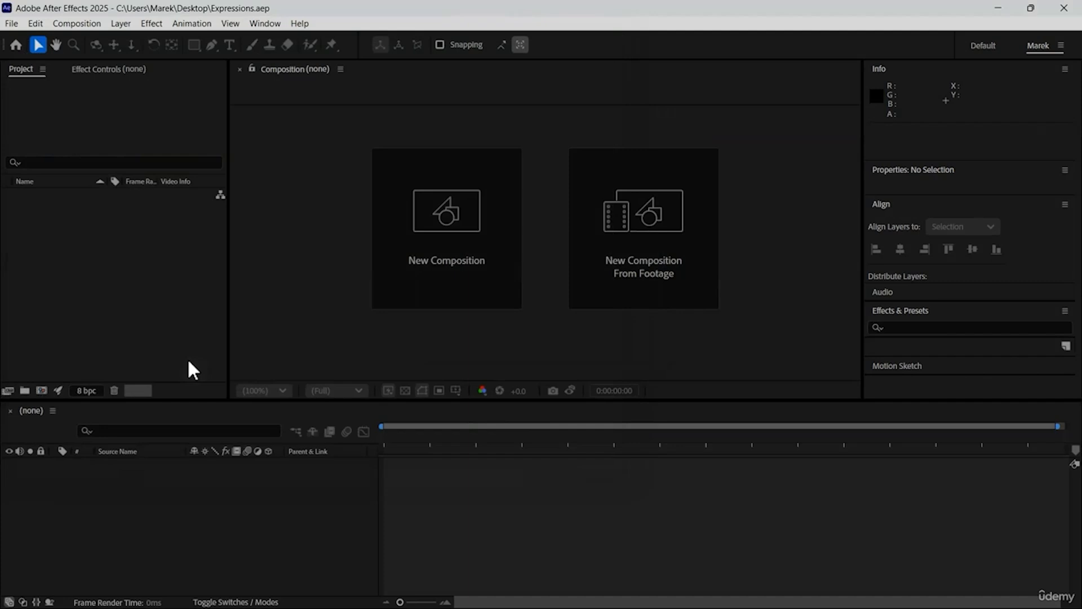
Create a 1920x1080, 24 fps composition named Looping with a duration of 20 seconds
{"action": "left_click", "coordinate": [42, 390]}
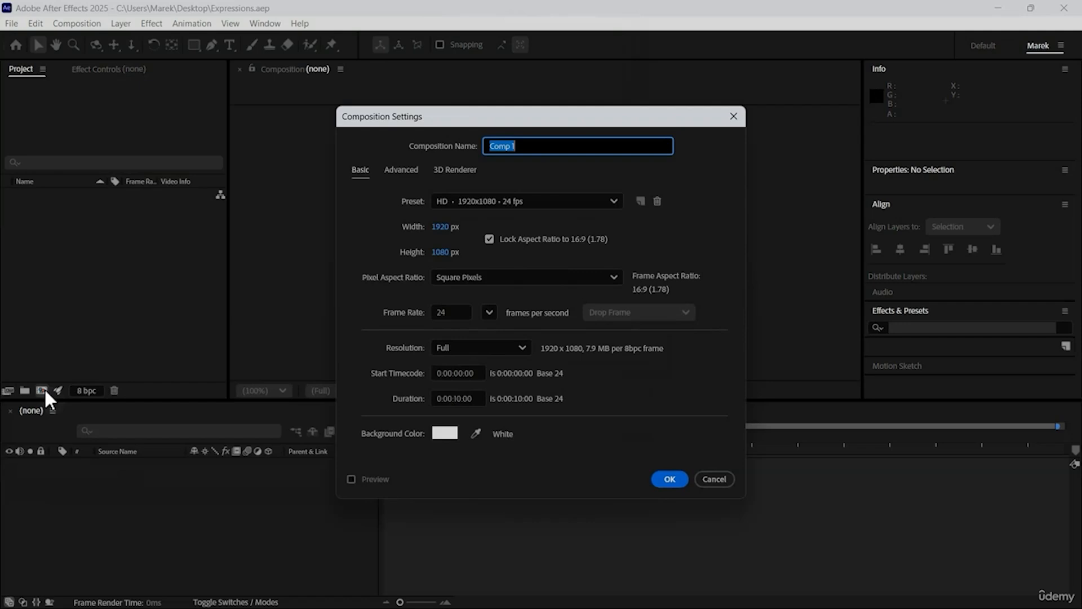
{"action": "type", "text": "Looping"}
{"action": "left_click", "coordinate": [473, 398]}
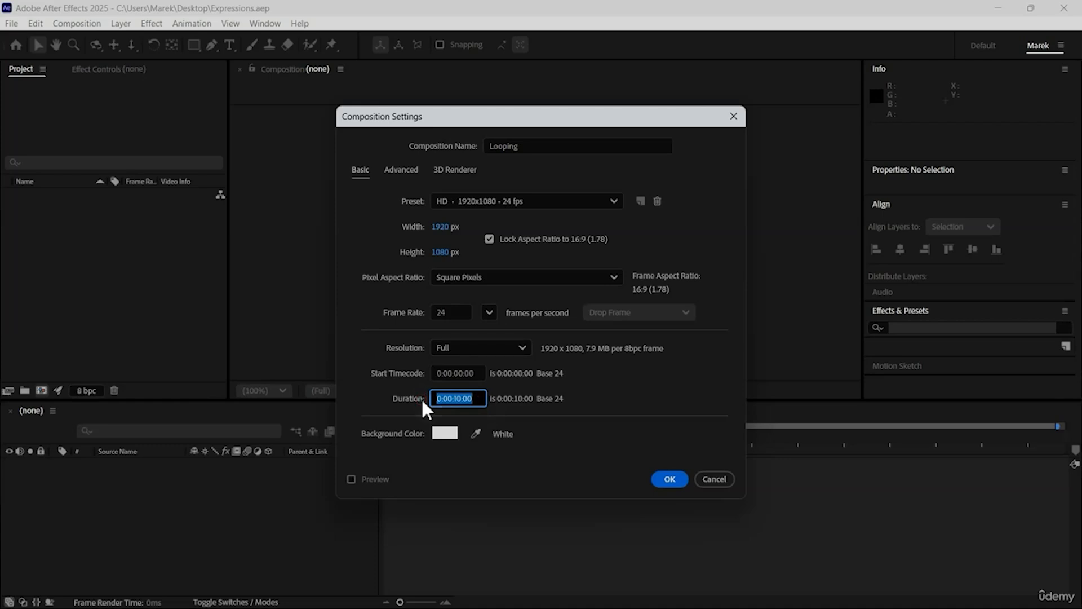
{"action": "type", "text": "2000"}
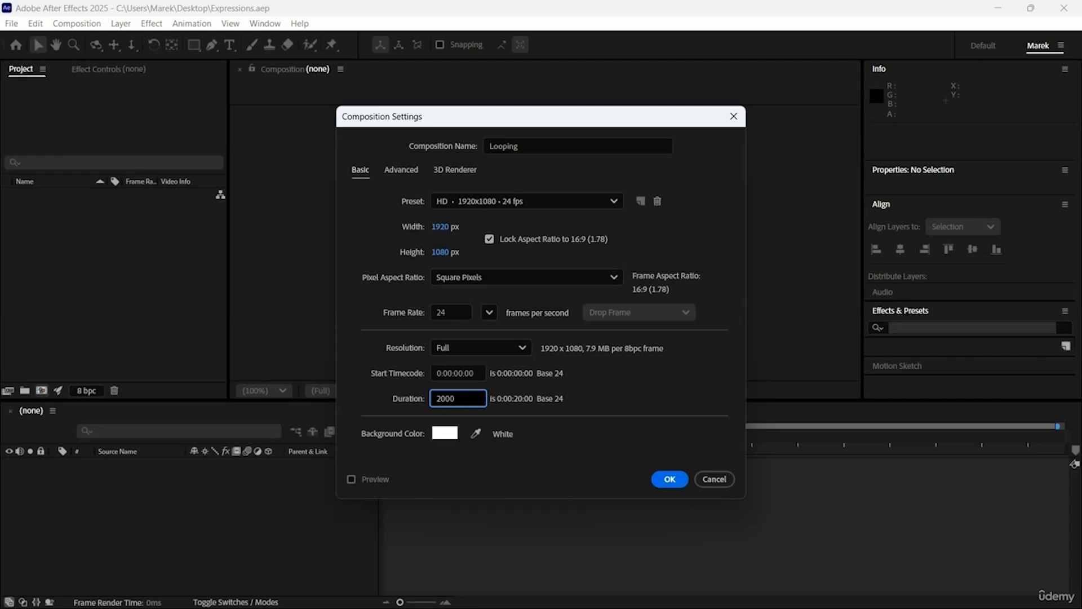
{"action": "key", "text": "Return"}
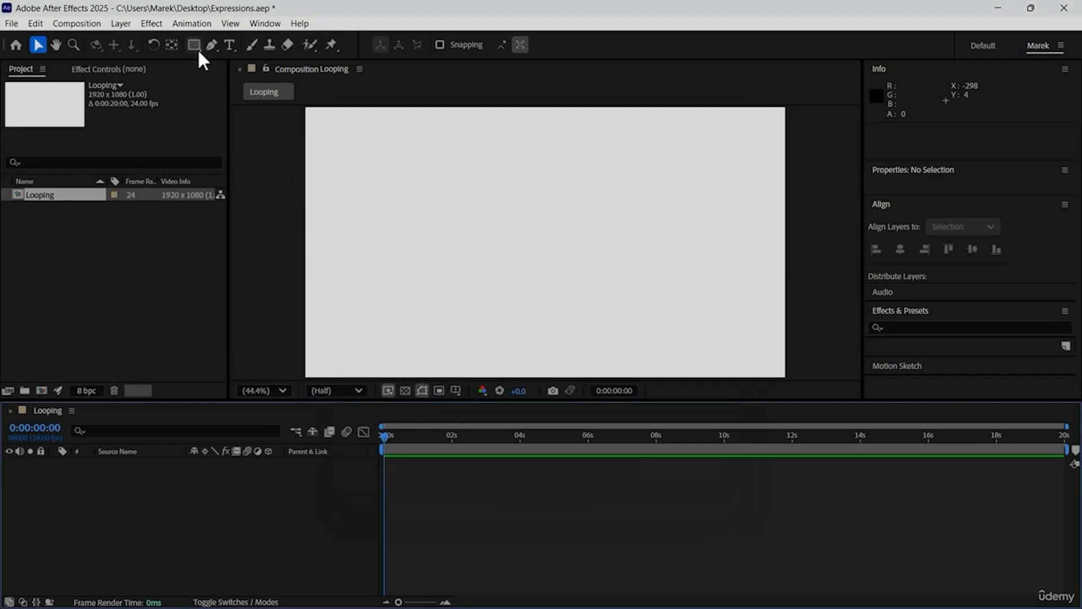
Draw a circle about 135 px across in the composition's left part with the Ellipse tool and center its anchor point in the layer content
{"action": "left_click_drag", "start_coordinate": [198, 48], "coordinate": [238, 69]}
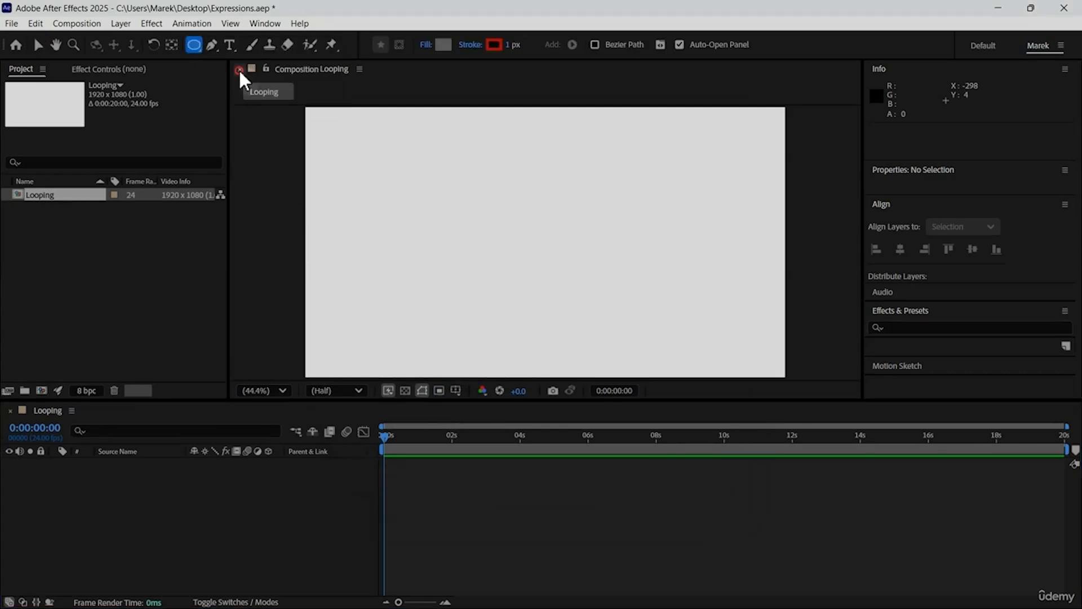
{"action": "left_click", "coordinate": [360, 209]}
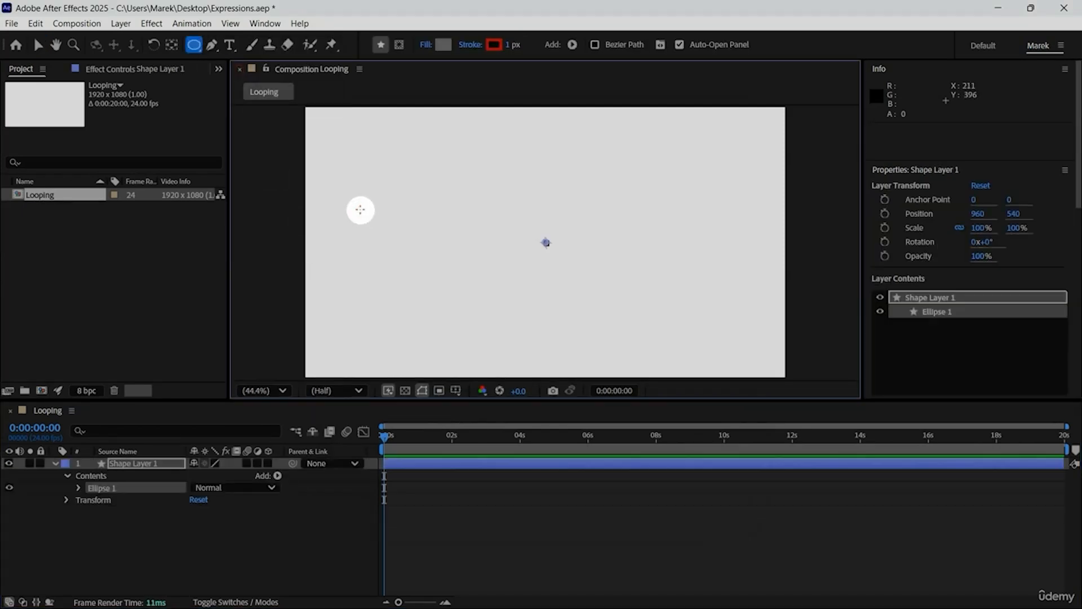
{"action": "left_click_drag", "start_coordinate": [360, 210], "coordinate": [385, 244]}
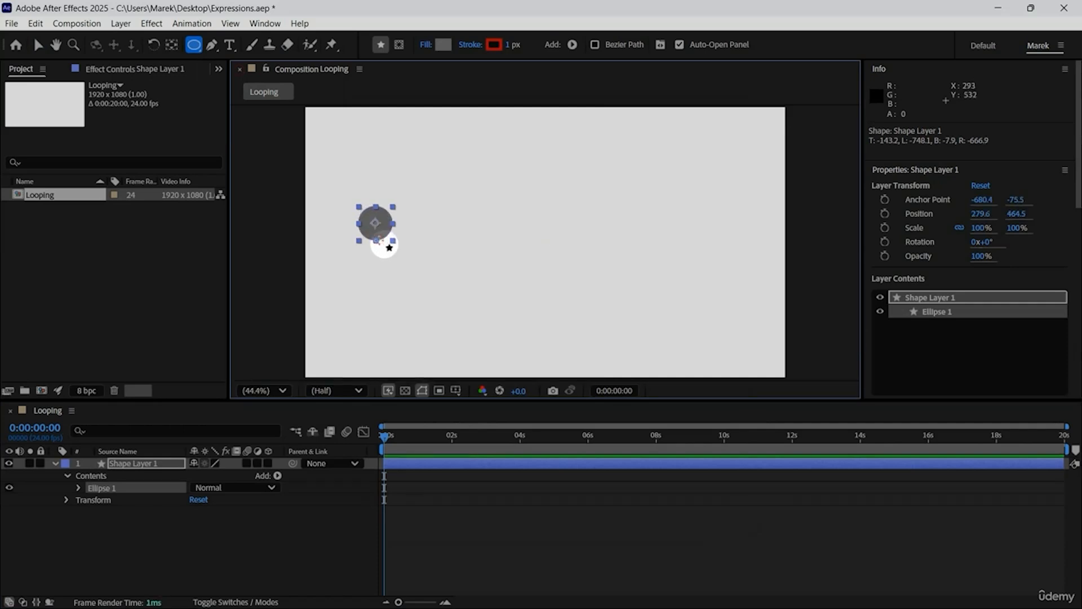
{"action": "left_click", "coordinate": [122, 22]}
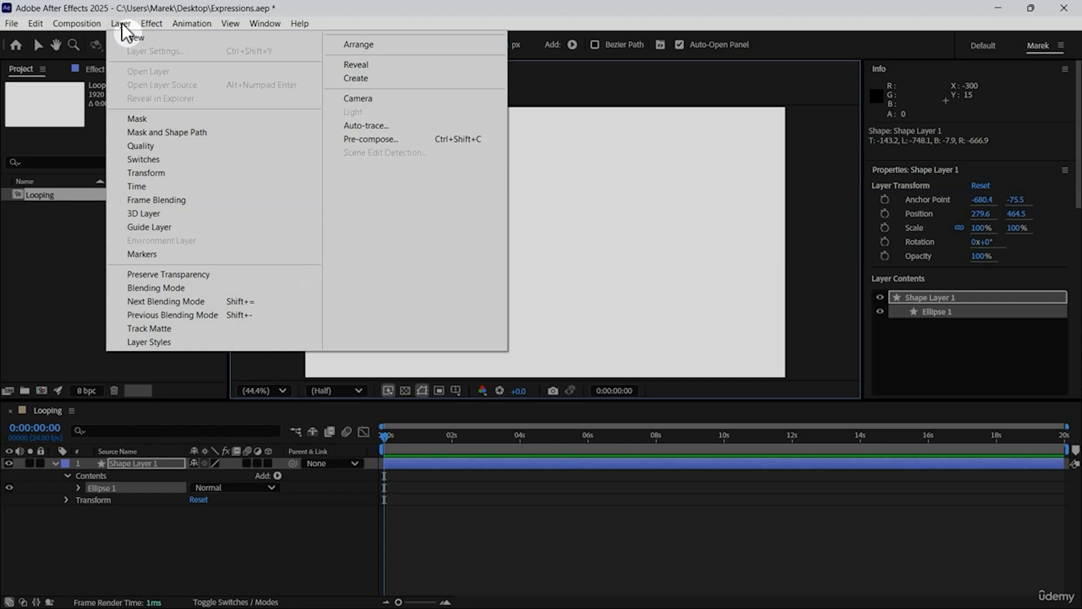
{"action": "mouse_move", "coordinate": [244, 178]}
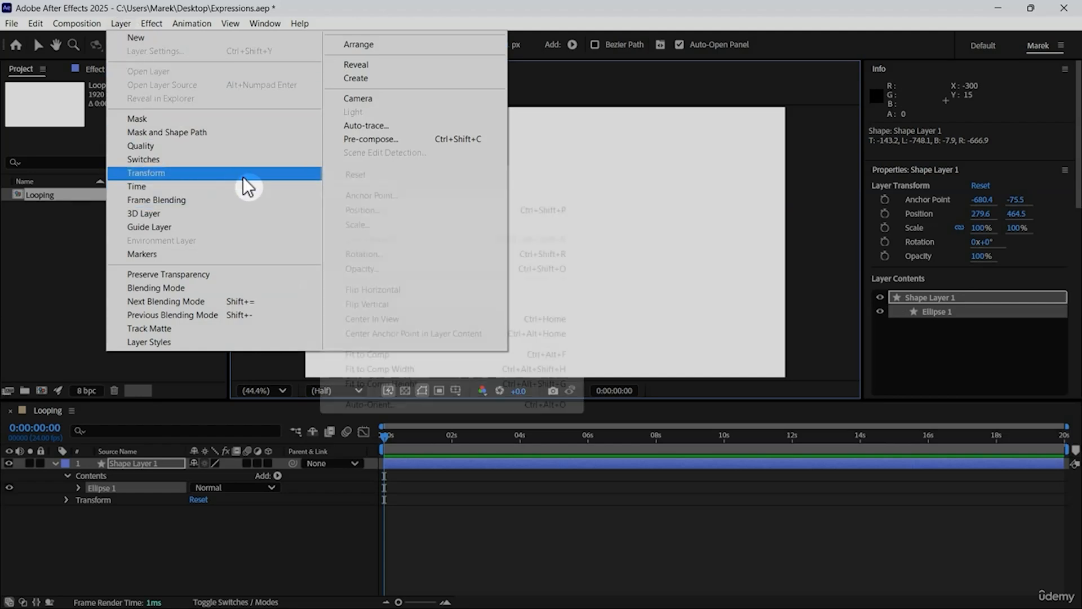
{"action": "left_click", "coordinate": [433, 336]}
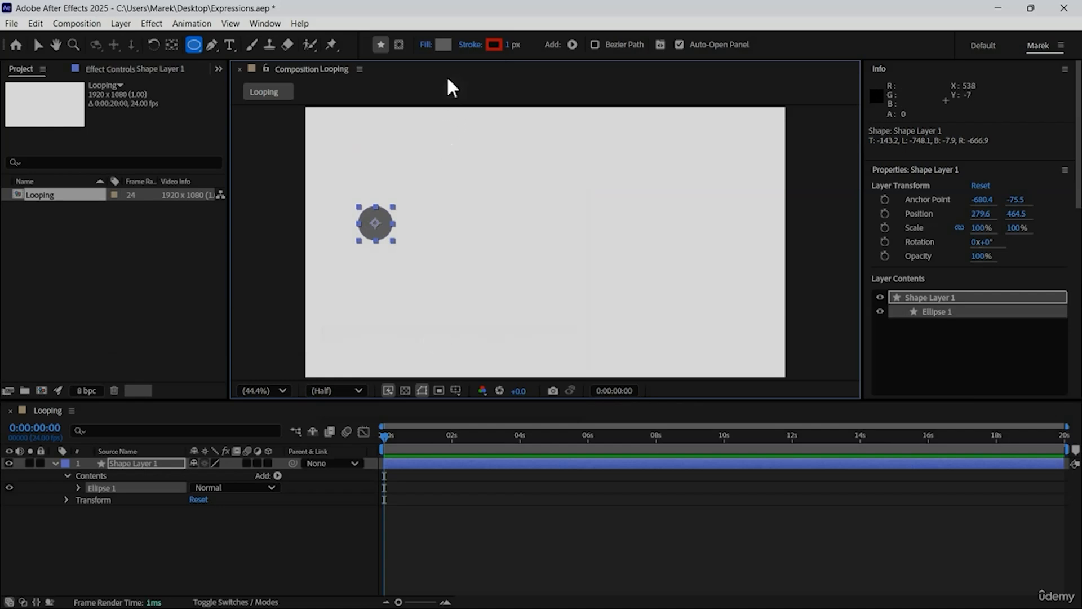
Change the circle's fill type from solid color to Radial Gradient
{"action": "left_click", "coordinate": [427, 45]}
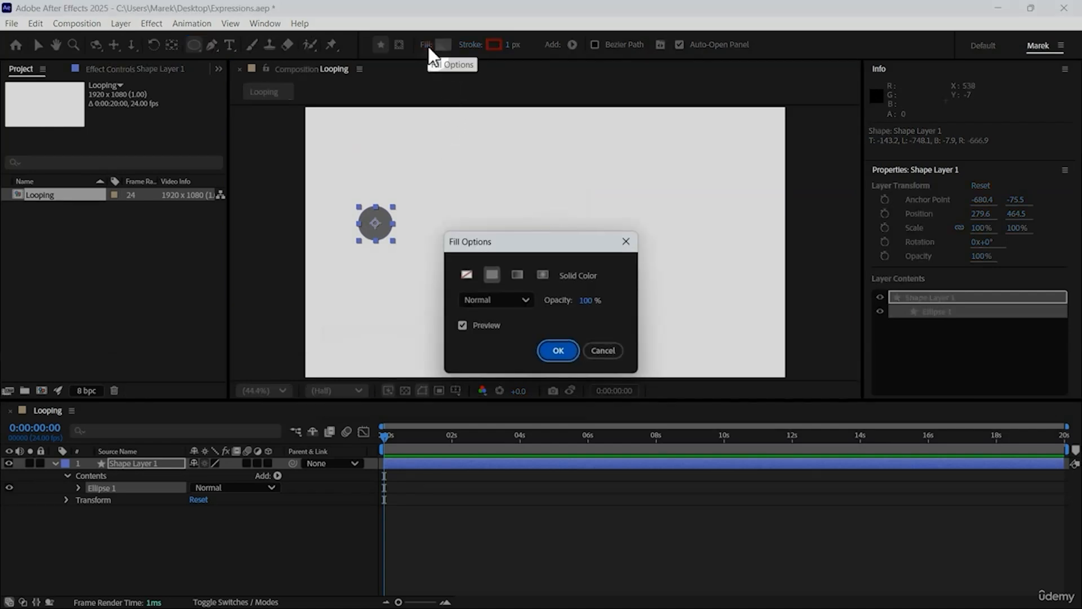
{"action": "left_click", "coordinate": [542, 275]}
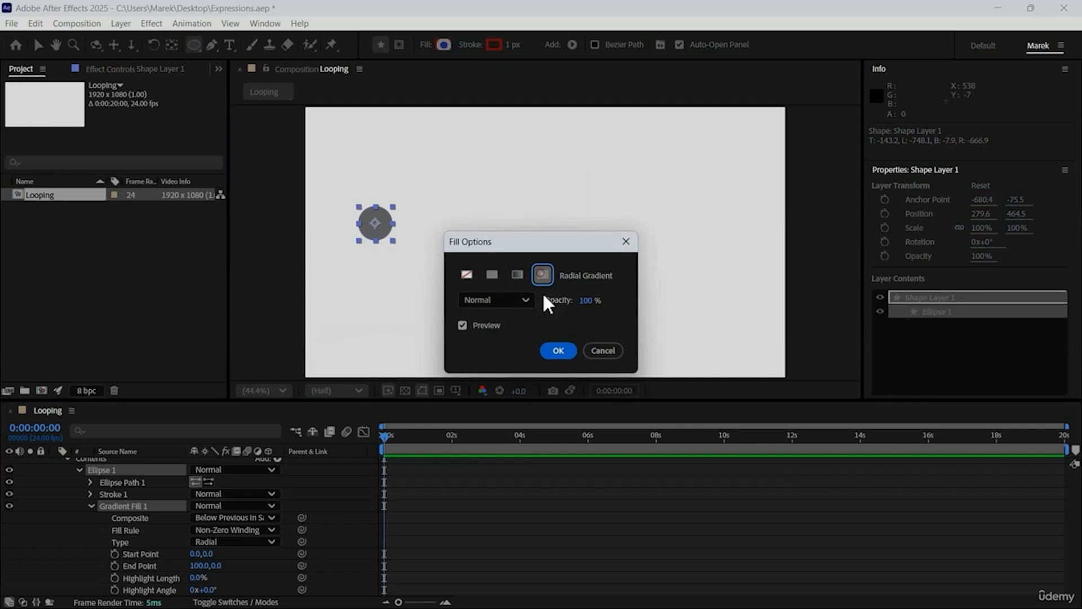
{"action": "left_click", "coordinate": [566, 350]}
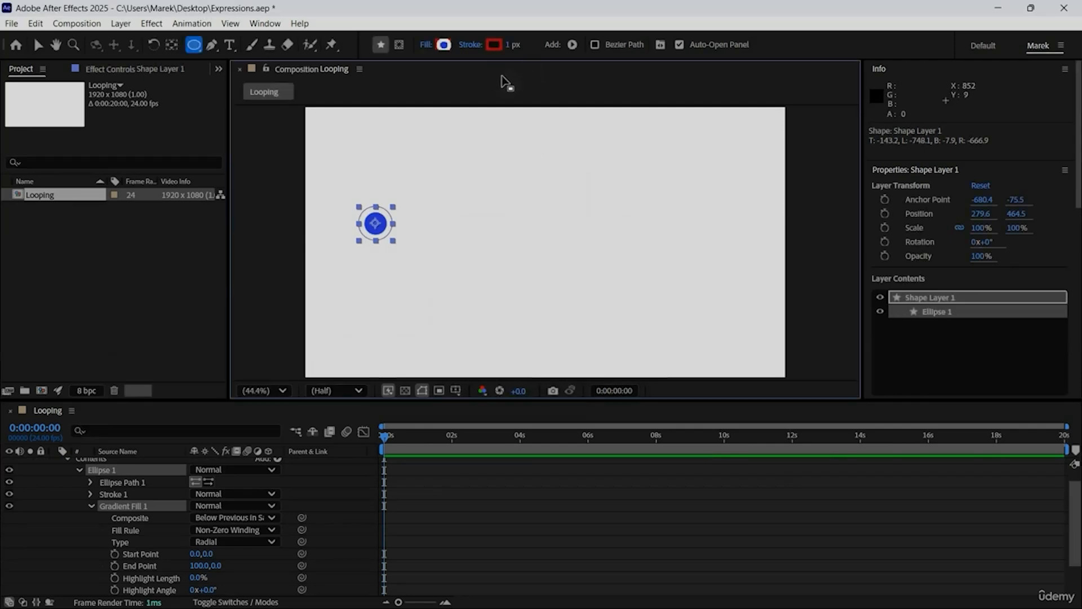
Delete the two white stops and the inner blue stop from the circle's gradient, and move the red stop to location 100%
{"action": "left_click", "coordinate": [444, 45]}
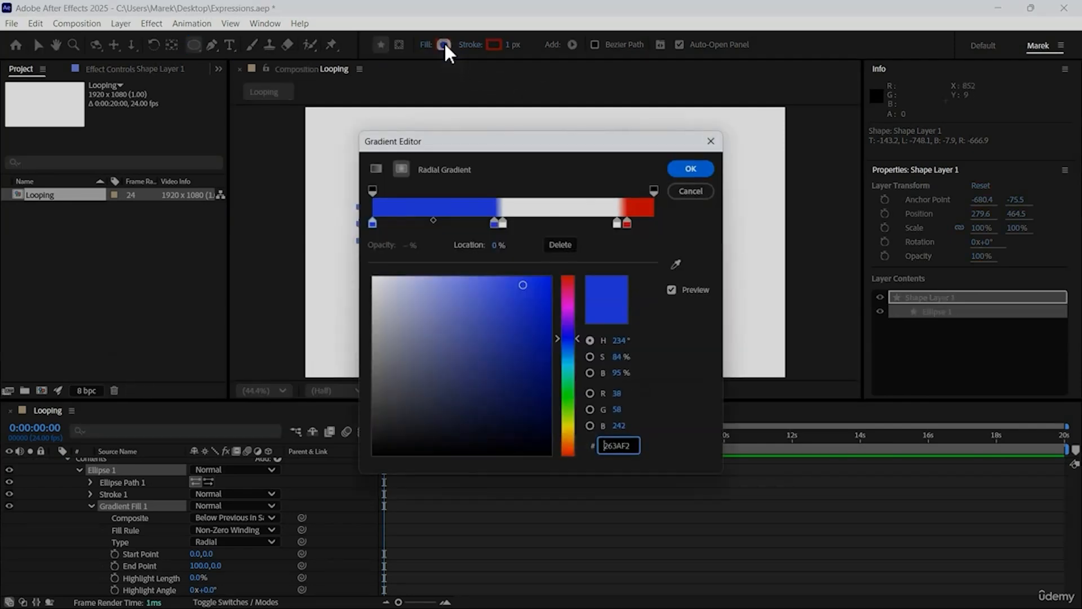
{"action": "left_click_drag", "start_coordinate": [524, 145], "coordinate": [697, 107]}
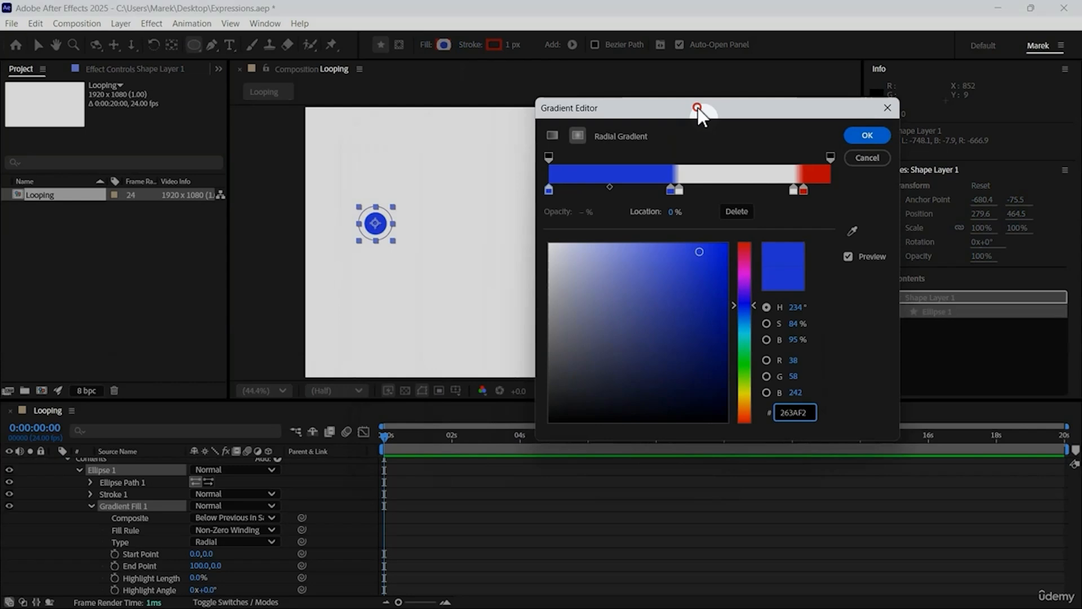
{"action": "left_click", "coordinate": [678, 190]}
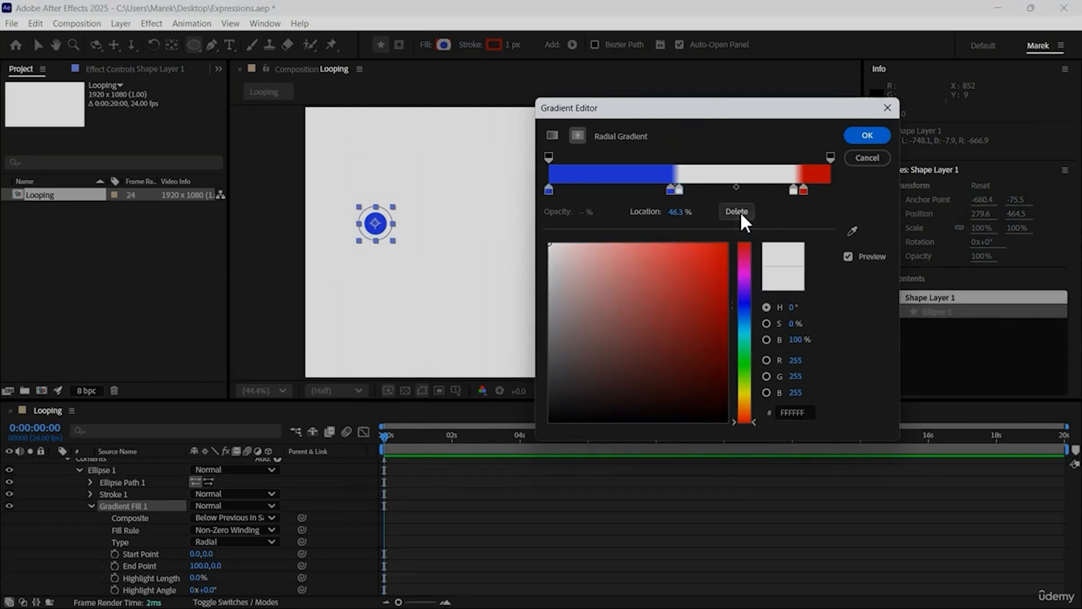
{"action": "left_click", "coordinate": [737, 211]}
{"action": "left_click", "coordinate": [671, 190]}
{"action": "left_click", "coordinate": [733, 211]}
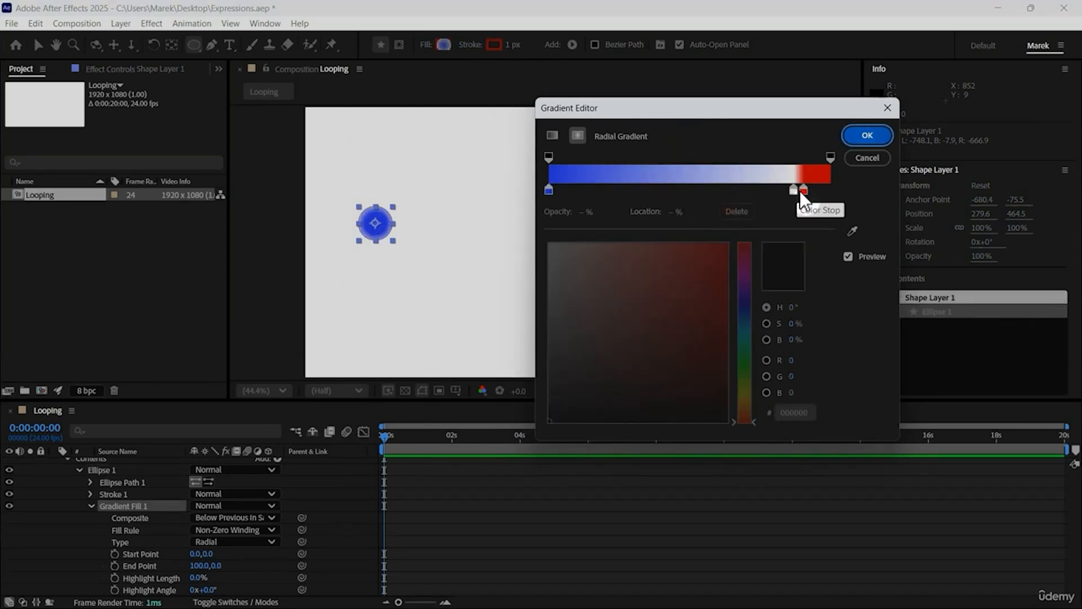
{"action": "left_click", "coordinate": [732, 212]}
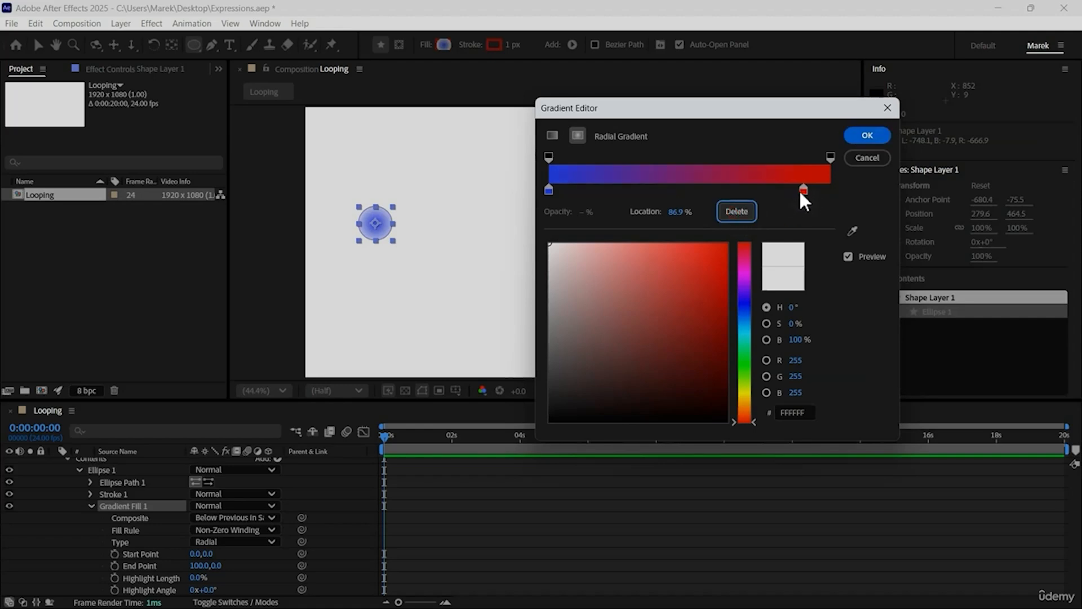
{"action": "left_click_drag", "start_coordinate": [803, 189], "coordinate": [843, 189]}
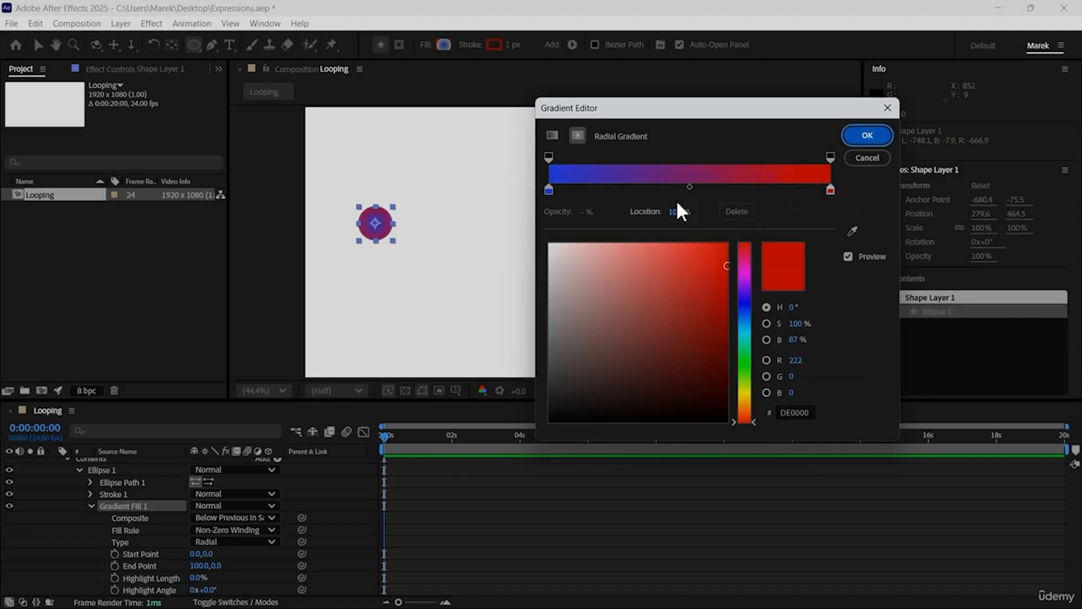
Set the gradient's start stop to dark red 5D0000 and its end stop to pure red FF0000
{"action": "left_click", "coordinate": [548, 191]}
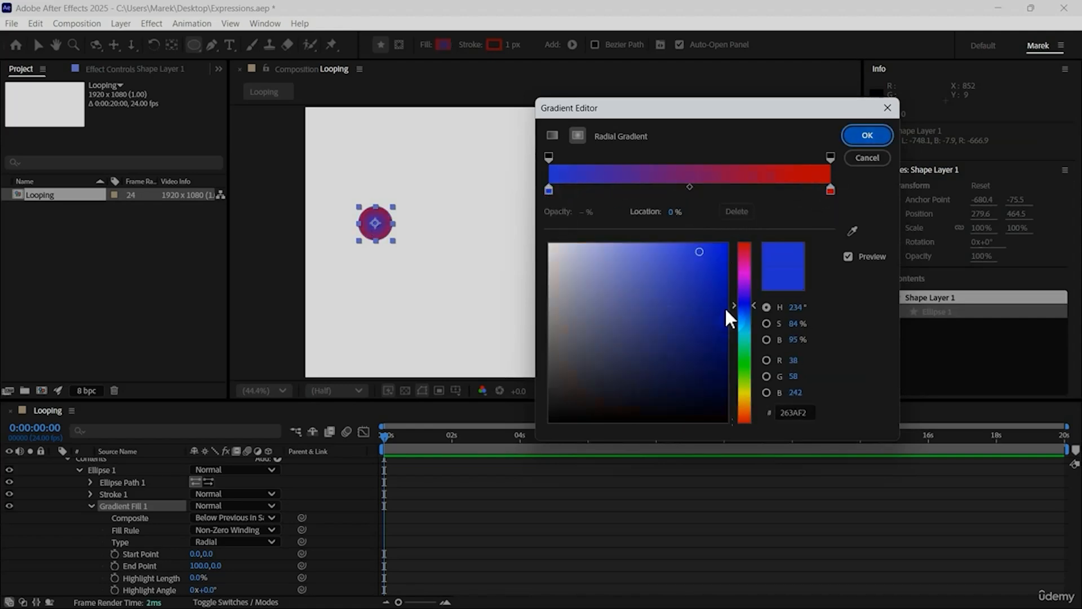
{"action": "left_click", "coordinate": [744, 244]}
{"action": "left_click_drag", "start_coordinate": [725, 310], "coordinate": [727, 357]}
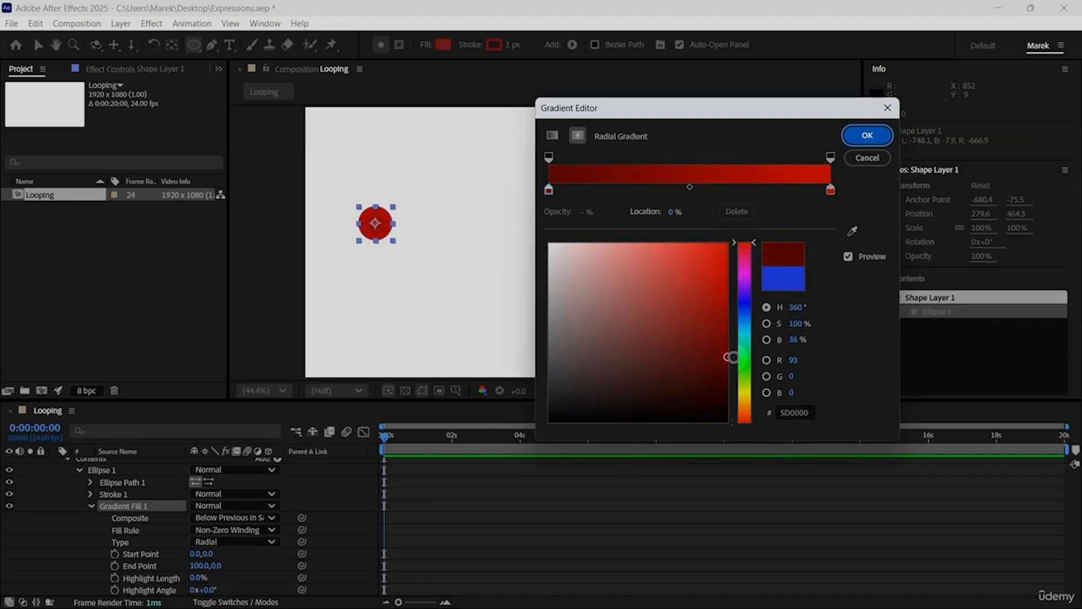
{"action": "left_click", "coordinate": [830, 190]}
{"action": "left_click_drag", "start_coordinate": [743, 248], "coordinate": [746, 218]}
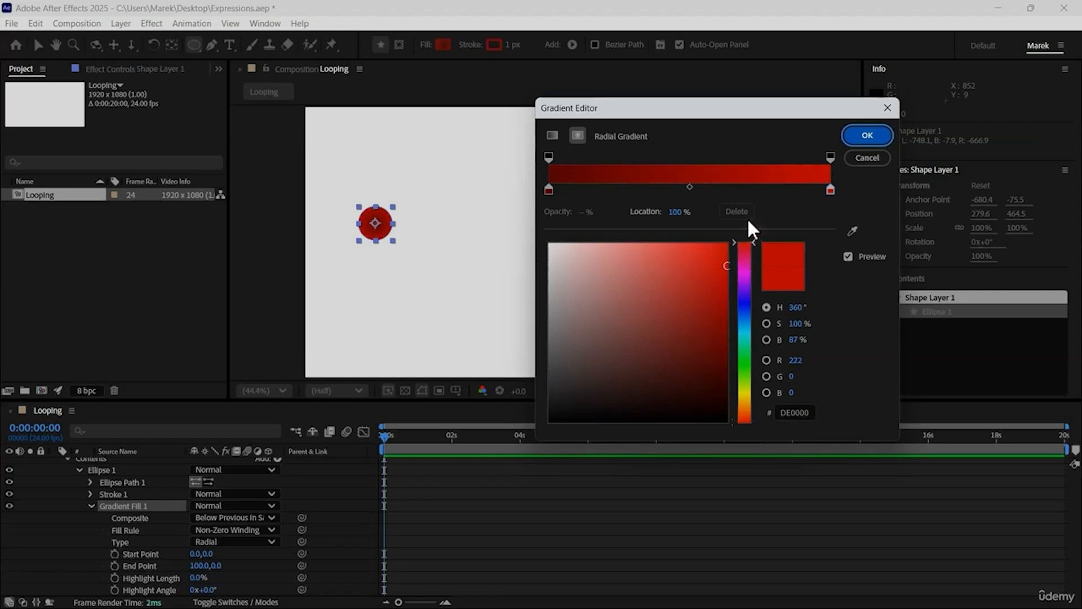
{"action": "left_click_drag", "start_coordinate": [708, 256], "coordinate": [727, 242]}
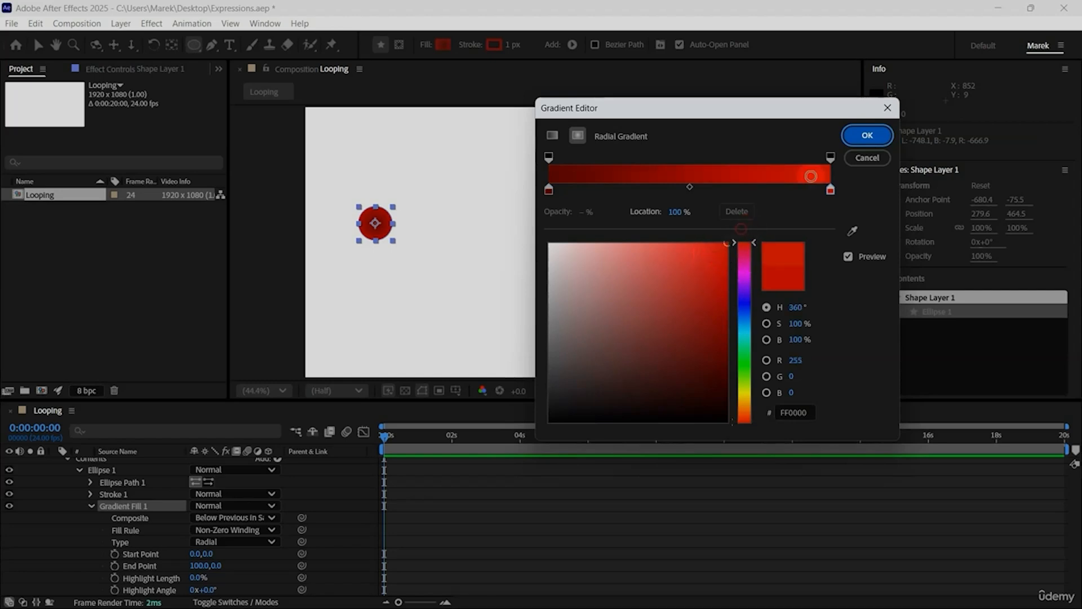
{"action": "left_click", "coordinate": [861, 134]}
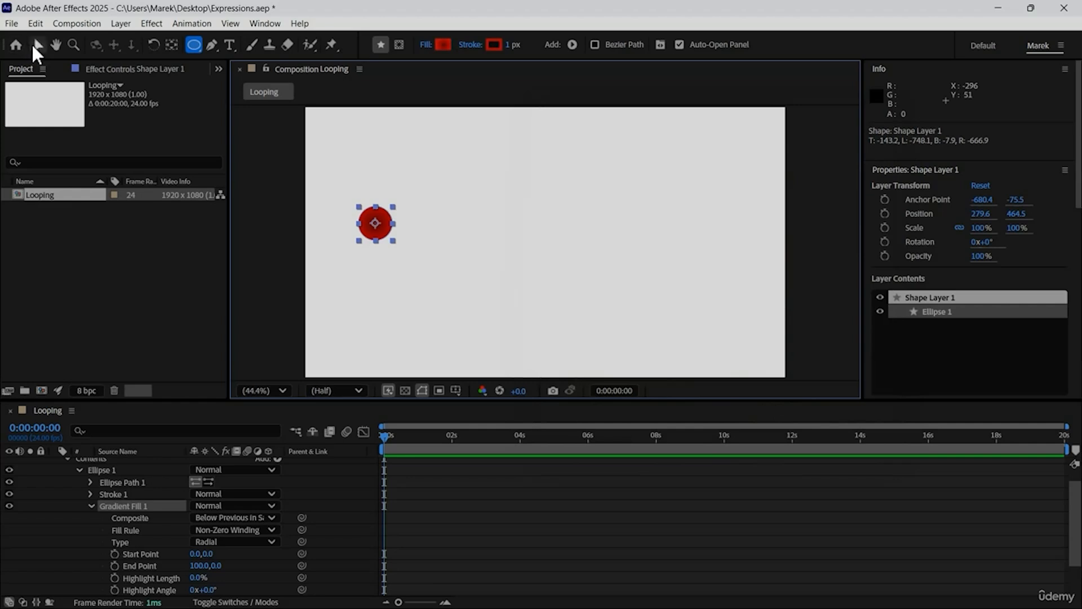
Move the ball's gradient end point inward toward its upper-right edge, to about 43.5, -47.0
{"action": "left_click", "coordinate": [37, 45]}
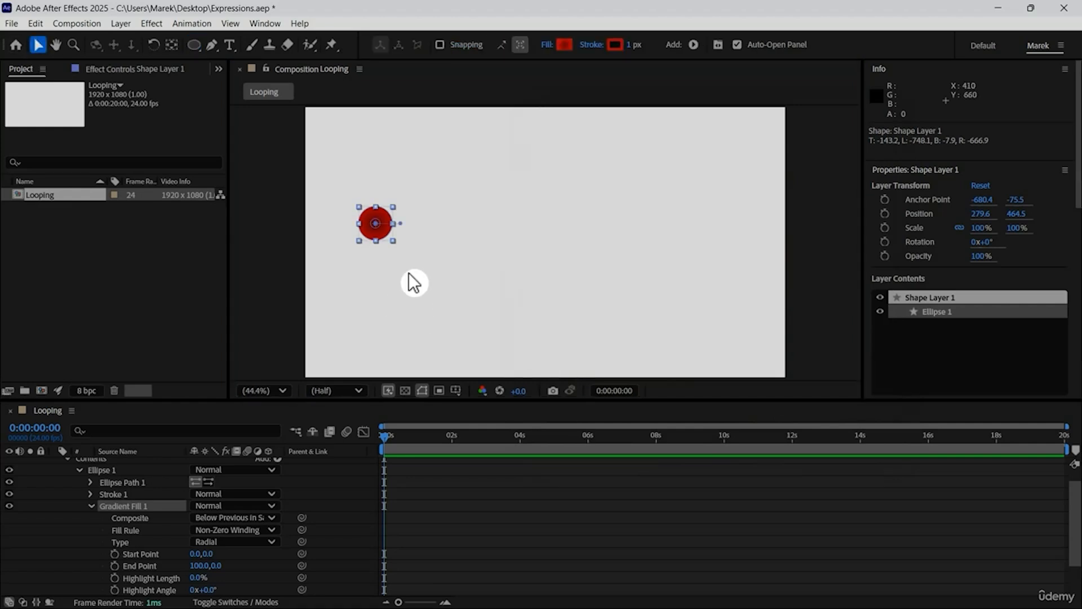
{"action": "scroll", "coordinate": [414, 282], "scroll_direction": "up", "scroll_amount": 5}
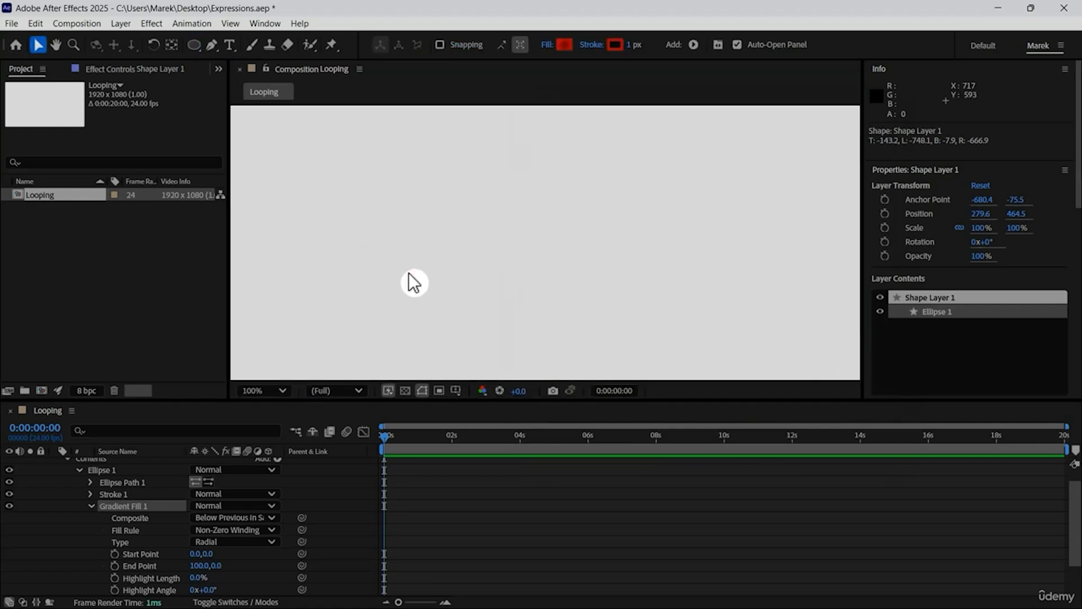
{"action": "scroll", "coordinate": [333, 258], "scroll_direction": "up", "scroll_amount": 1}
{"action": "key", "text": "h"}
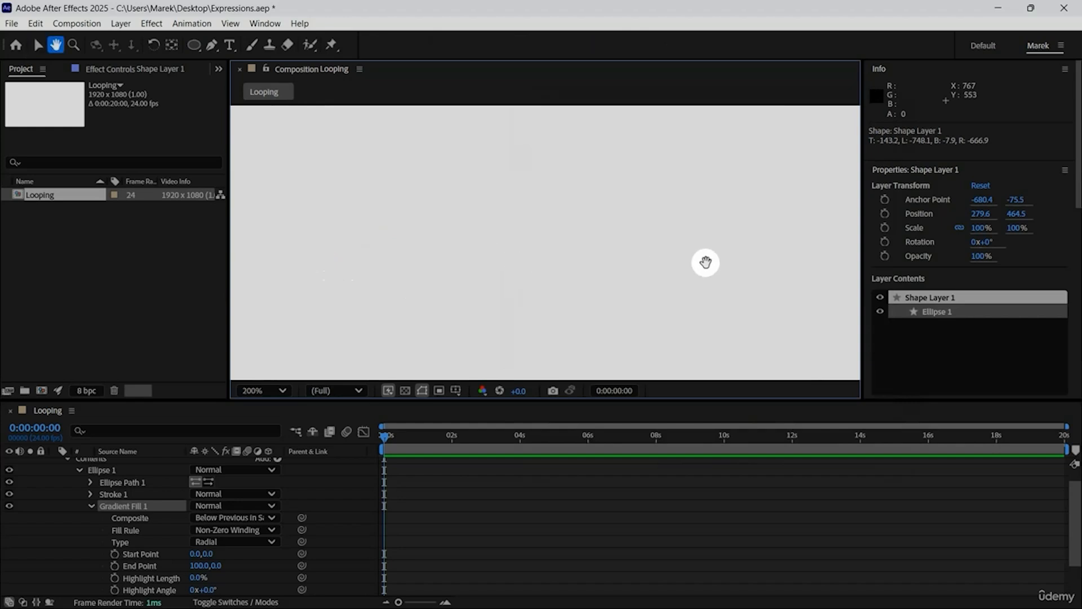
{"action": "left_click_drag", "start_coordinate": [706, 262], "coordinate": [869, 262]}
{"action": "left_click_drag", "start_coordinate": [457, 242], "coordinate": [535, 320]}
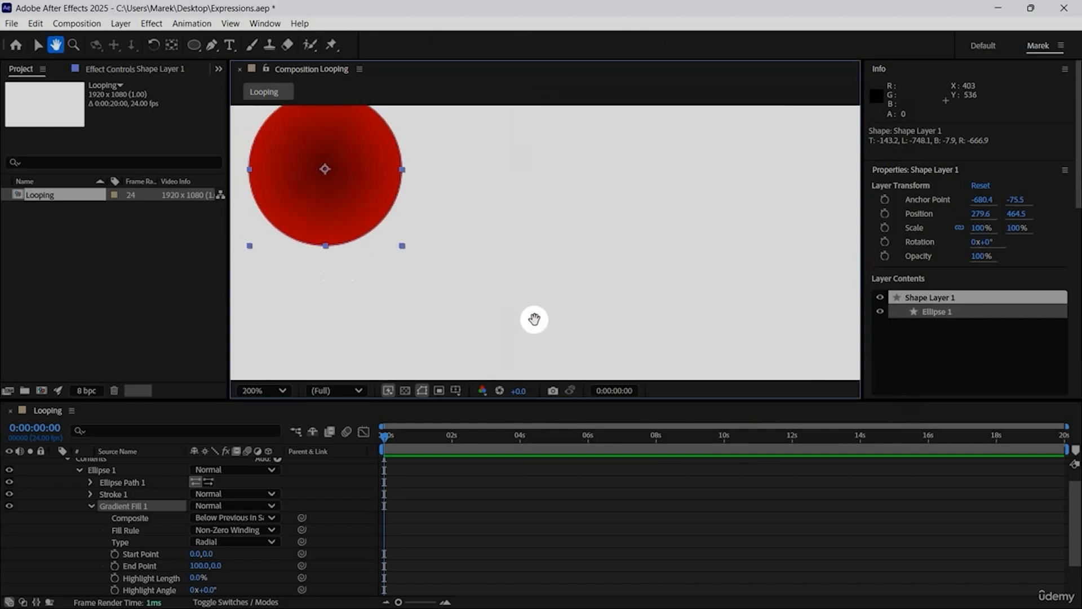
{"action": "key", "text": "v"}
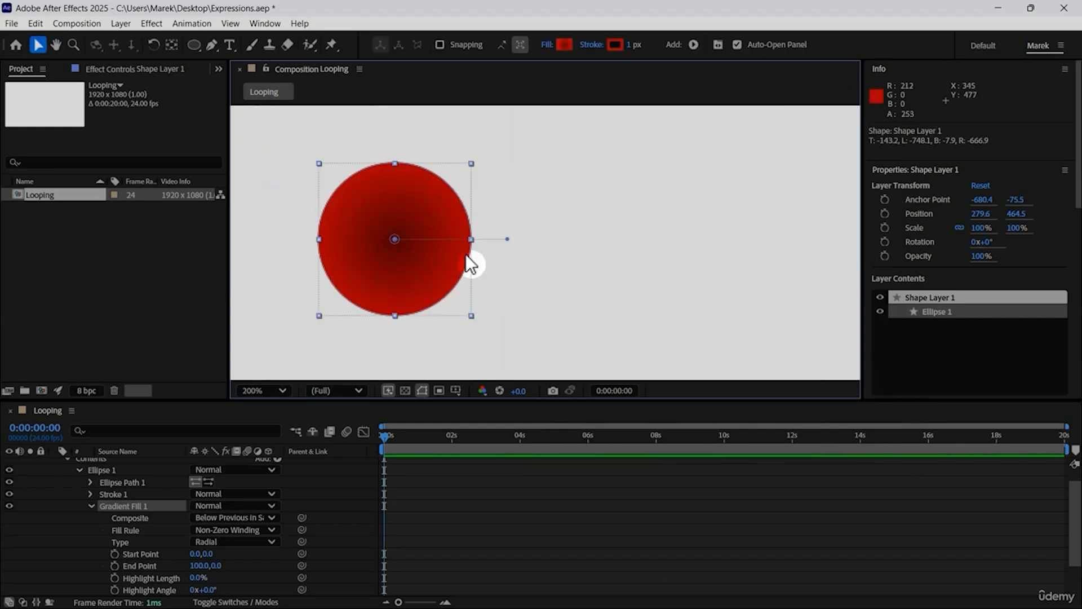
{"action": "left_click_drag", "start_coordinate": [507, 239], "coordinate": [446, 191]}
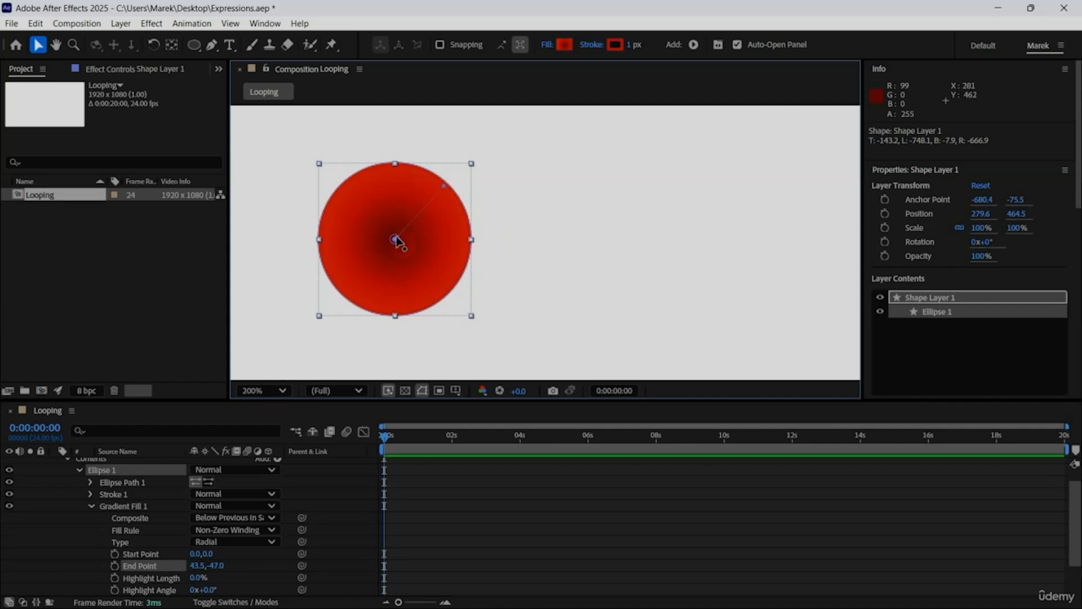
Swap the ball's gradient stops so bright red is at the start and dark red 5C0000 at the end
{"action": "left_click", "coordinate": [565, 44]}
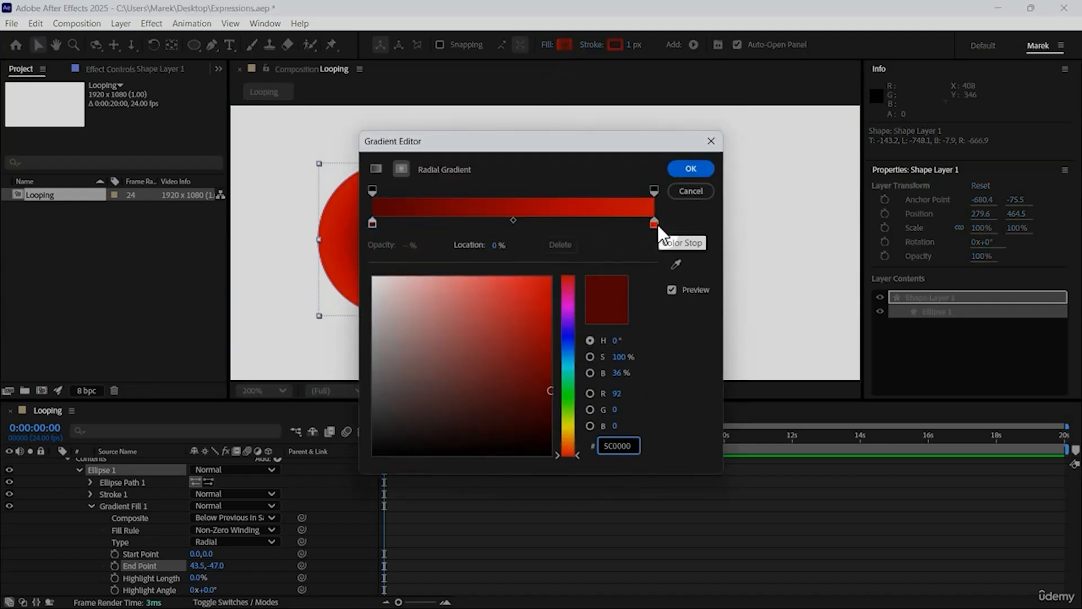
{"action": "mouse_move", "coordinate": [657, 224]}
{"action": "left_mouse_down"}
{"action": "mouse_move", "coordinate": [421, 222]}
{"action": "mouse_move", "coordinate": [661, 228]}
{"action": "left_mouse_up"}
{"action": "left_click", "coordinate": [373, 222]}
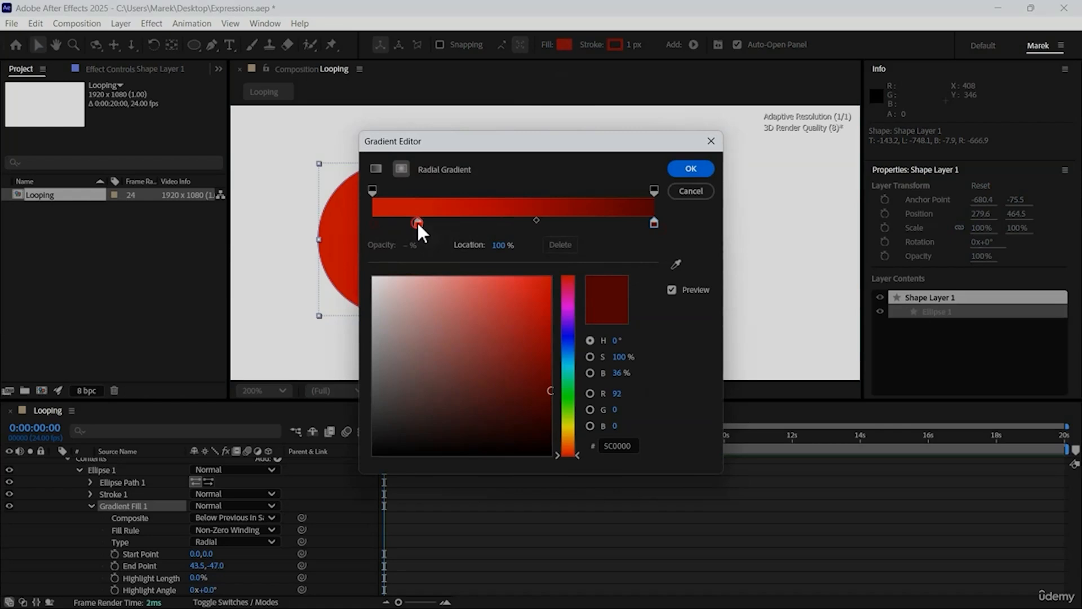
{"action": "left_click_drag", "start_coordinate": [417, 222], "coordinate": [371, 222]}
{"action": "left_click", "coordinate": [675, 168]}
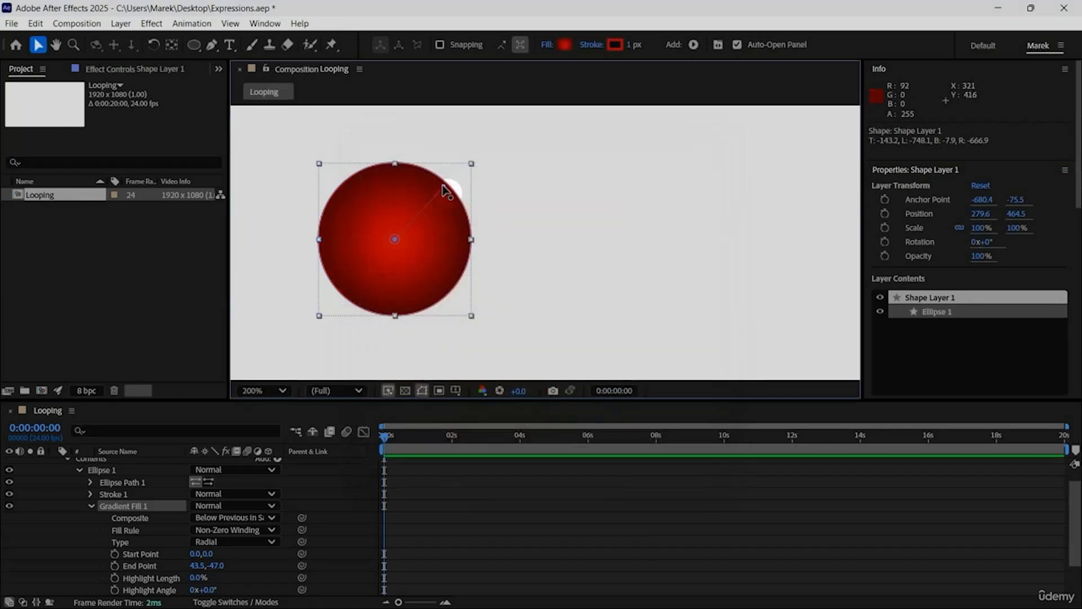
Position the ball's gradient highlight near its upper-right edge, with the start point about 35.5, -62.0 and the end point about -7.0, 7.5
{"action": "left_click_drag", "start_coordinate": [445, 191], "coordinate": [435, 169]}
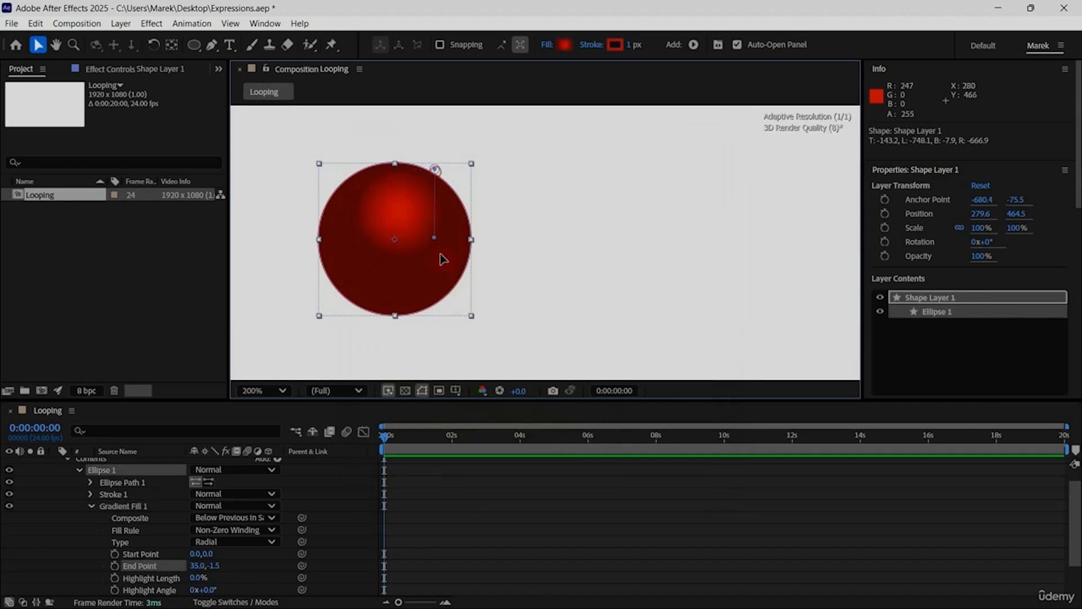
{"action": "left_click_drag", "start_coordinate": [387, 249], "coordinate": [385, 248]}
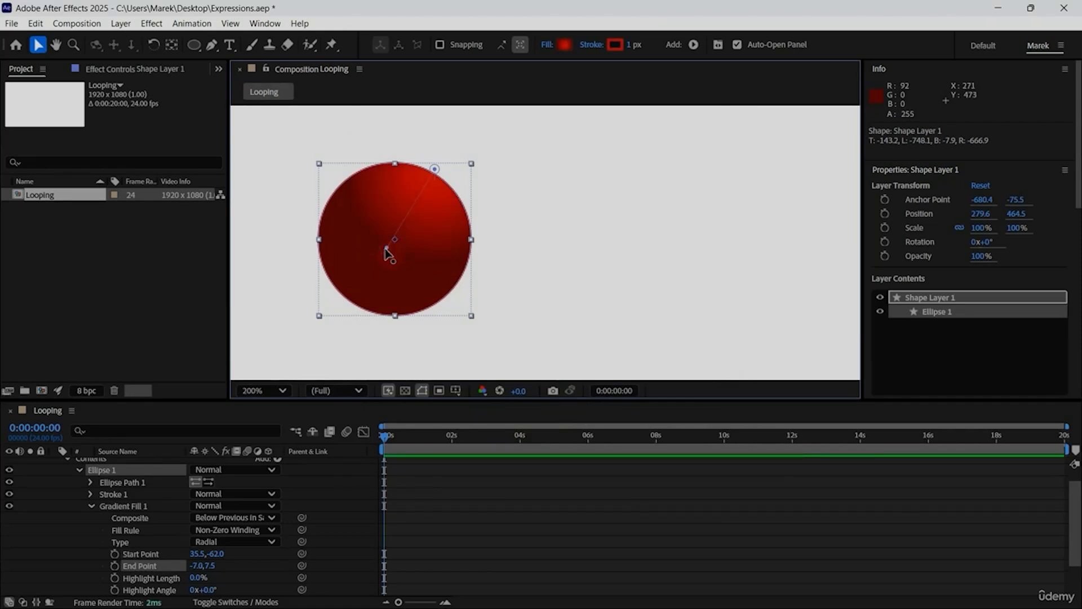
{"action": "key", "text": "shift+slash"}
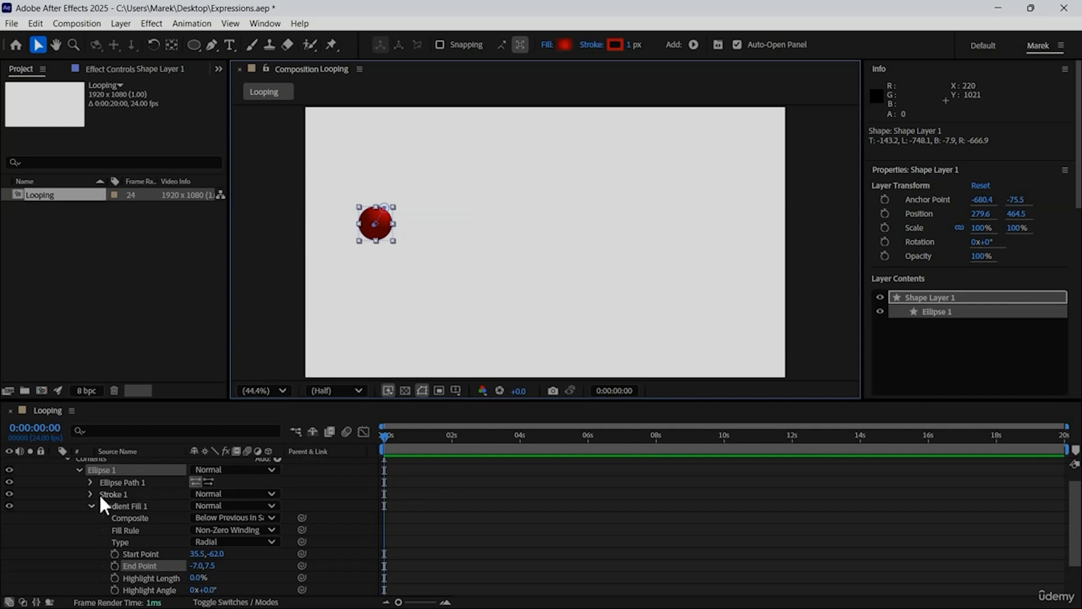
Reveal the ball layer's Position property and set its first keyframe at 0 seconds
{"action": "scroll", "coordinate": [74, 478], "scroll_direction": "up", "scroll_amount": 1}
{"action": "left_click", "coordinate": [125, 462]}
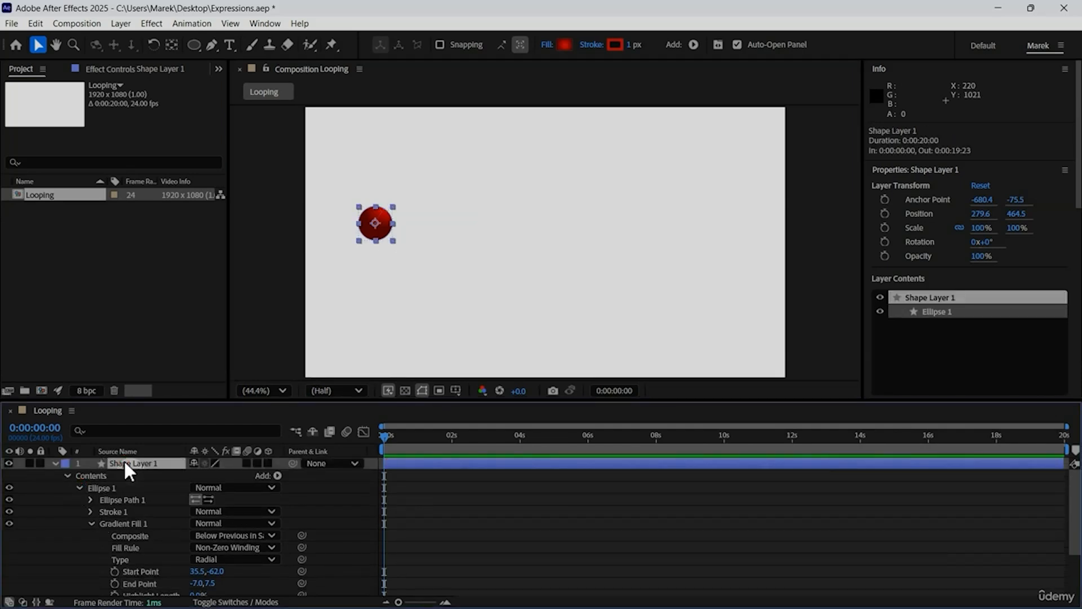
{"action": "key", "text": "p"}
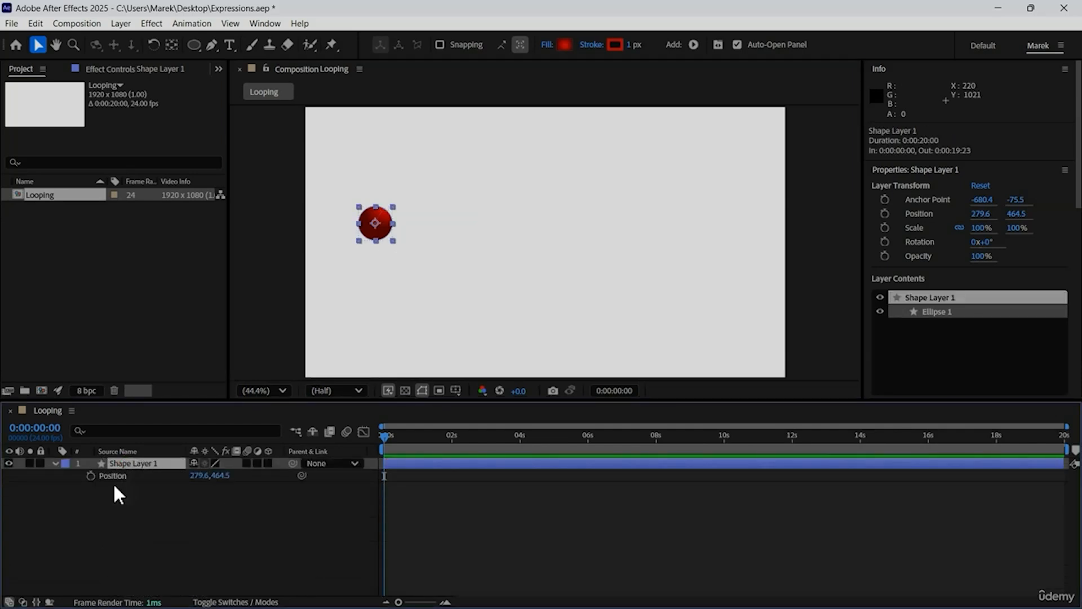
{"action": "left_click", "coordinate": [90, 477]}
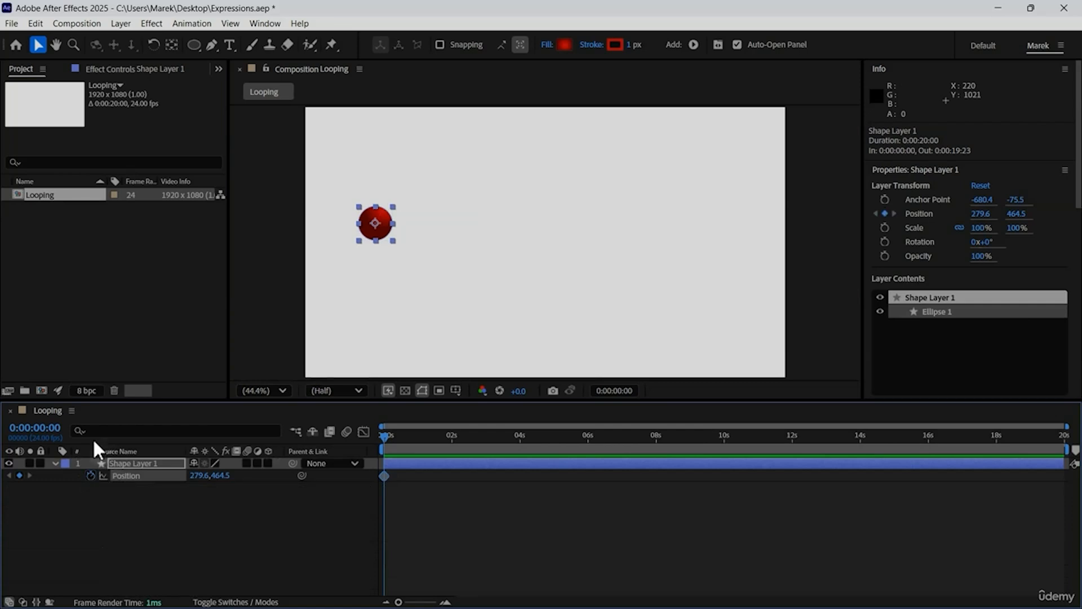
Add a Position keyframe at 1 second with the ball moved straight down to the composition's bottom edge, about 279.6, 1019.1
{"action": "left_click", "coordinate": [51, 432]}
{"action": "type", "text": "100"}
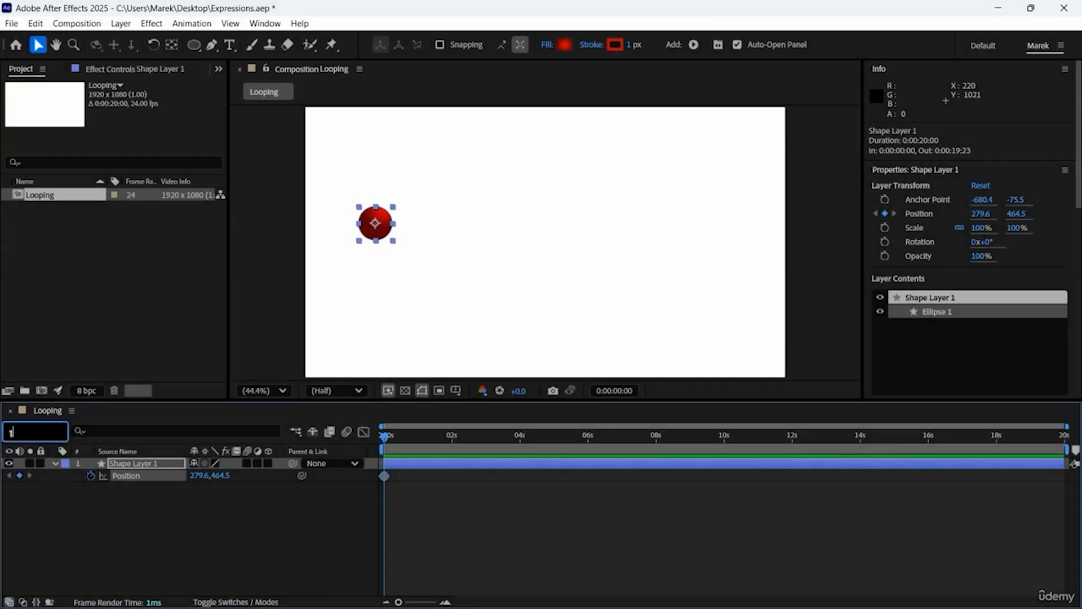
{"action": "key", "text": "Return"}
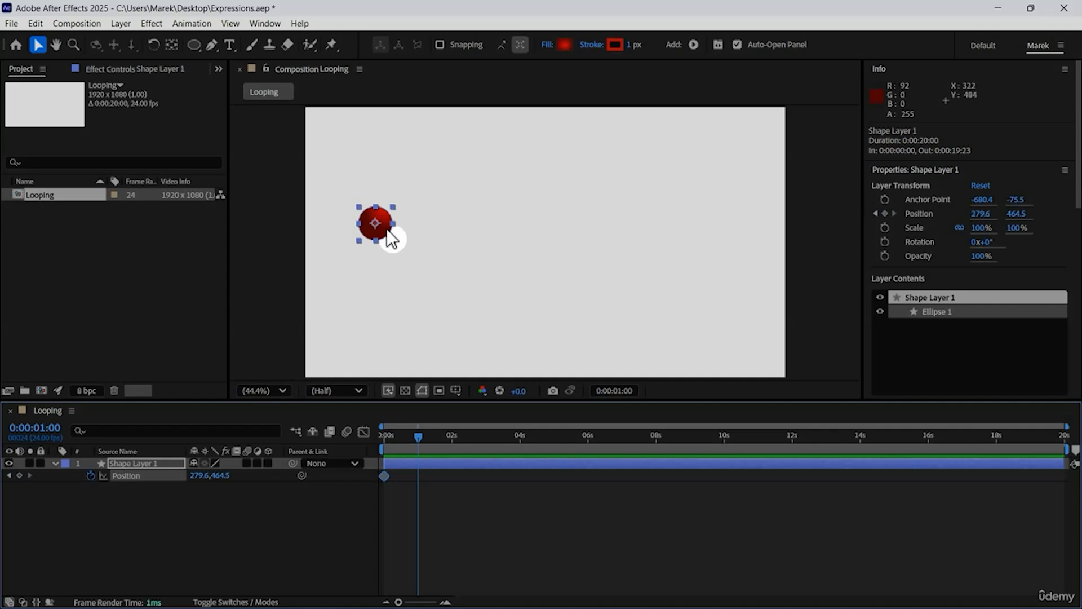
{"action": "key", "text": "alt+shift+p"}
{"action": "left_click_drag", "start_coordinate": [388, 256], "coordinate": [366, 364]}
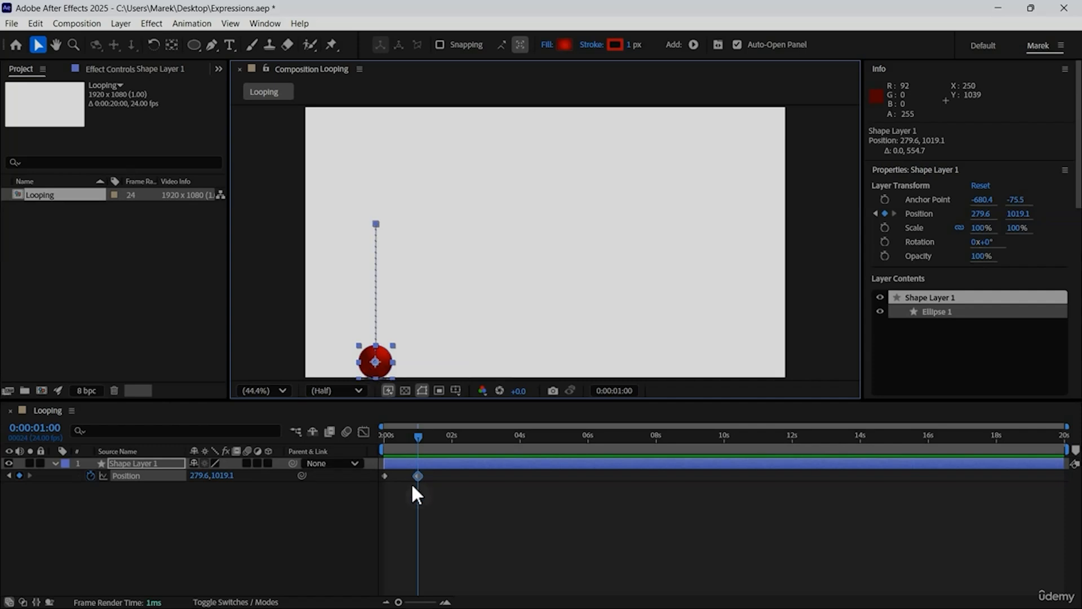
Copy the first Position keyframe and paste it at 2 seconds
{"action": "left_click", "coordinate": [384, 475]}
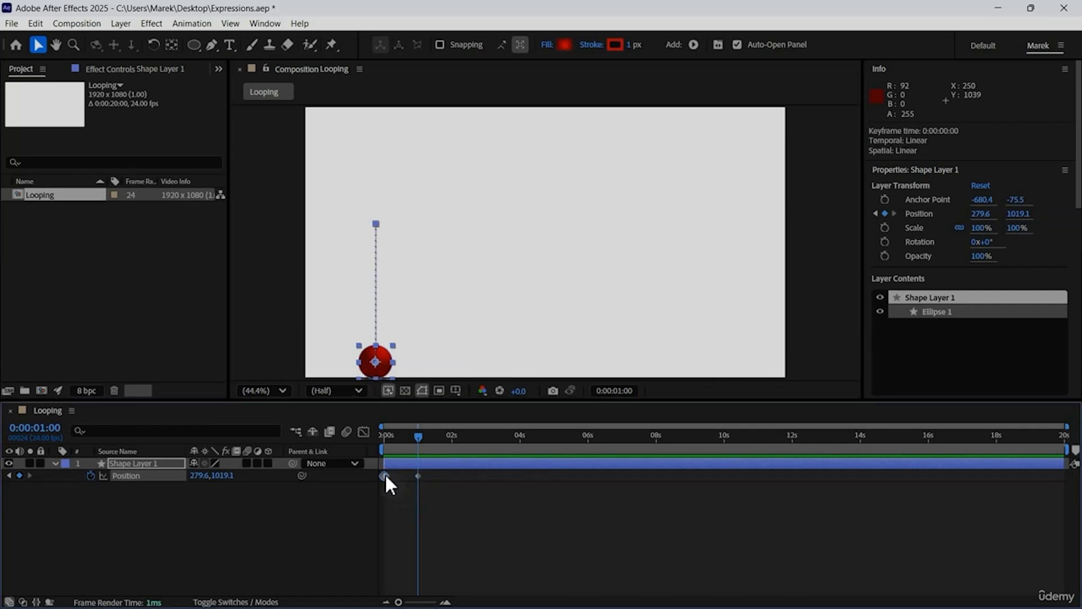
{"action": "key", "text": "ctrl+c"}
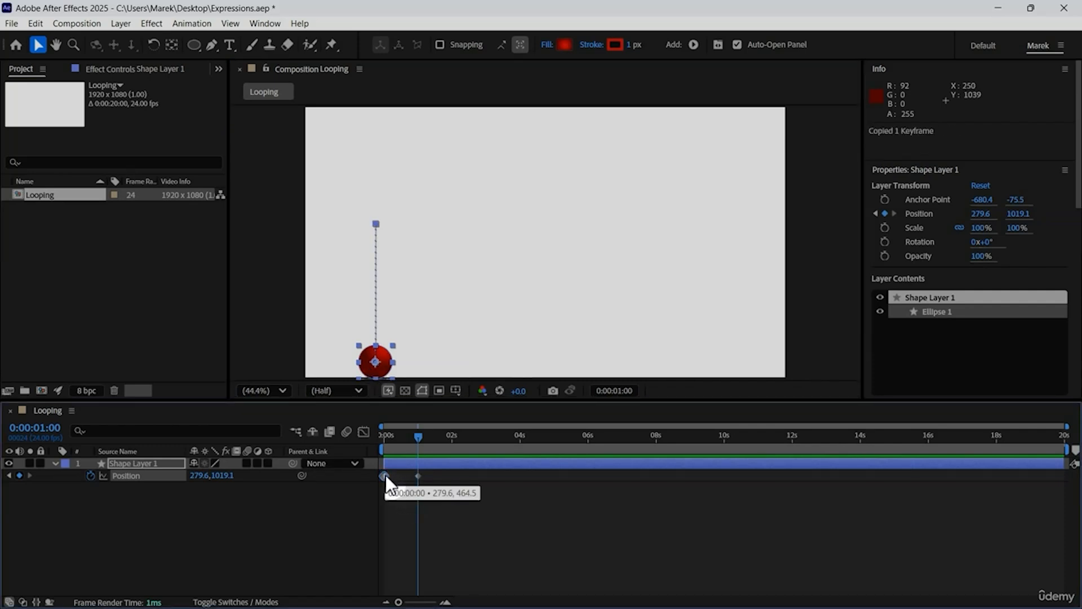
{"action": "left_click", "coordinate": [34, 428]}
{"action": "type", "text": "2"}
{"action": "key", "text": "Return"}
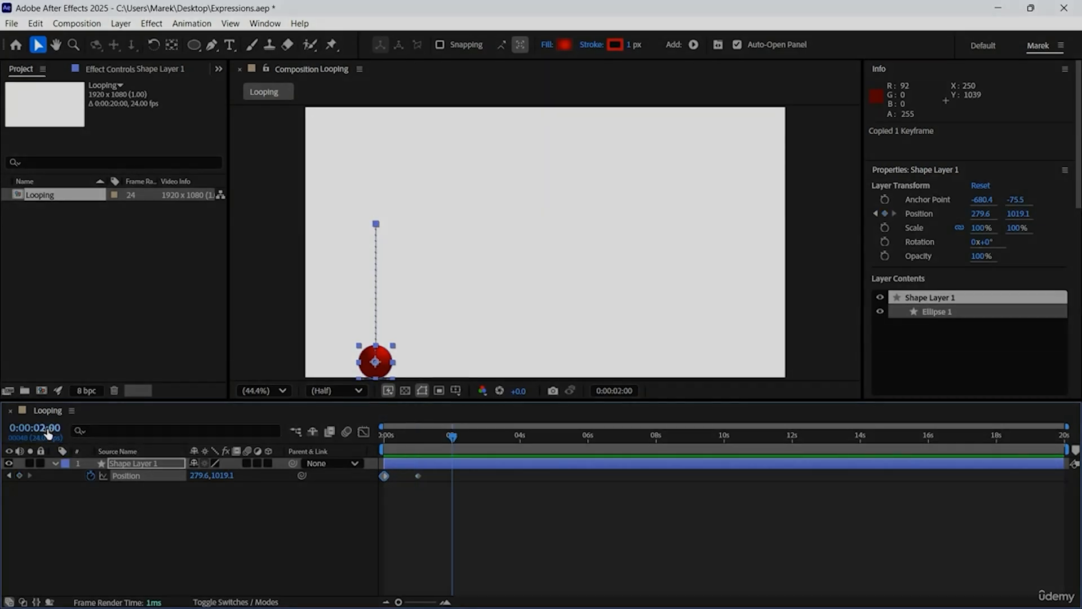
{"action": "key", "text": "ctrl+v"}
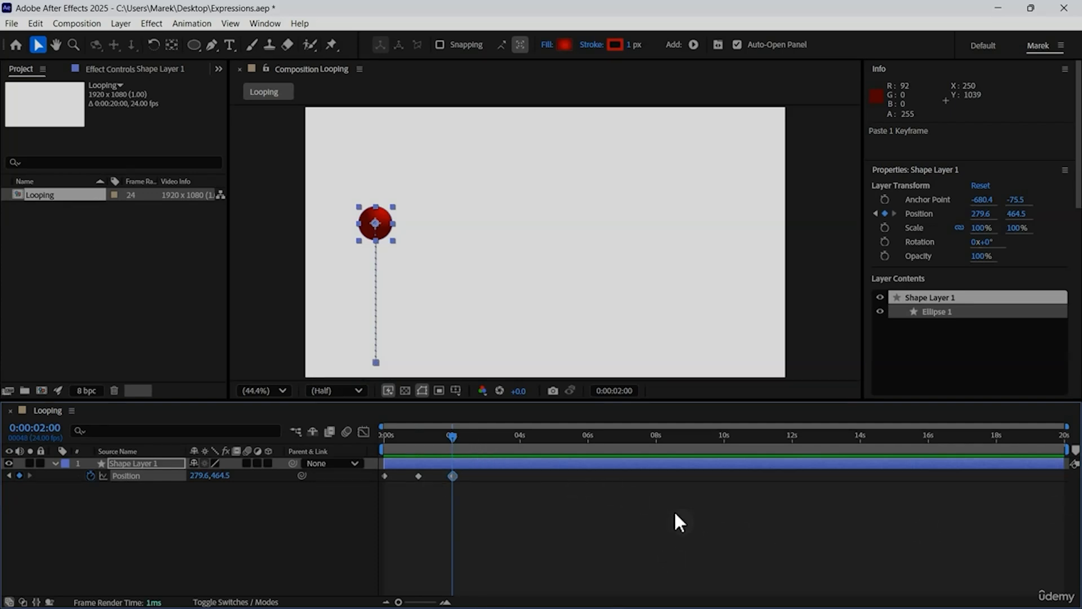
End the work area at 2 seconds and preview the ball's up-and-down motion
{"action": "key", "text": "n"}
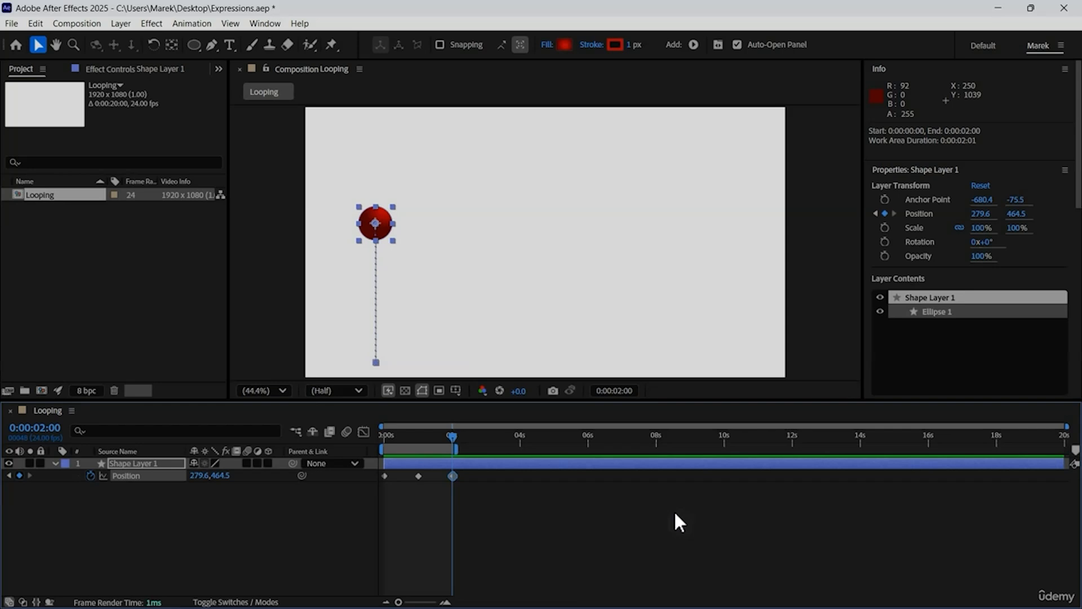
{"action": "key", "text": "space"}
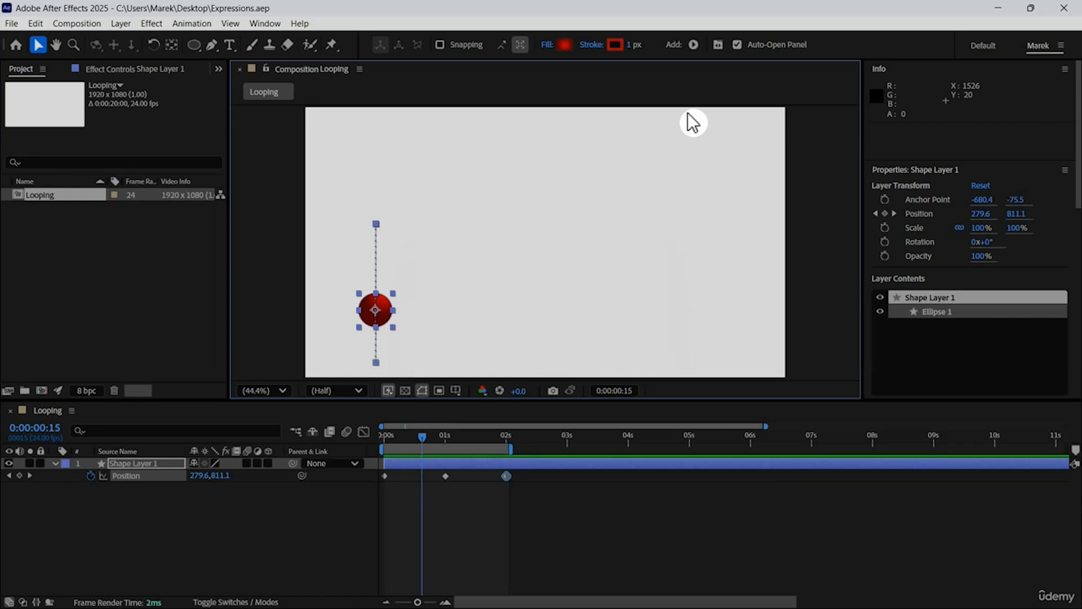
{"action": "key", "text": "space"}
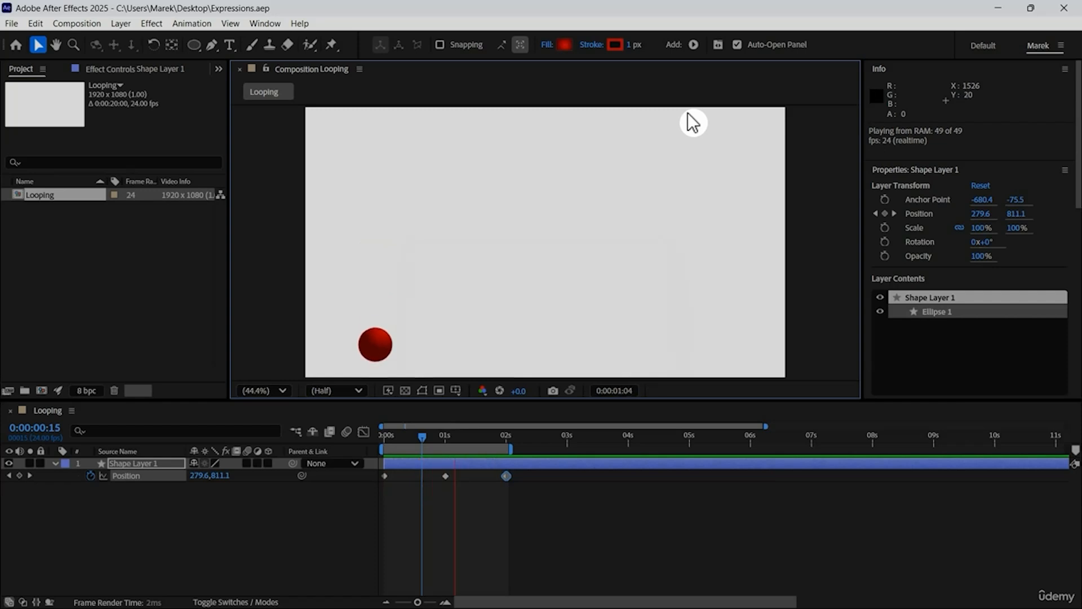
{"action": "key", "text": "space"}
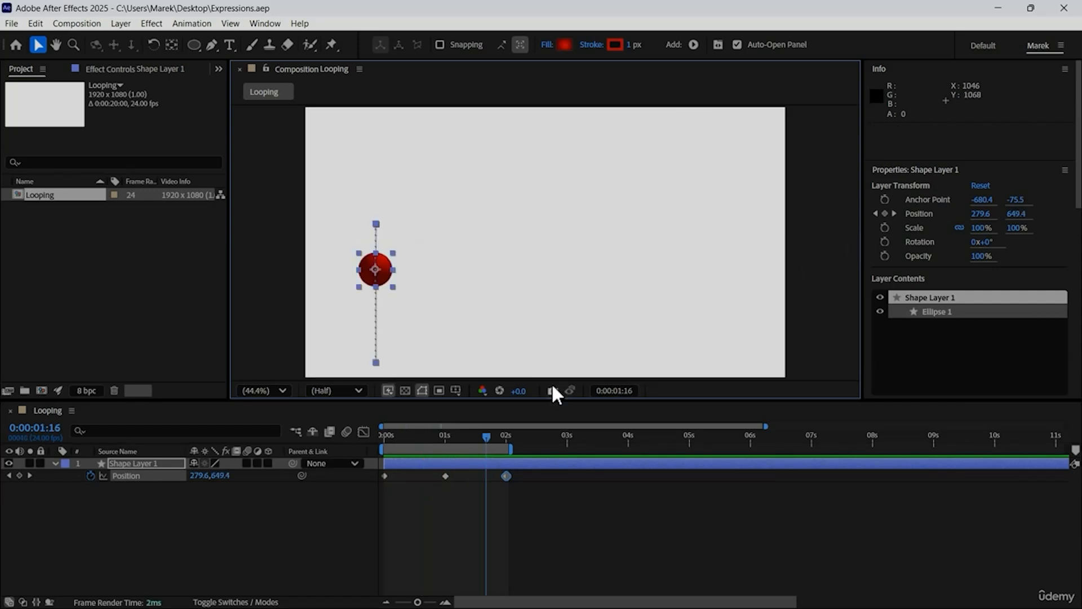
Extend the work area back to the composition's full 20 seconds and show the whole duration in the timeline
{"action": "left_click", "coordinate": [434, 447]}
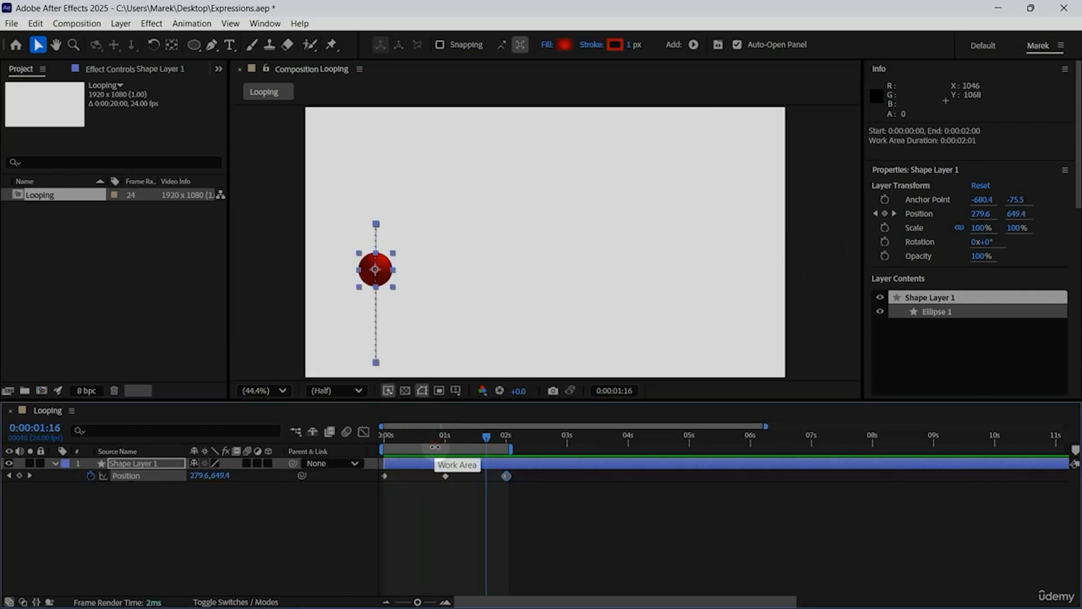
{"action": "double_click", "coordinate": [435, 446]}
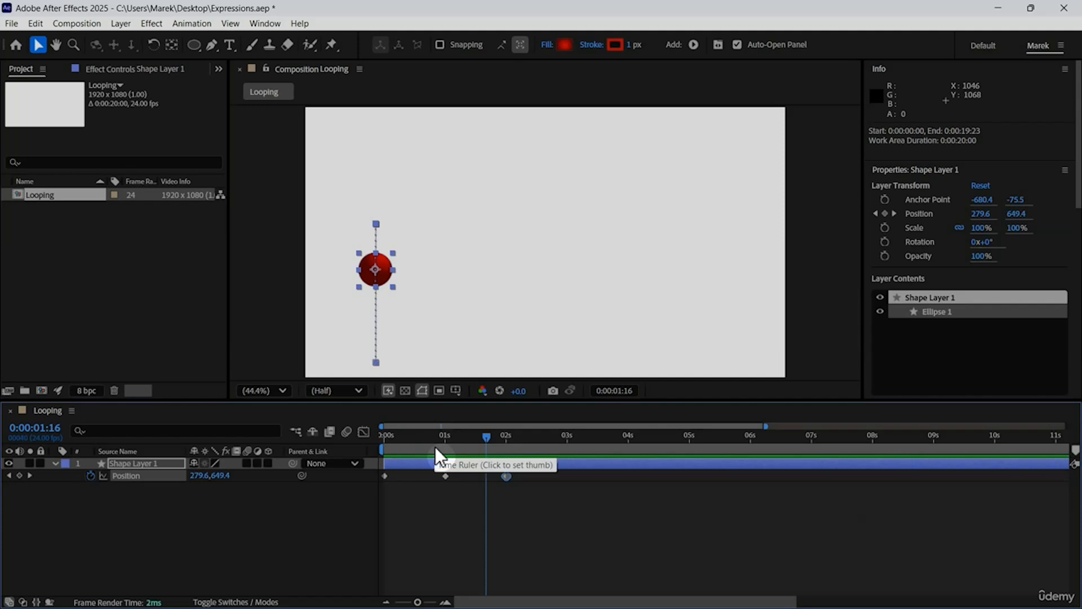
{"action": "key", "text": "comma"}
{"action": "key", "text": "minus"}
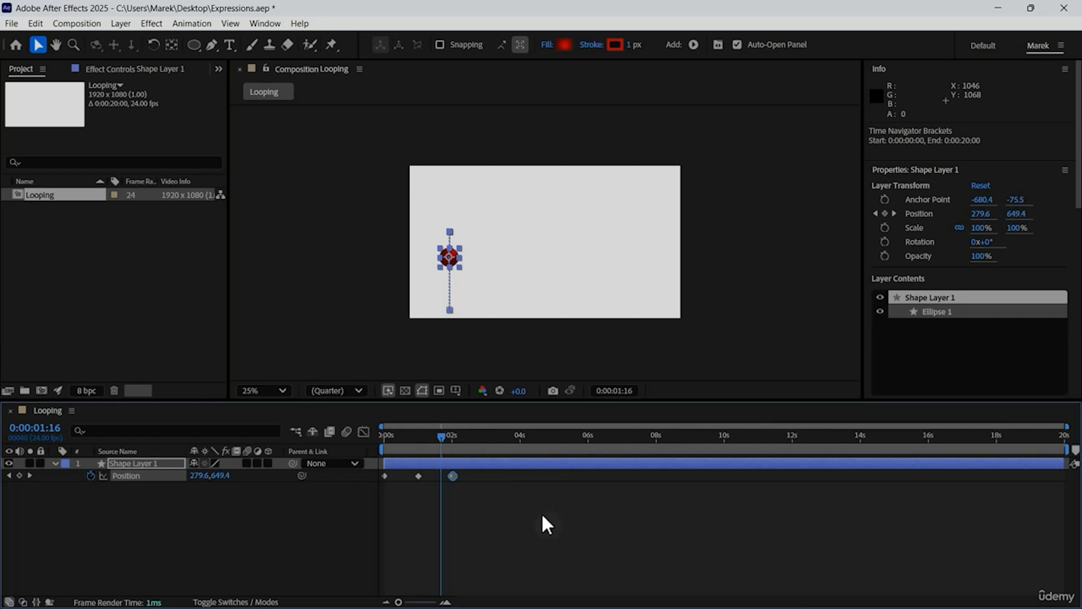
{"action": "key", "text": "shift+slash"}
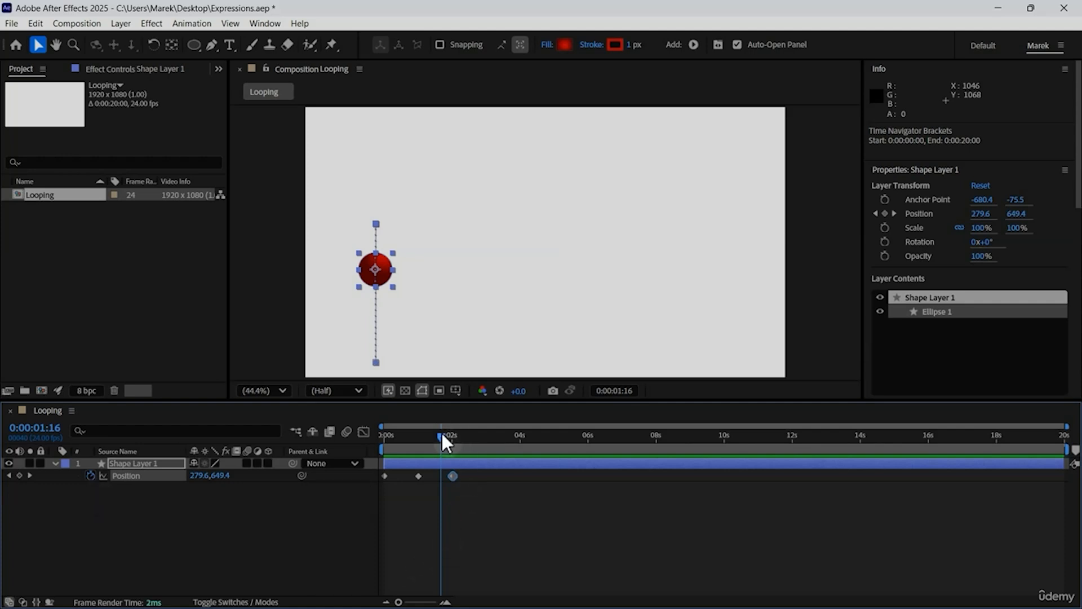
Add the expression loopOut() to the Position property of the ball layer
{"action": "mouse_move", "coordinate": [441, 434]}
{"action": "left_mouse_down"}
{"action": "mouse_move", "coordinate": [372, 435]}
{"action": "mouse_move", "coordinate": [452, 435]}
{"action": "left_mouse_up"}
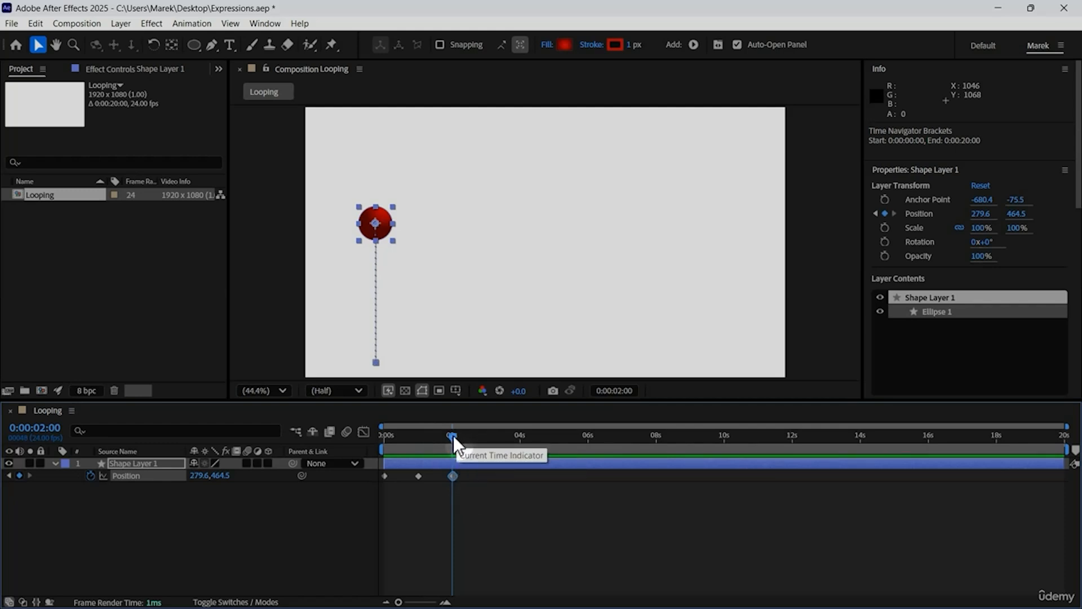
{"action": "left_click_drag", "start_coordinate": [453, 435], "coordinate": [496, 442]}
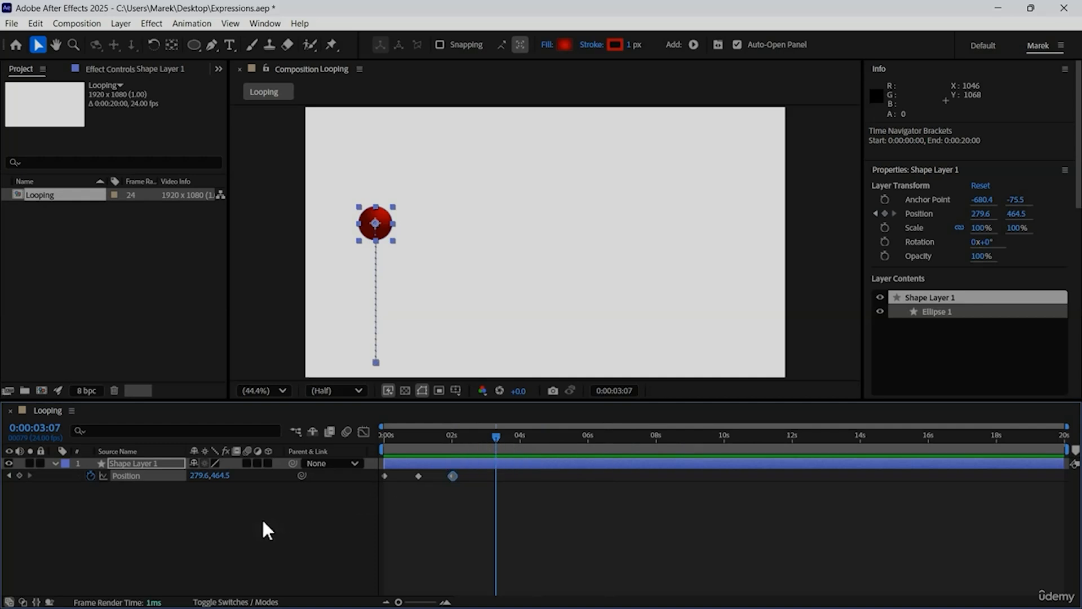
{"action": "left_click", "coordinate": [90, 474], "text": "alt"}
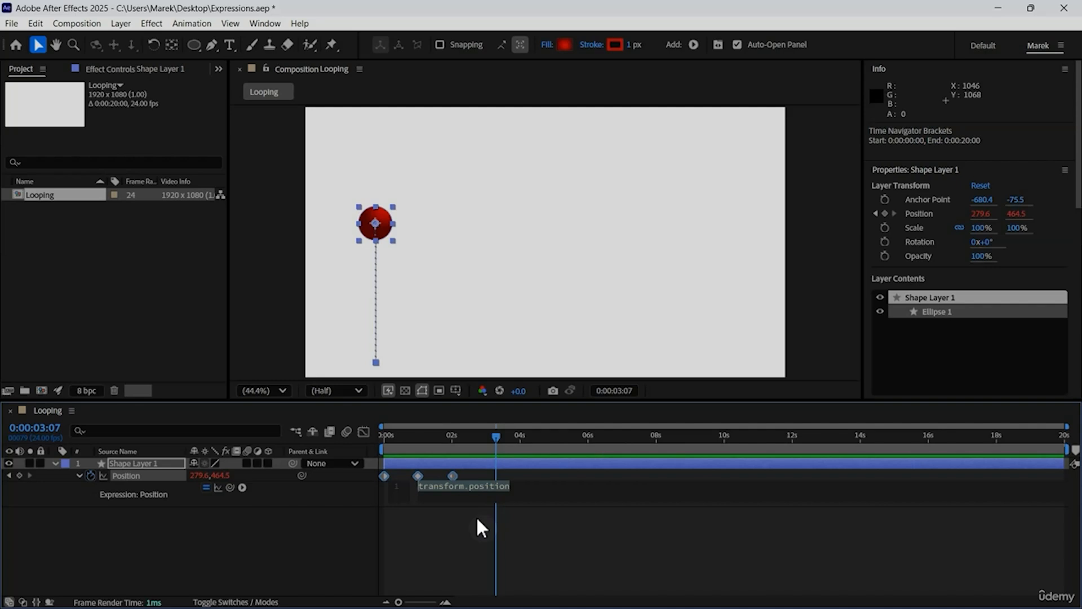
{"action": "type", "text": "loo"}
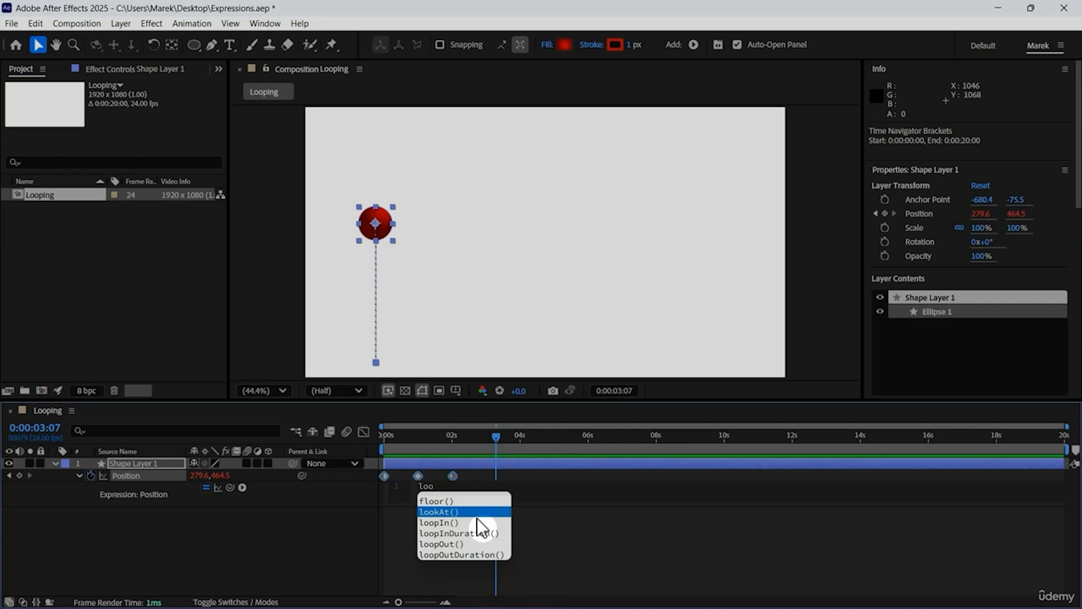
{"action": "type", "text": "p"}
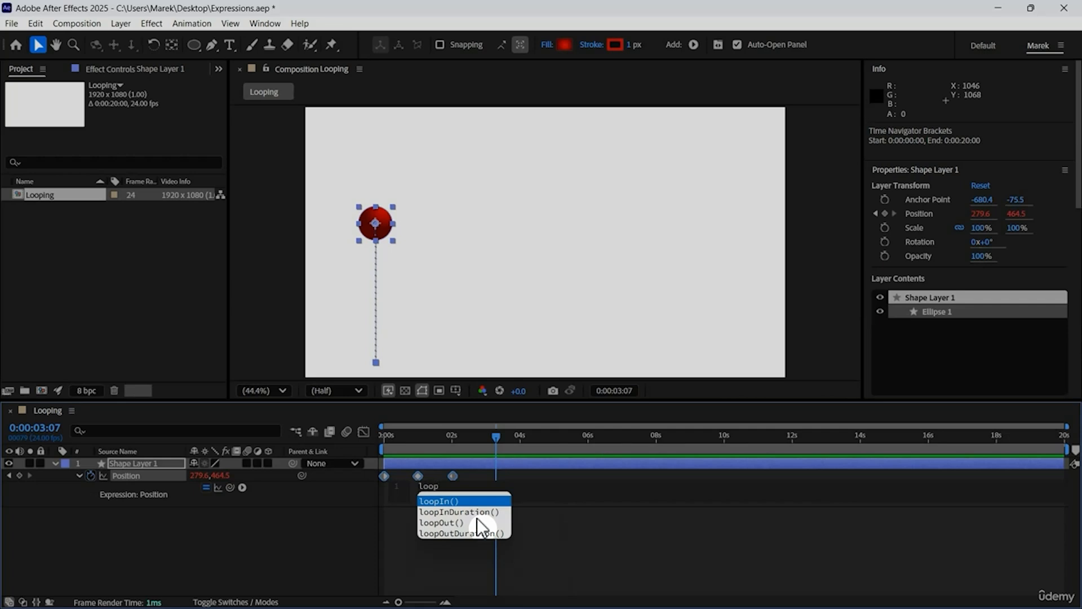
{"action": "key", "text": "Down"}
{"action": "key", "text": "Down"}
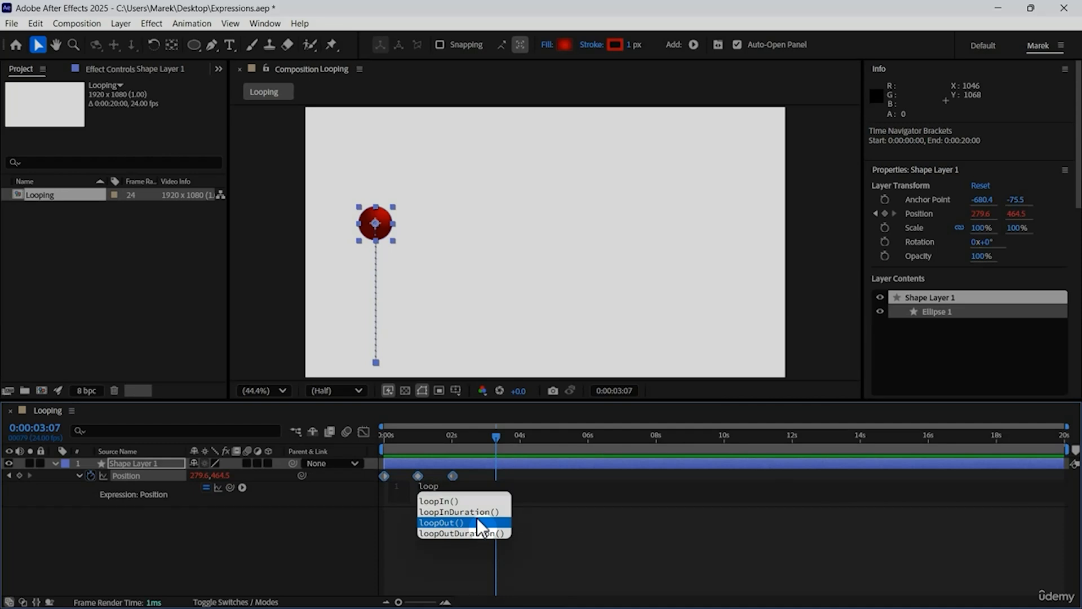
{"action": "key", "text": "Return"}
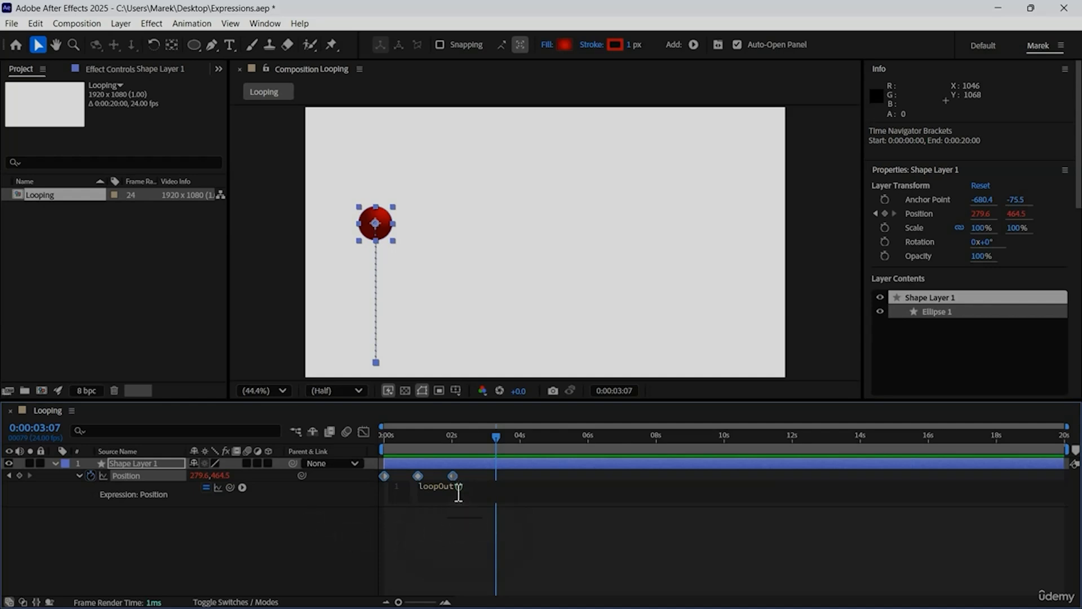
{"action": "left_click", "coordinate": [266, 531]}
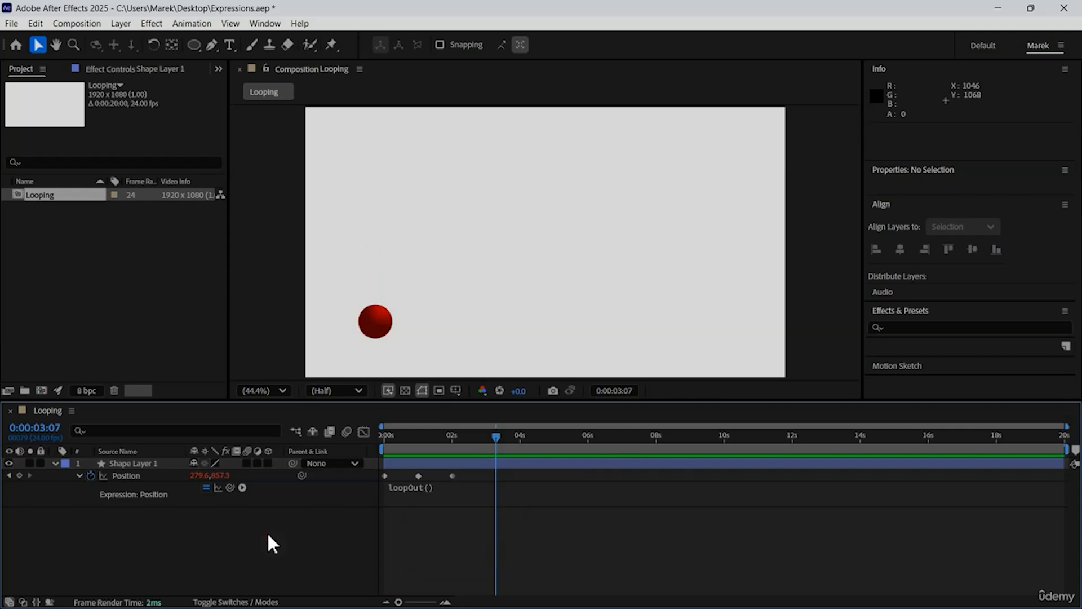
Preview the ball's repeating motion beyond its last Position keyframe
{"action": "key", "text": "space"}
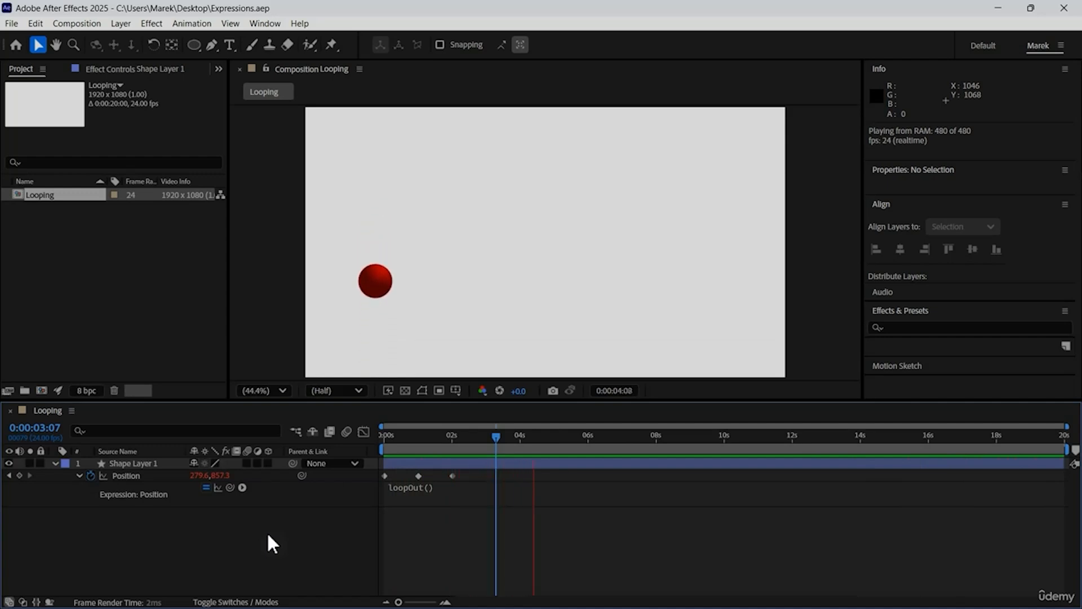
{"action": "key", "text": "space"}
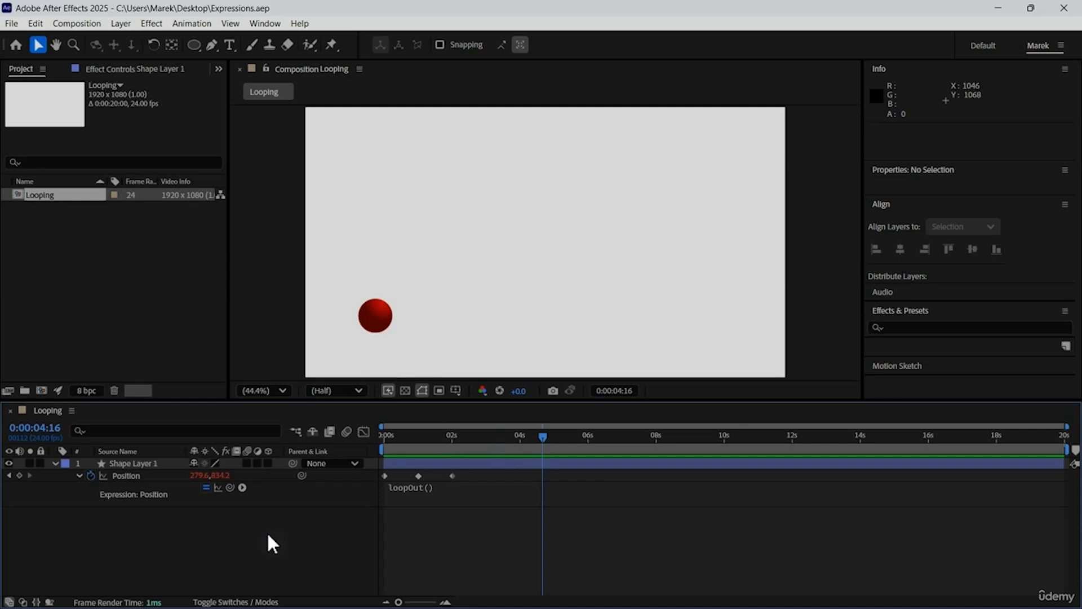
{"action": "key", "text": "space"}
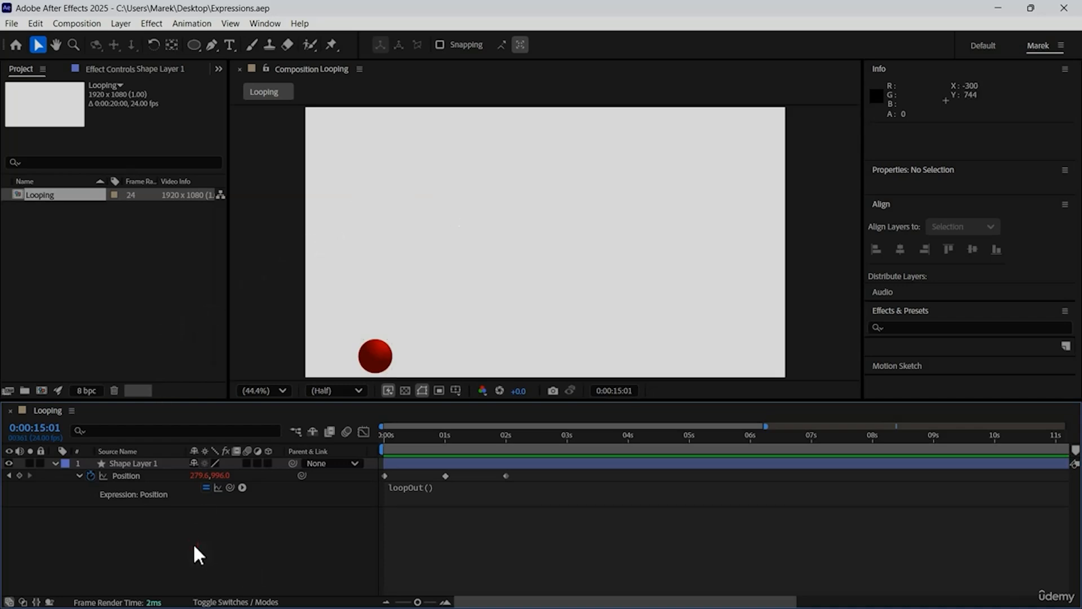
Draw a small red star near the composition's top edge, above the ball, and centre its anchor point at about 390.1, 147.9
{"action": "left_click", "coordinate": [192, 43]}
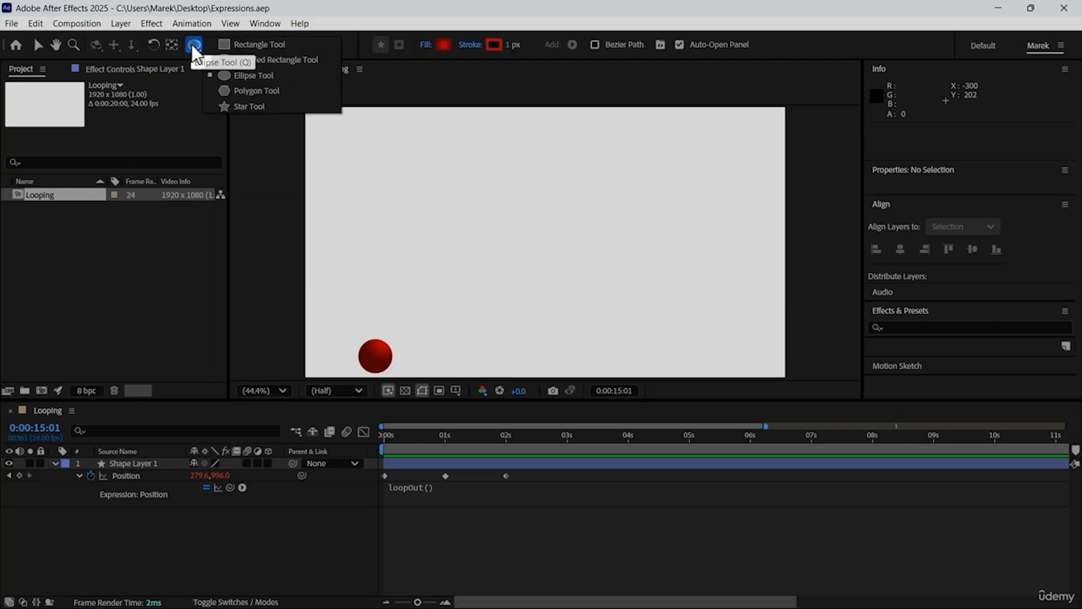
{"action": "left_click", "coordinate": [231, 105]}
{"action": "left_click", "coordinate": [403, 147]}
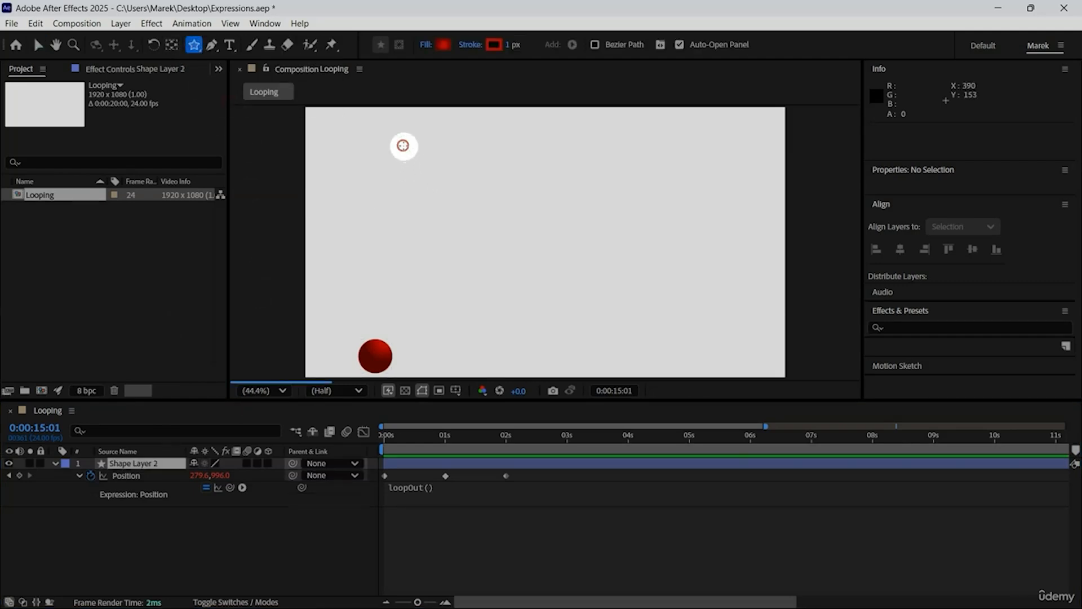
{"action": "left_click_drag", "start_coordinate": [404, 148], "coordinate": [409, 160]}
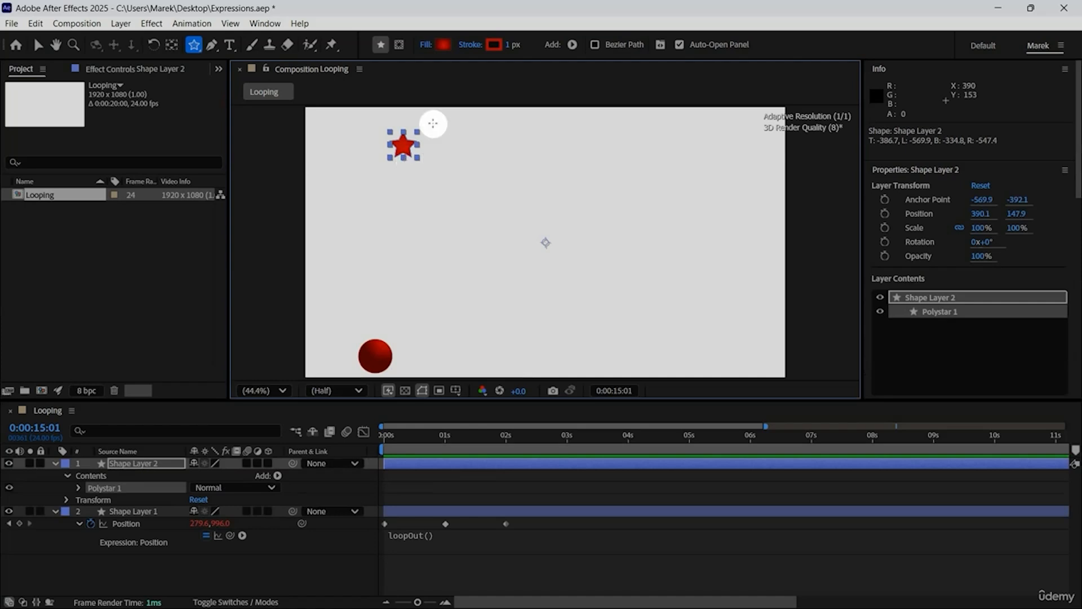
{"action": "key", "text": "ctrl+alt+Home"}
Change the Looping composition's background color to gray 6B6B6B
{"action": "left_click", "coordinate": [96, 25]}
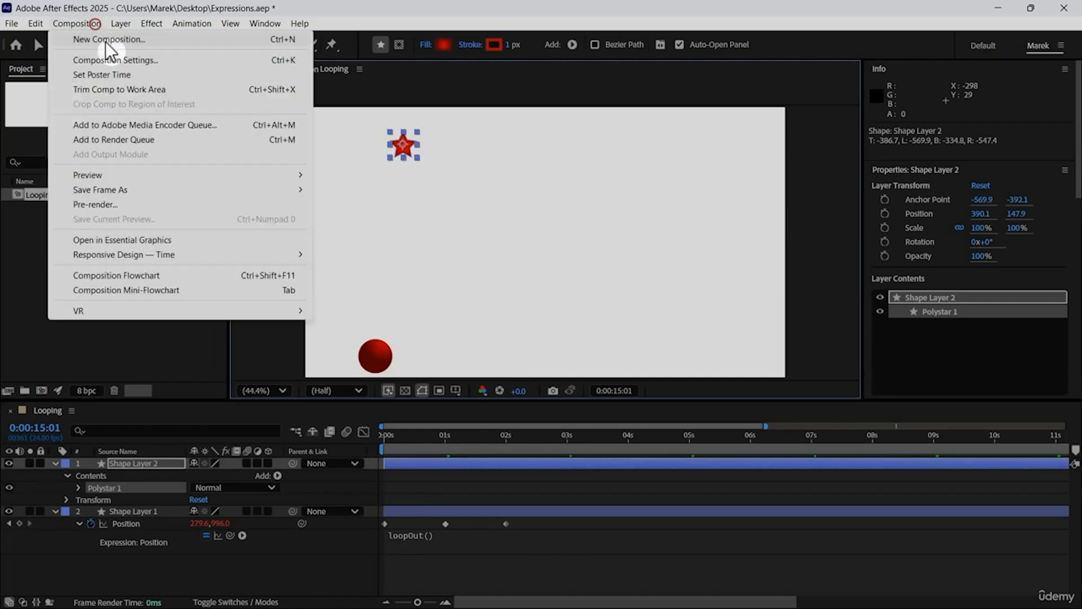
{"action": "left_click", "coordinate": [141, 64]}
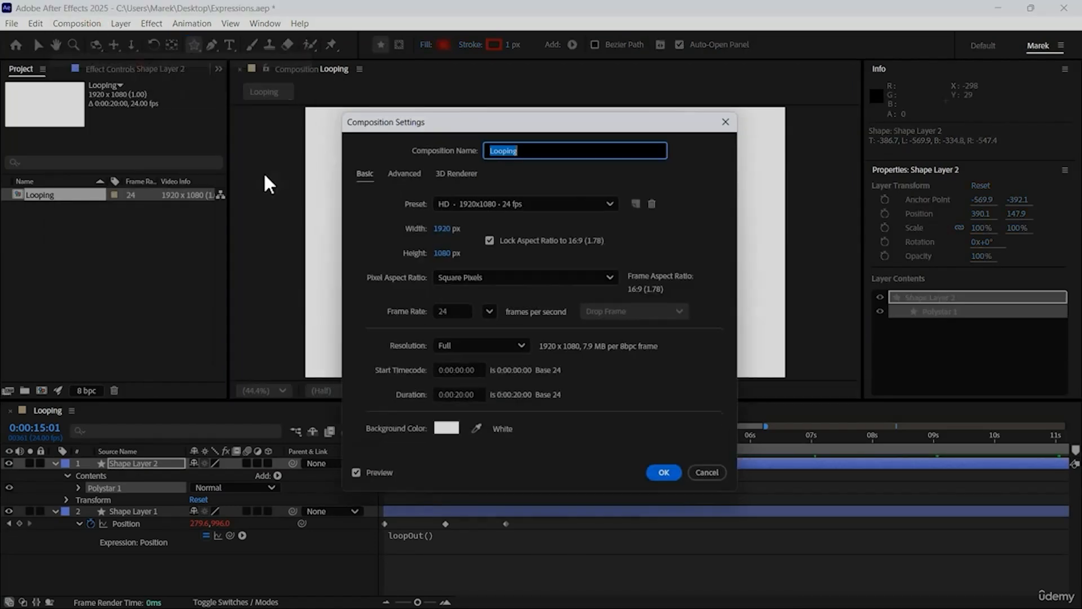
{"action": "left_click", "coordinate": [445, 433]}
{"action": "left_click", "coordinate": [394, 320]}
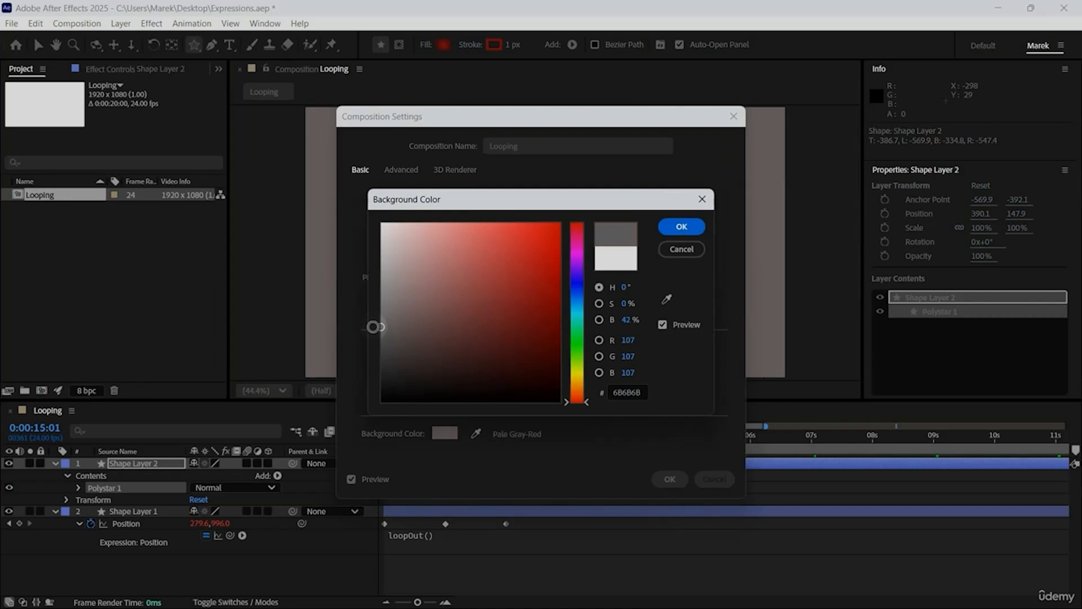
{"action": "left_click", "coordinate": [380, 326]}
{"action": "left_click", "coordinate": [676, 226]}
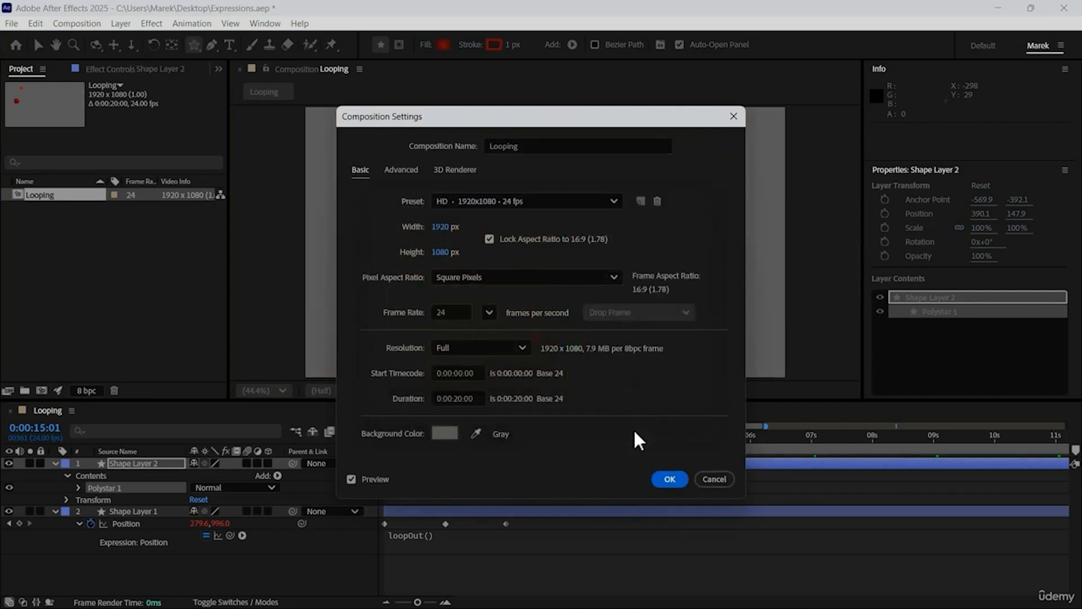
{"action": "left_click", "coordinate": [668, 478]}
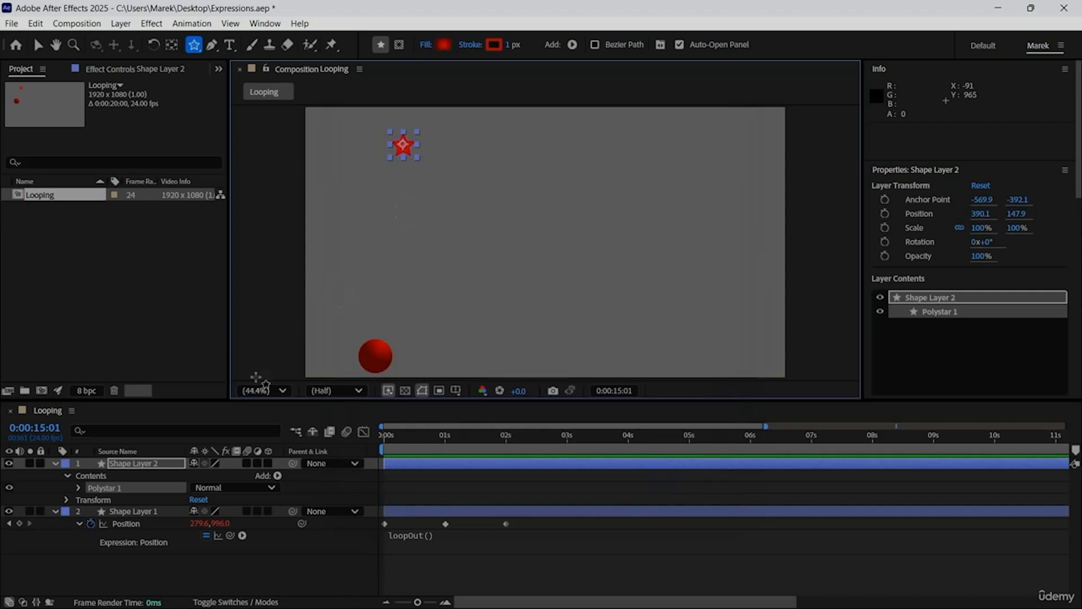
Add an Opacity keyframe of 0% to the star layer at 0 seconds
{"action": "left_click", "coordinate": [160, 463]}
{"action": "key", "text": "t"}
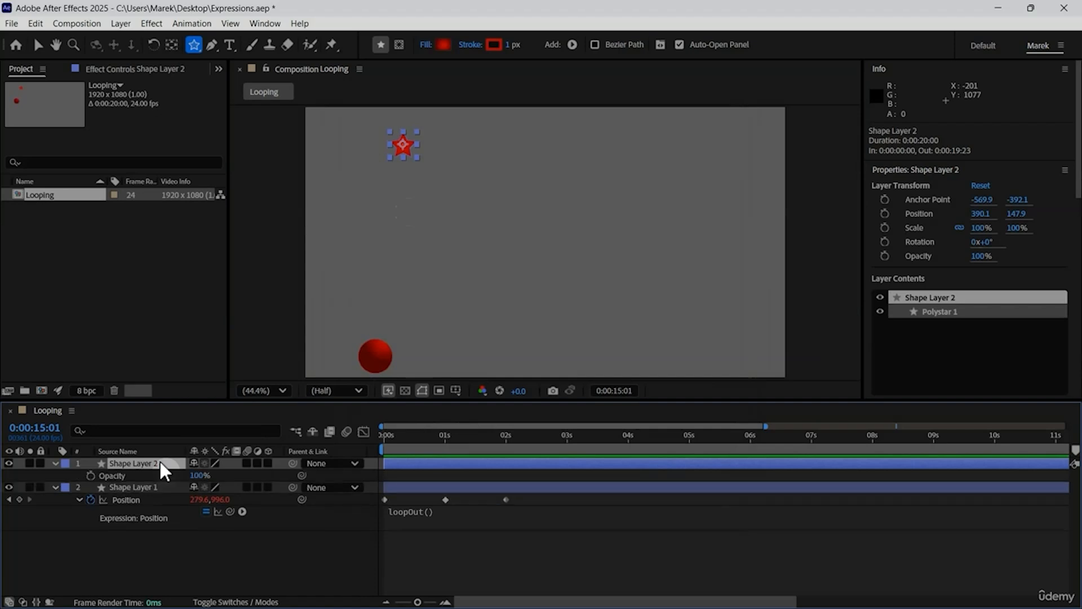
{"action": "left_click_drag", "start_coordinate": [399, 433], "coordinate": [356, 433]}
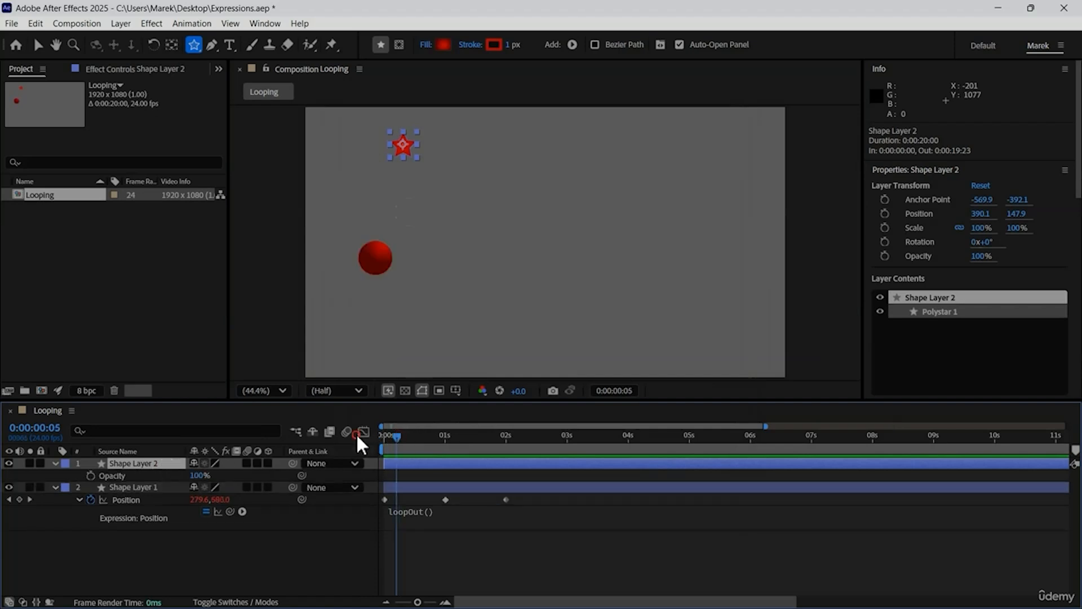
{"action": "left_click", "coordinate": [91, 475]}
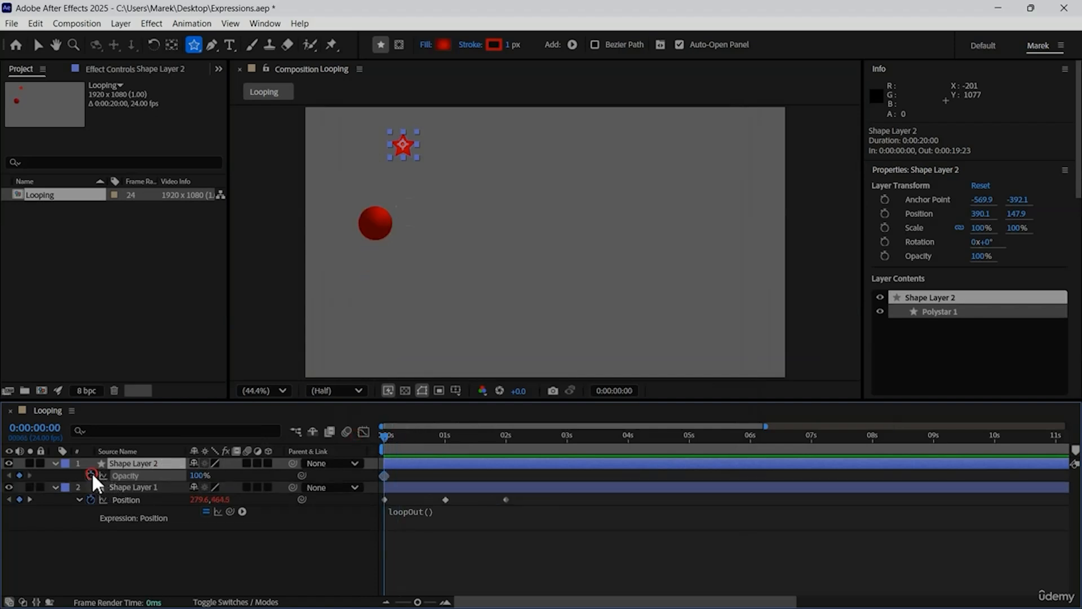
{"action": "left_click", "coordinate": [199, 476]}
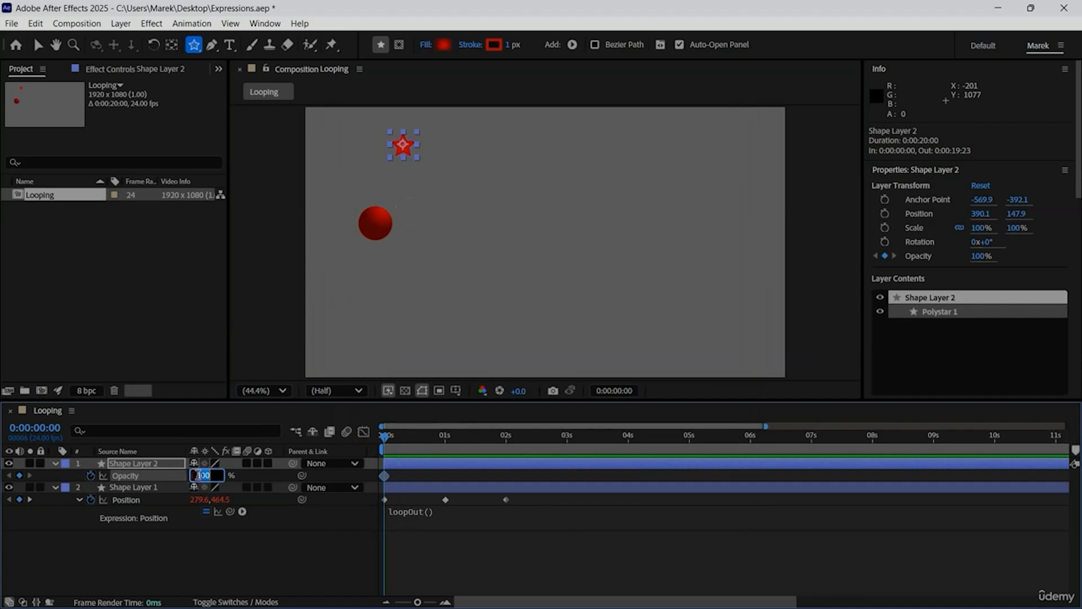
{"action": "type", "text": "0"}
{"action": "key", "text": "Return"}
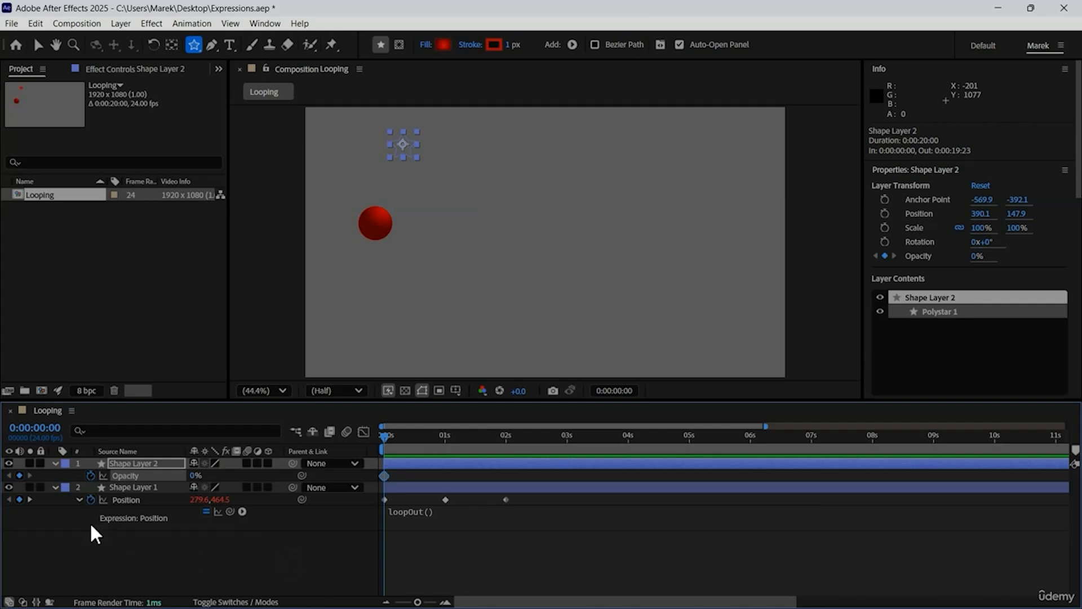
Solo the star layer and add an Opacity keyframe of 100% at 1 second
{"action": "left_click", "coordinate": [29, 463]}
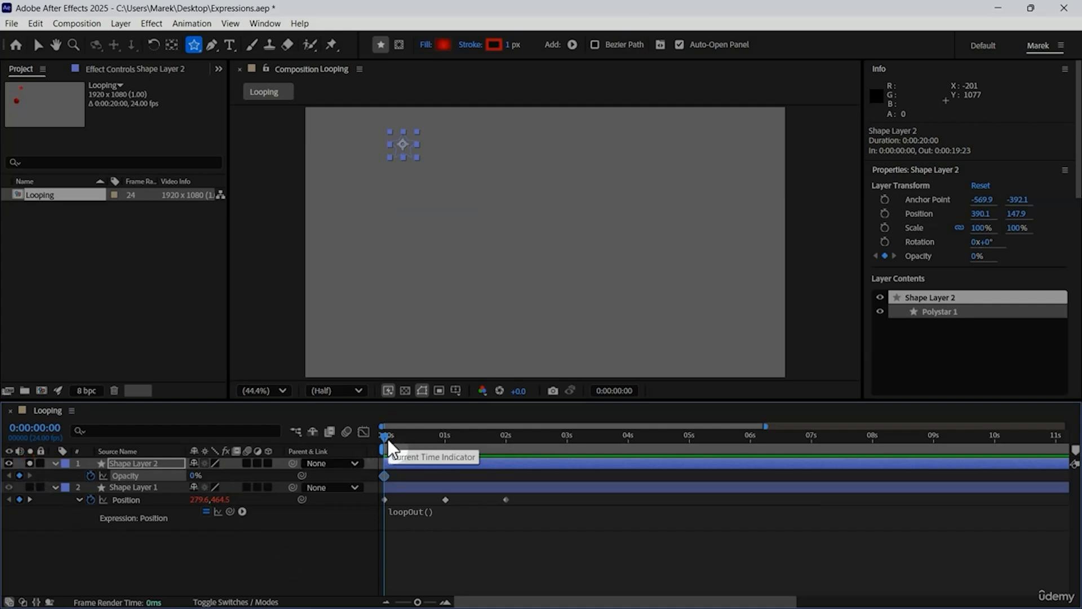
{"action": "left_click", "coordinate": [34, 427]}
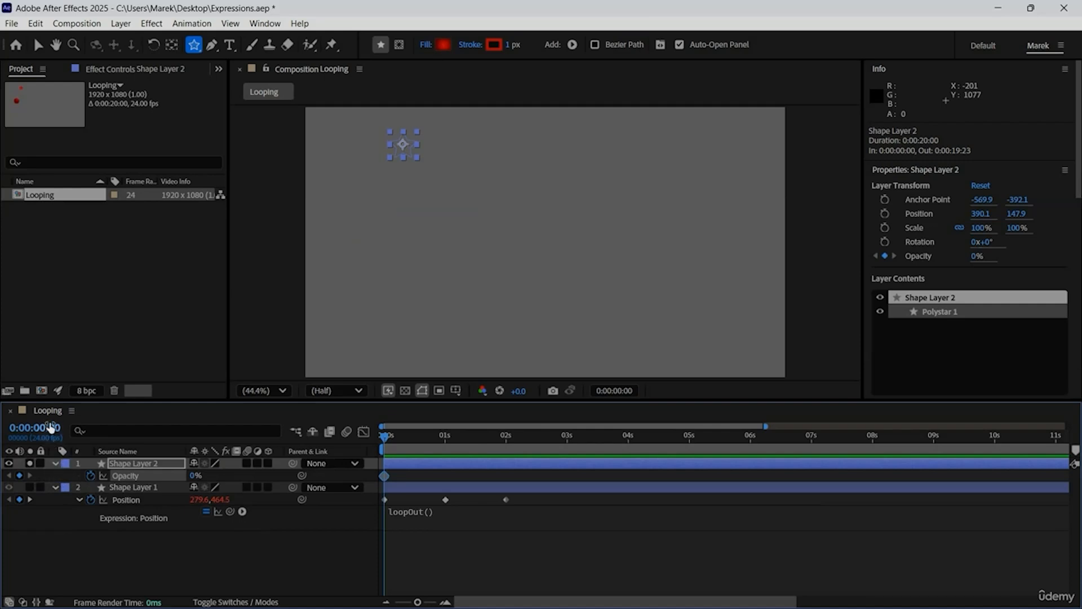
{"action": "type", "text": "100"}
{"action": "key", "text": "Return"}
{"action": "left_click", "coordinate": [195, 475]}
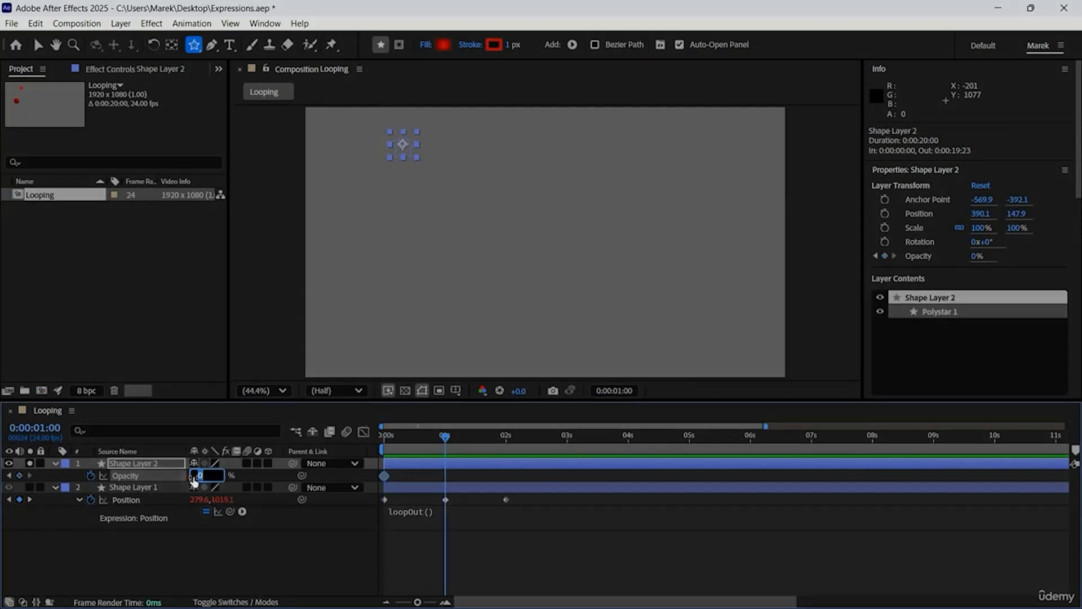
{"action": "type", "text": "100"}
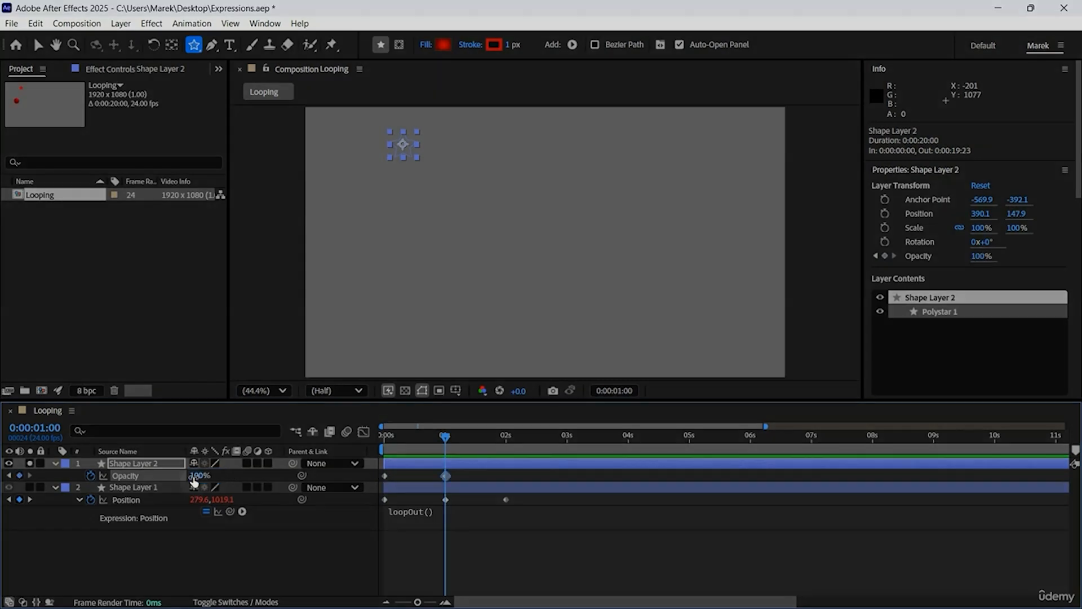
{"action": "key", "text": "Return"}
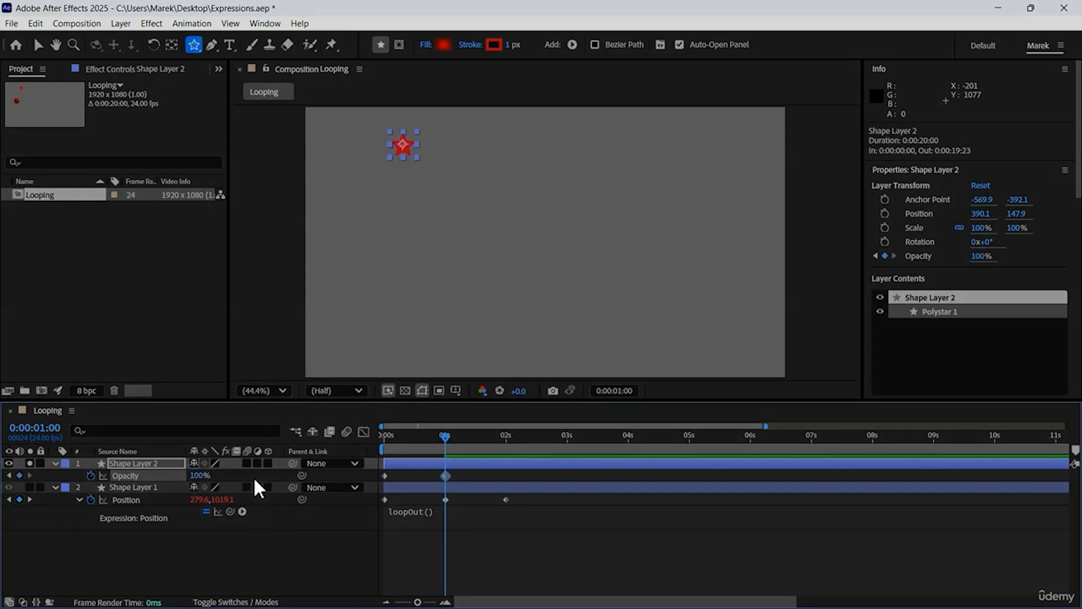
Copy the star's first Opacity keyframe and paste it at 2 seconds
{"action": "left_click", "coordinate": [384, 475]}
{"action": "key", "text": "ctrl+c"}
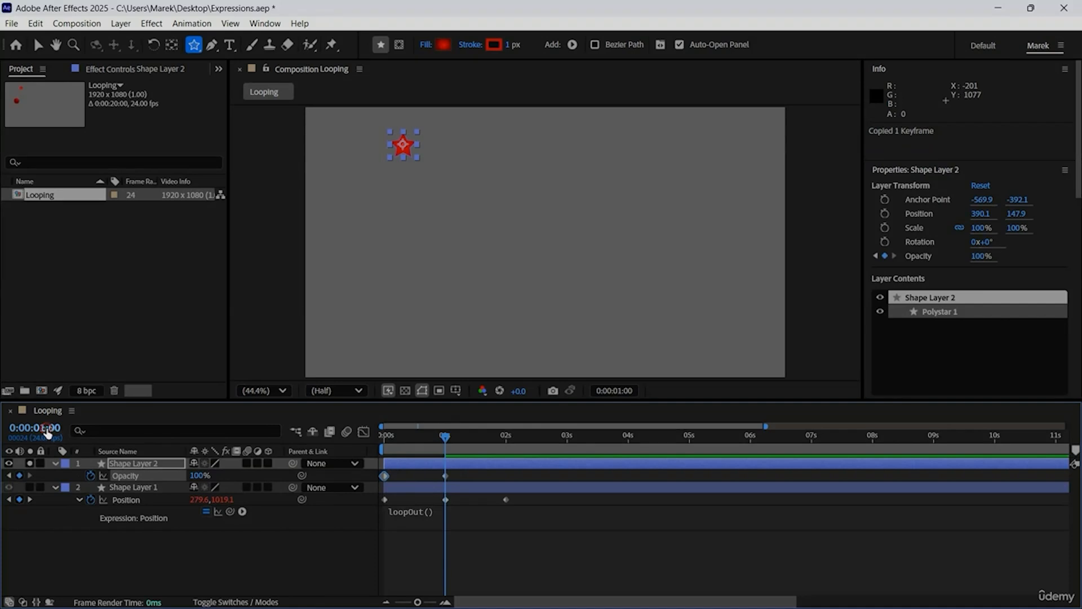
{"action": "left_click", "coordinate": [47, 430]}
{"action": "type", "text": "200"}
{"action": "key", "text": "Return"}
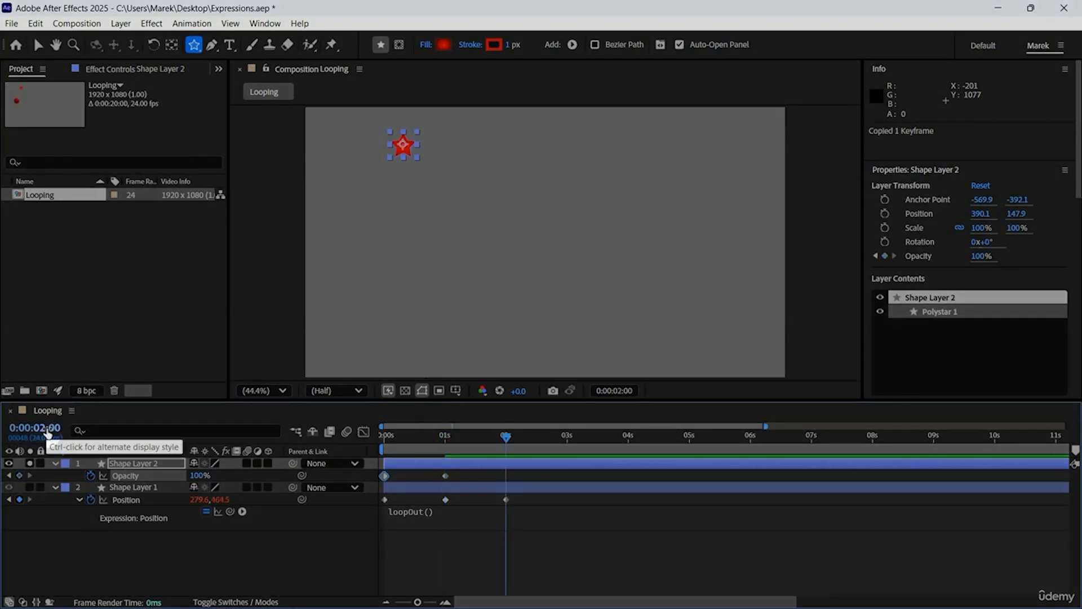
{"action": "key", "text": "ctrl+v"}
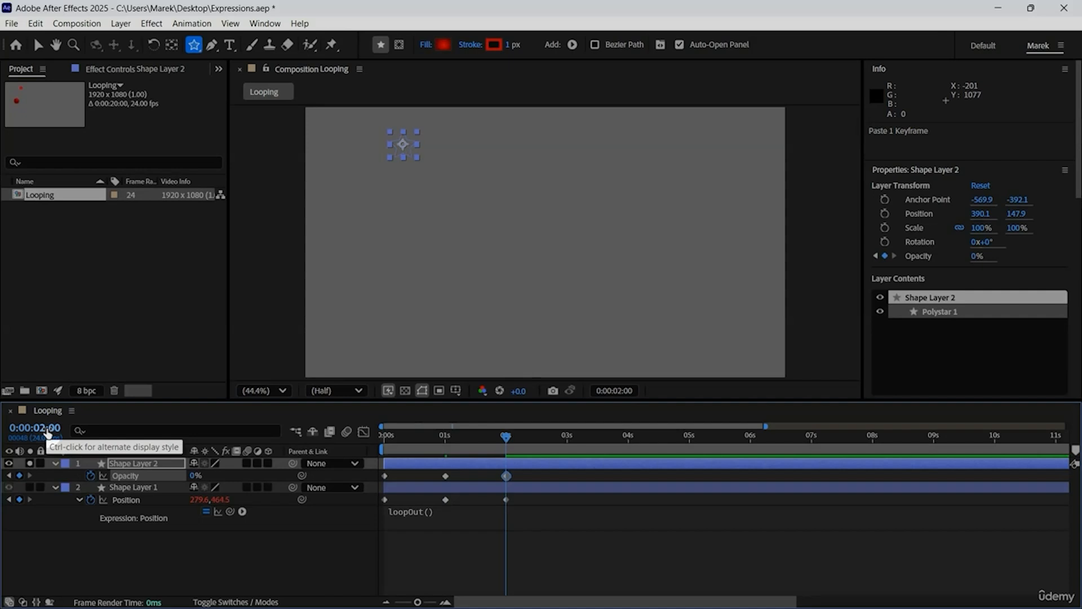
End the work area at 2 seconds and preview the star fading in and out
{"action": "key", "text": "n"}
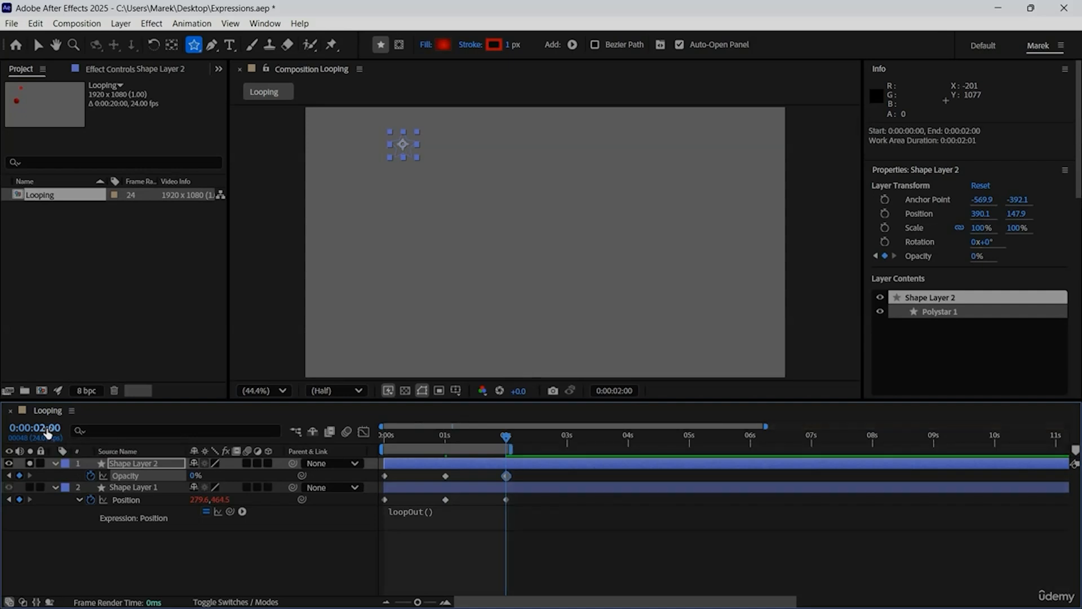
{"action": "key", "text": "space"}
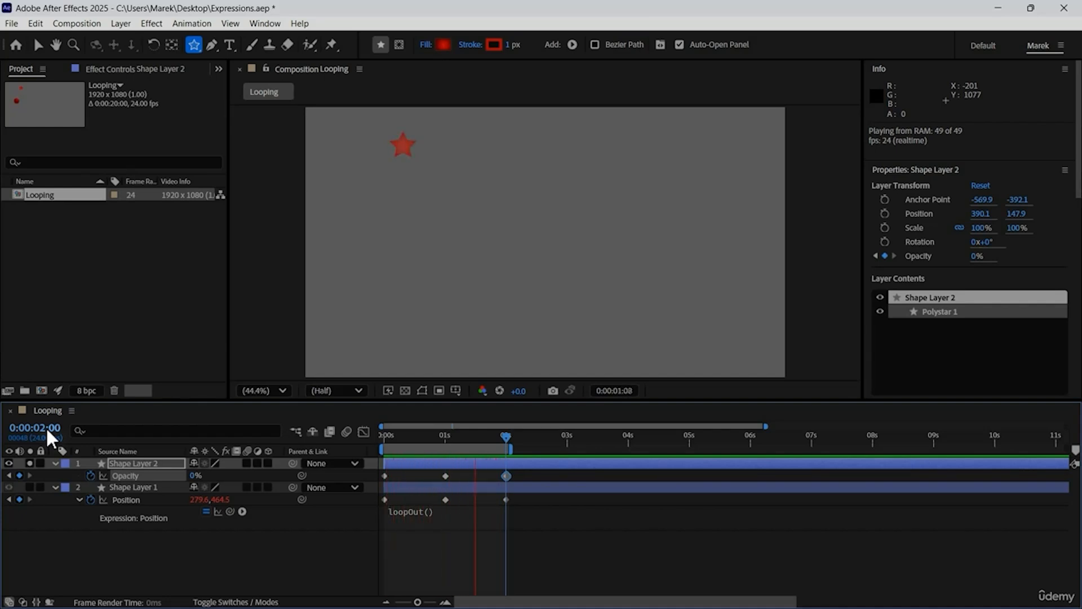
{"action": "key", "text": "space"}
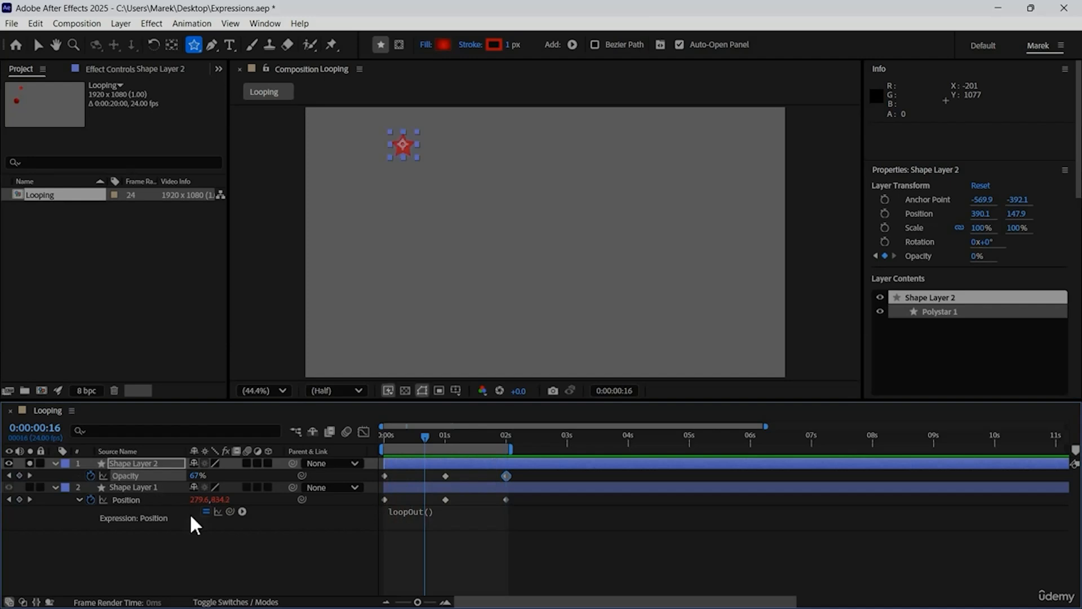
Extend the work area to the full composition and apply a loopOut() expression to the star's Opacity
{"action": "double_click", "coordinate": [476, 451]}
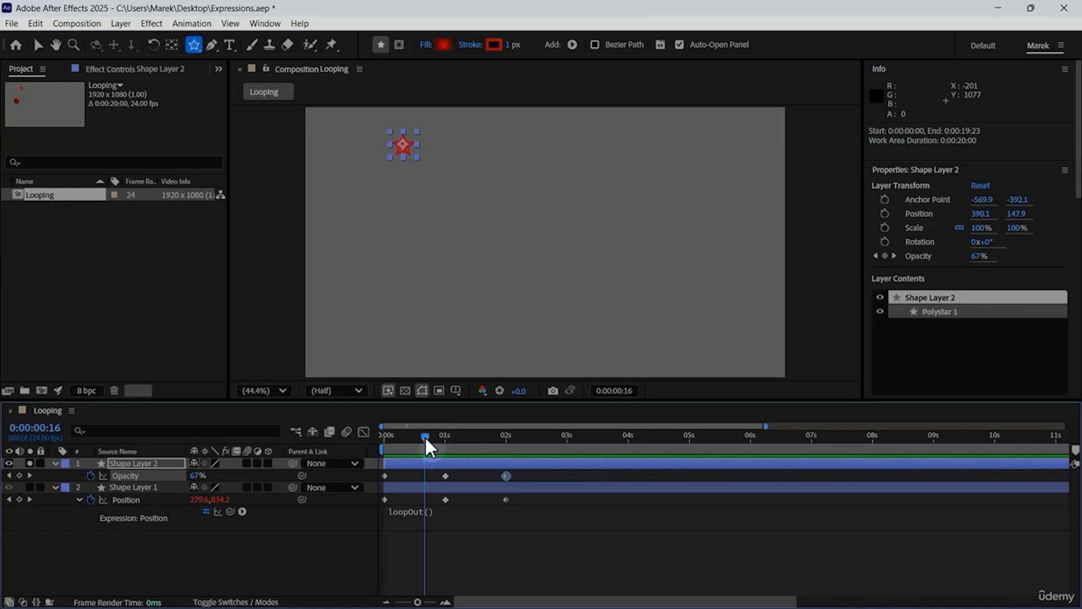
{"action": "left_click_drag", "start_coordinate": [425, 433], "coordinate": [529, 434]}
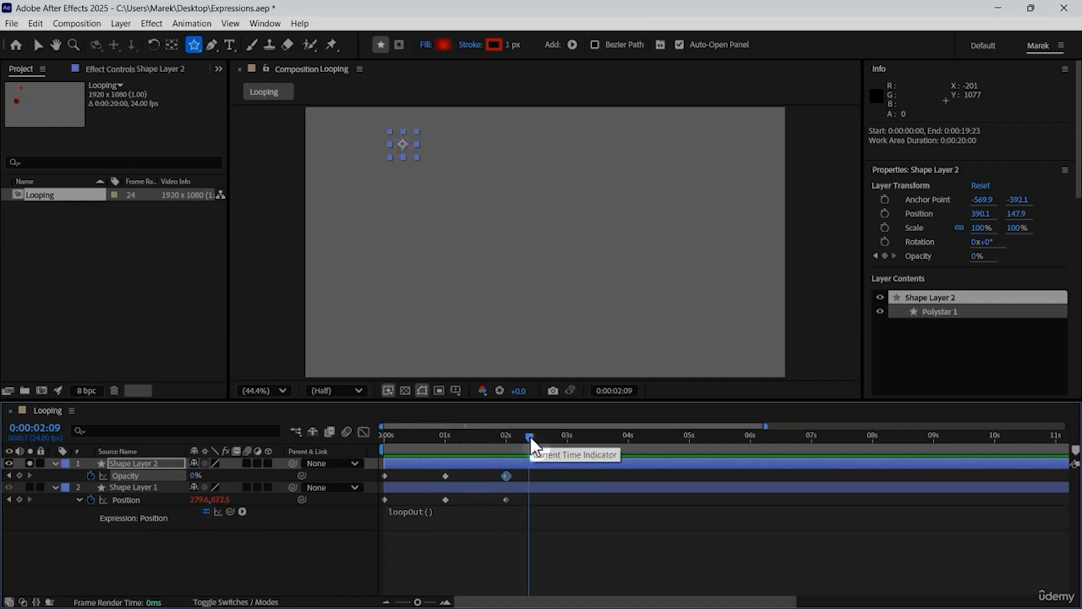
{"action": "left_click", "coordinate": [91, 476], "text": "alt"}
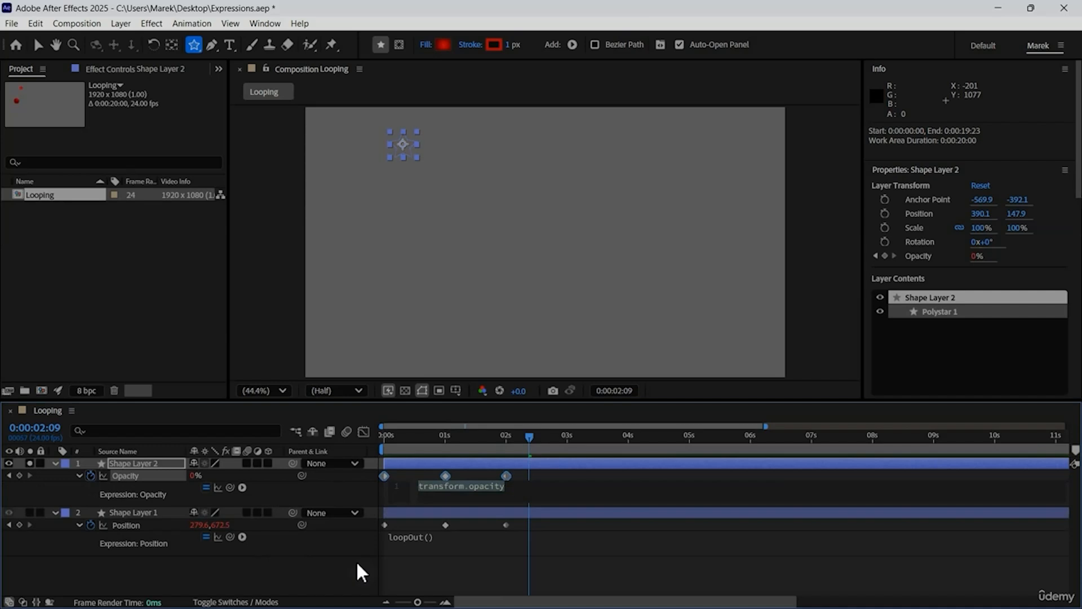
{"action": "type", "text": "loop"}
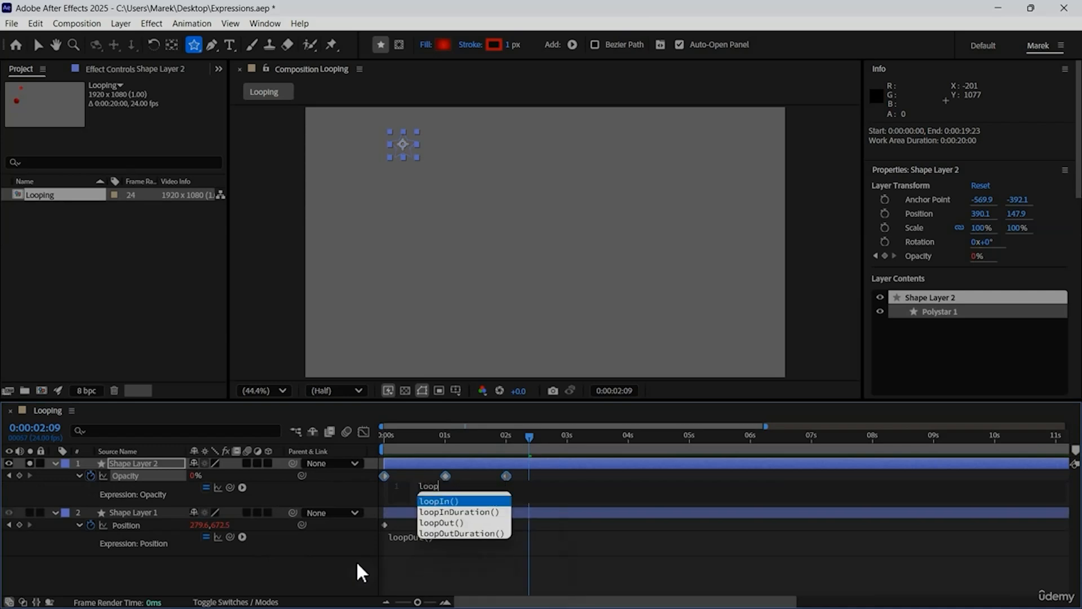
{"action": "key", "text": "Down"}
{"action": "key", "text": "Down"}
{"action": "key", "text": "Return"}
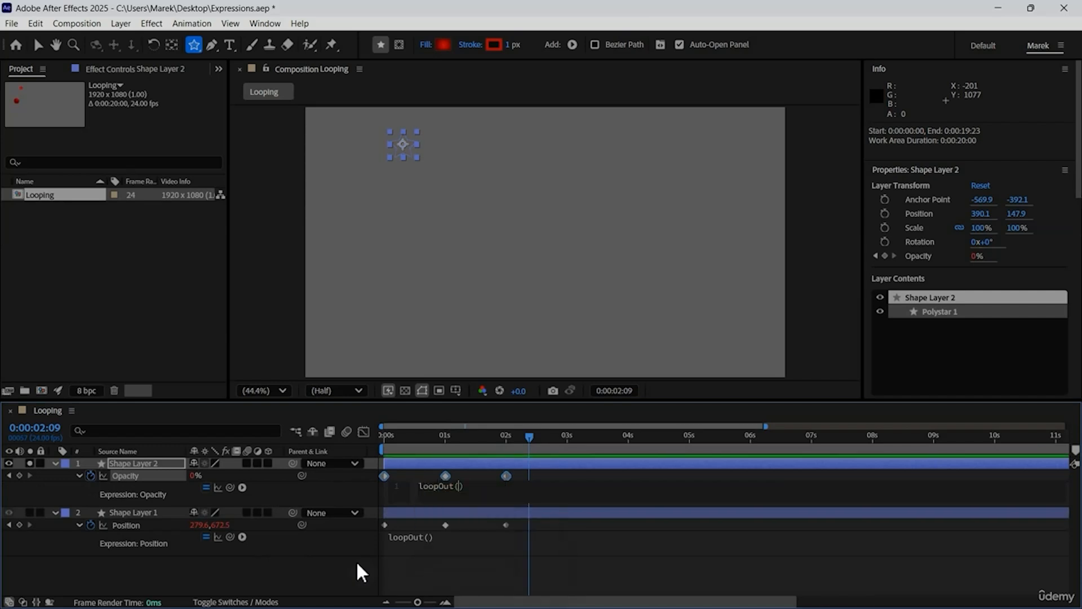
{"action": "left_click", "coordinate": [327, 496]}
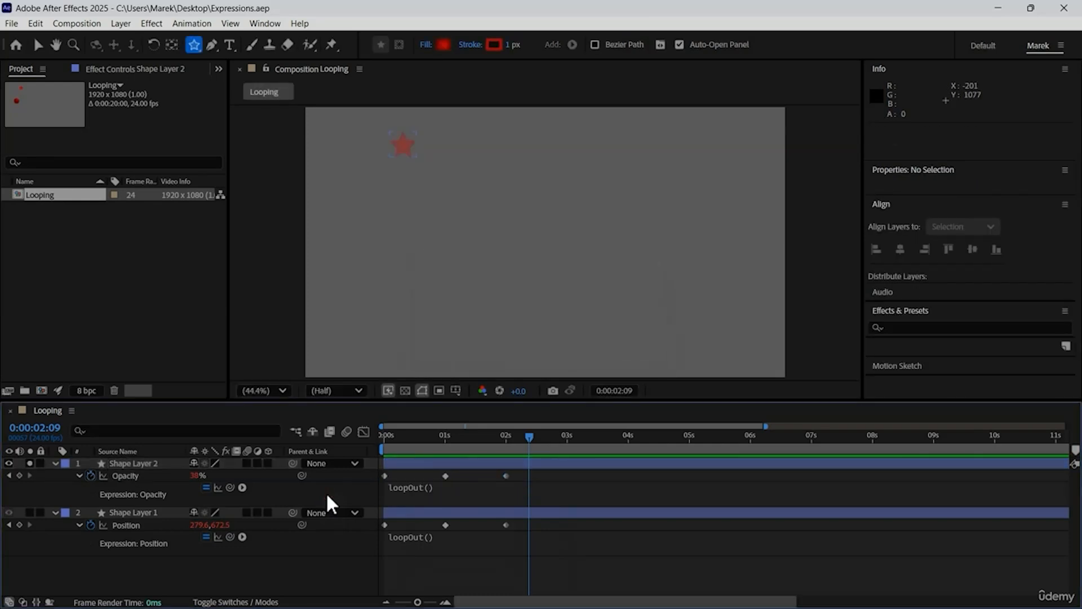
Preview the star's looping fade with the timeline showing the full 20 seconds
{"action": "key", "text": "space"}
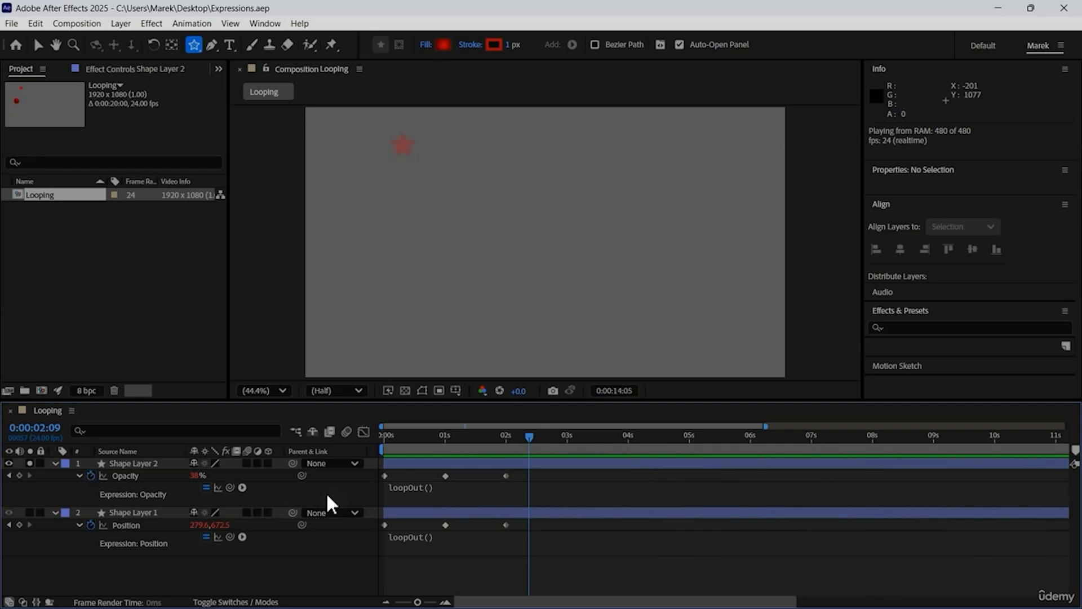
{"action": "left_click", "coordinate": [747, 541]}
{"action": "type", "text": "----"}
{"action": "key", "text": "Escape"}
{"action": "left_click", "coordinate": [700, 490]}
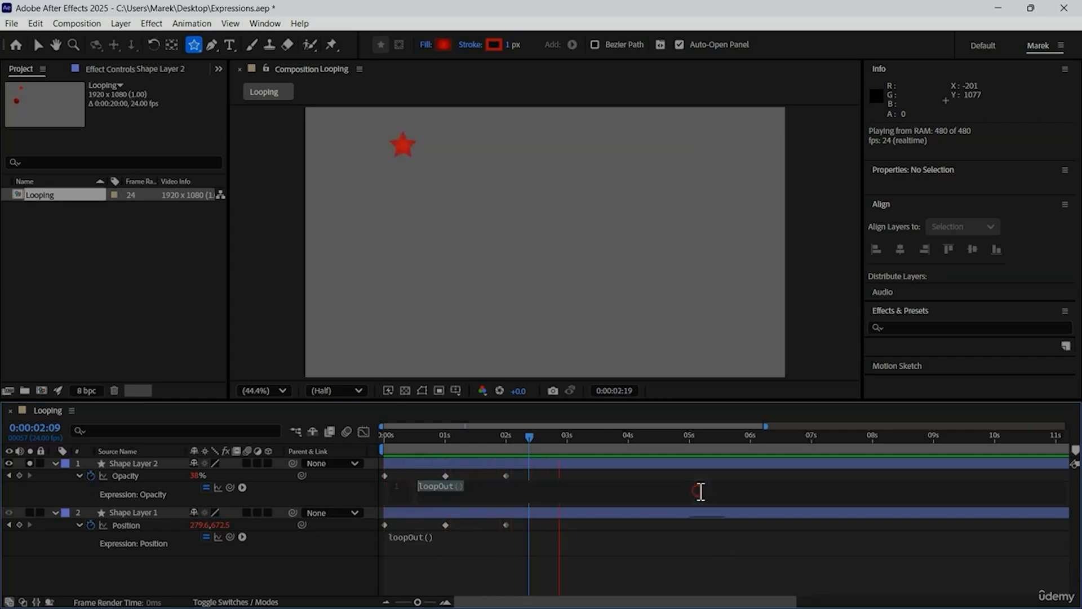
{"action": "left_click", "coordinate": [340, 502]}
{"action": "key", "text": "minus"}
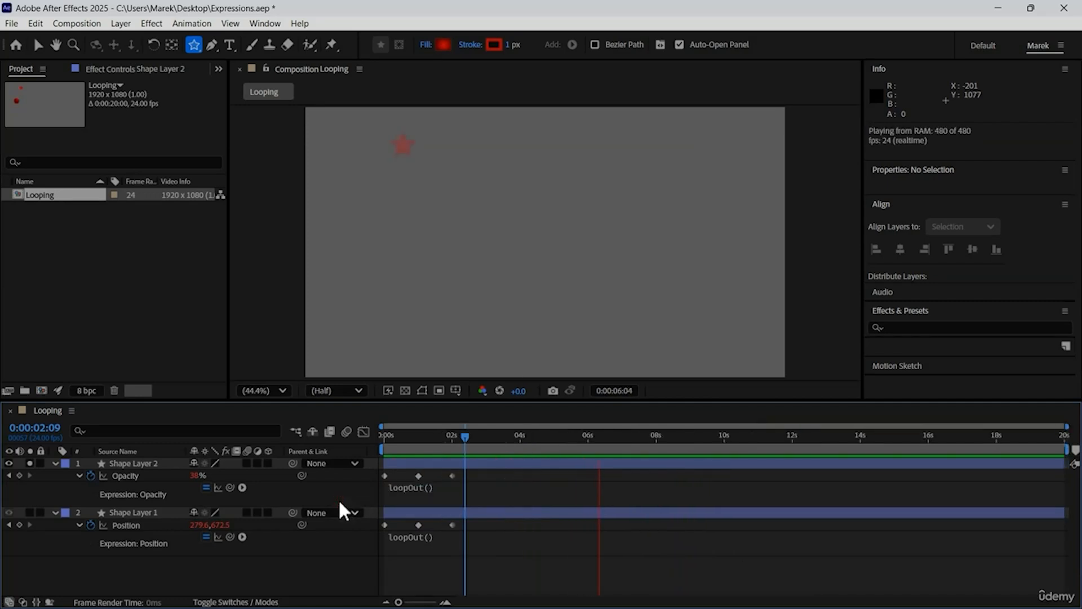
Rename Shape Layer 2 as "star"
{"action": "left_click", "coordinate": [145, 462]}
{"action": "key", "text": "Return"}
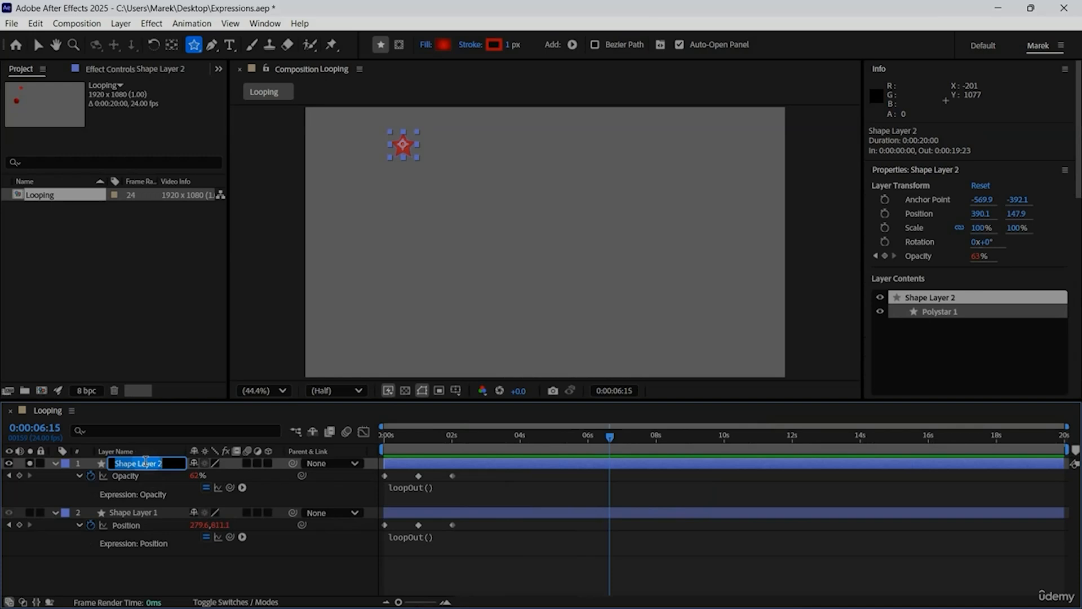
{"action": "type", "text": "star"}
{"action": "key", "text": "Return"}
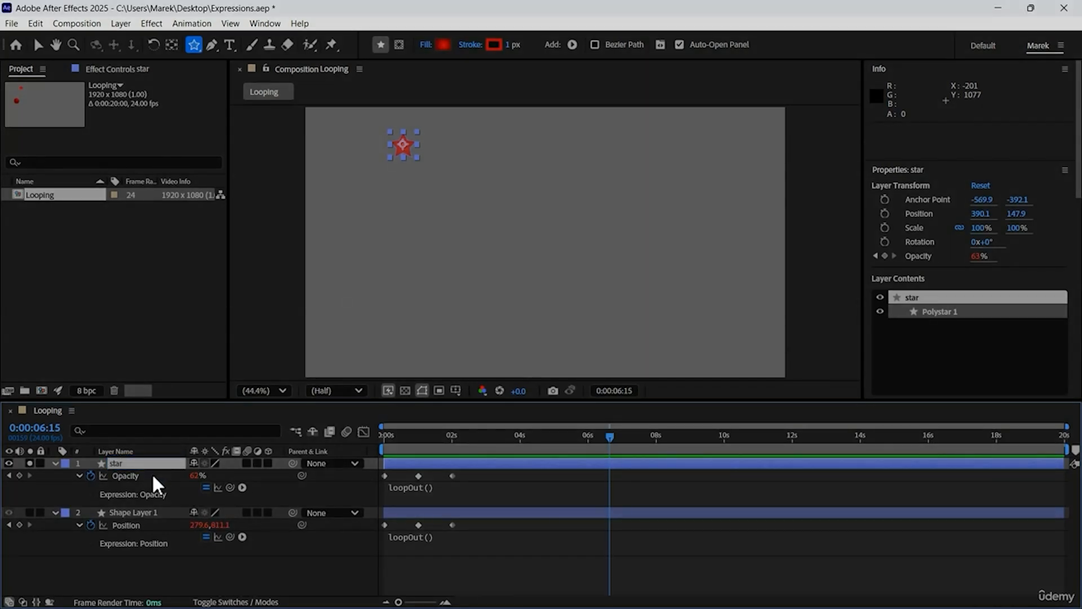
Duplicate the star layer, delaying the copy's start to about 0:00:00:11, and set the current time to frame 12
{"action": "left_click", "coordinate": [144, 461]}
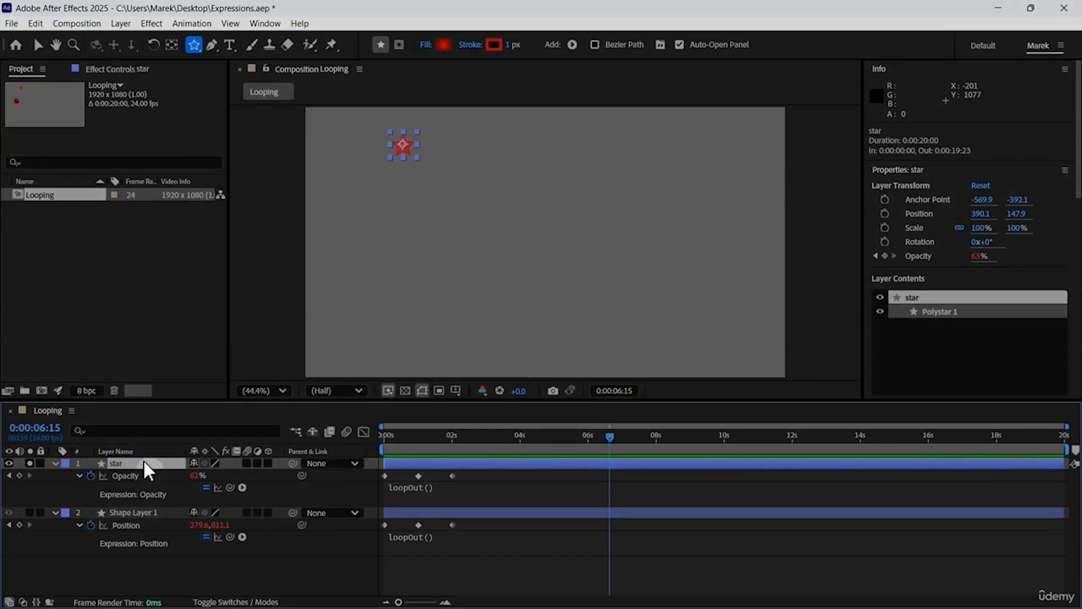
{"action": "key", "text": "ctrl+d"}
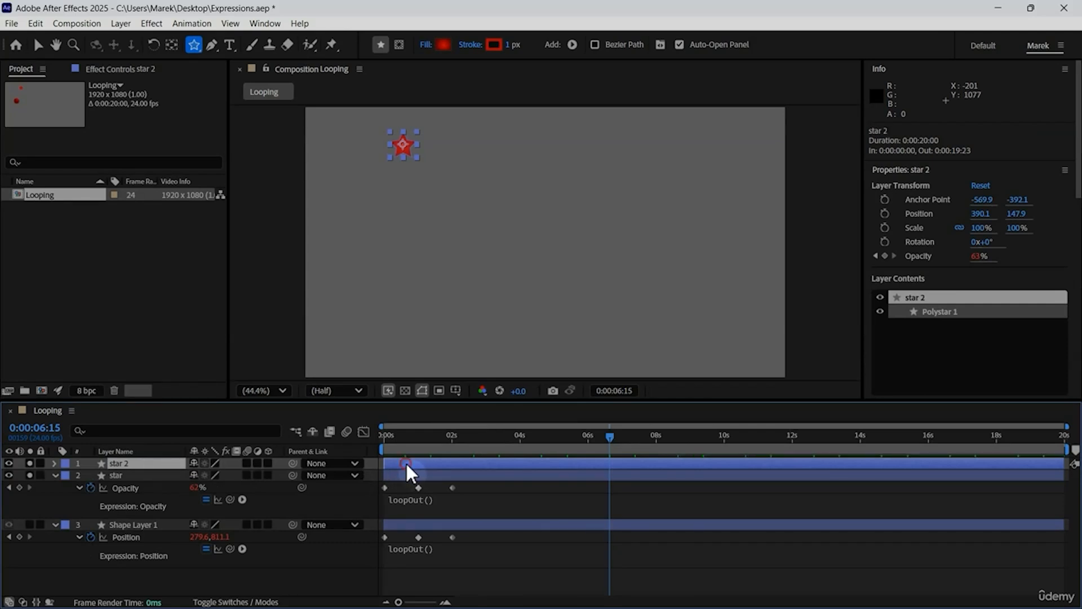
{"action": "left_click_drag", "start_coordinate": [407, 463], "coordinate": [421, 466]}
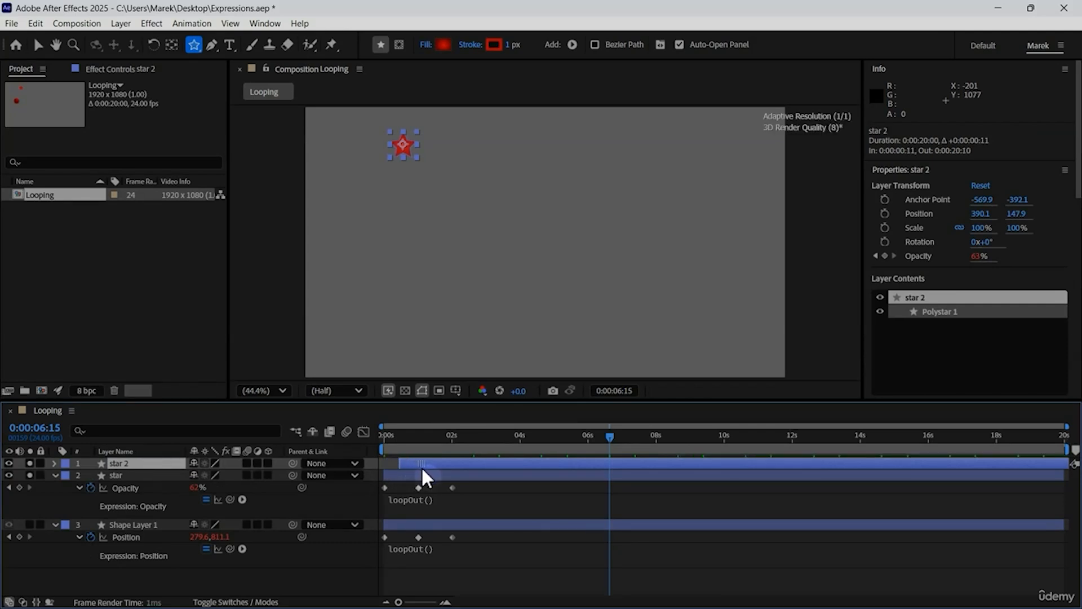
{"action": "left_click", "coordinate": [39, 428]}
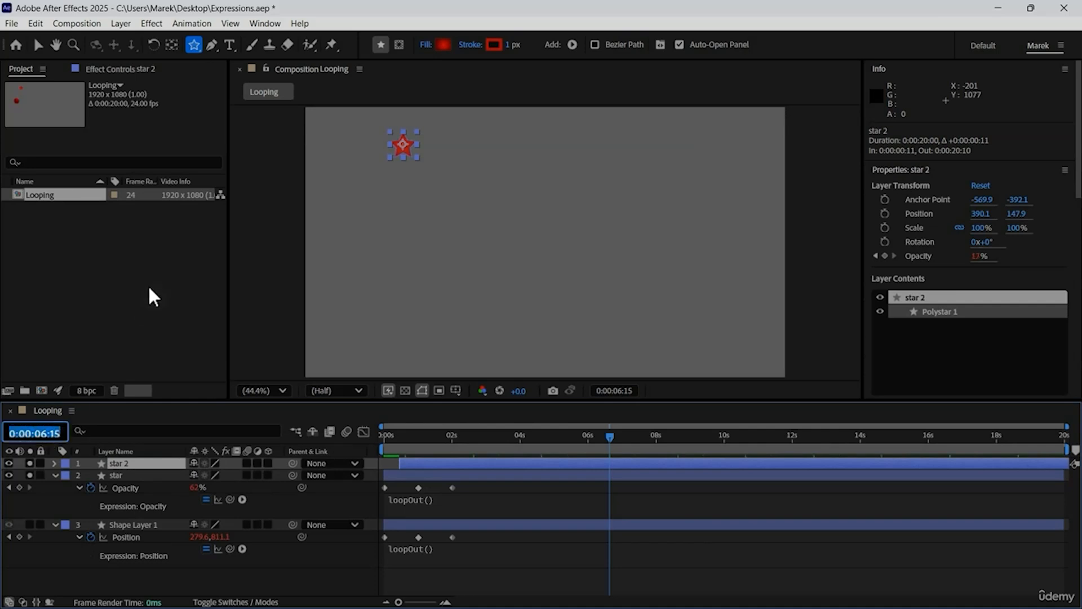
{"action": "type", "text": "12"}
{"action": "key", "text": "Return"}
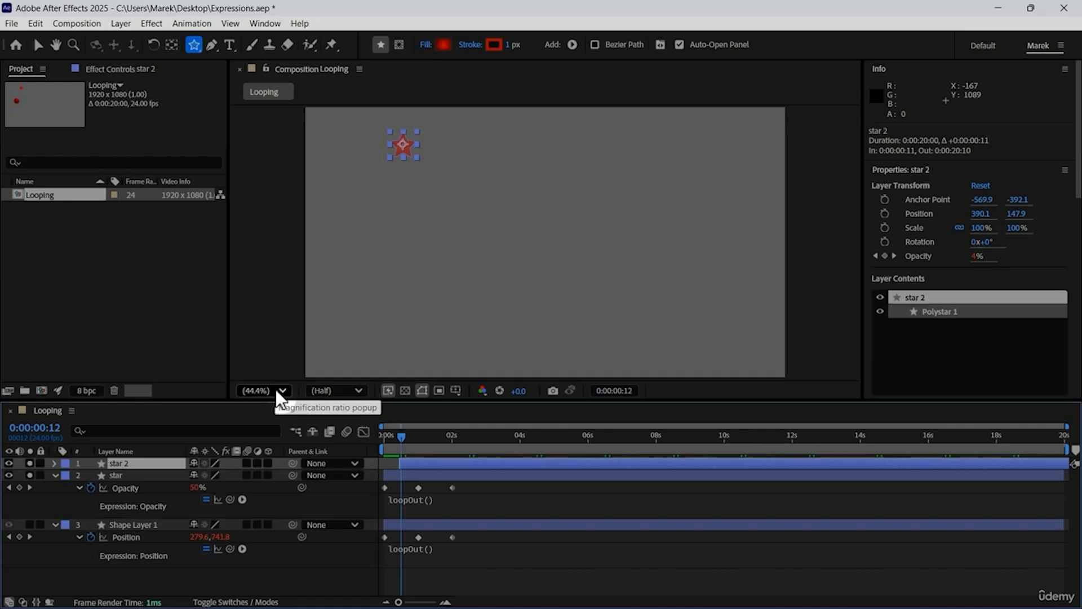
Move the duplicated star to the composition's upper right, at about (1513, 265), and preview both stars fading
{"action": "left_click", "coordinate": [38, 45]}
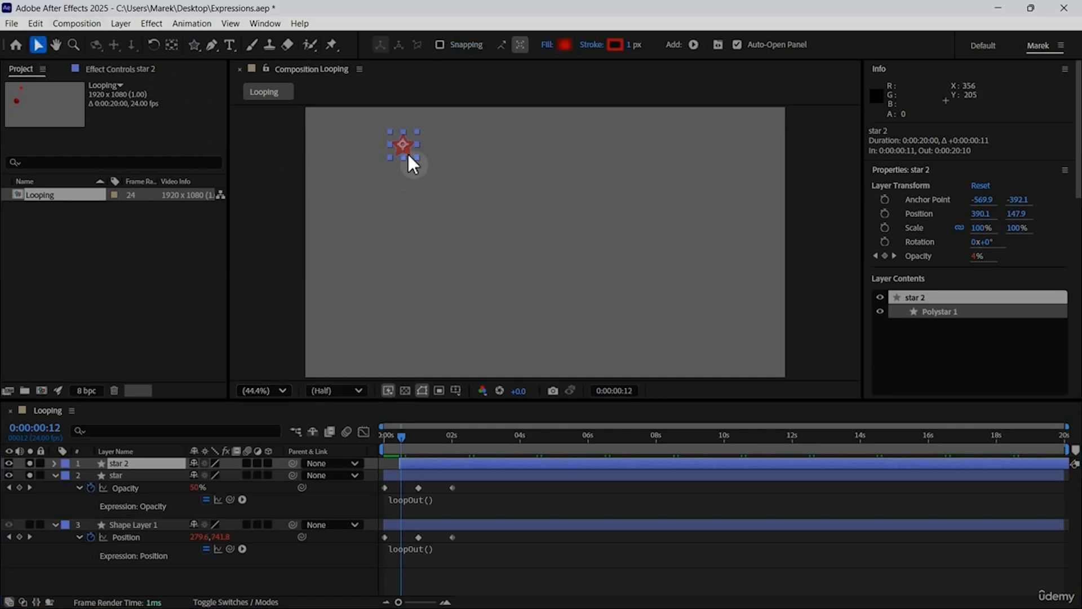
{"action": "left_click_drag", "start_coordinate": [398, 150], "coordinate": [682, 180]}
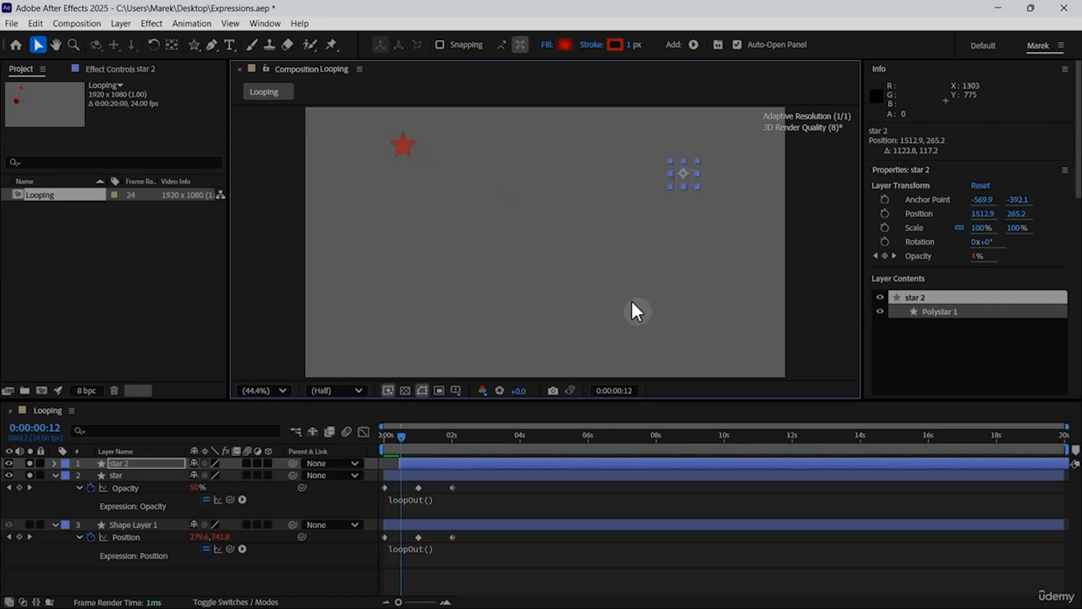
{"action": "key", "text": "space"}
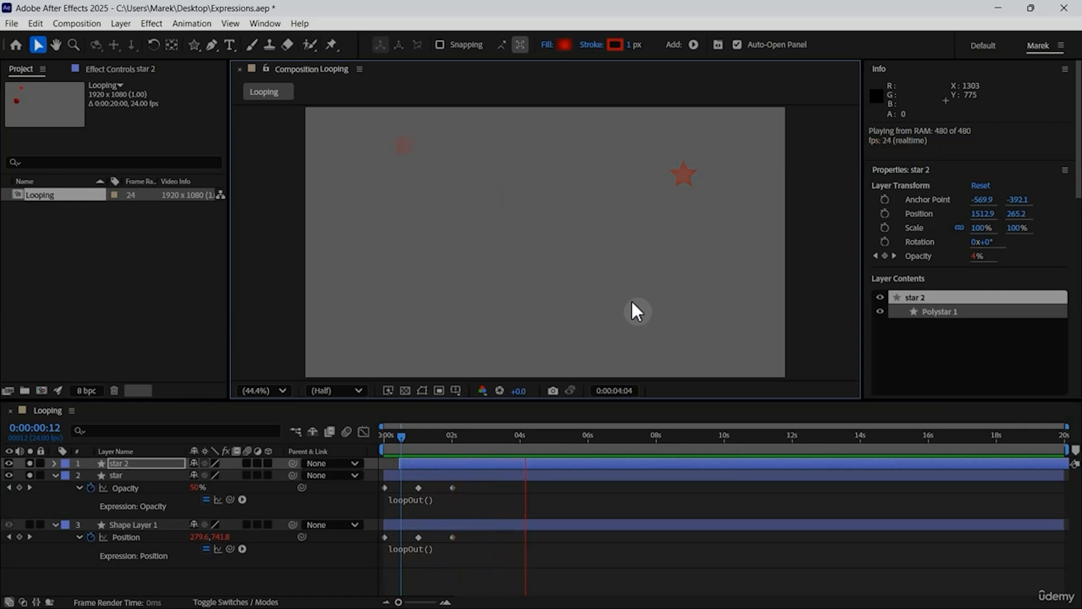
{"action": "key", "text": "space"}
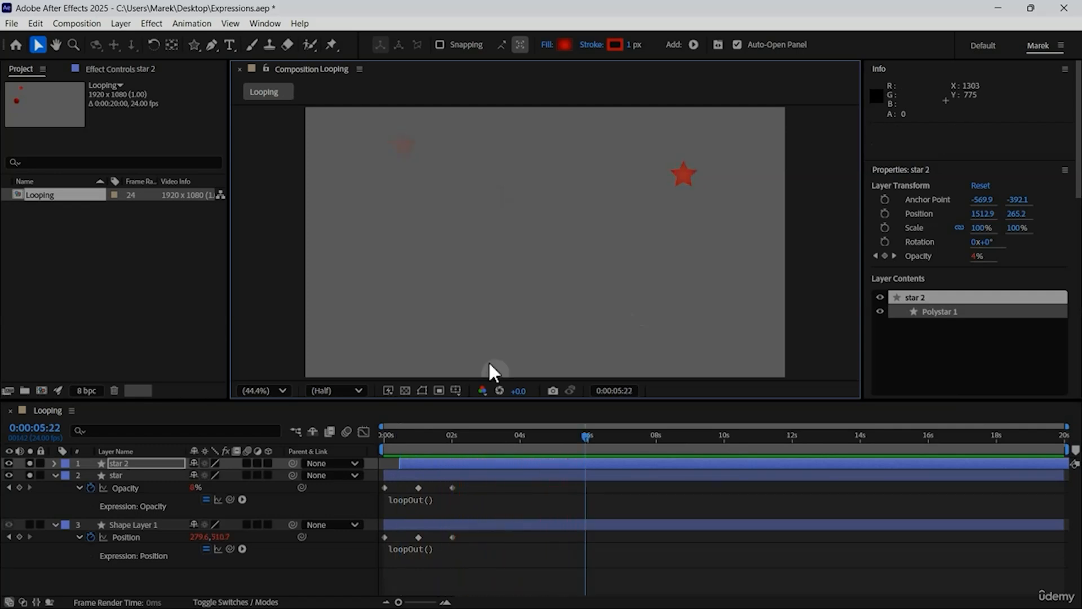
Duplicate the star 2 layer and shift the copy to start at 1 second
{"action": "left_click", "coordinate": [131, 462]}
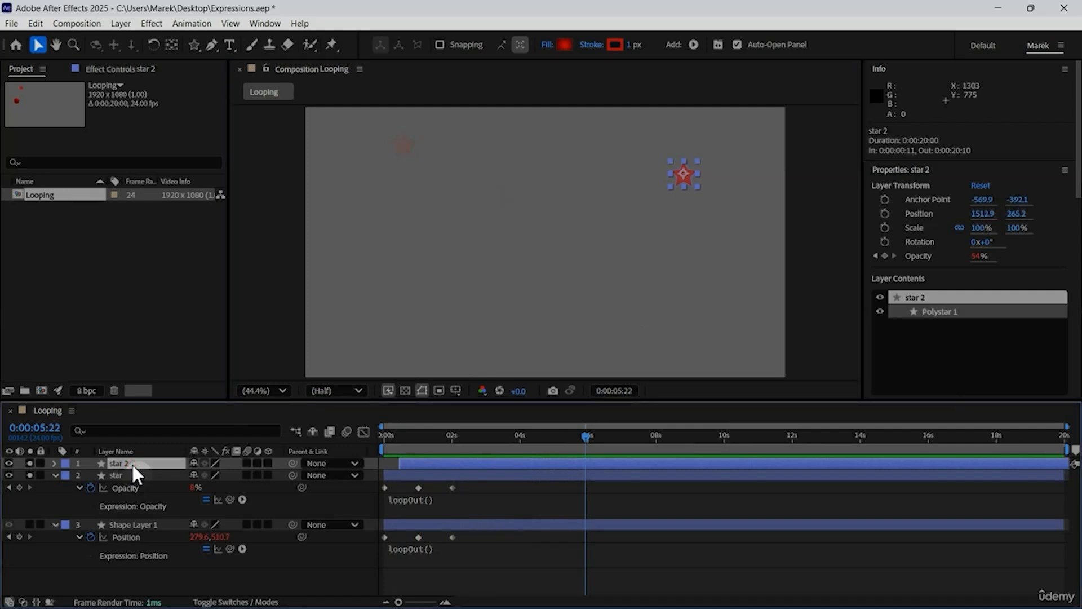
{"action": "key", "text": "ctrl+d"}
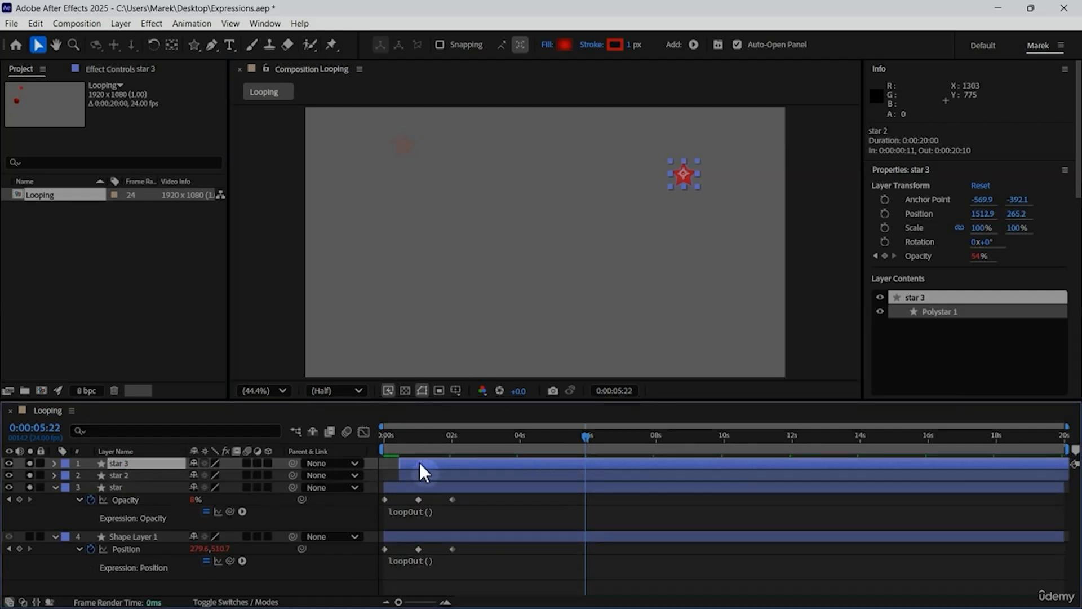
{"action": "left_click", "coordinate": [28, 428]}
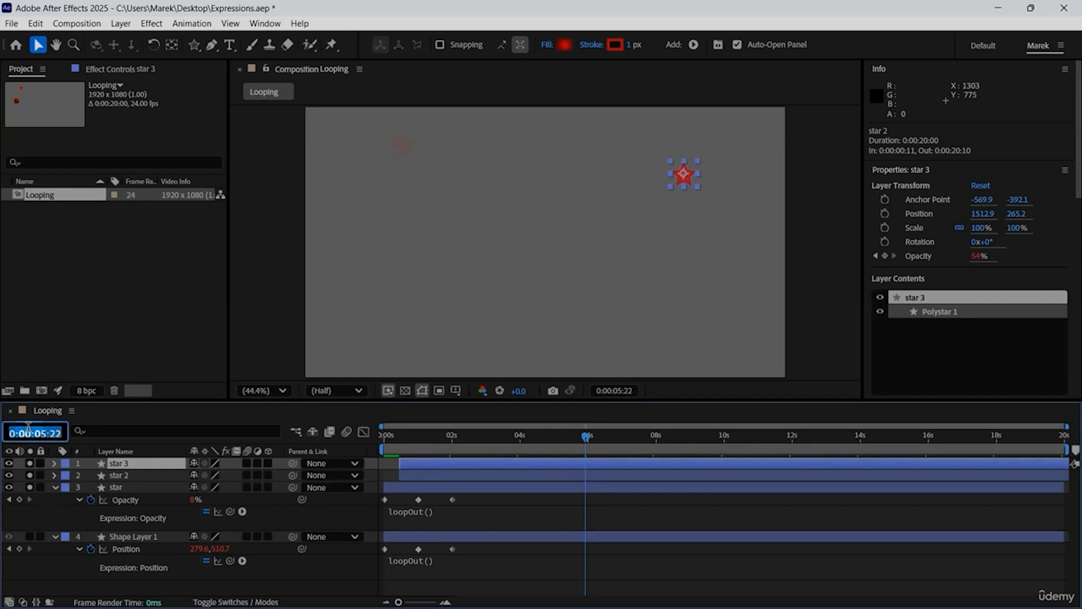
{"action": "type", "text": "100"}
{"action": "key", "text": "Return"}
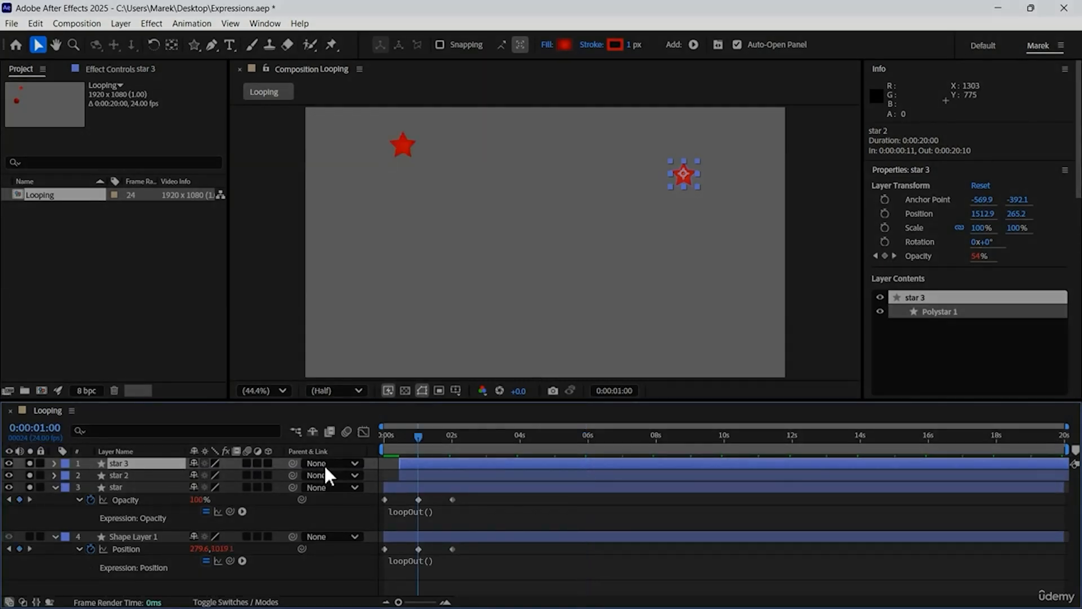
{"action": "left_click_drag", "start_coordinate": [441, 462], "coordinate": [546, 532]}
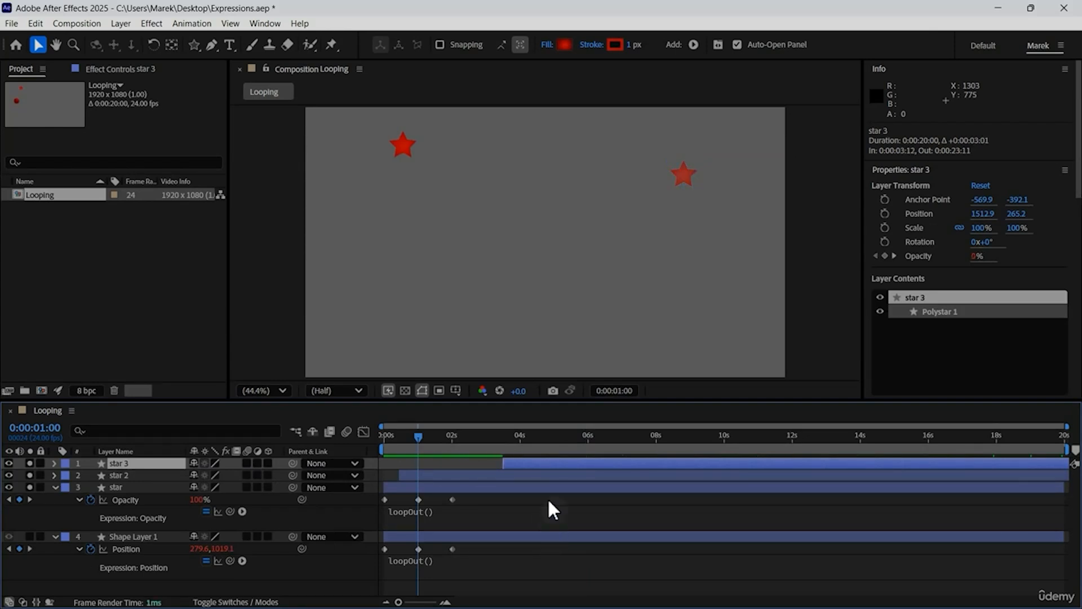
{"action": "left_click_drag", "start_coordinate": [551, 462], "coordinate": [465, 462]}
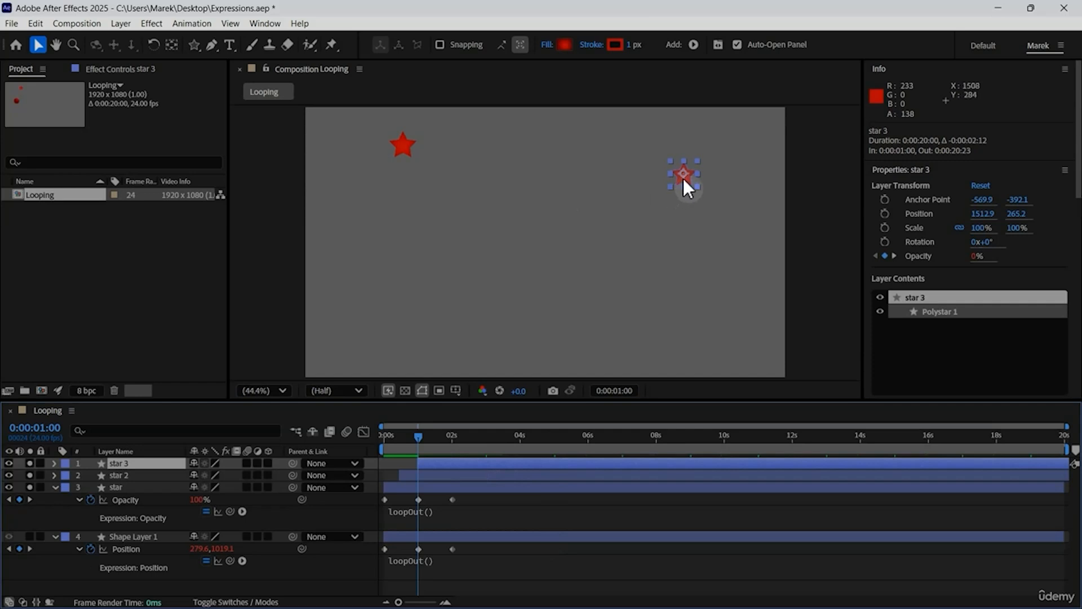
Move the third star to the composition's top centre, at about (983, 35), and save the project
{"action": "left_click", "coordinate": [573, 181]}
{"action": "left_click_drag", "start_coordinate": [574, 181], "coordinate": [559, 113]}
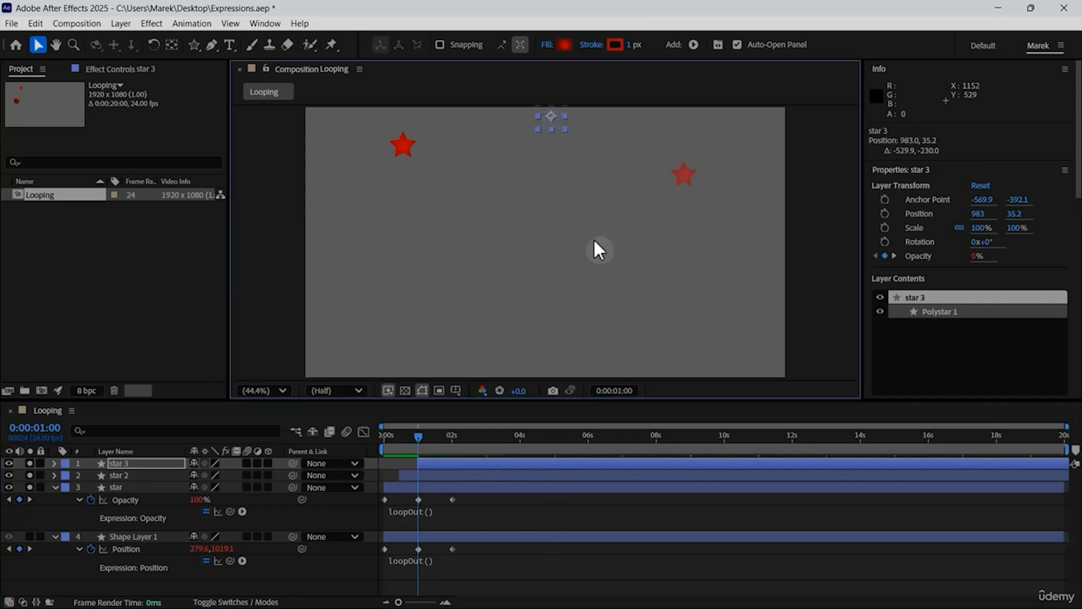
{"action": "key", "text": "ctrl+s"}
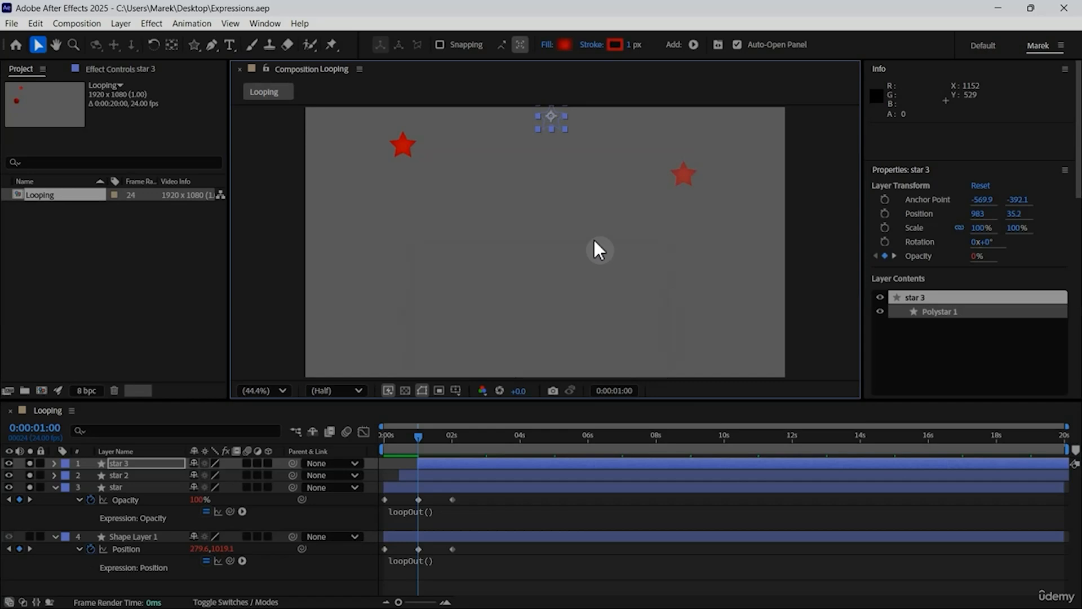
Preview the three stars fading at staggered times
{"action": "key", "text": "space"}
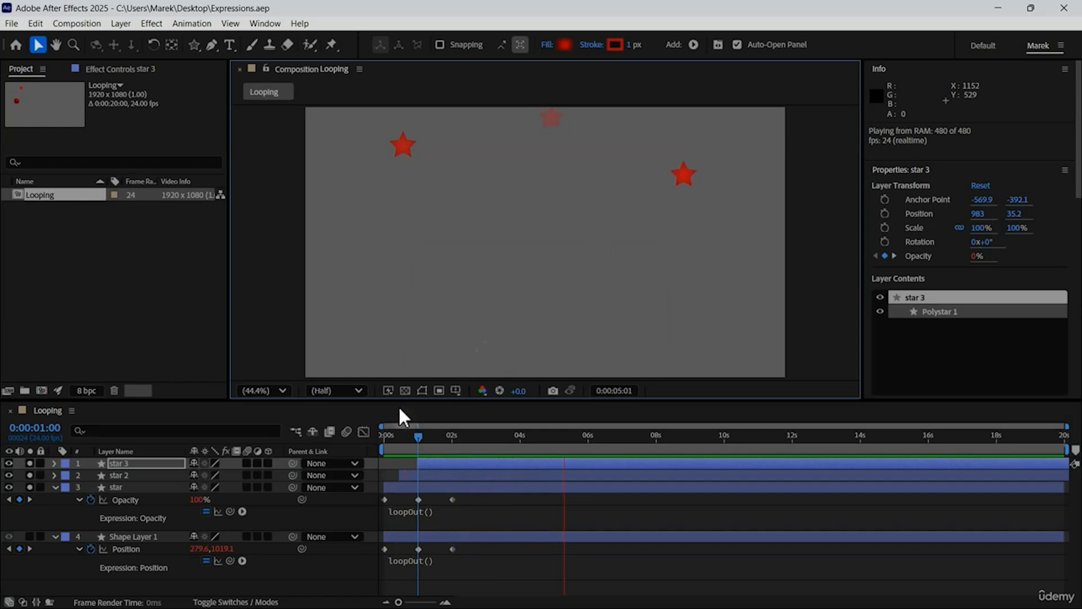
{"action": "key", "text": "space"}
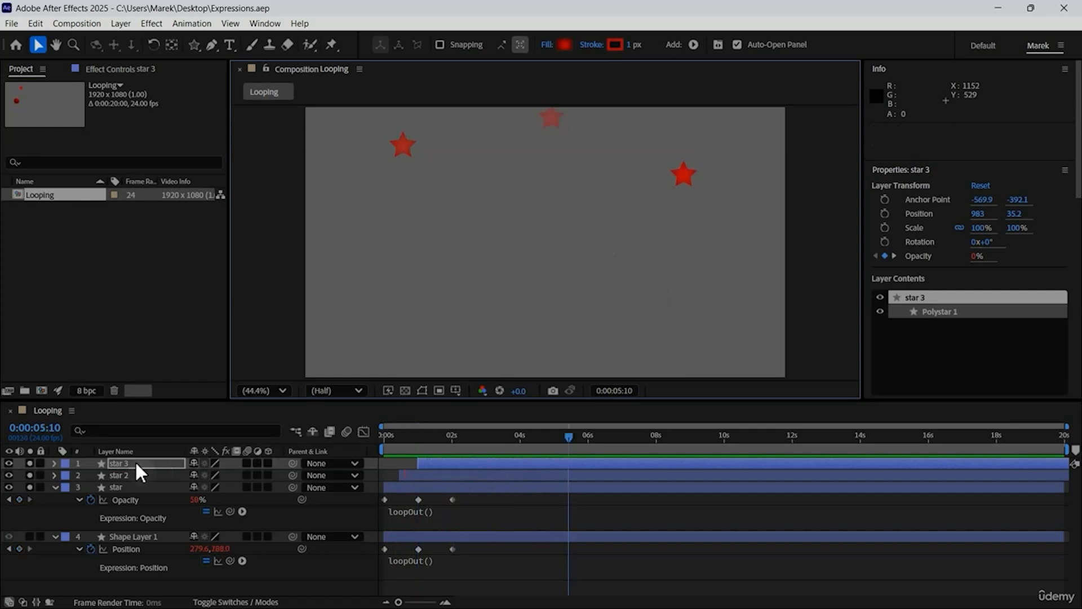
Duplicate the star 3 layer and shift the copy to start at 0:00:01:12
{"action": "left_click", "coordinate": [136, 462]}
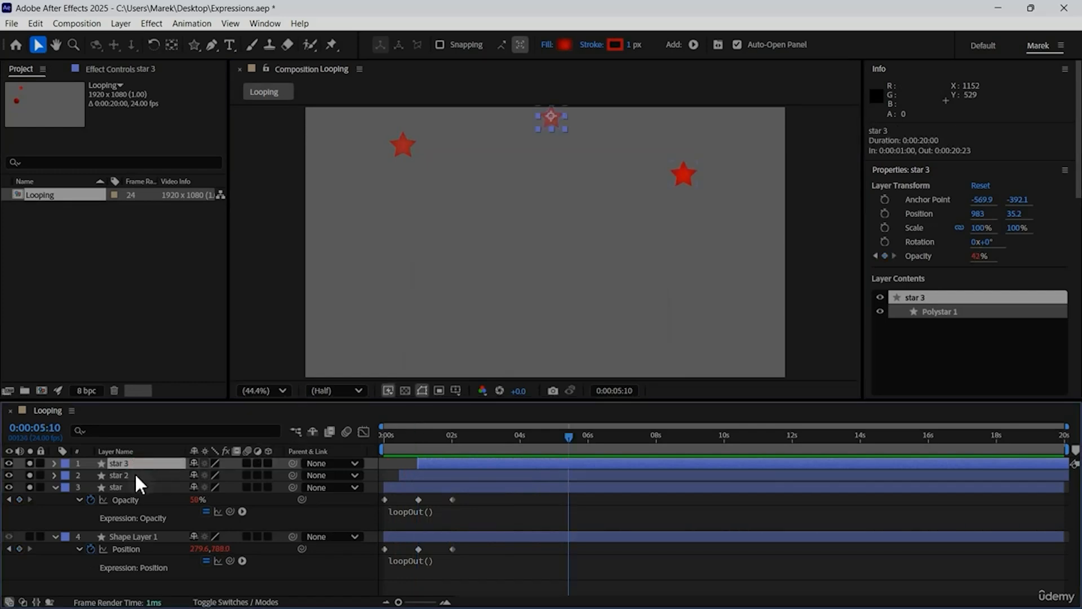
{"action": "key", "text": "ctrl+d"}
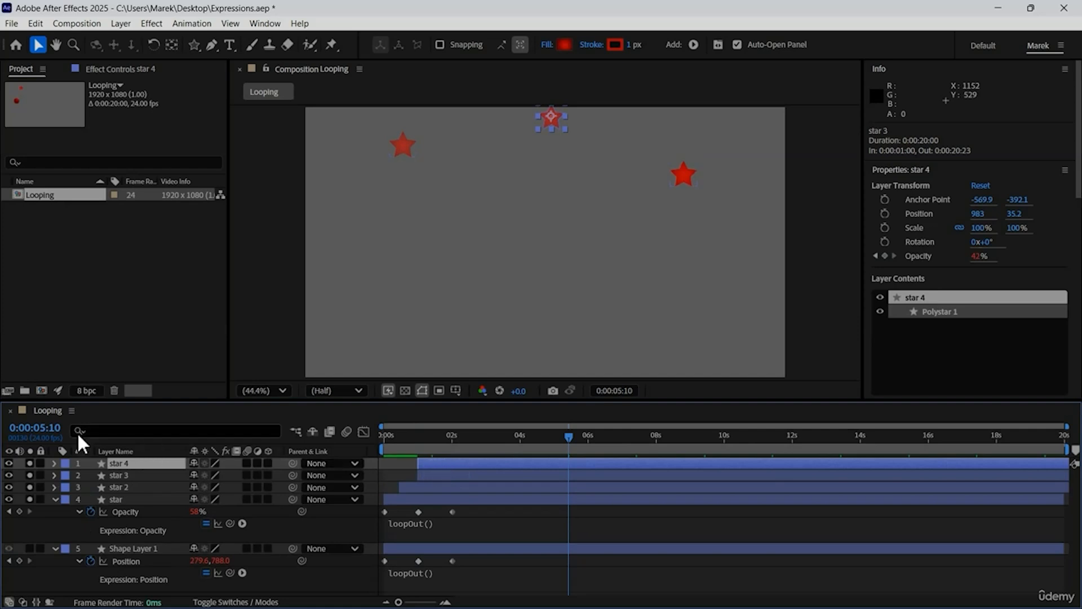
{"action": "left_click", "coordinate": [34, 427]}
{"action": "type", "text": "1:12"}
{"action": "key", "text": "Return"}
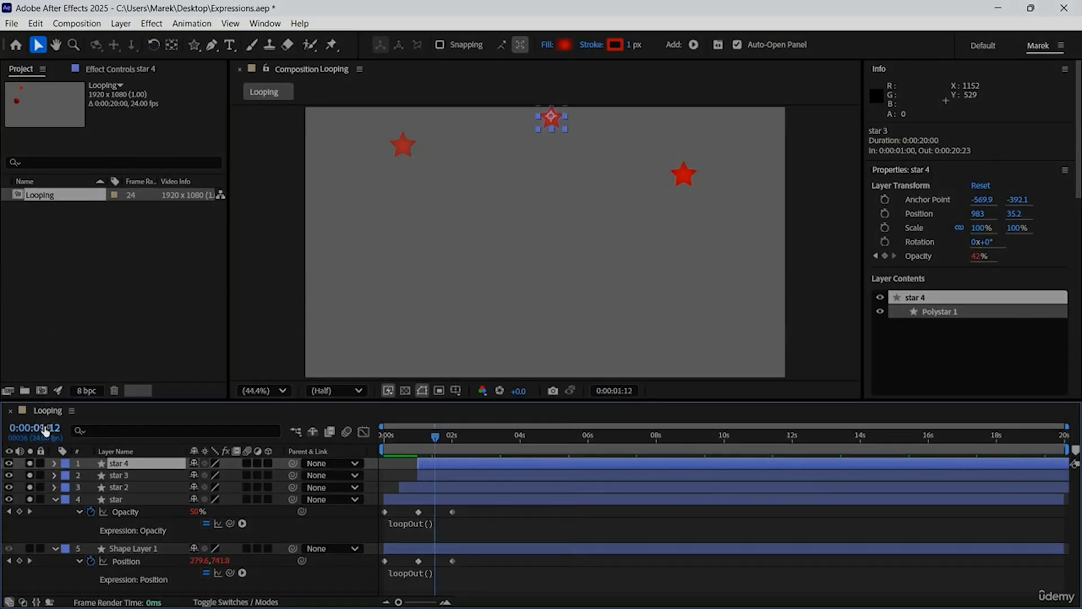
{"action": "left_click", "coordinate": [464, 466]}
{"action": "left_click_drag", "start_coordinate": [475, 467], "coordinate": [488, 464]}
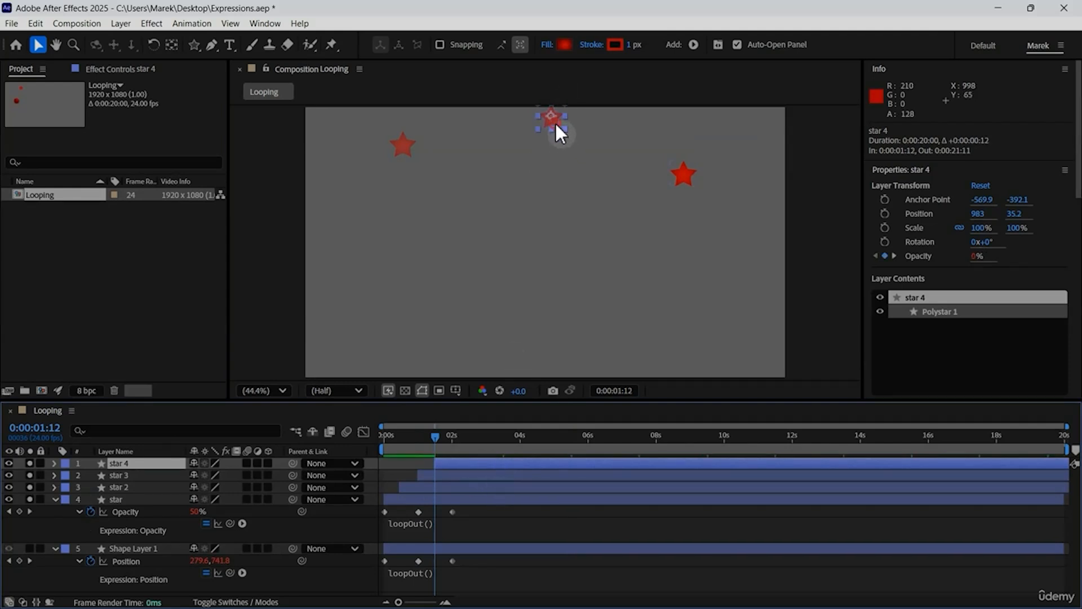
Move the fourth star to the composition's upper left edge, at about (41, 173)
{"action": "left_click_drag", "start_coordinate": [545, 133], "coordinate": [312, 161]}
{"action": "left_click_drag", "start_coordinate": [313, 162], "coordinate": [327, 162]}
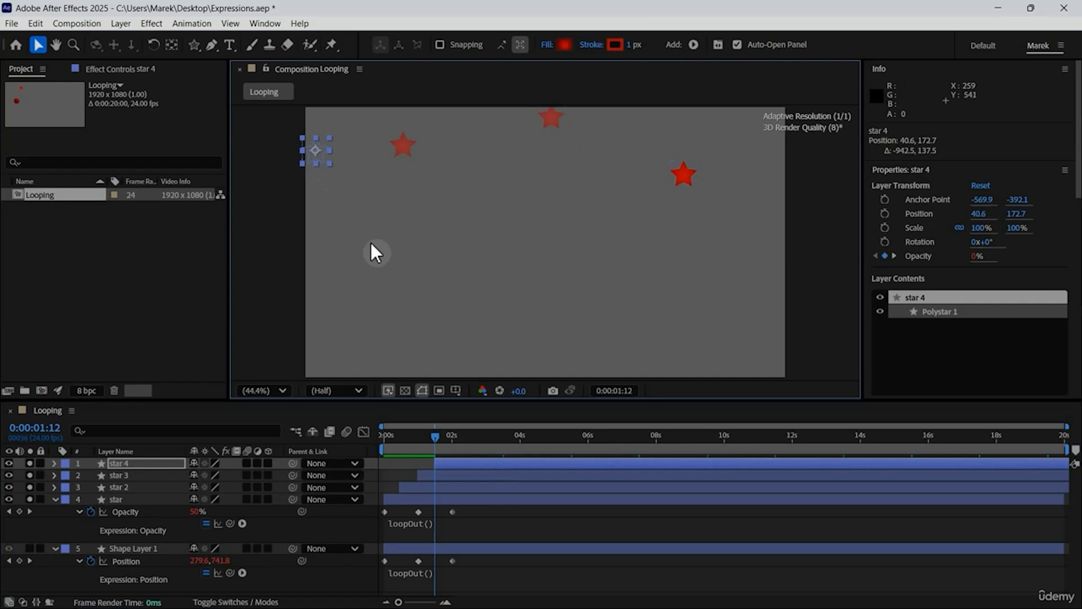
Duplicate the star 4 layer and shift the copy to start at 0:00:02:00
{"action": "left_click", "coordinate": [128, 463]}
{"action": "key", "text": "ctrl+d"}
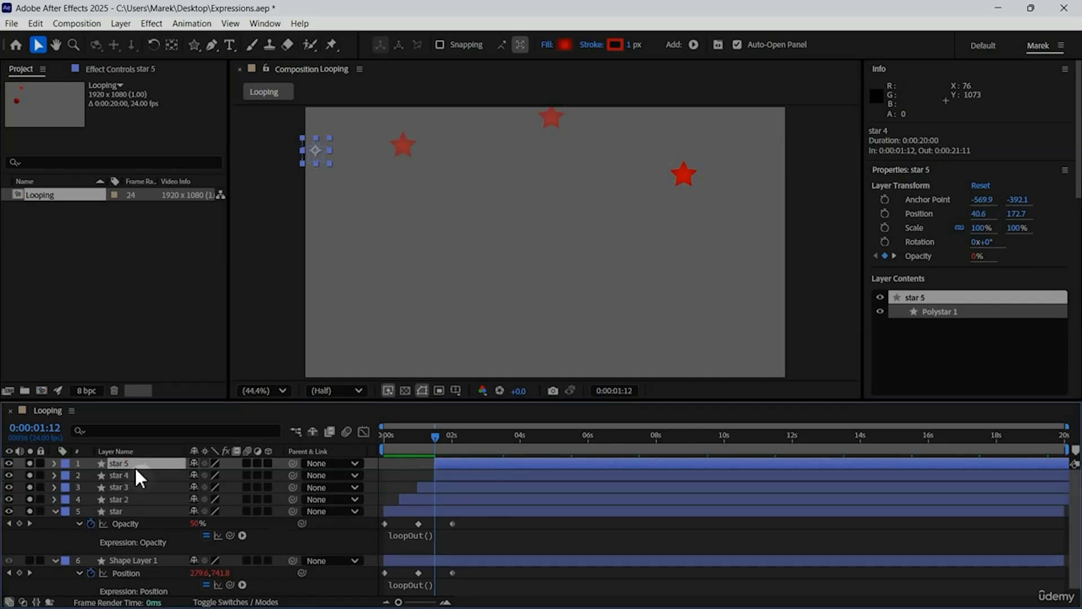
{"action": "left_click", "coordinate": [33, 427]}
{"action": "type", "text": "200"}
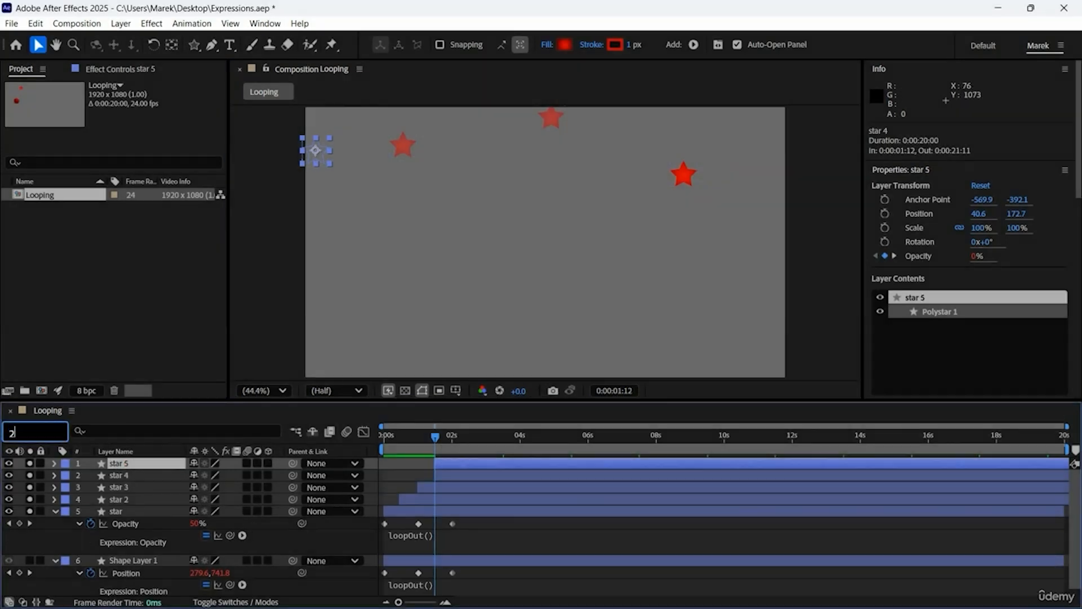
{"action": "key", "text": "Return"}
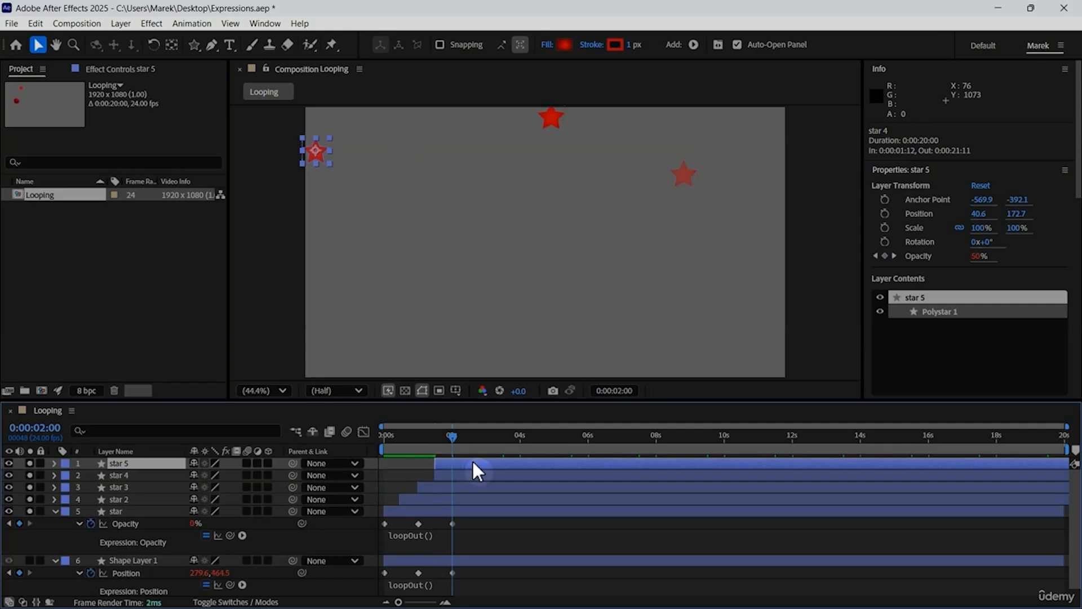
{"action": "left_click_drag", "start_coordinate": [484, 462], "coordinate": [499, 462]}
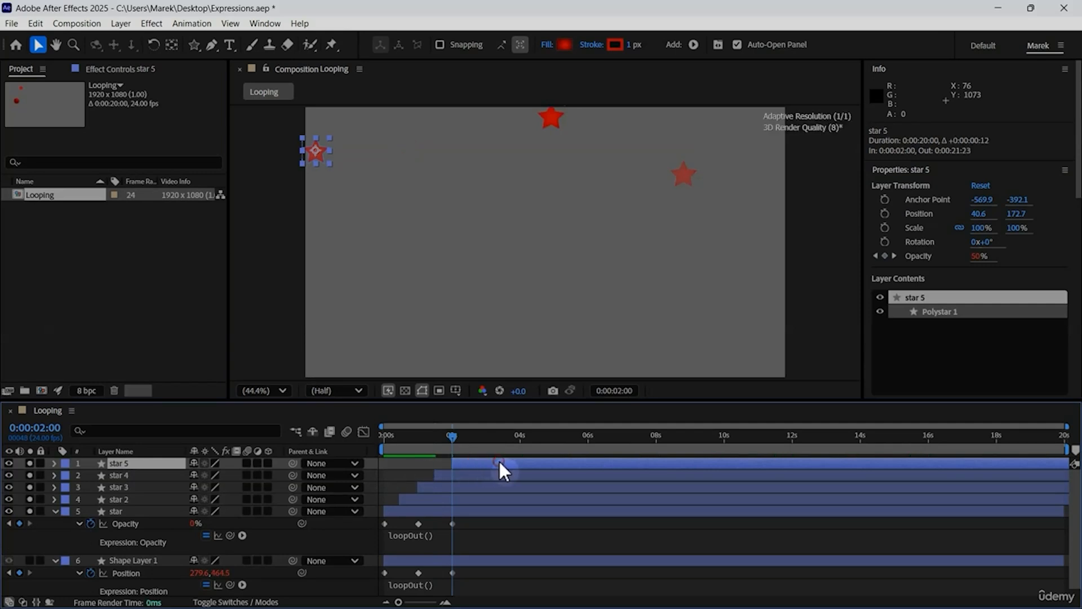
{"action": "left_click", "coordinate": [320, 161]}
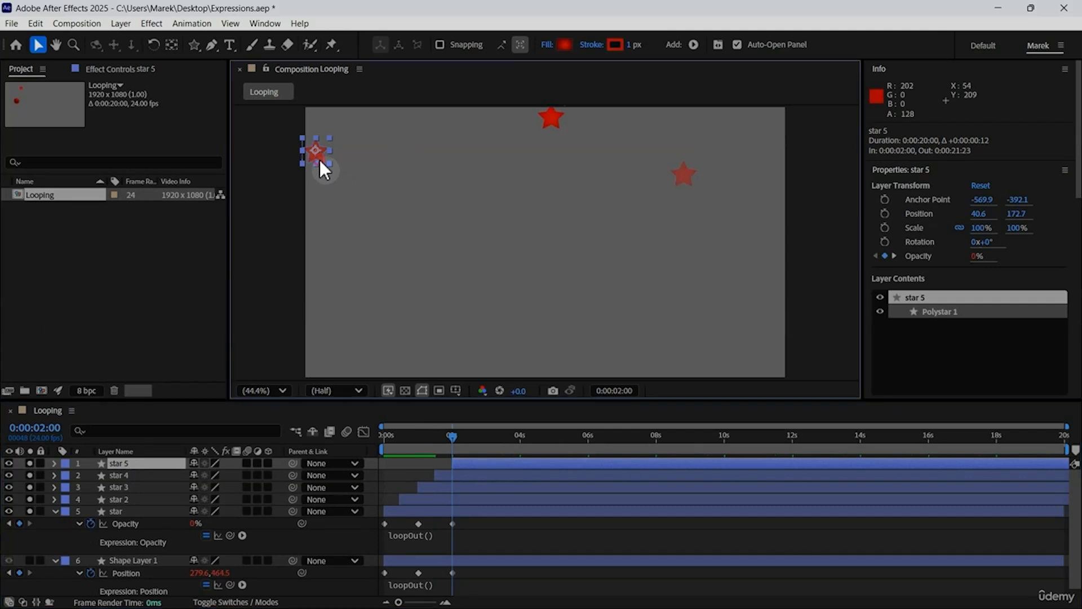
{"action": "left_click_drag", "start_coordinate": [320, 161], "coordinate": [472, 137]}
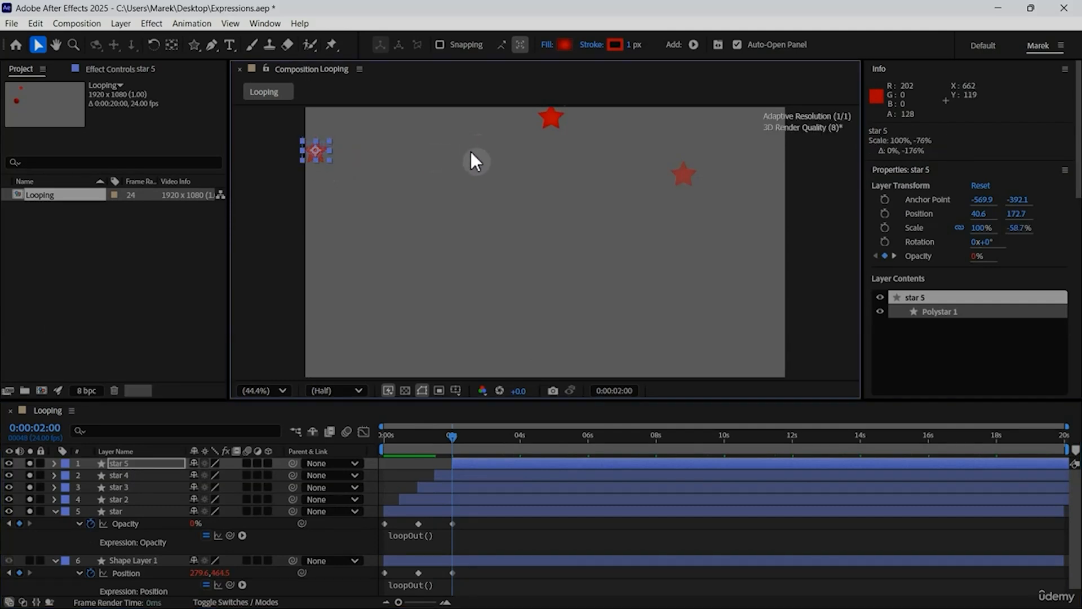
{"action": "key", "text": "ctrl+z"}
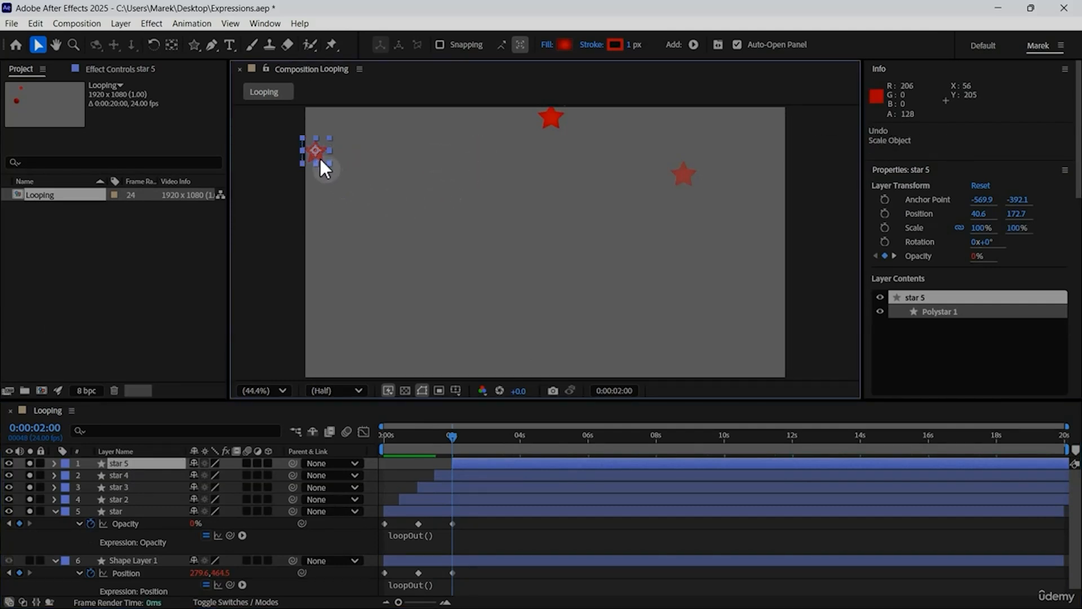
Move the fifth star to the composition's upper right corner, at about (1844, 42), and save the project
{"action": "left_click_drag", "start_coordinate": [319, 155], "coordinate": [769, 123]}
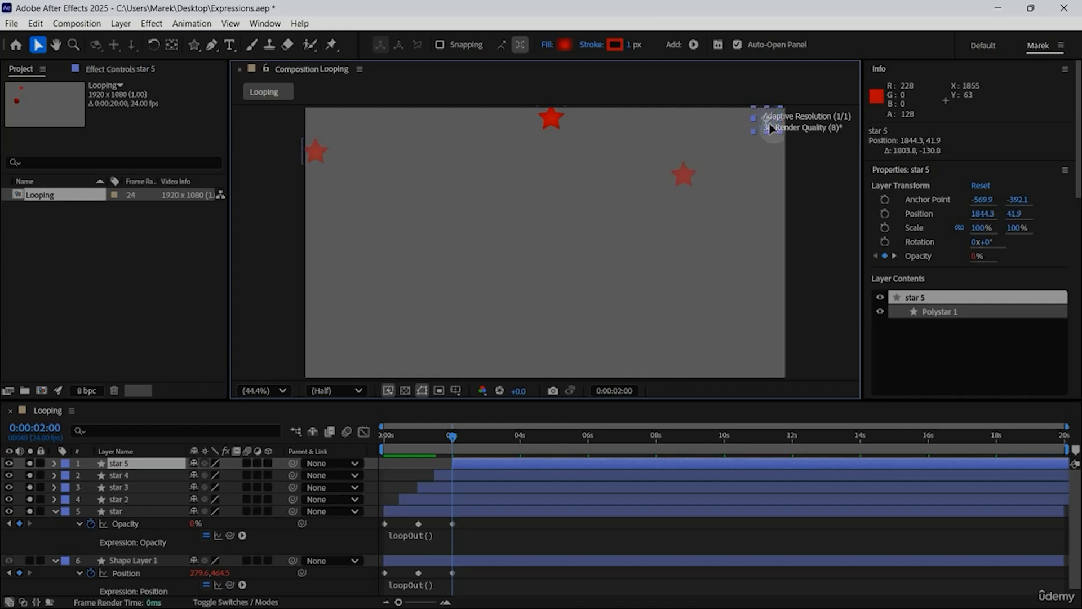
{"action": "key", "text": "ctrl+s"}
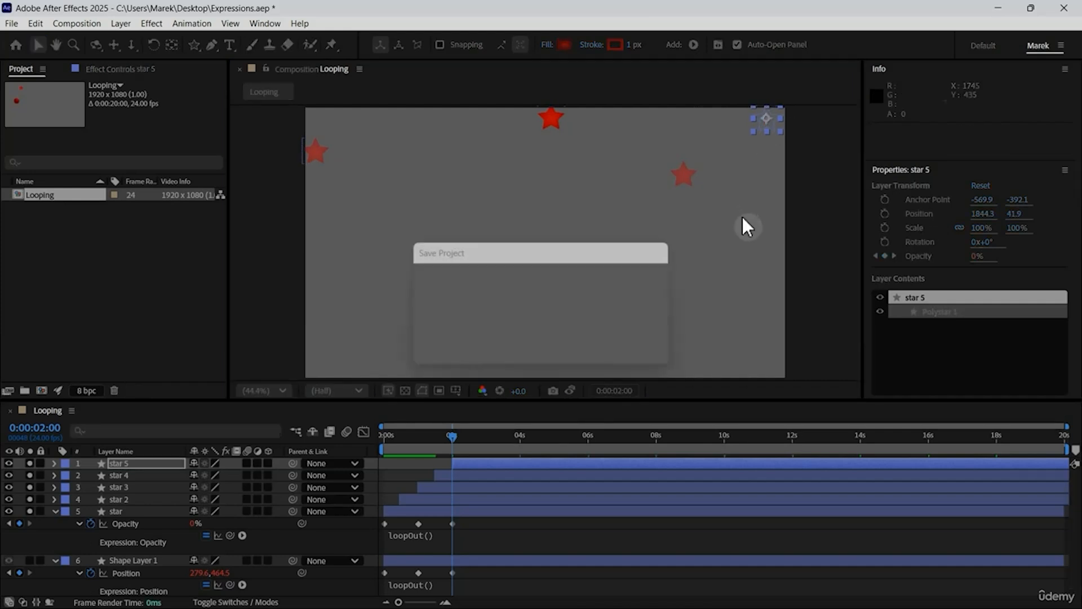
Preview the five stars fading at staggered times, switching the transparency grid on and back off during playback
{"action": "key", "text": "space"}
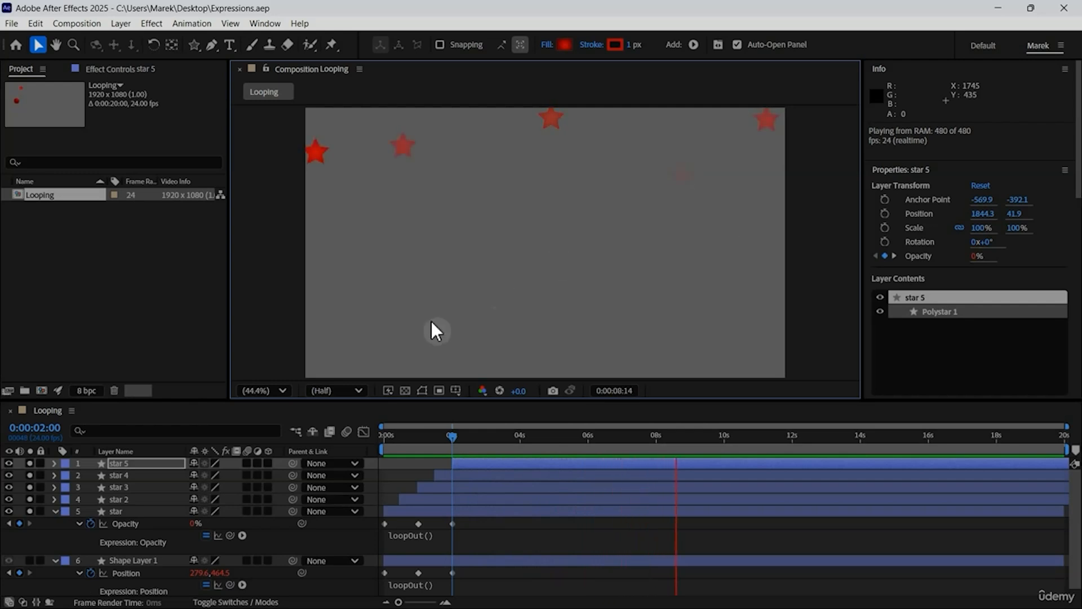
{"action": "left_click", "coordinate": [407, 389]}
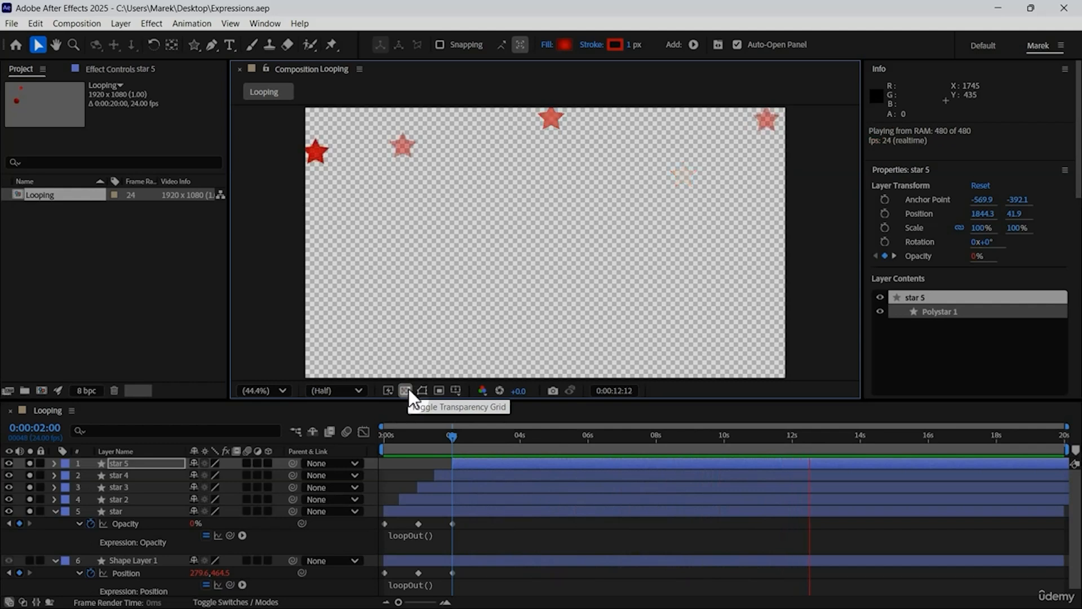
{"action": "left_click", "coordinate": [406, 390]}
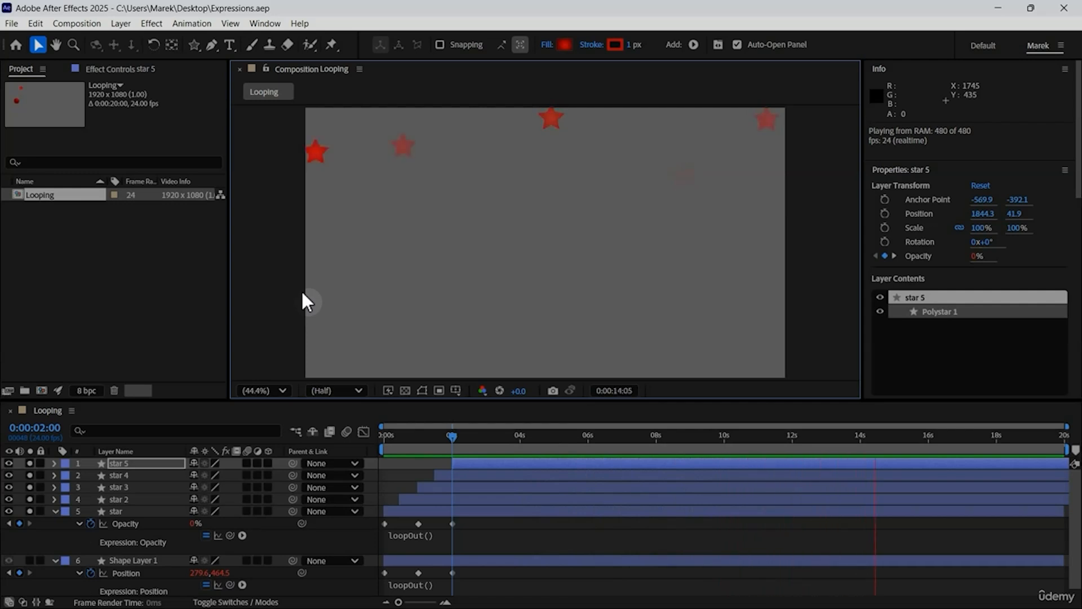
{"action": "key", "text": "space"}
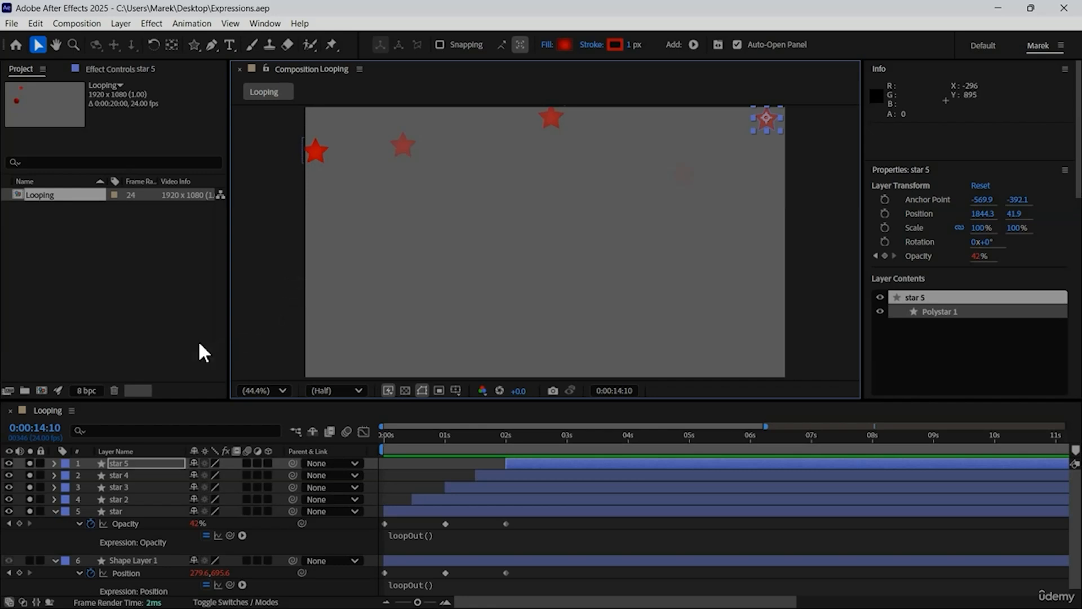
Add a new shape layer above Shape Layer 1 and draw a circle about 140 px across near the composition's left edge
{"action": "left_click", "coordinate": [166, 574]}
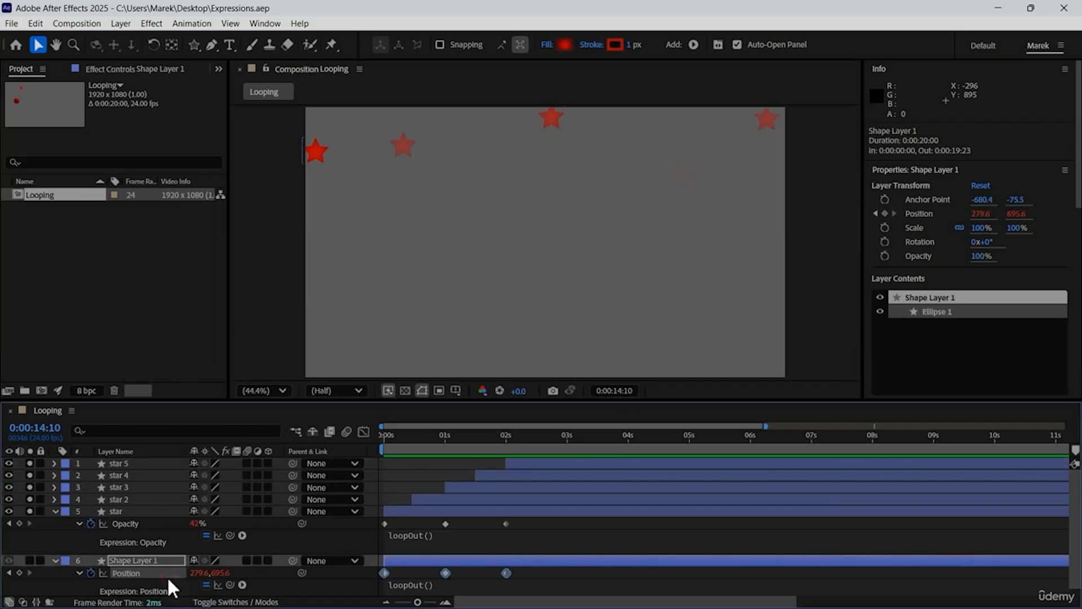
{"action": "left_click", "coordinate": [120, 23]}
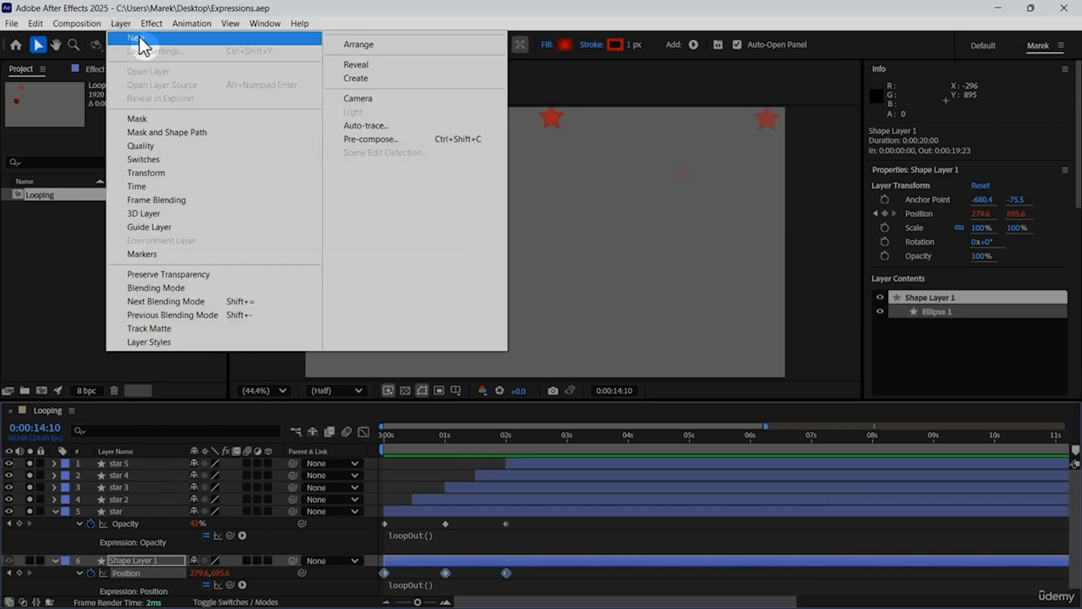
{"action": "mouse_move", "coordinate": [140, 37]}
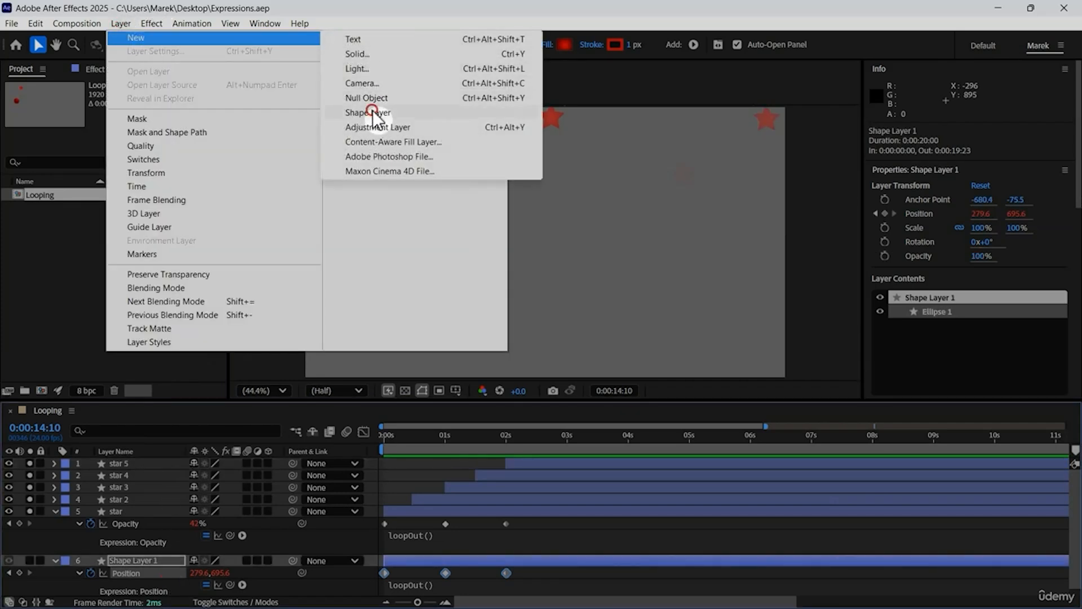
{"action": "left_click", "coordinate": [374, 111]}
{"action": "left_click", "coordinate": [193, 44]}
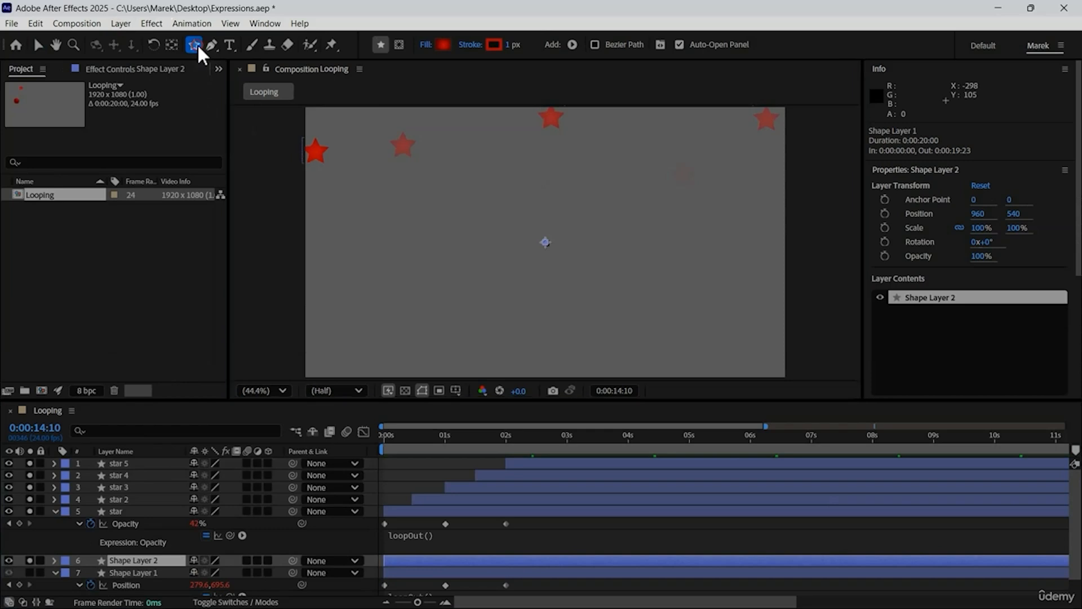
{"action": "left_click_drag", "start_coordinate": [197, 43], "coordinate": [255, 71]}
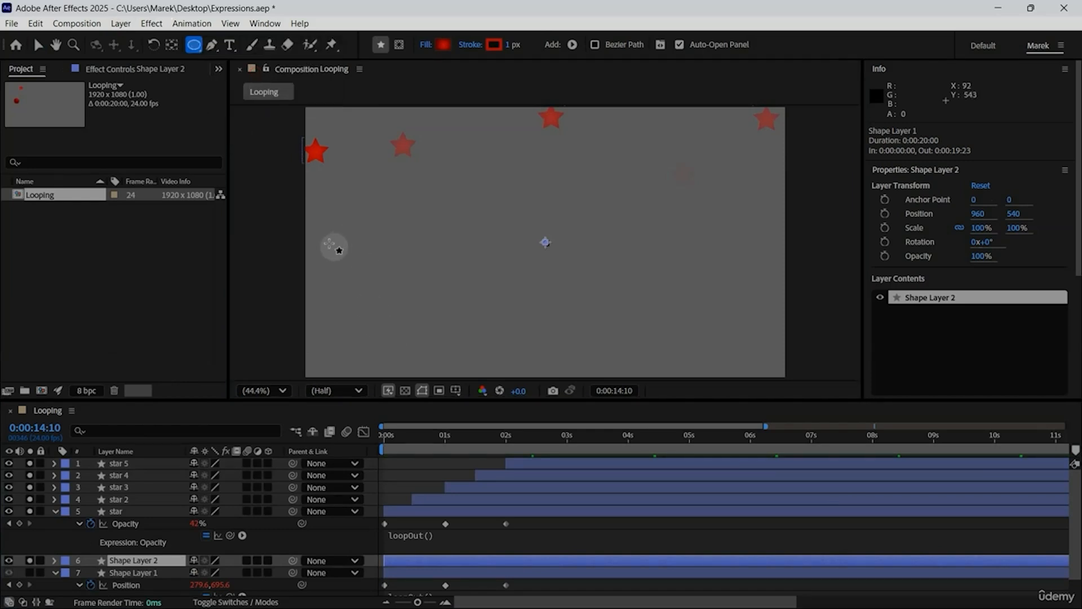
{"action": "left_click_drag", "start_coordinate": [329, 243], "coordinate": [350, 278]}
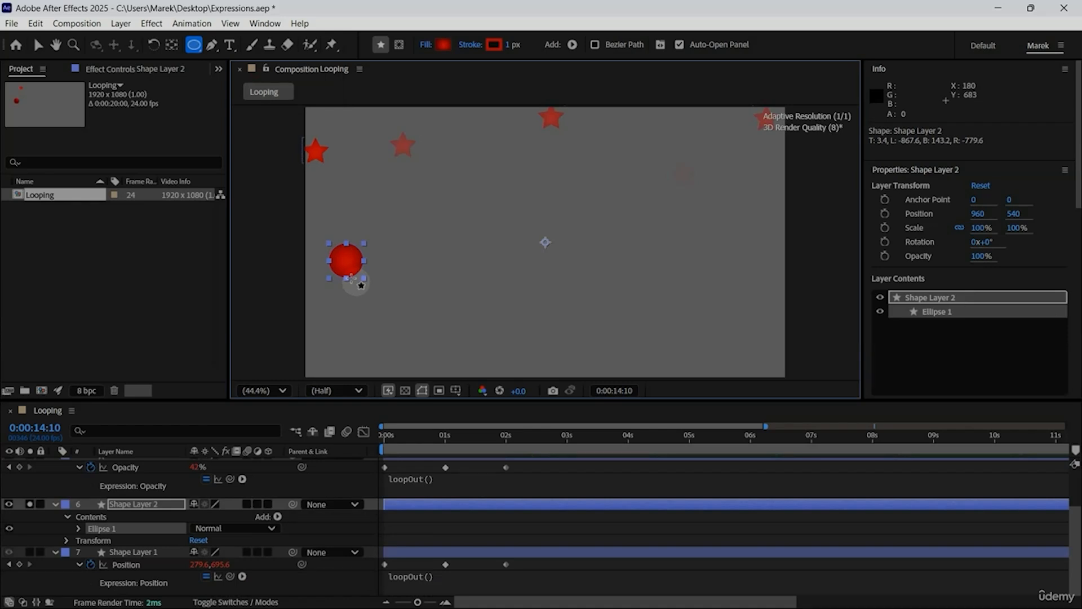
Set a Position keyframe for Shape Layer 2 at 0:00:00:00
{"action": "left_click", "coordinate": [140, 502]}
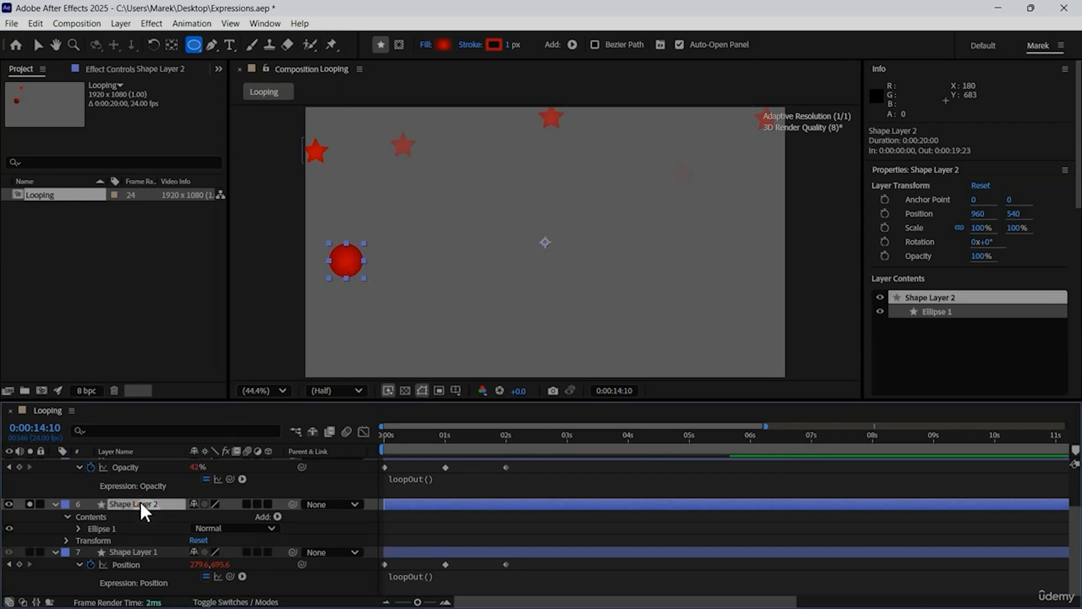
{"action": "key", "text": "p"}
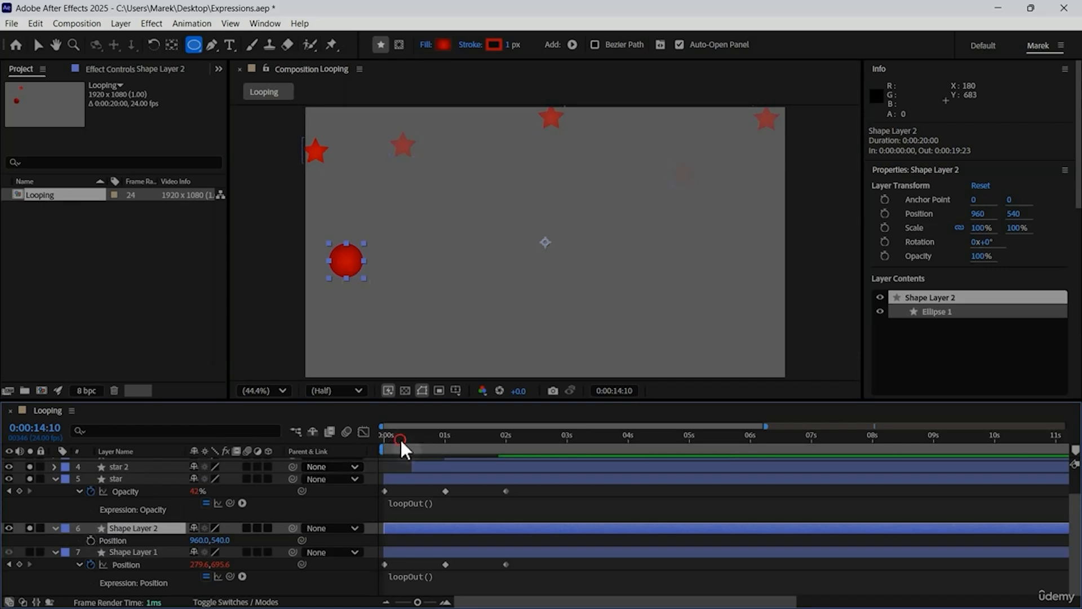
{"action": "left_click_drag", "start_coordinate": [400, 438], "coordinate": [357, 438]}
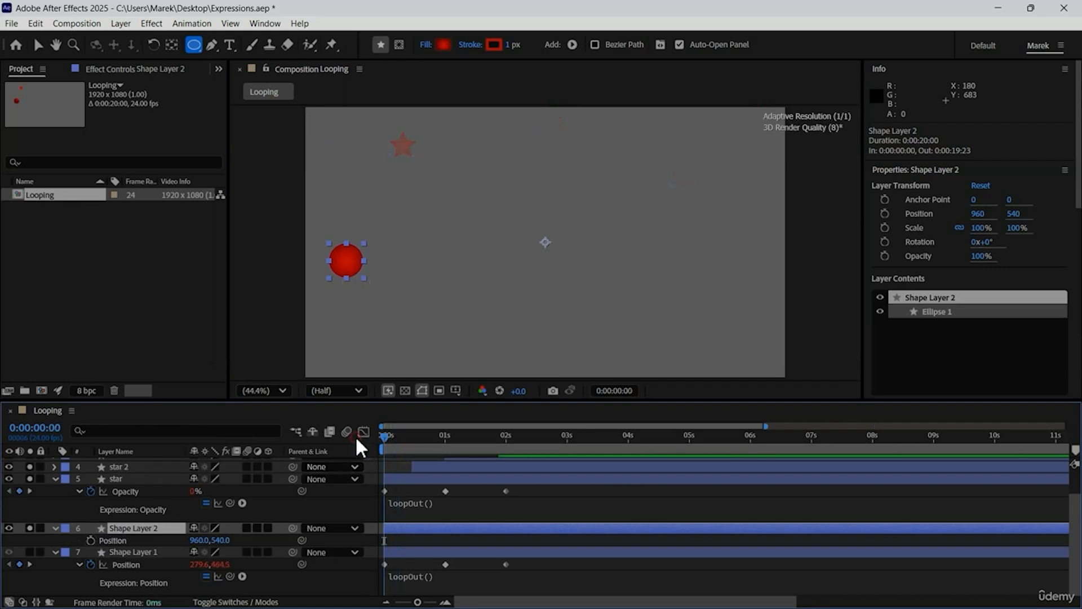
{"action": "key", "text": "v"}
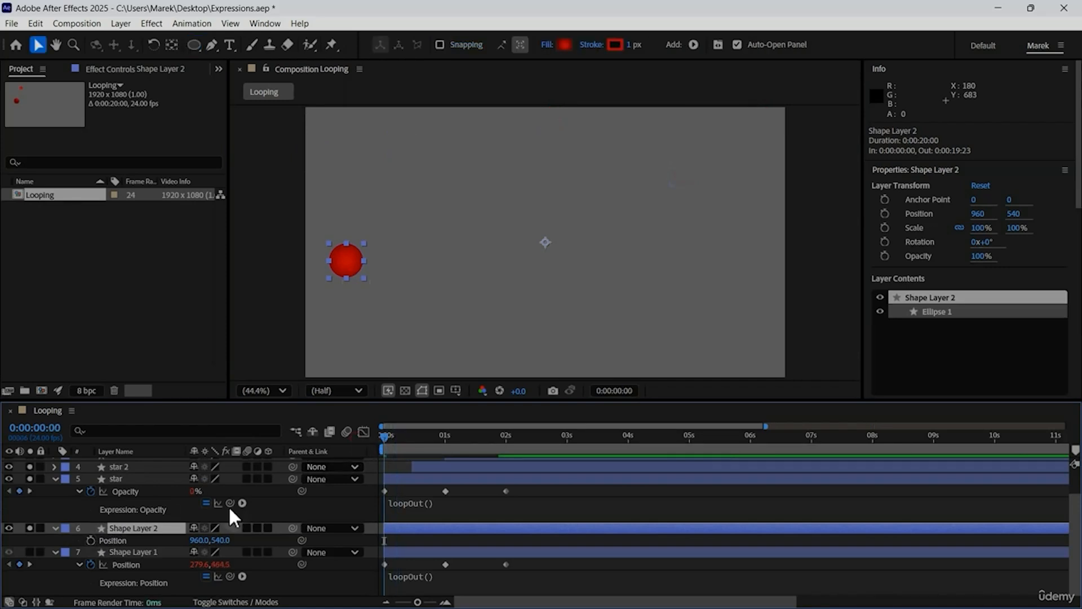
{"action": "left_click", "coordinate": [90, 539]}
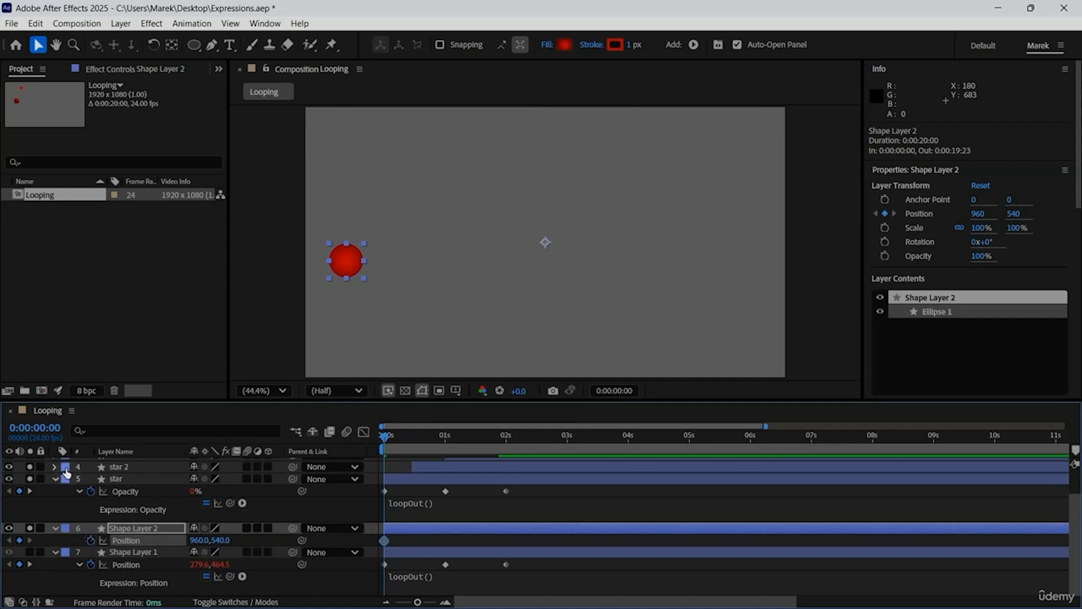
At 0:00:01:00, move the circle horizontally to the composition's right side, keyframing its Position at about (2500, 540)
{"action": "left_click", "coordinate": [40, 428]}
{"action": "type", "text": "100"}
{"action": "key", "text": "Return"}
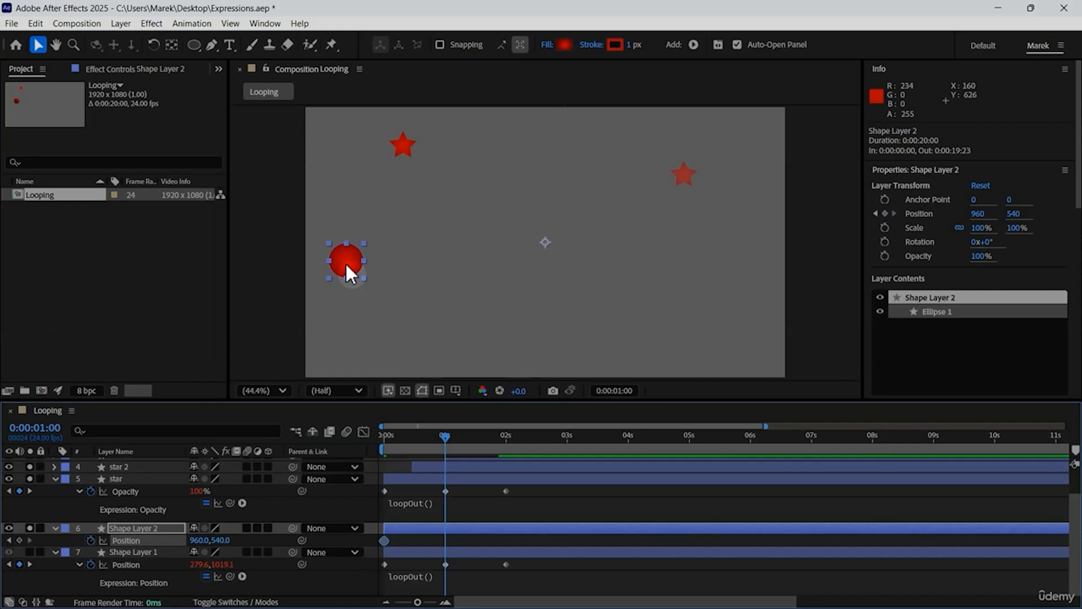
{"action": "left_click_drag", "start_coordinate": [345, 261], "coordinate": [353, 261]}
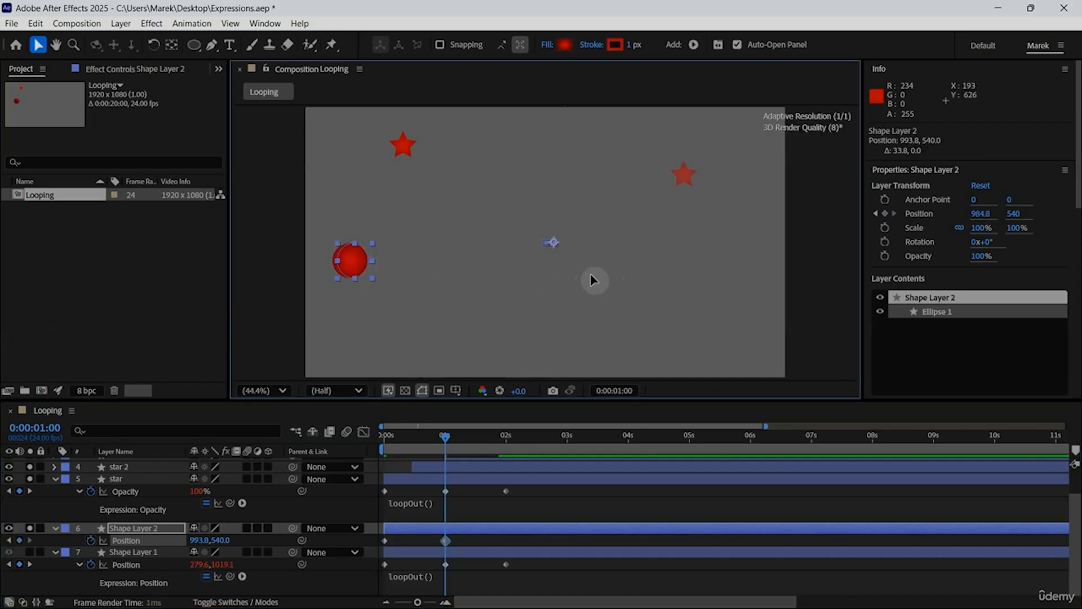
{"action": "left_click_drag", "start_coordinate": [592, 279], "coordinate": [732, 280]}
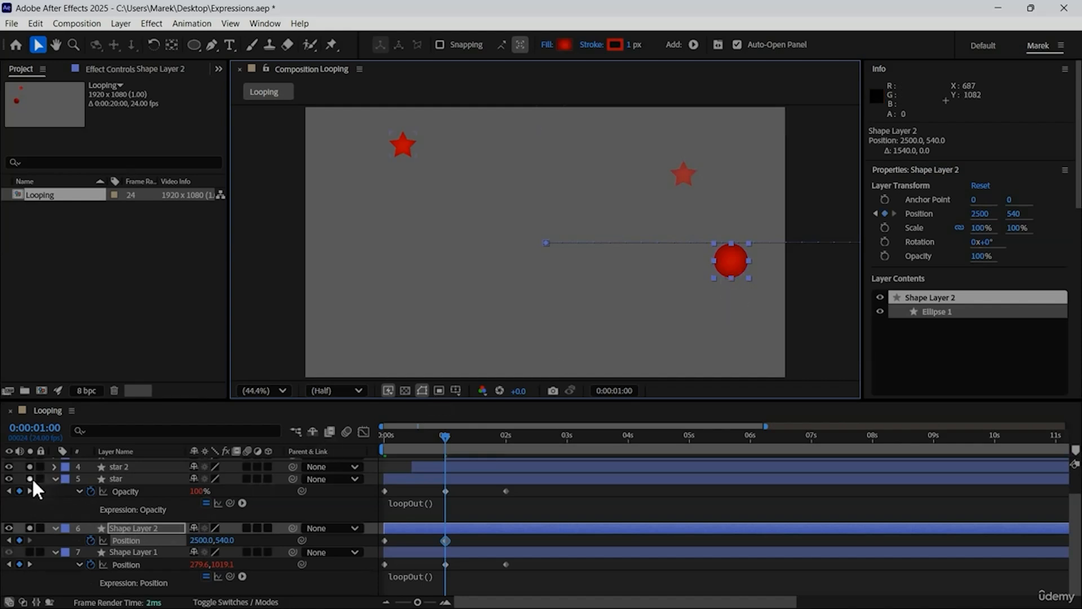
Turn off solo for the star layers and preview the circle's horizontal movement
{"action": "mouse_move", "coordinate": [31, 480]}
{"action": "left_mouse_down"}
{"action": "mouse_move", "coordinate": [32, 468]}
{"action": "mouse_move", "coordinate": [28, 492]}
{"action": "left_mouse_up"}
{"action": "scroll", "coordinate": [29, 492], "scroll_direction": "up", "scroll_amount": 1}
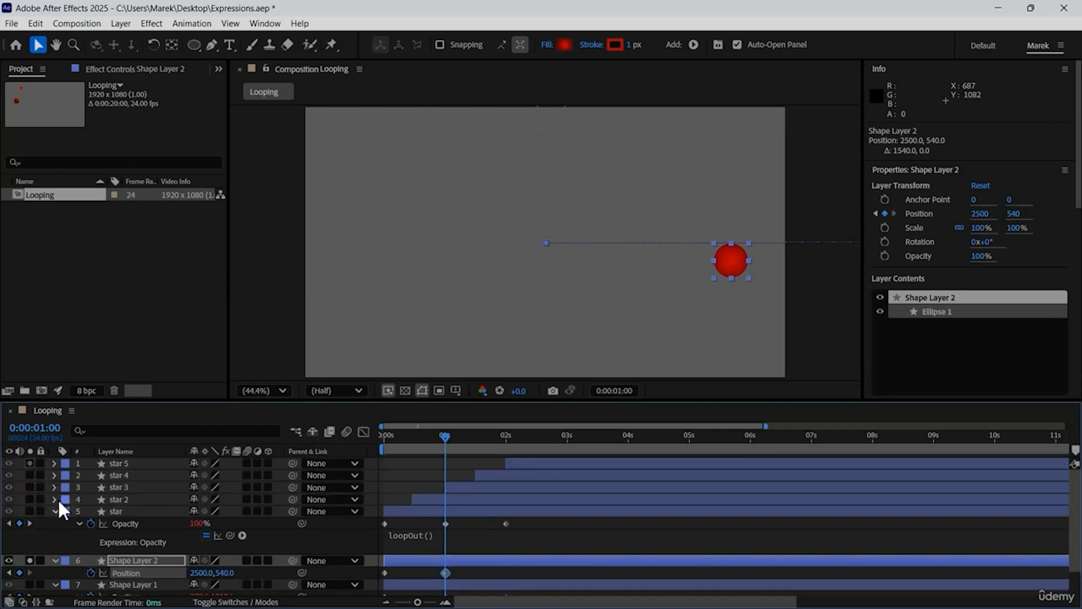
{"action": "key", "text": "space"}
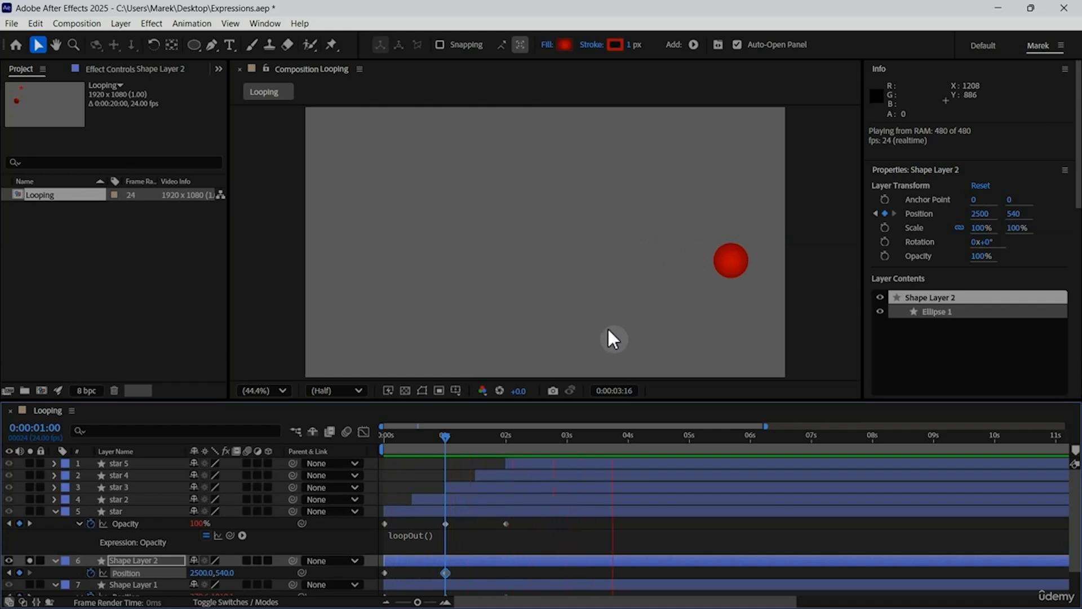
Rename Shape Layer 2 to ball and collapse the star layer's properties
{"action": "left_click", "coordinate": [147, 560]}
{"action": "key", "text": "Return"}
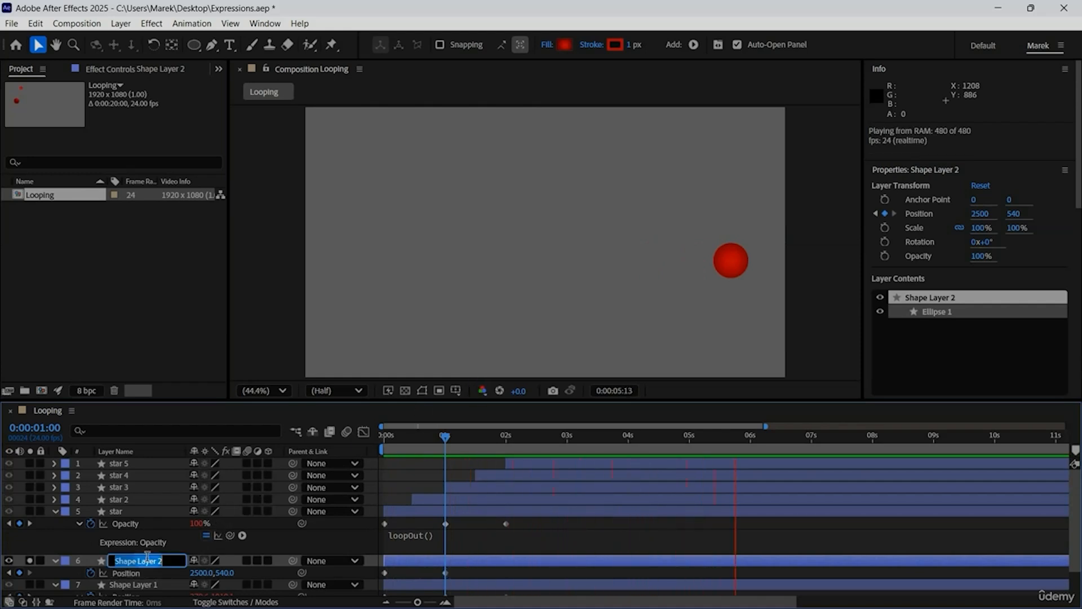
{"action": "type", "text": "ball"}
{"action": "key", "text": "Return"}
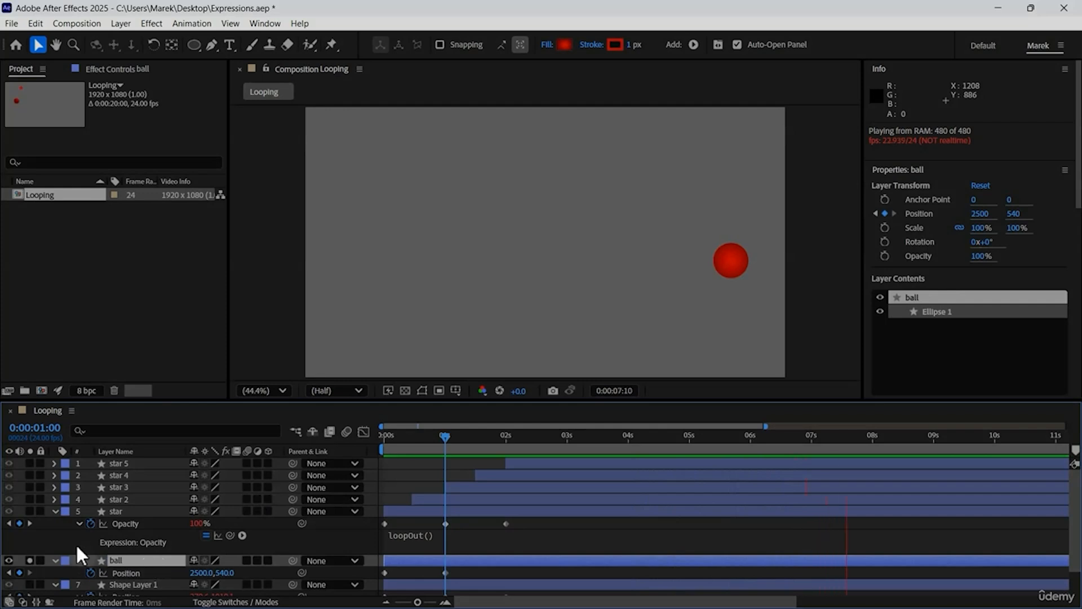
{"action": "left_click", "coordinate": [54, 512]}
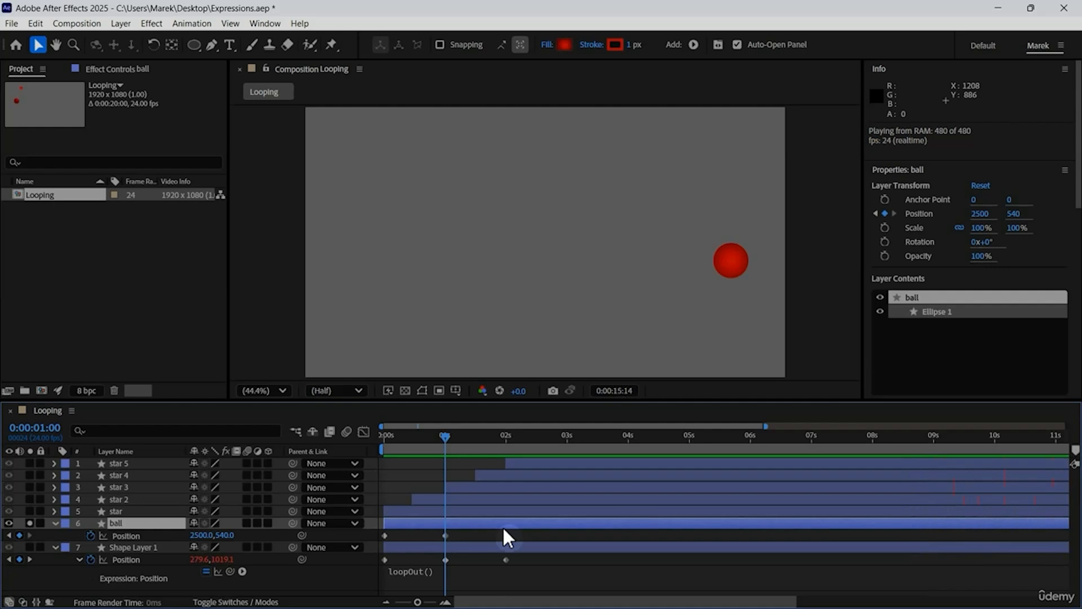
Show the full 20-second range in the timeline and stop the preview
{"action": "left_click", "coordinate": [700, 574]}
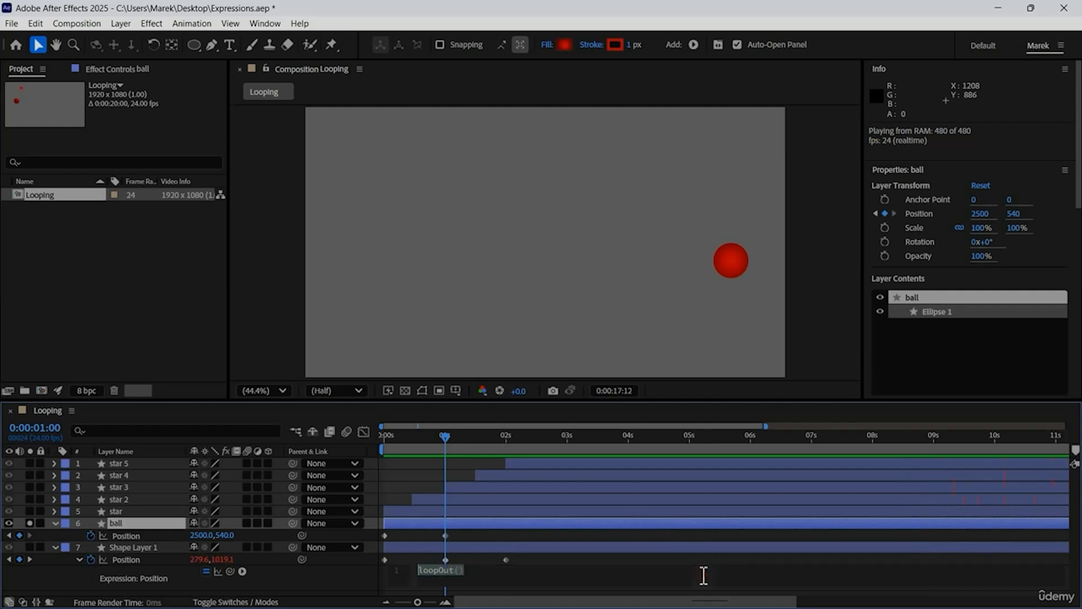
{"action": "key", "text": "Escape"}
{"action": "key", "text": "minus"}
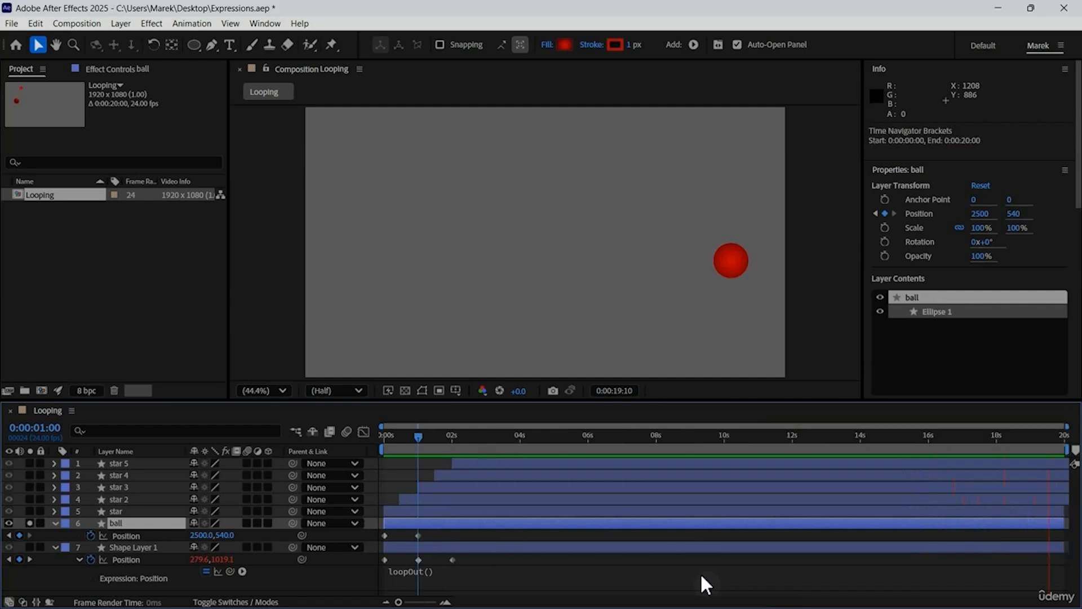
{"action": "key", "text": "space"}
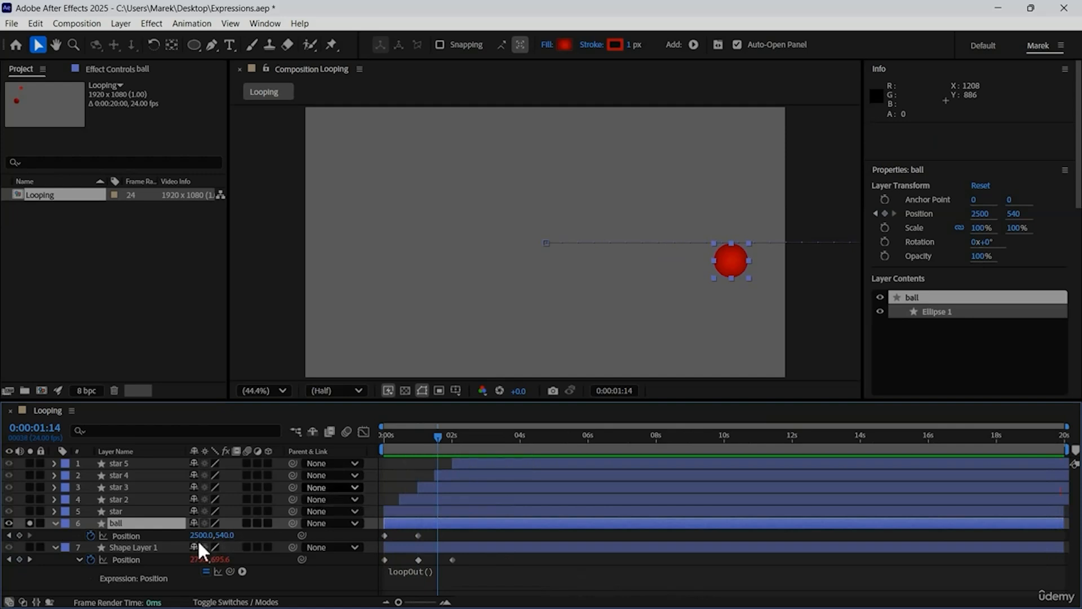
Add the expression loopOut("pingpong") to the ball layer's Position
{"action": "left_click", "coordinate": [90, 535], "text": "alt"}
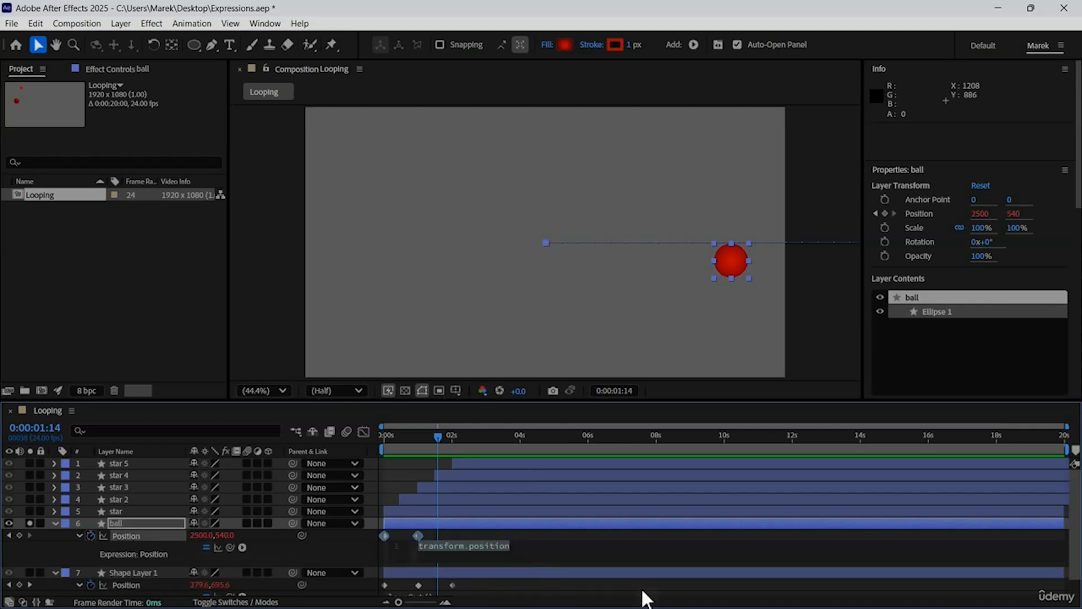
{"action": "type", "text": "loop"}
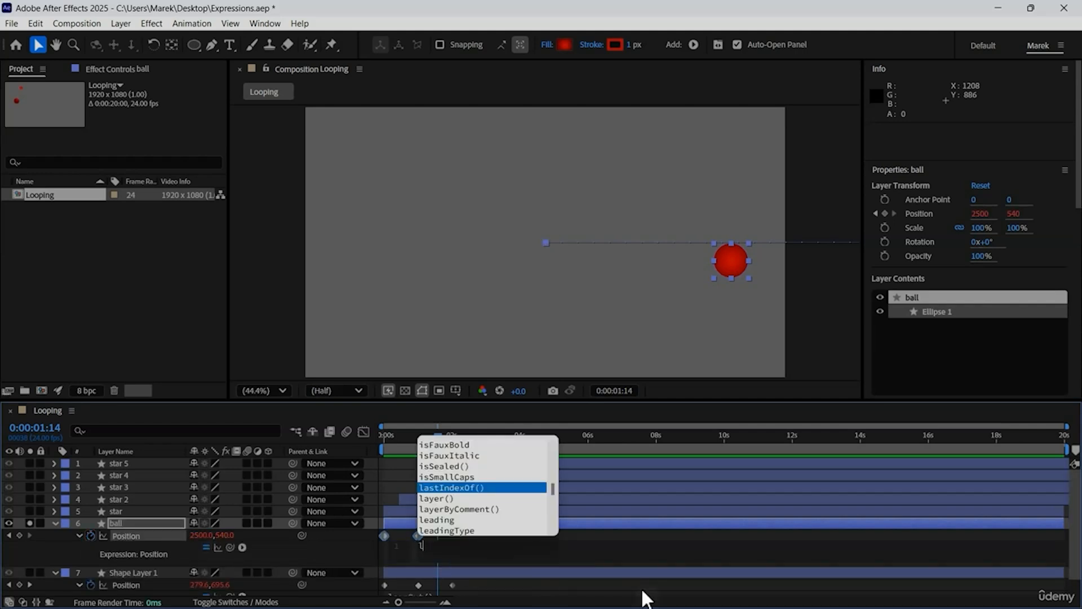
{"action": "key", "text": "Down"}
{"action": "key", "text": "Down"}
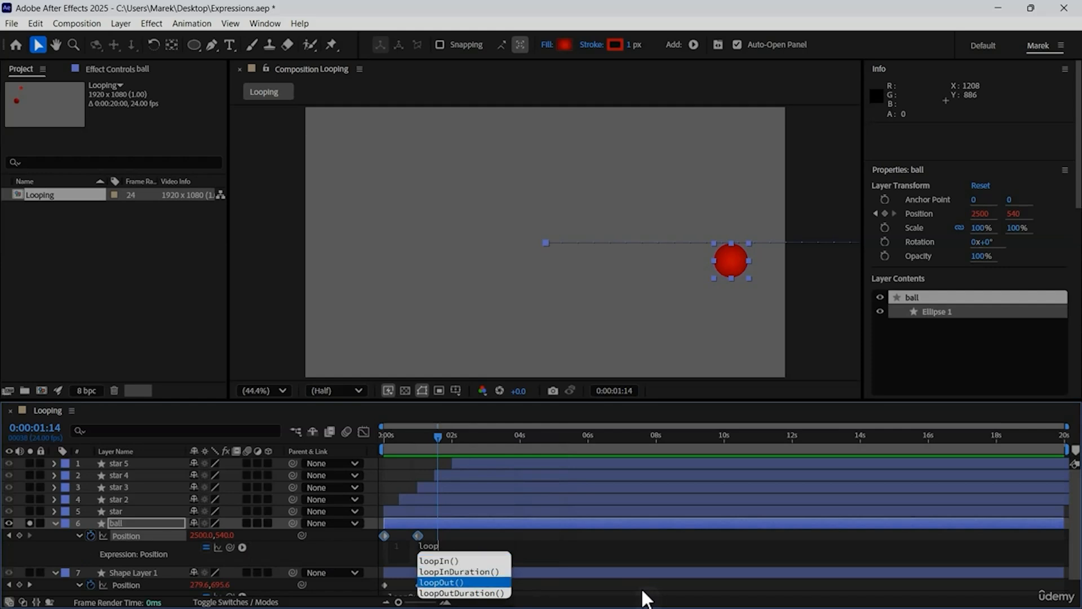
{"action": "key", "text": "Return"}
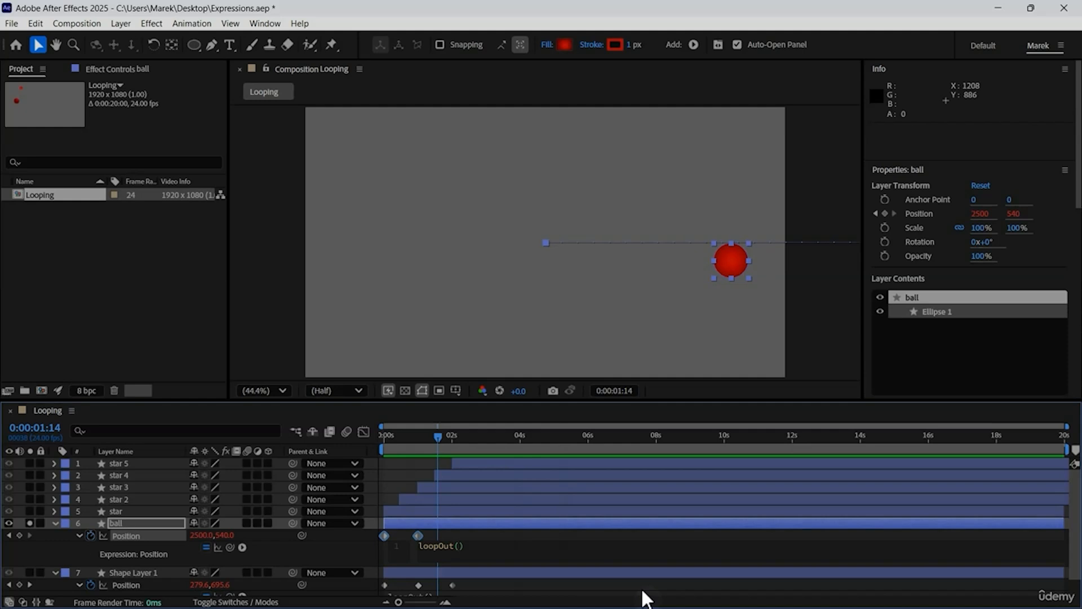
{"action": "type", "text": "\""}
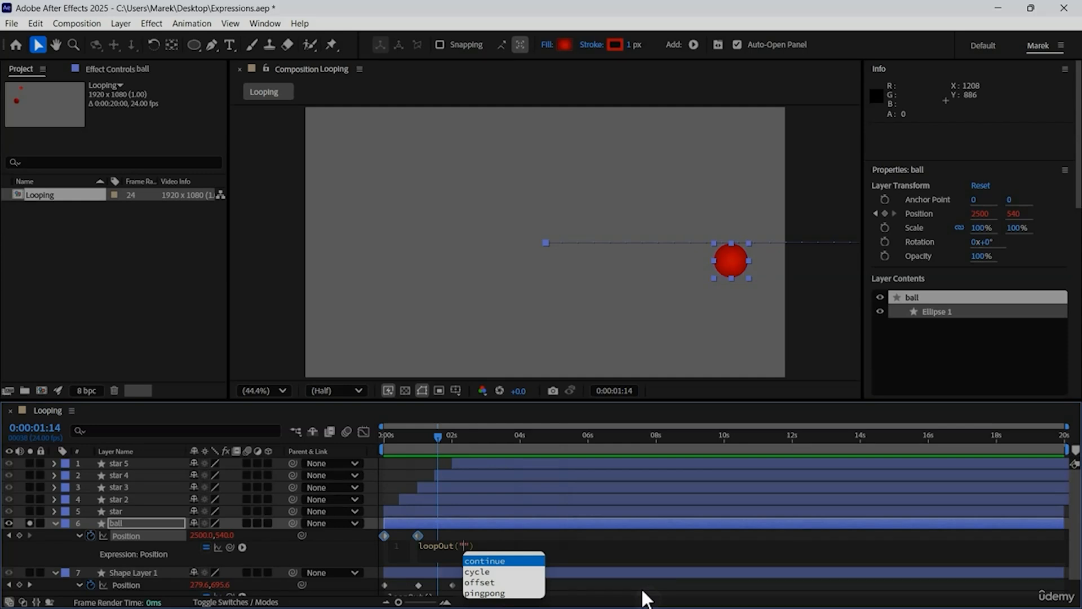
{"action": "key", "text": "Down"}
{"action": "key", "text": "Down"}
{"action": "key", "text": "Down"}
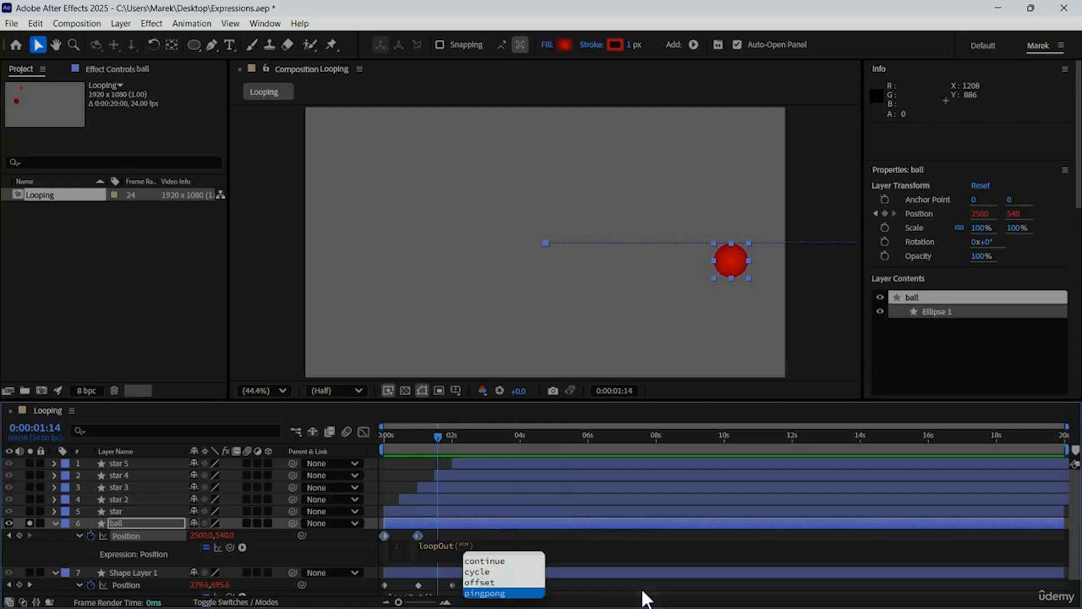
{"action": "key", "text": "Return"}
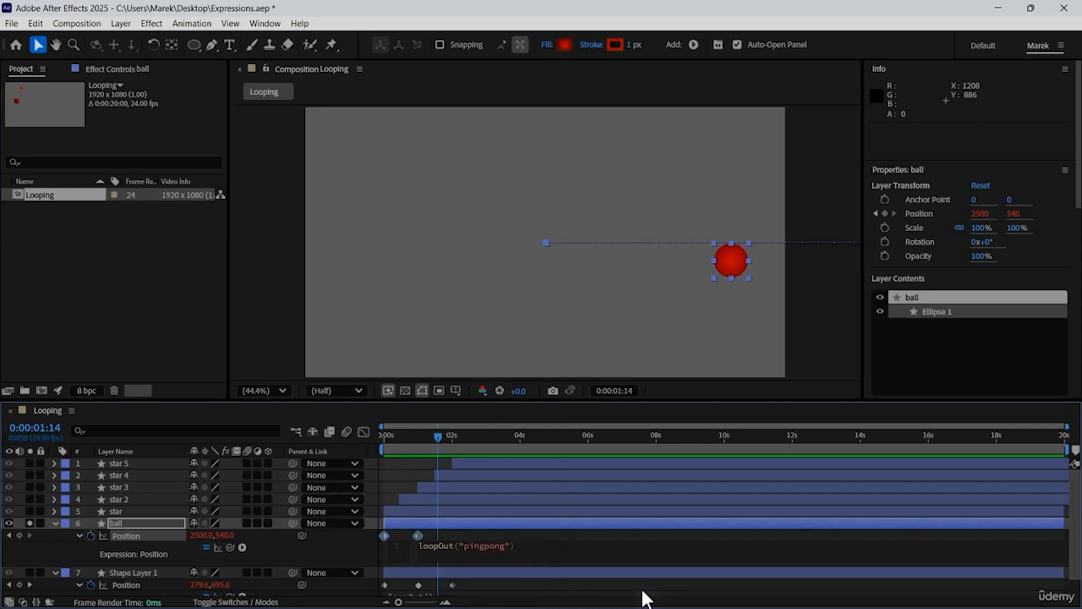
{"action": "left_click", "coordinate": [330, 540]}
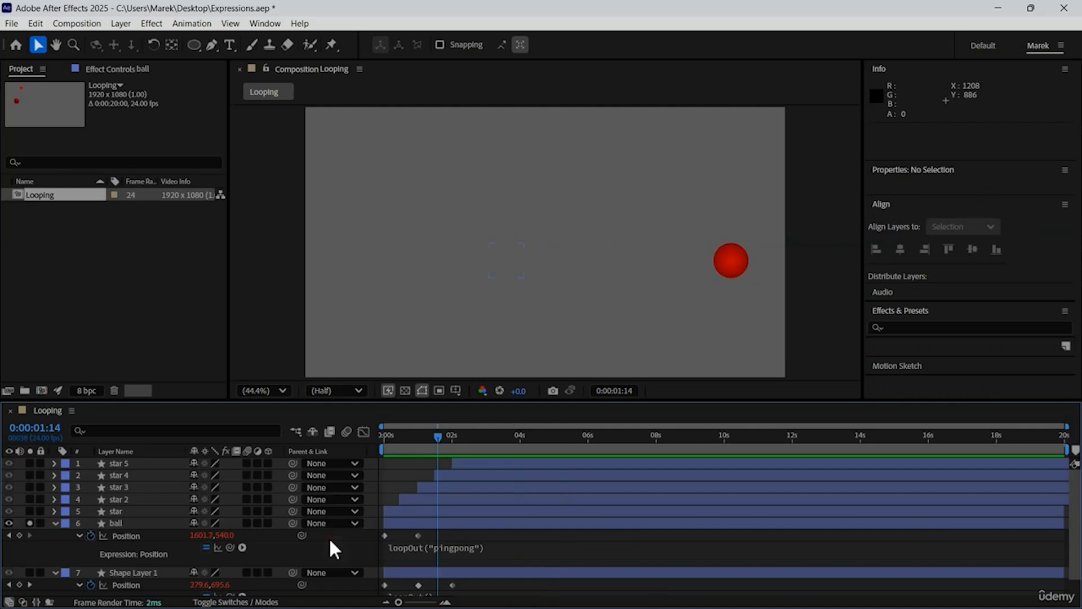
Preview the ball's back-and-forth movement and save the project
{"action": "key", "text": "space"}
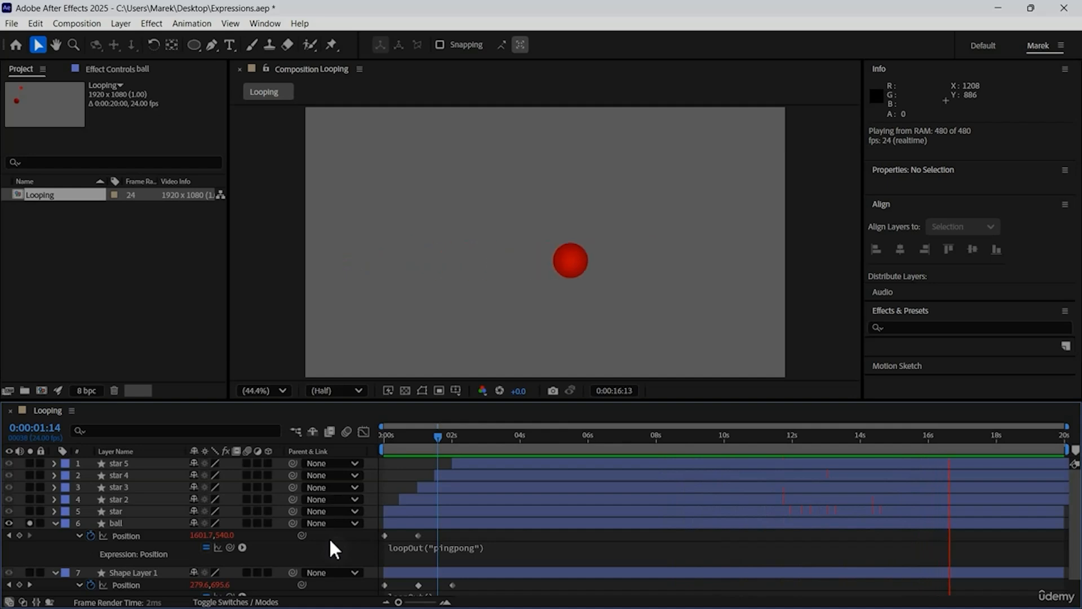
{"action": "key", "text": "ctrl+s"}
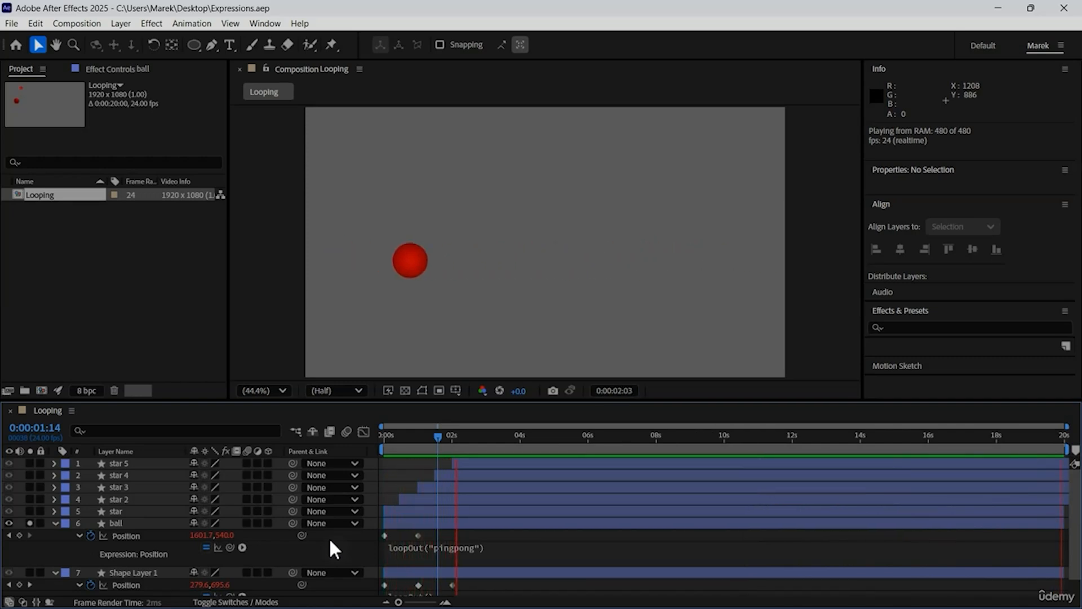
{"action": "key", "text": "space"}
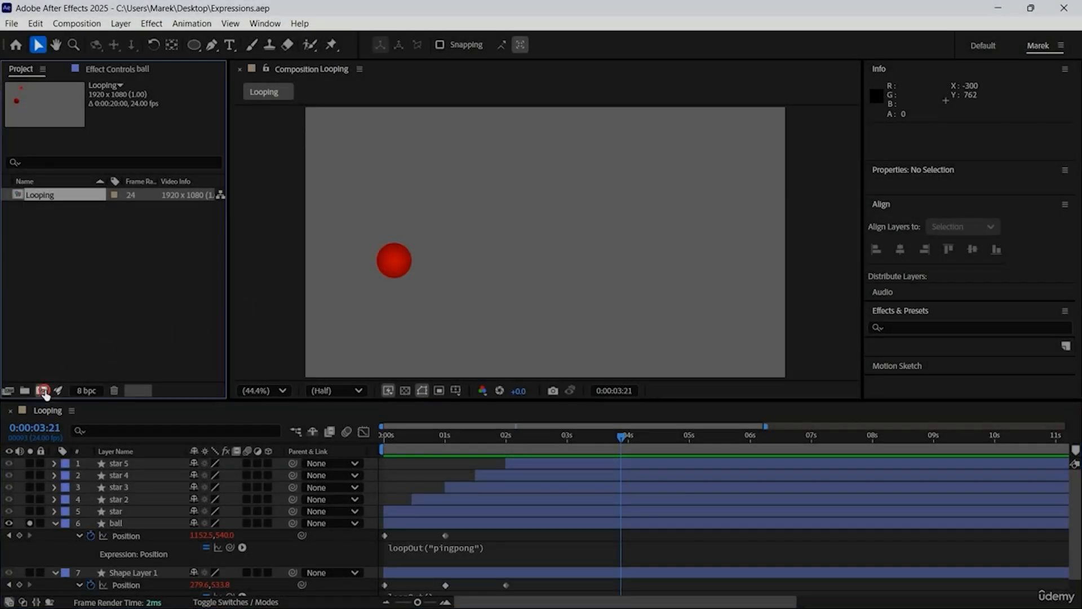
Create a new composition named Wiggle with a duration of 10 seconds
{"action": "left_click", "coordinate": [42, 390]}
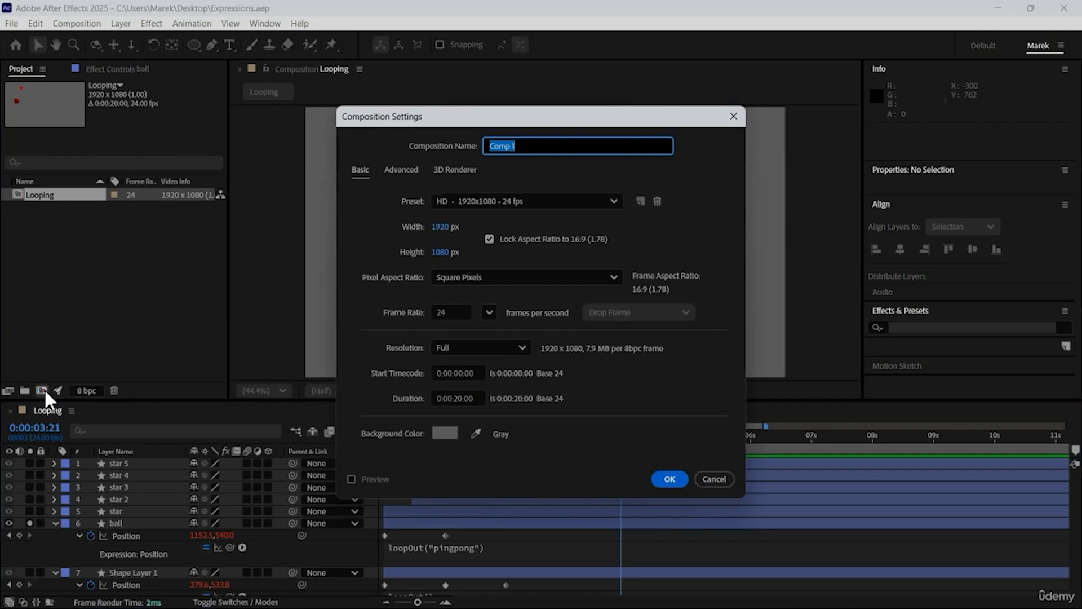
{"action": "type", "text": "Wiggle"}
{"action": "left_click", "coordinate": [476, 393]}
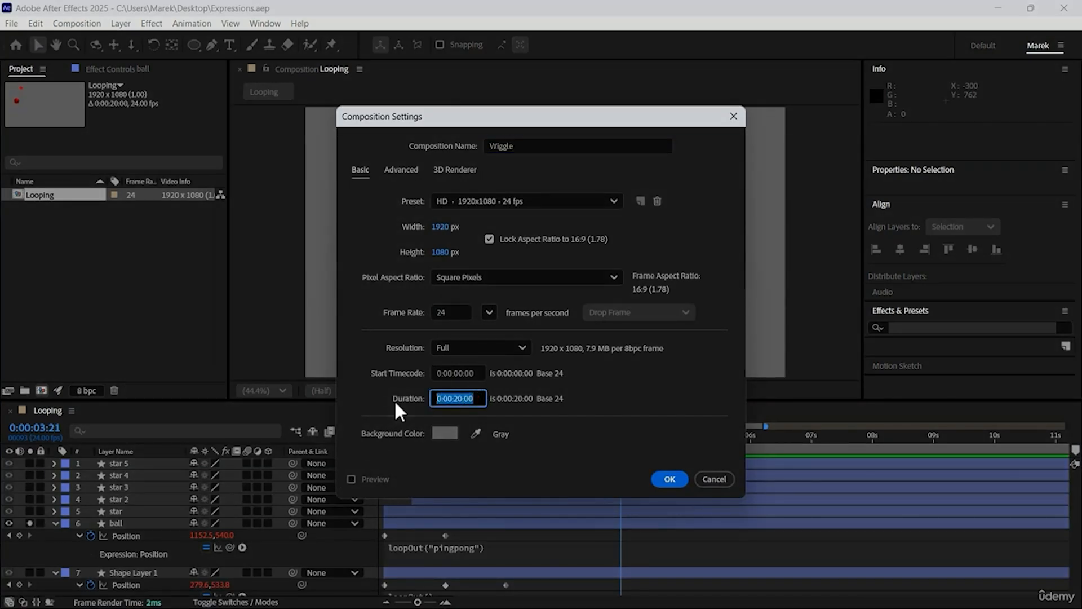
{"action": "type", "text": "1000"}
{"action": "key", "text": "Return"}
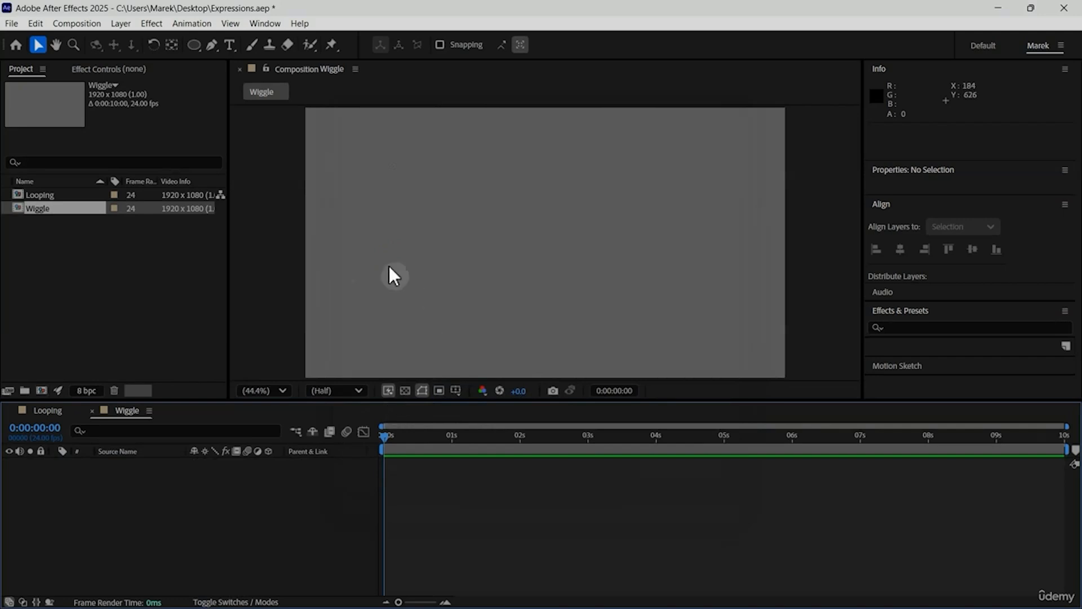
Draw a red circle about 171 px in diameter in the left part of the Wiggle composition with the Ellipse tool
{"action": "left_click", "coordinate": [194, 45]}
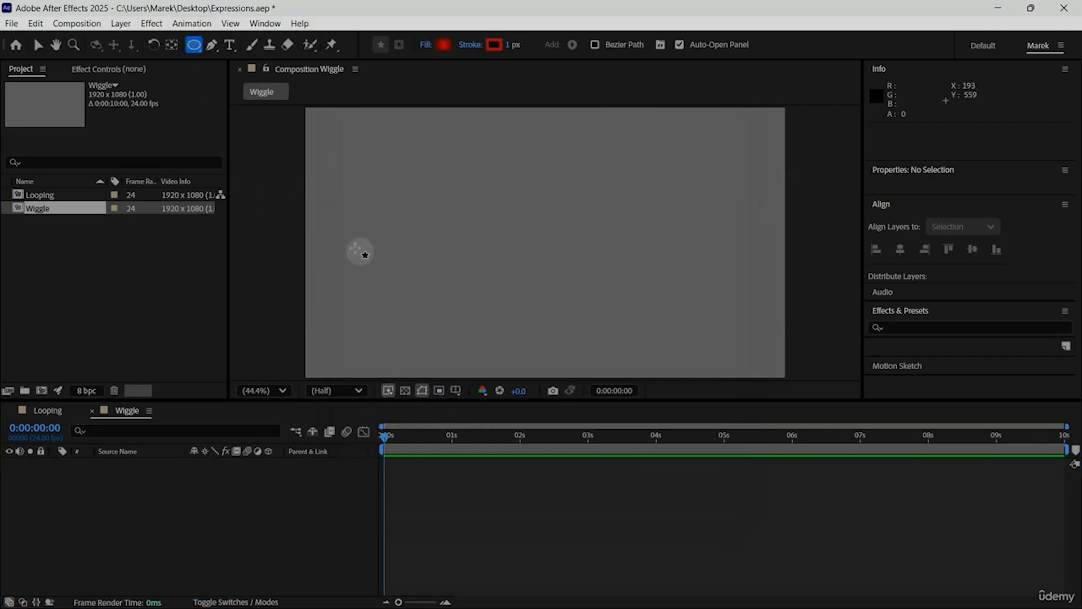
{"action": "left_click", "coordinate": [366, 235]}
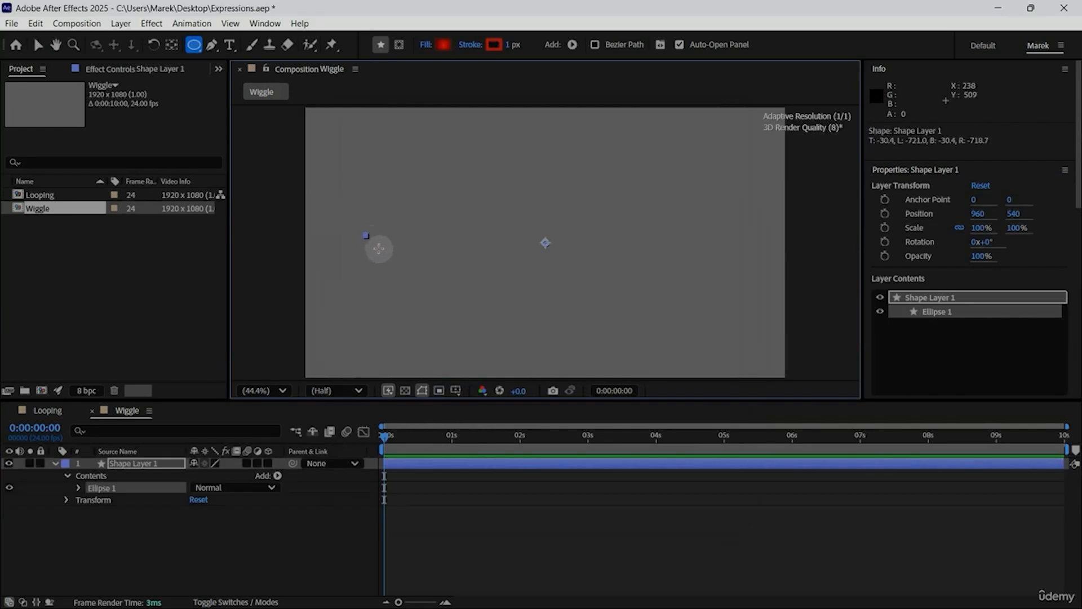
{"action": "left_click_drag", "start_coordinate": [392, 266], "coordinate": [399, 278]}
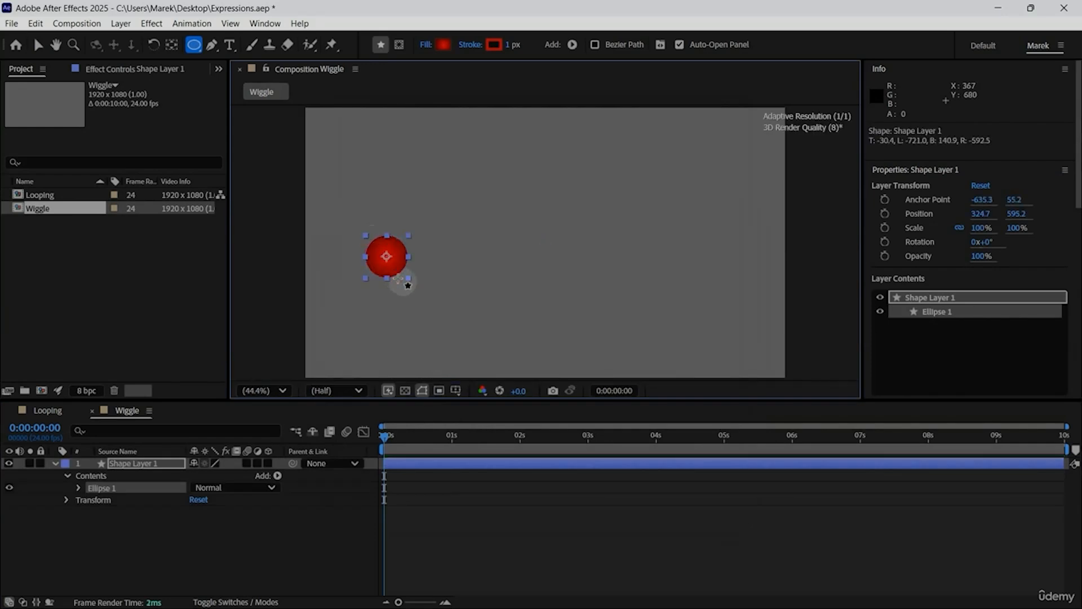
Center the circle's anchor point in its layer content and return to the Selection tool
{"action": "left_click", "coordinate": [124, 23]}
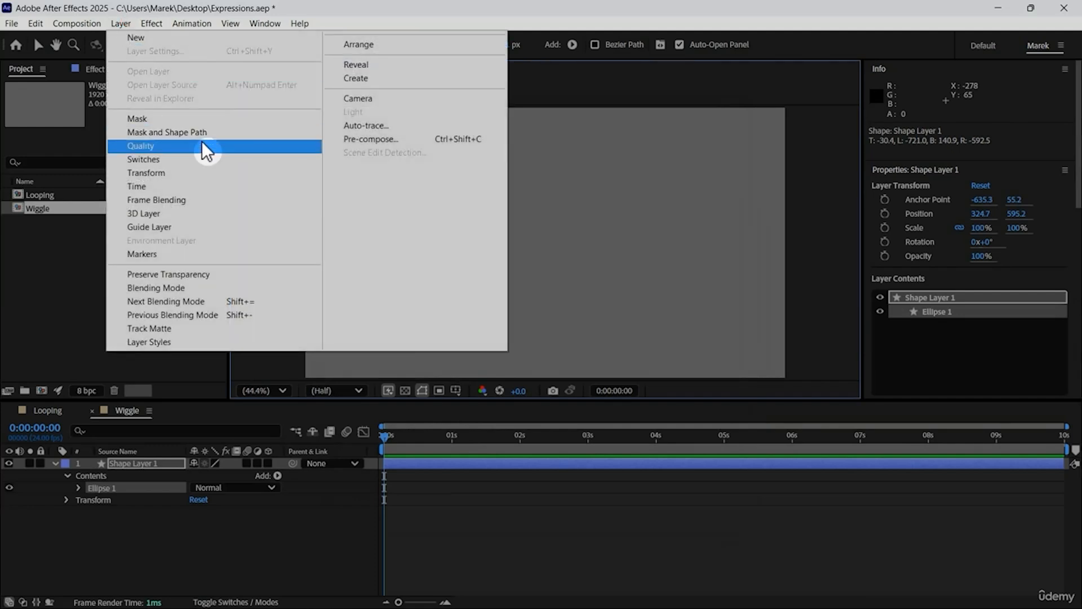
{"action": "mouse_move", "coordinate": [279, 182]}
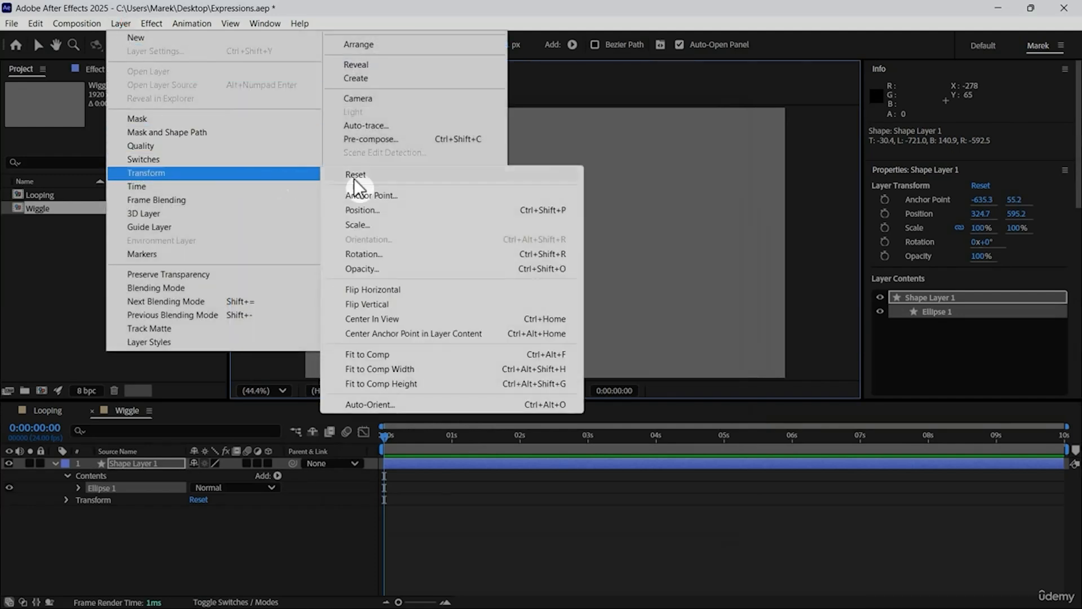
{"action": "left_click", "coordinate": [463, 334]}
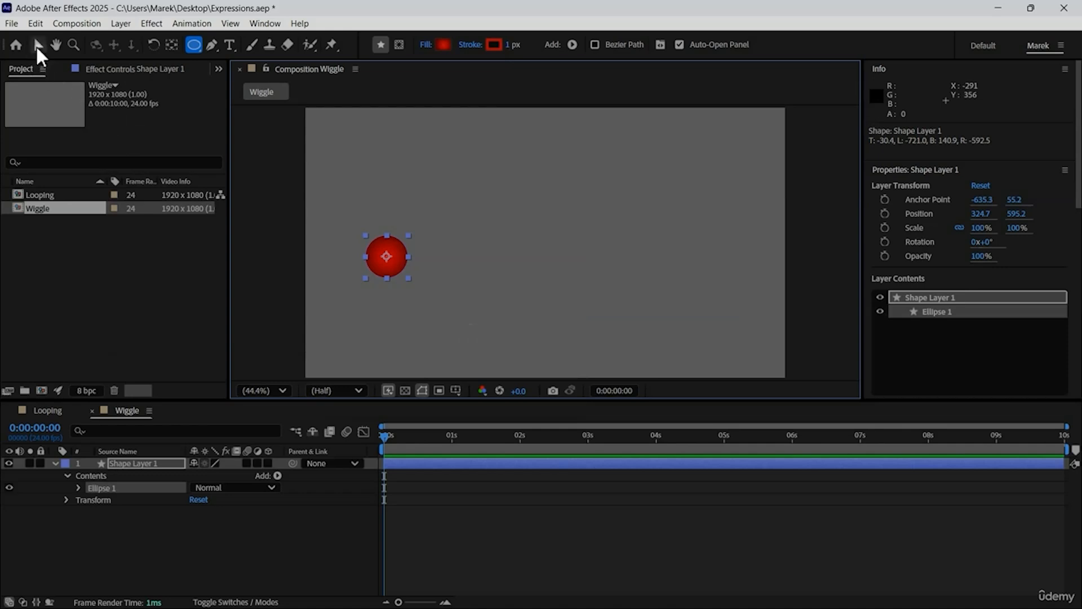
{"action": "left_click", "coordinate": [38, 45]}
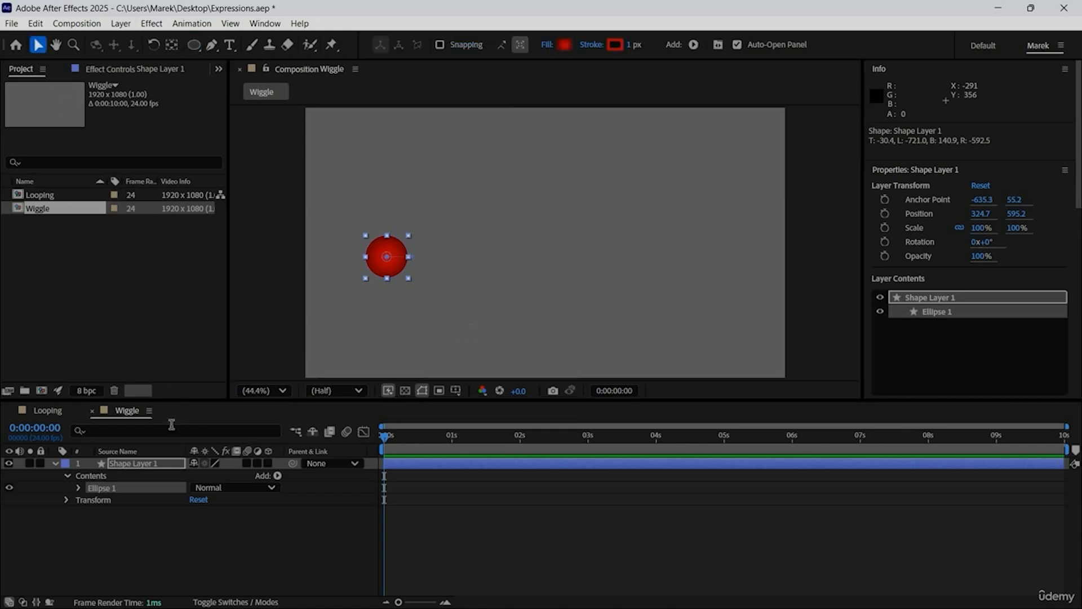
Add the expression wiggle(1,100) to the circle's Position and preview the motion
{"action": "left_click", "coordinate": [169, 461]}
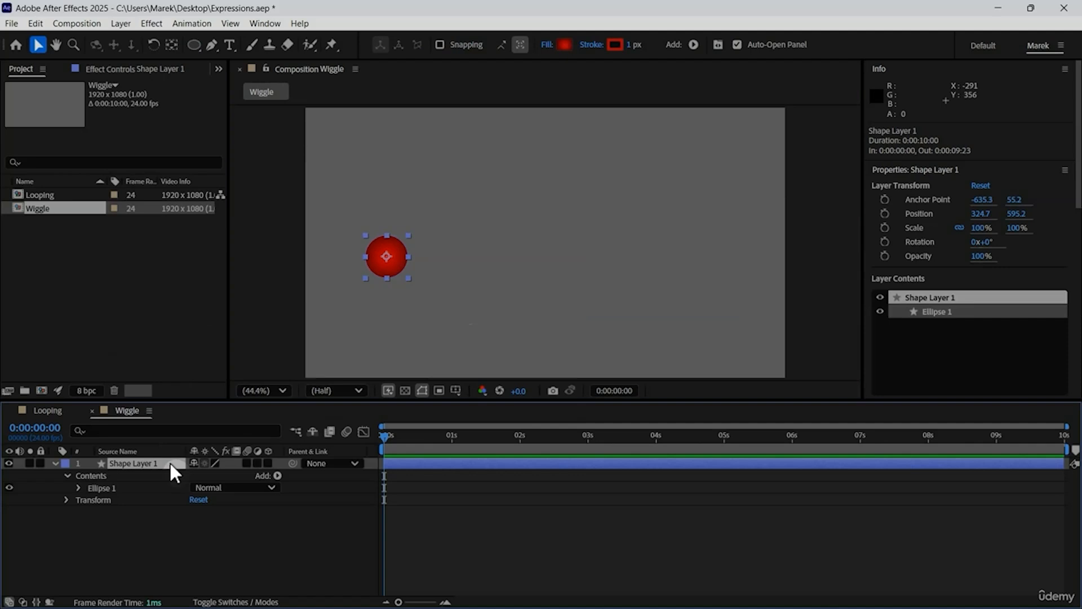
{"action": "key", "text": "p"}
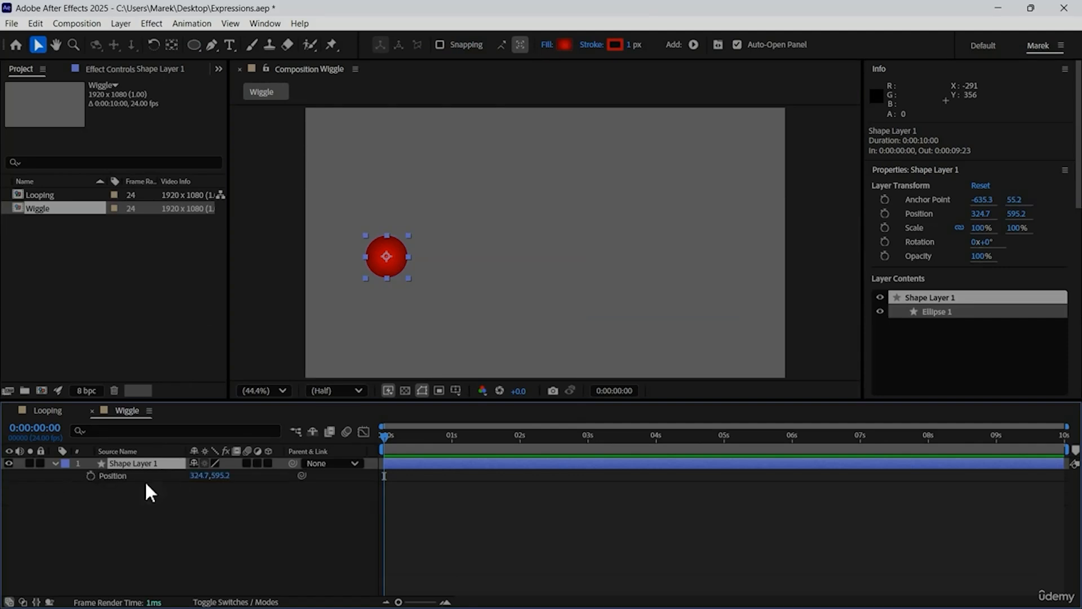
{"action": "left_click", "coordinate": [90, 475], "text": "alt"}
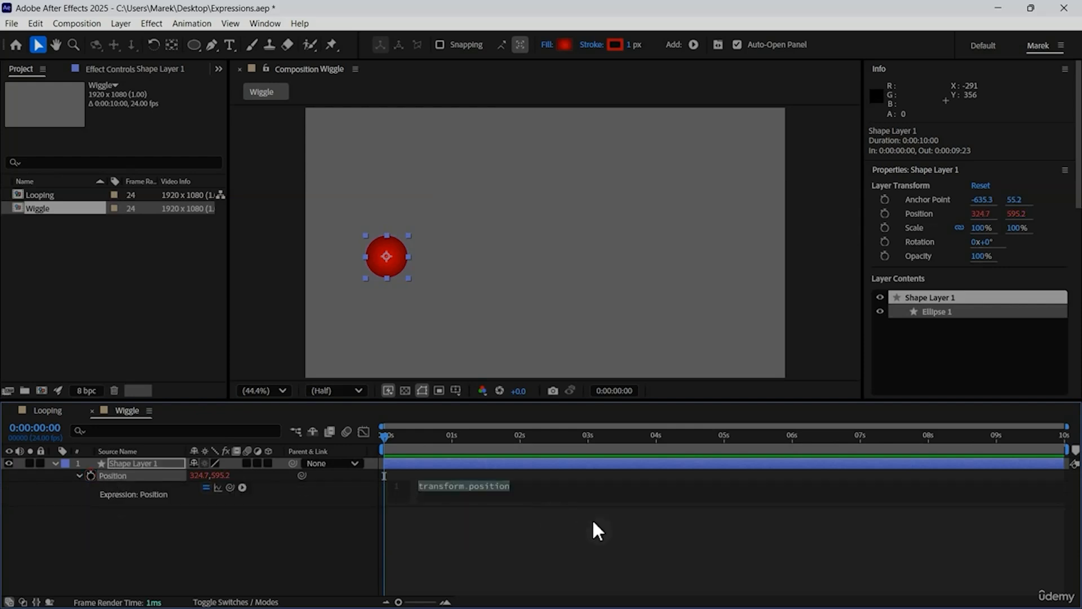
{"action": "type", "text": "w"}
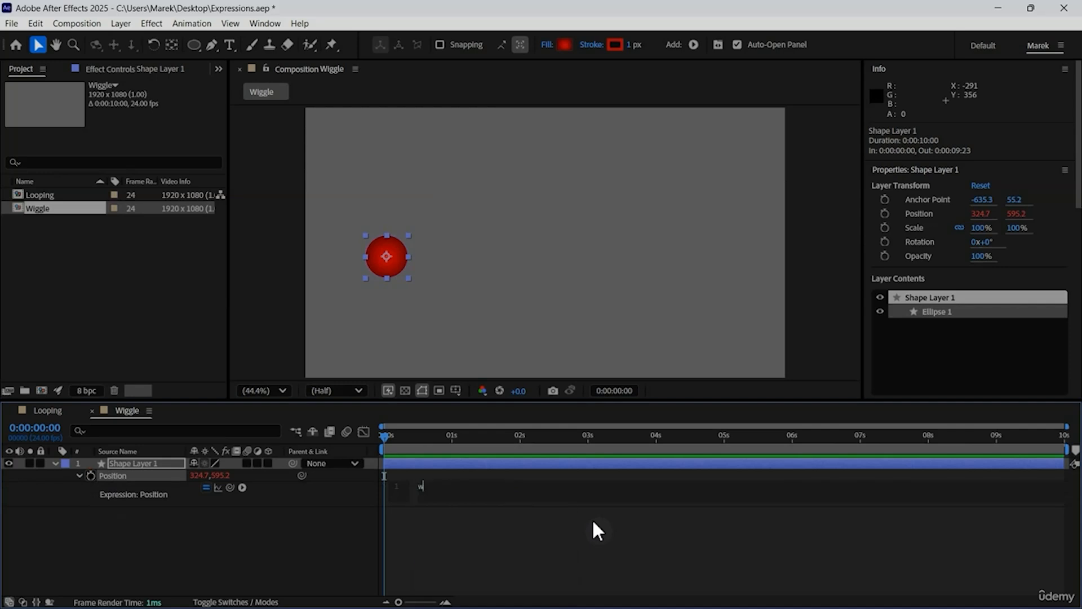
{"action": "type", "text": "ig"}
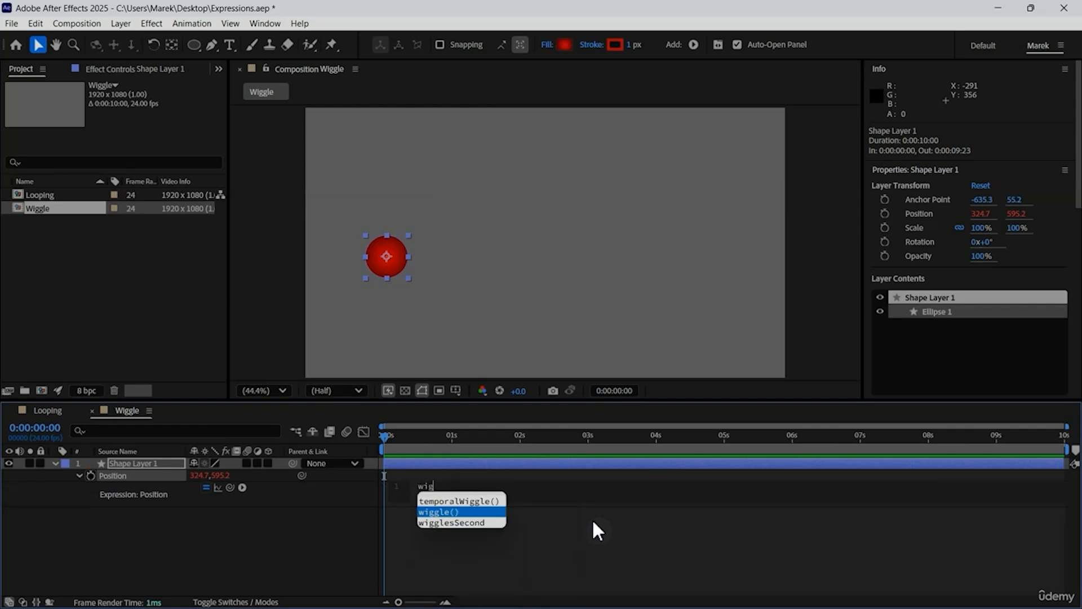
{"action": "key", "text": "Return"}
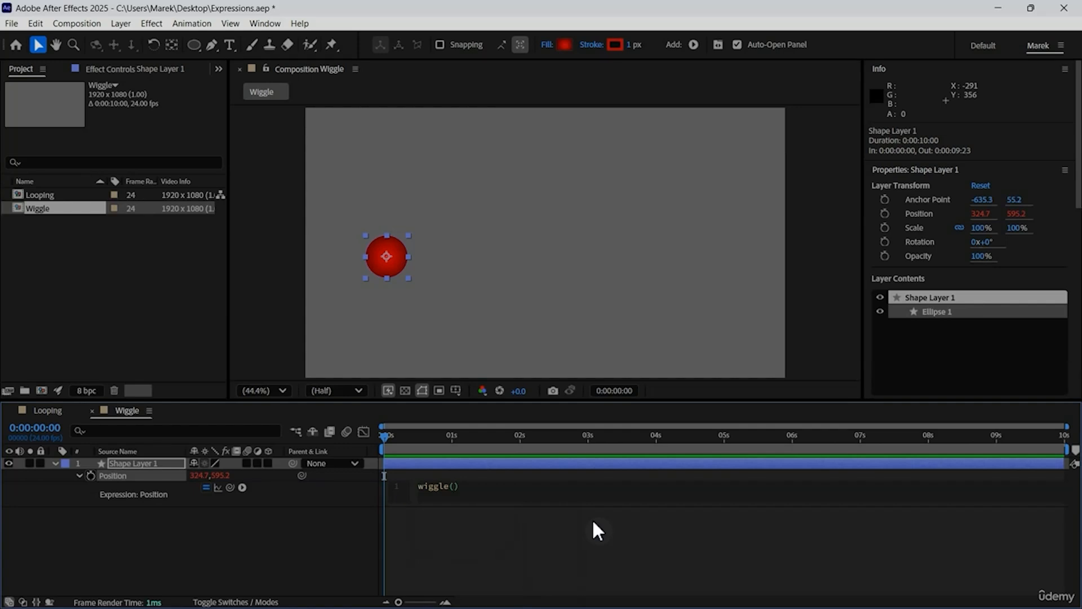
{"action": "type", "text": "1"}
{"action": "type", "text": ","}
{"action": "type", "text": "100"}
{"action": "left_click", "coordinate": [330, 525]}
{"action": "key", "text": "space"}
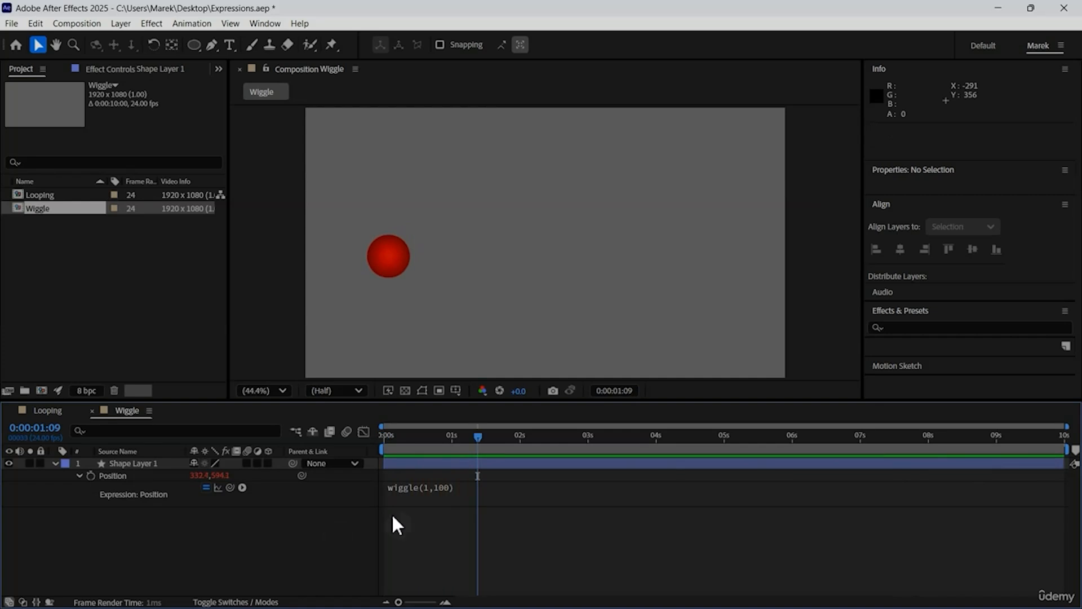
Raise the wiggle amplitude to 500 in the circle's Position expression and preview the stronger motion
{"action": "left_click", "coordinate": [444, 486]}
{"action": "left_click", "coordinate": [469, 486]}
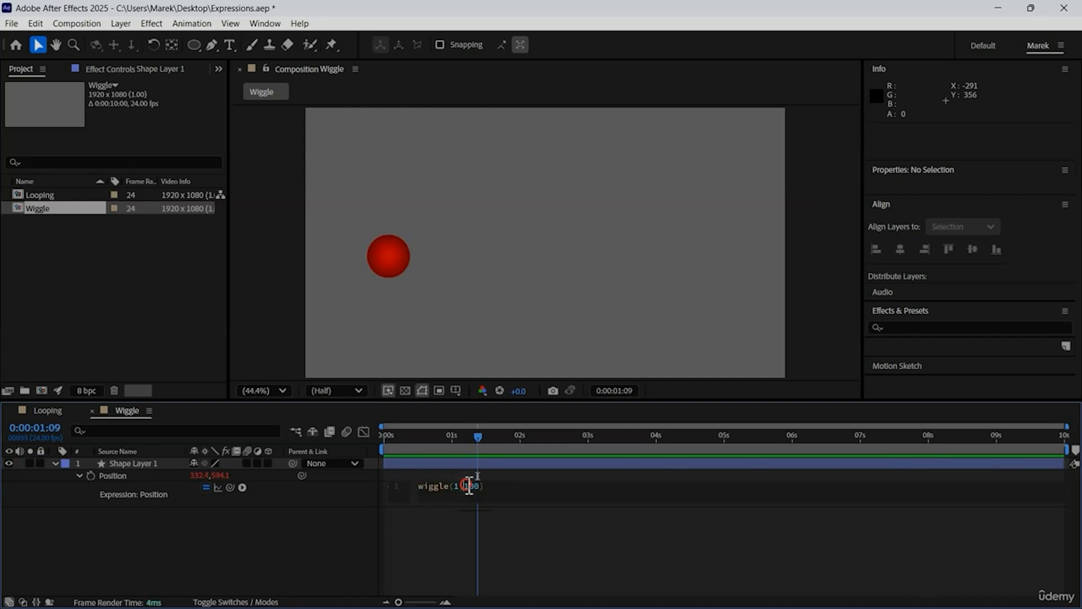
{"action": "key", "text": "shift+Right"}
{"action": "type", "text": "5"}
{"action": "left_click", "coordinate": [319, 529]}
{"action": "key", "text": "space"}
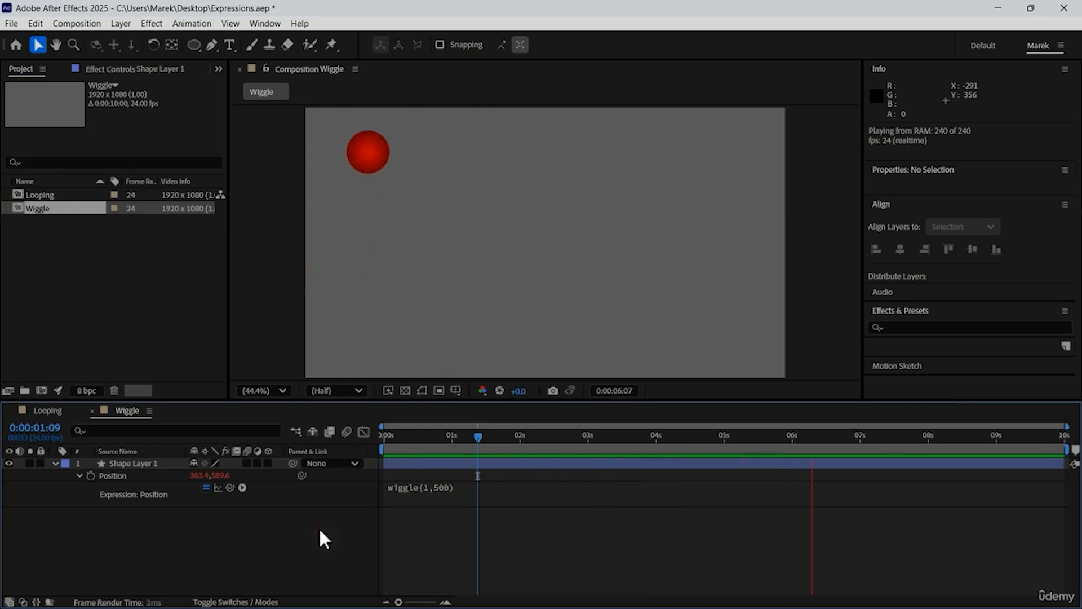
{"action": "key", "text": "space"}
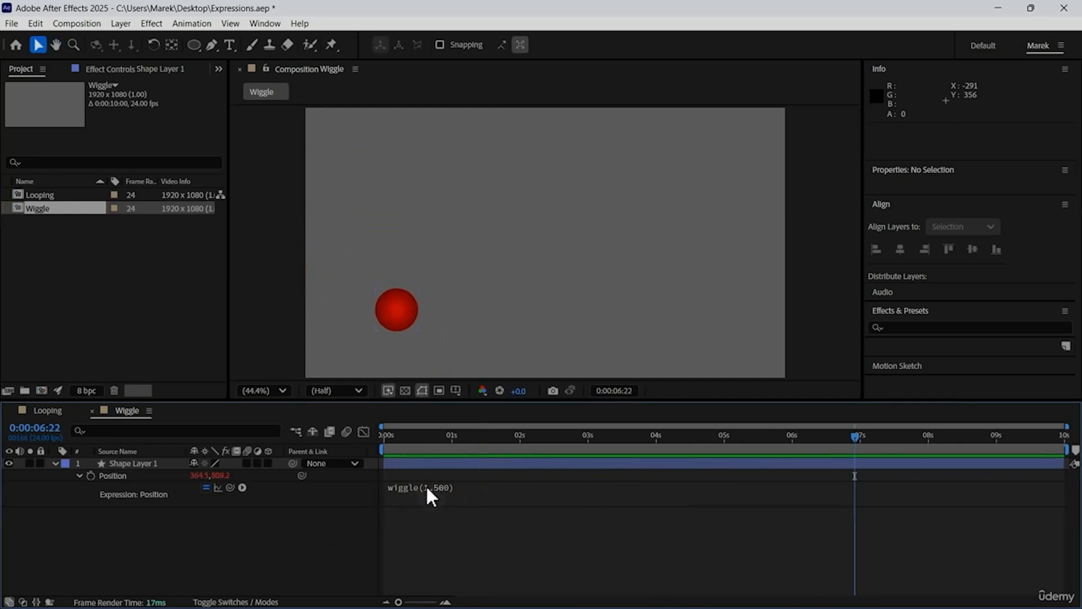
Set the wiggle frequency to 3 in the circle's Position expression and preview the faster motion
{"action": "left_click", "coordinate": [425, 484]}
{"action": "left_click", "coordinate": [427, 487]}
{"action": "key", "text": "shift+Right"}
{"action": "type", "text": "3"}
{"action": "left_click", "coordinate": [317, 523]}
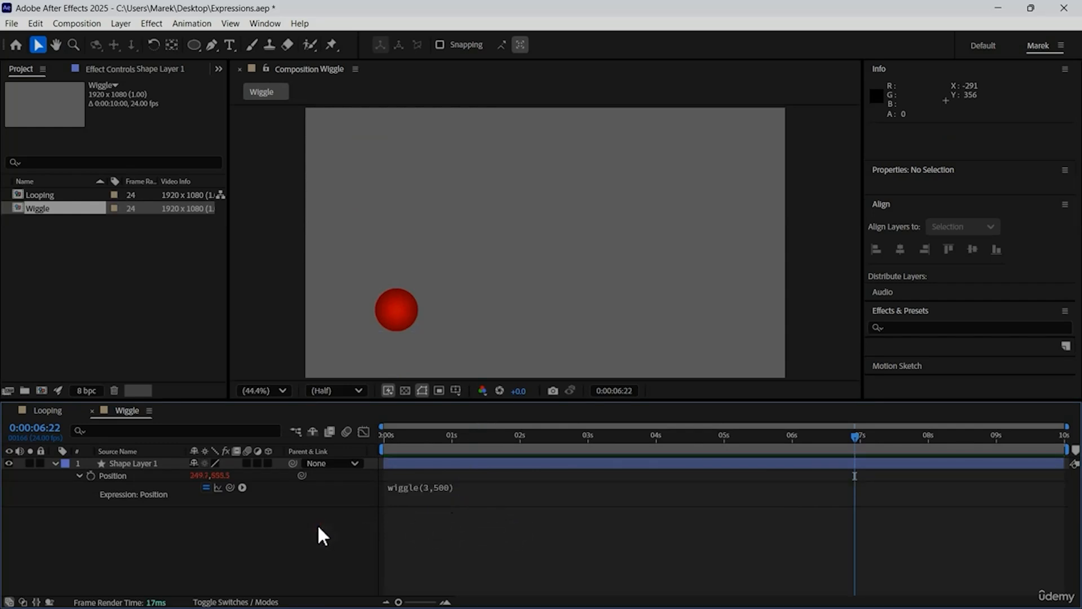
{"action": "key", "text": "space"}
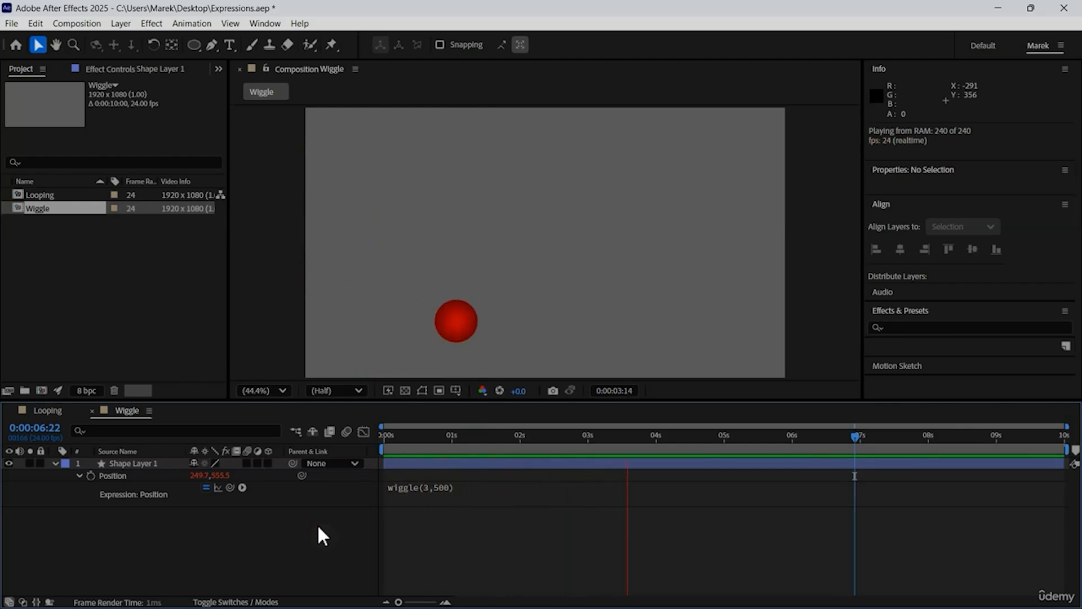
{"action": "key", "text": "space"}
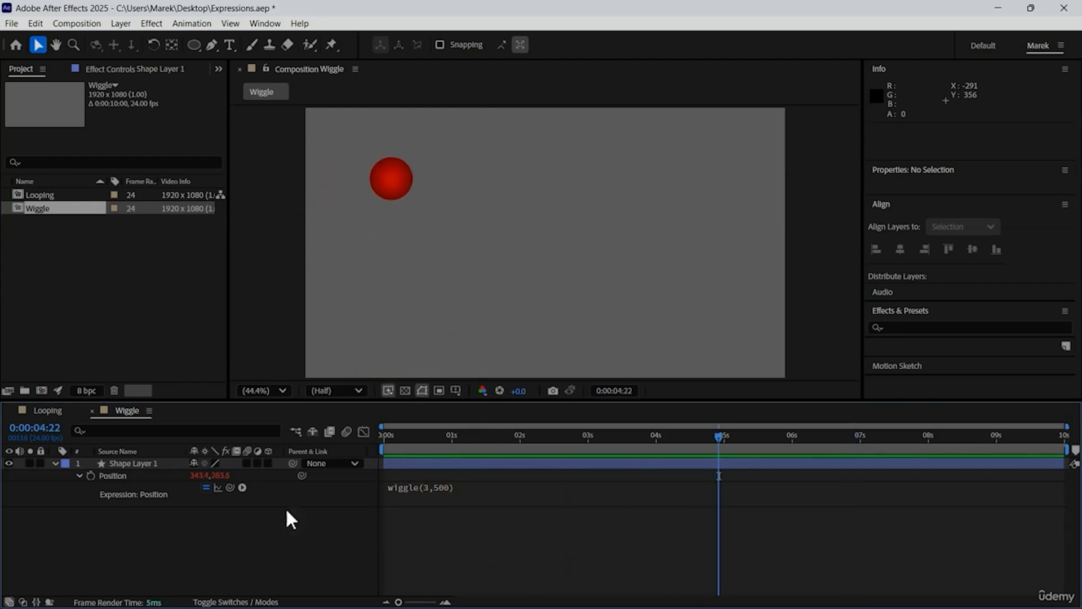
Duplicate the circle's shape layer and reveal the copy's Position expression
{"action": "left_click", "coordinate": [133, 465]}
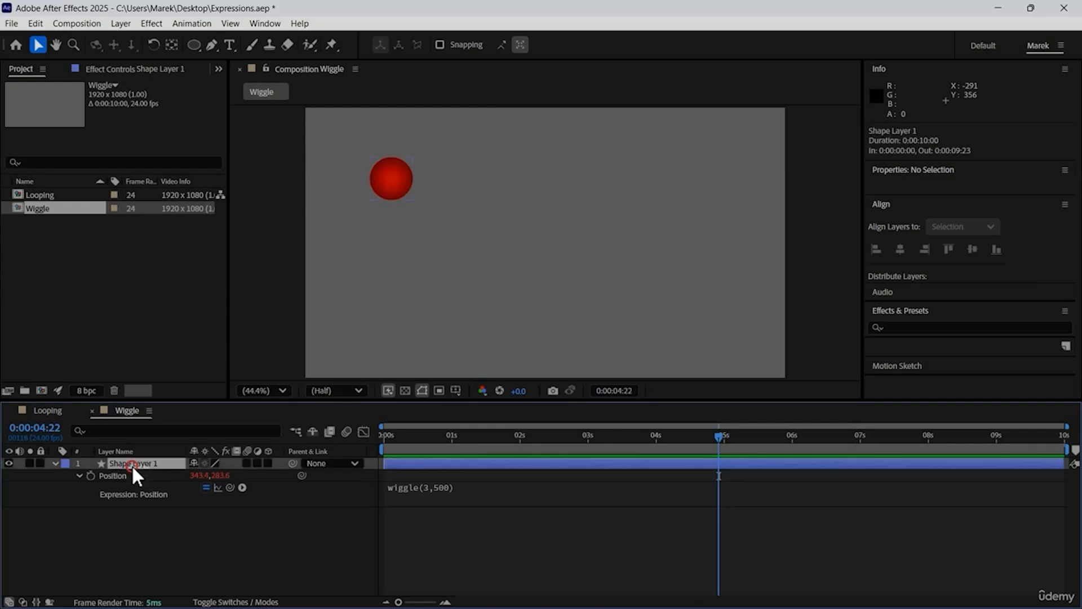
{"action": "key", "text": "ctrl+d"}
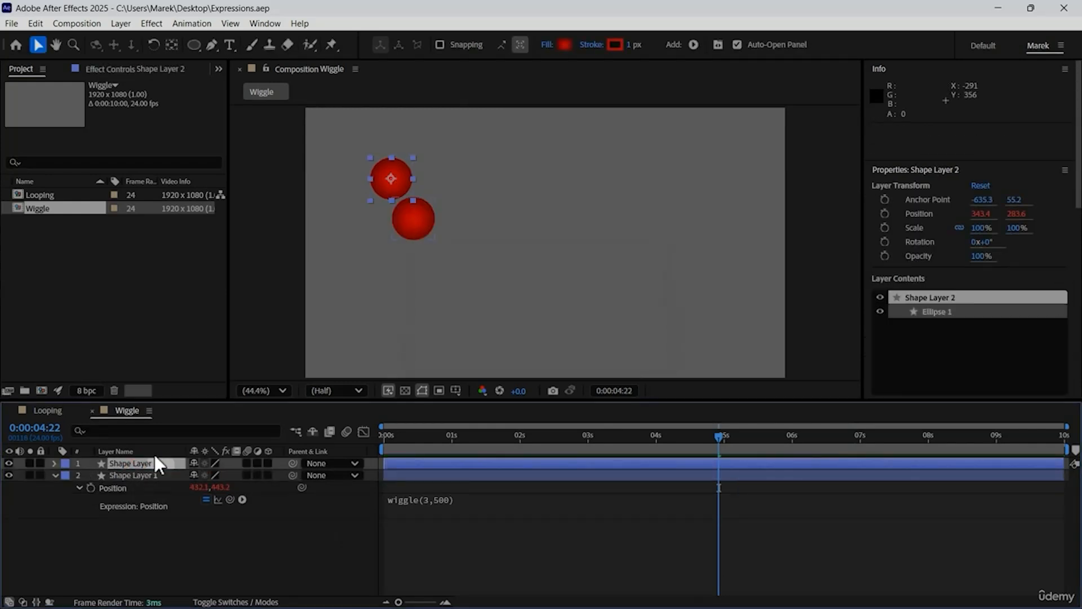
{"action": "key", "text": "p"}
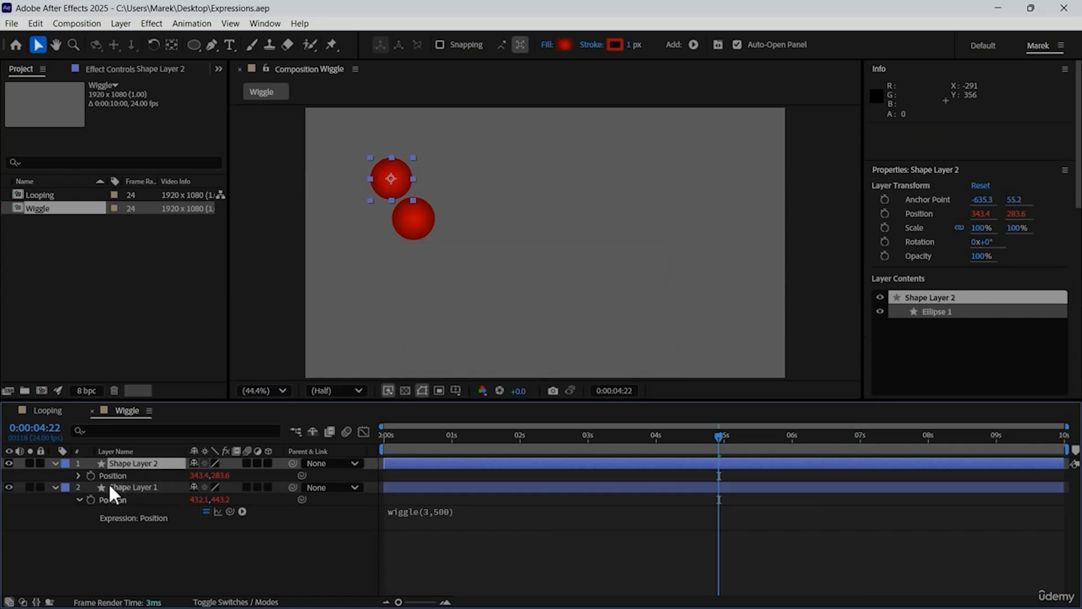
{"action": "left_click", "coordinate": [79, 475]}
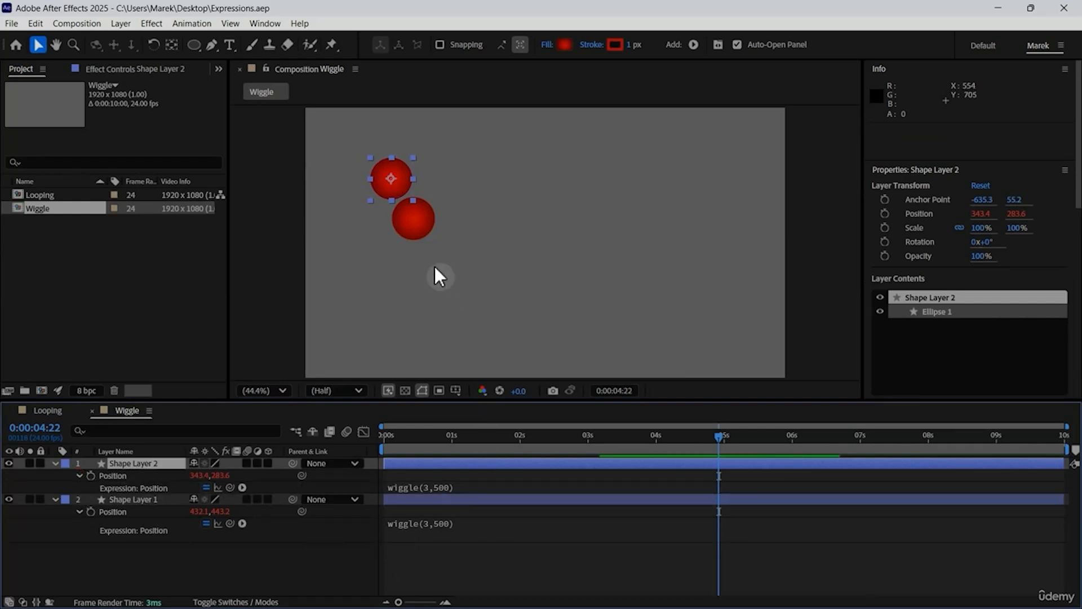
Move the duplicated circle to the upper-right area of the frame and preview both circles wiggling
{"action": "left_click_drag", "start_coordinate": [401, 186], "coordinate": [683, 201]}
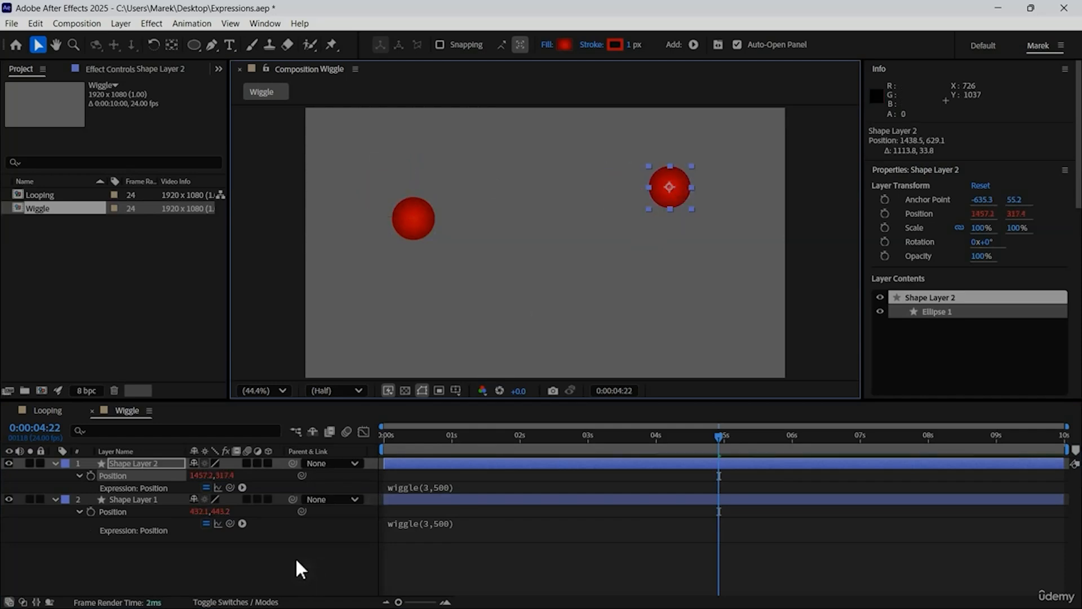
{"action": "key", "text": "space"}
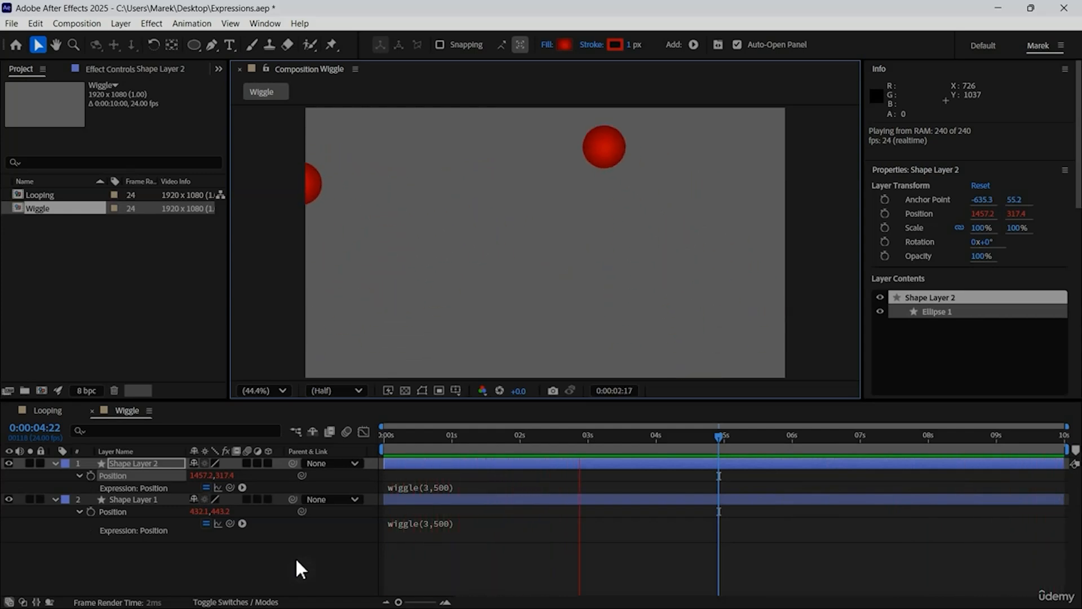
{"action": "key", "text": "space"}
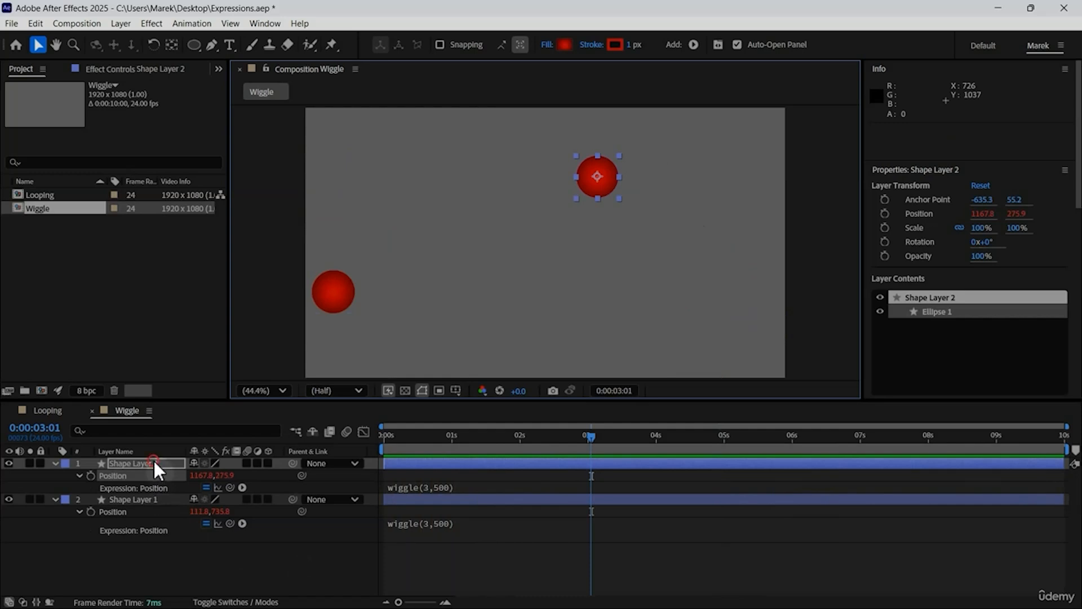
Duplicate Shape Layer 2, move the new circle near the centre of the frame, and save the project
{"action": "left_click", "coordinate": [154, 461]}
{"action": "key", "text": "ctrl+d"}
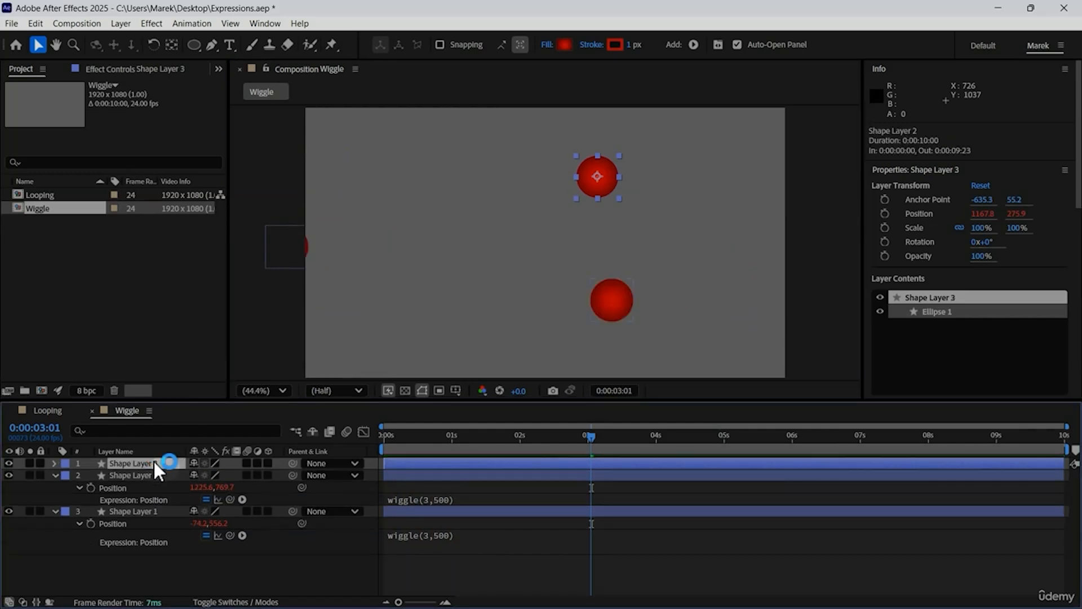
{"action": "left_click", "coordinate": [594, 195]}
{"action": "left_click_drag", "start_coordinate": [595, 193], "coordinate": [508, 278]}
{"action": "key", "text": "ctrl+s"}
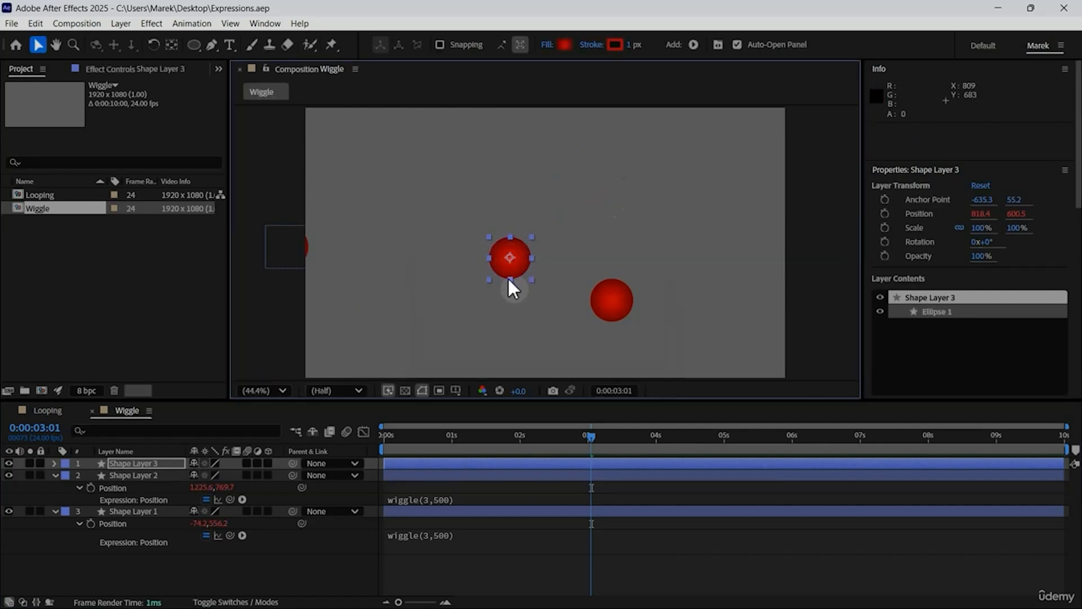
{"action": "key", "text": "space"}
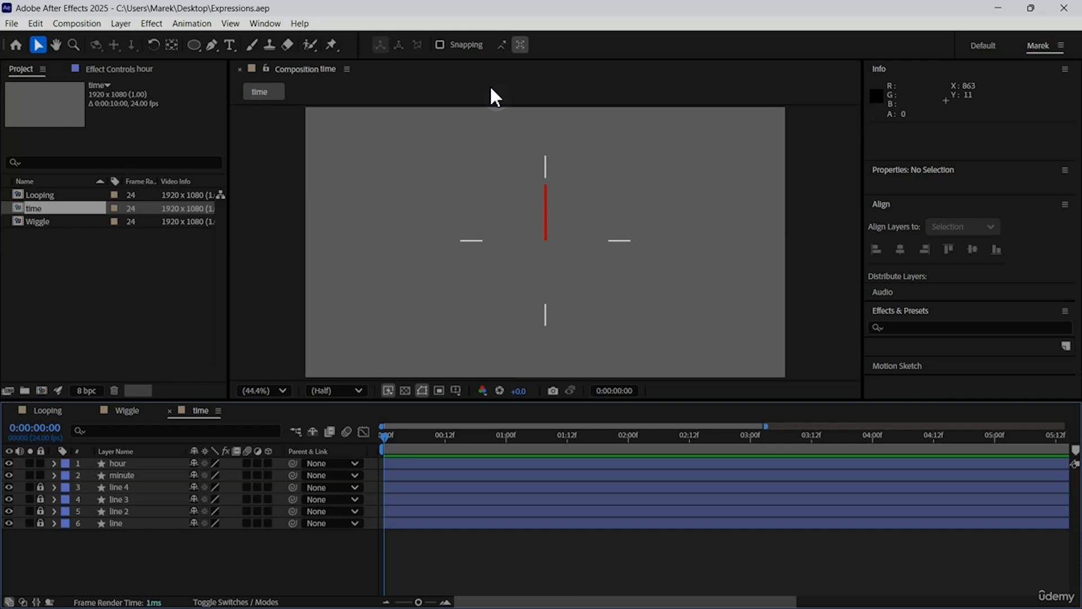
Solo the hour and minute layers in turn in the time composition to view each clock hand alone
{"action": "left_click", "coordinate": [29, 463]}
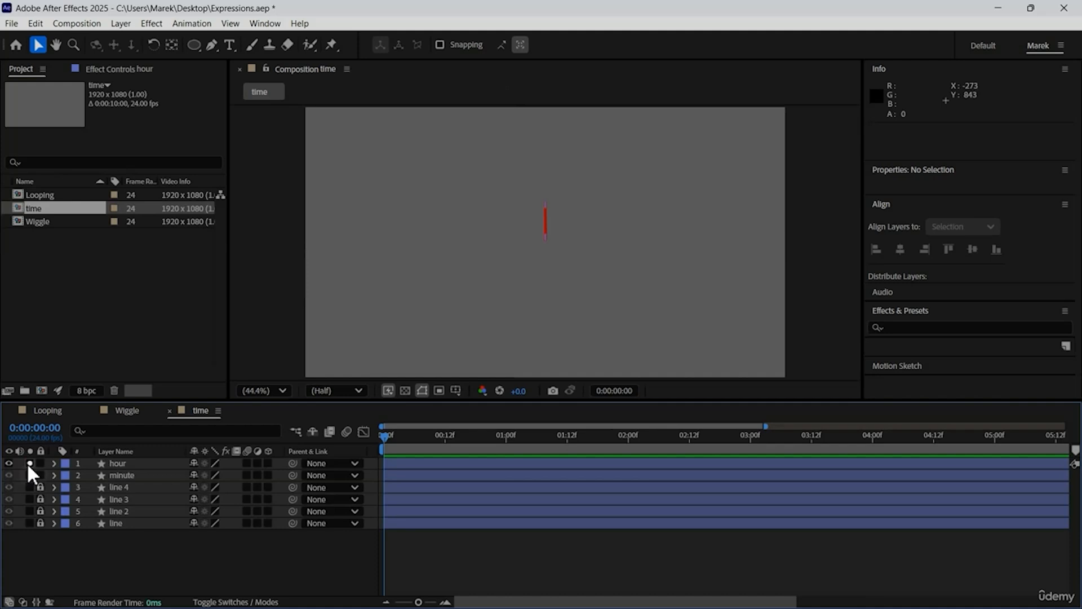
{"action": "left_click", "coordinate": [28, 462]}
{"action": "left_click", "coordinate": [30, 474]}
{"action": "left_click", "coordinate": [29, 474]}
{"action": "left_click", "coordinate": [29, 463]}
{"action": "left_click", "coordinate": [29, 462]}
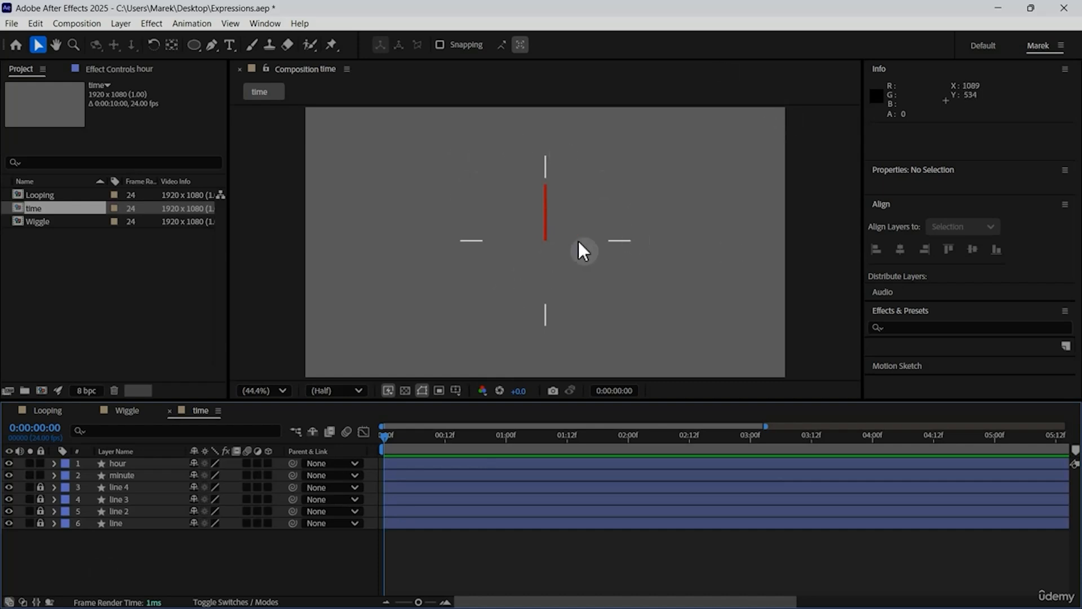
View the base of the clock hands at 200% and solo the hour layer to examine its anchor point
{"action": "key", "text": "slash"}
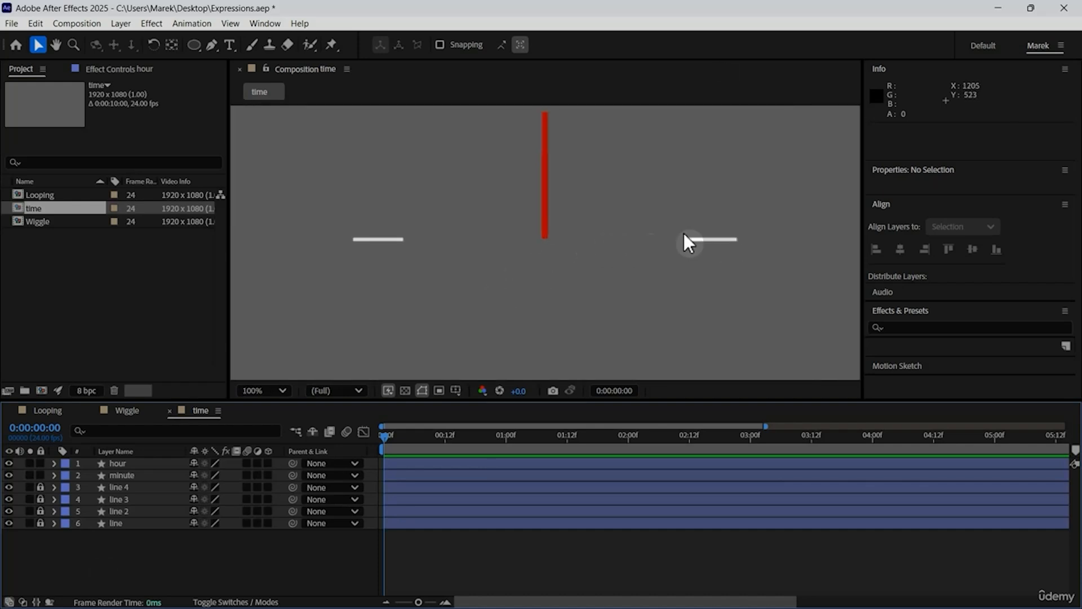
{"action": "key", "text": "period"}
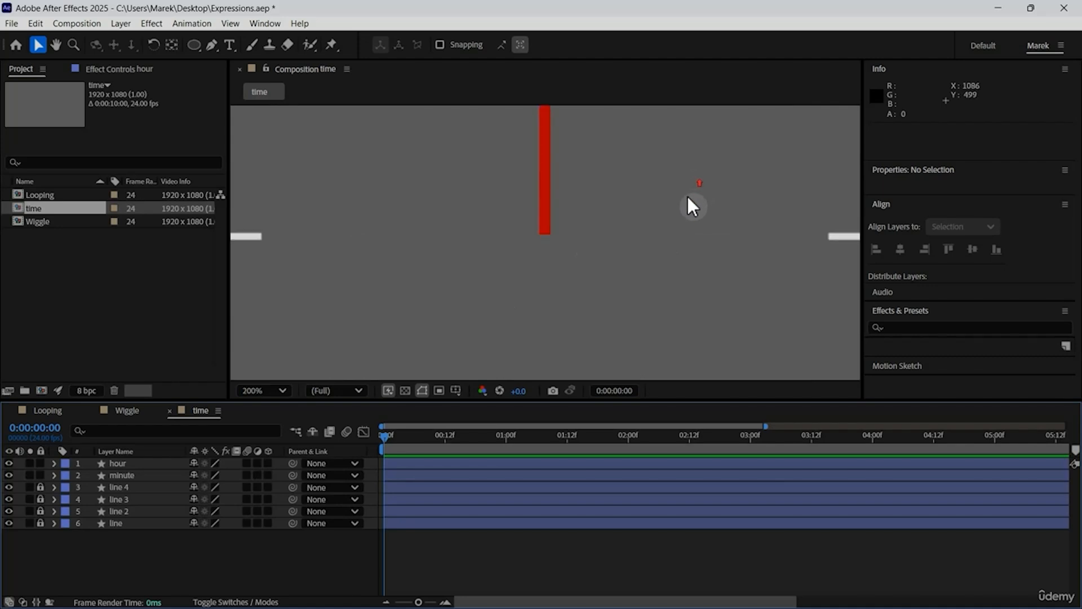
{"action": "key", "text": "space"}
{"action": "left_click_drag", "start_coordinate": [688, 183], "coordinate": [628, 302]}
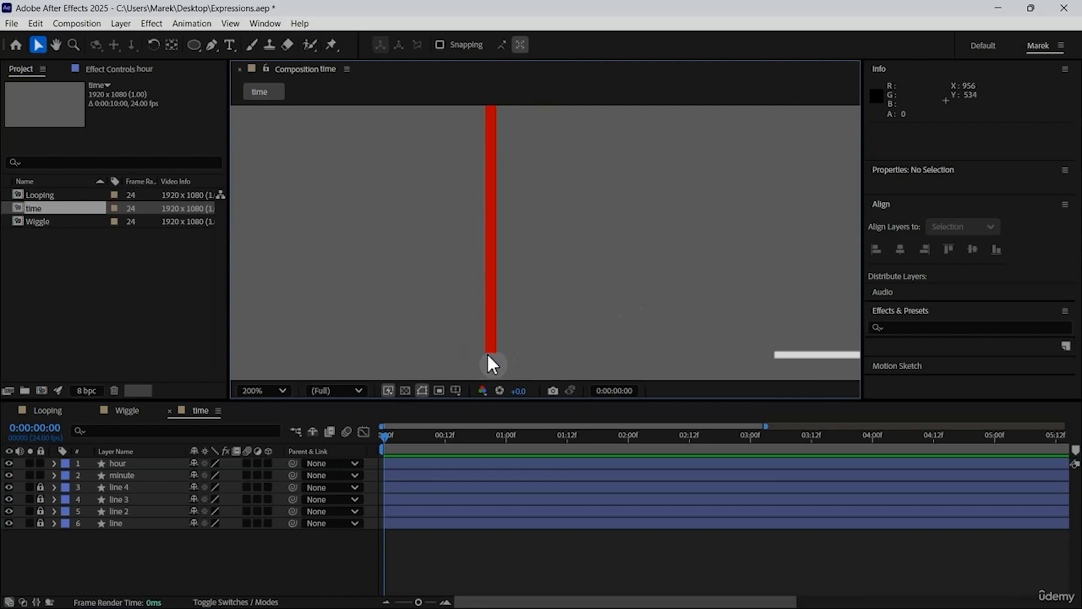
{"action": "left_click", "coordinate": [123, 464]}
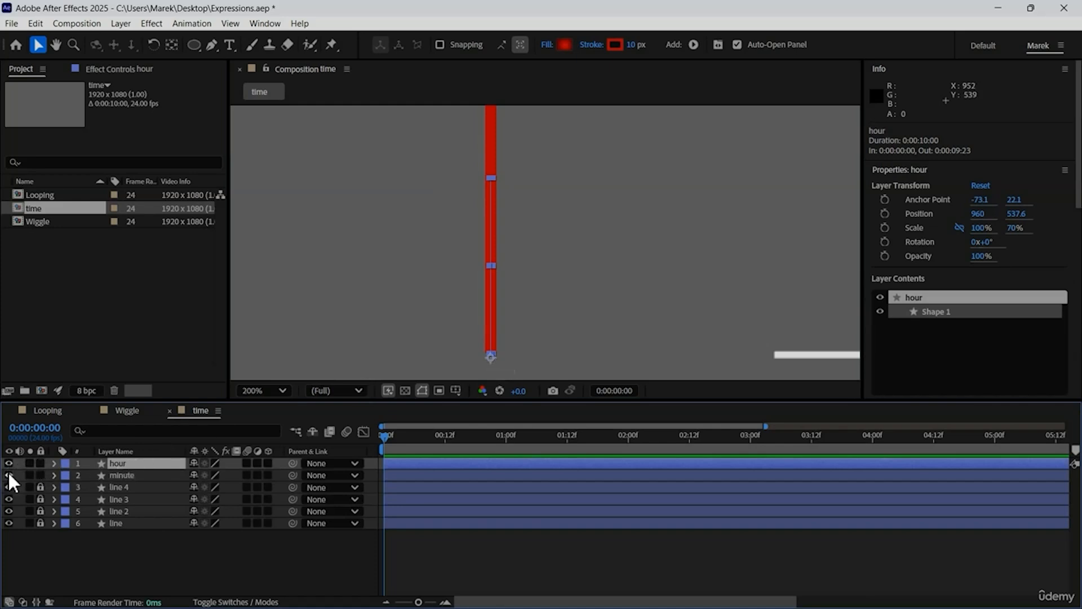
{"action": "left_click", "coordinate": [30, 463]}
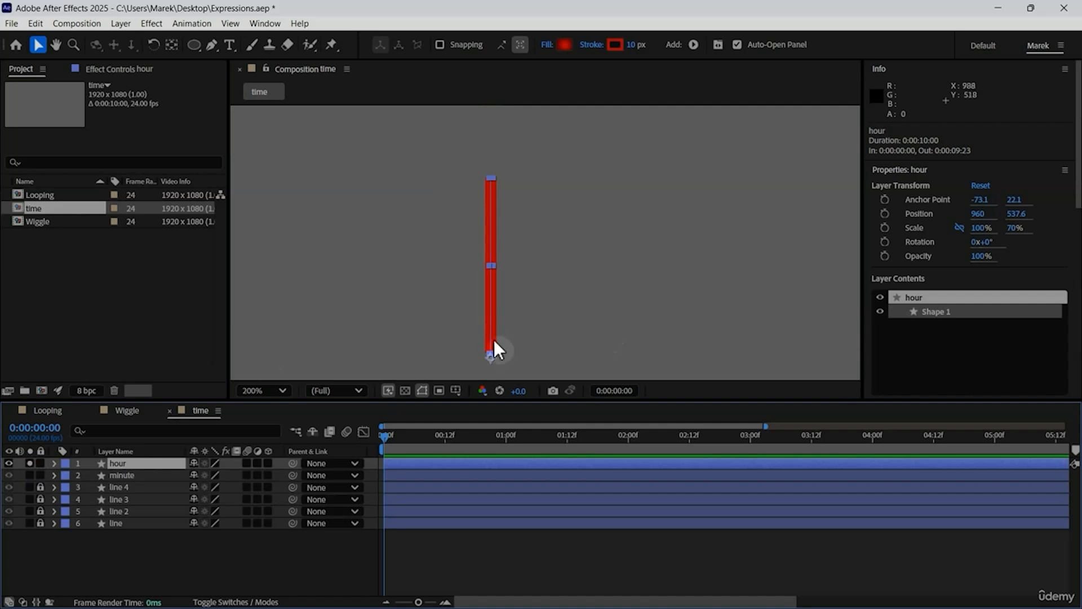
Solo the minute layer to examine its anchor point, and restore the full view of the clock and timeline
{"action": "left_click", "coordinate": [30, 474]}
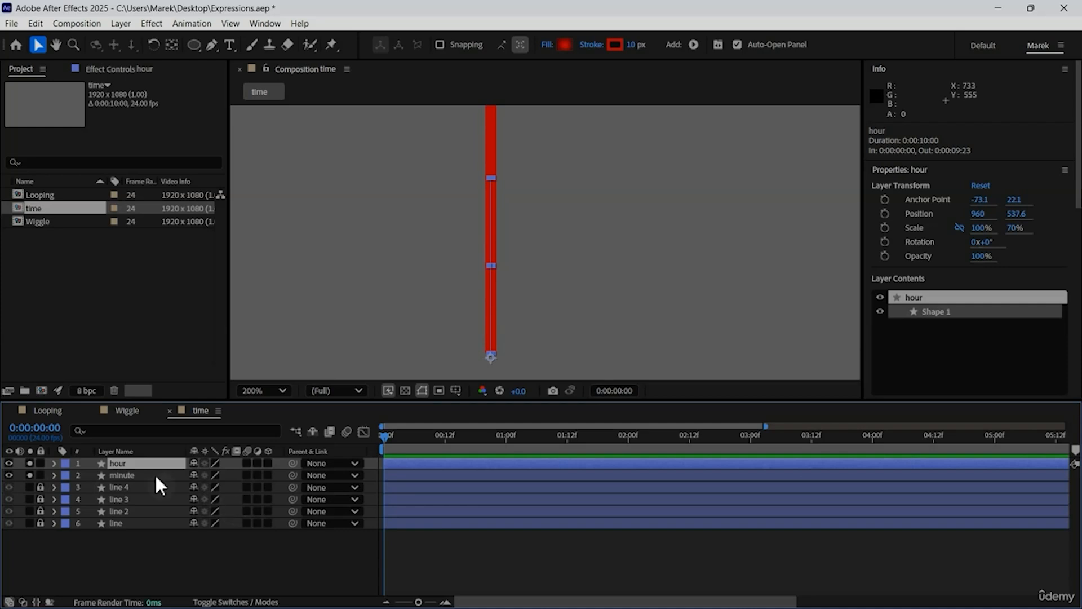
{"action": "left_click", "coordinate": [30, 462]}
{"action": "left_click", "coordinate": [150, 474]}
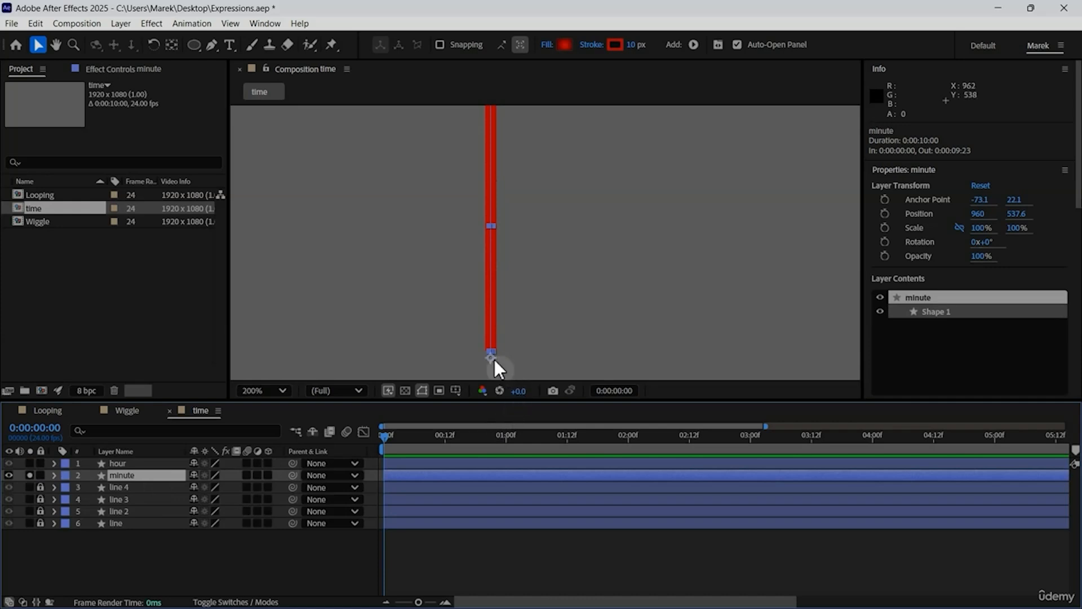
{"action": "left_click", "coordinate": [31, 474]}
{"action": "key", "text": "semicolon"}
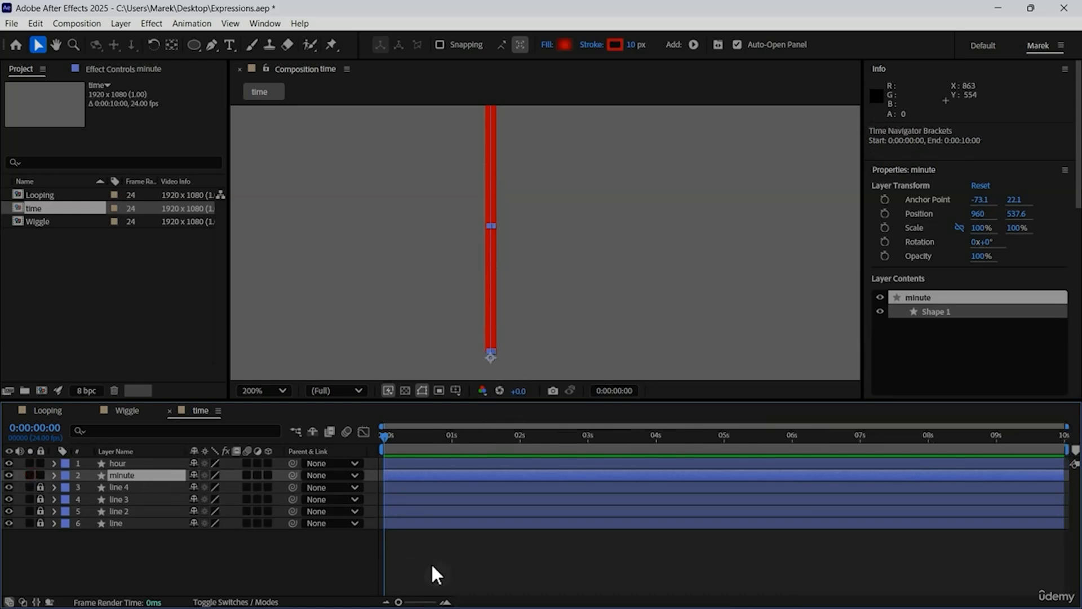
{"action": "left_click", "coordinate": [575, 276]}
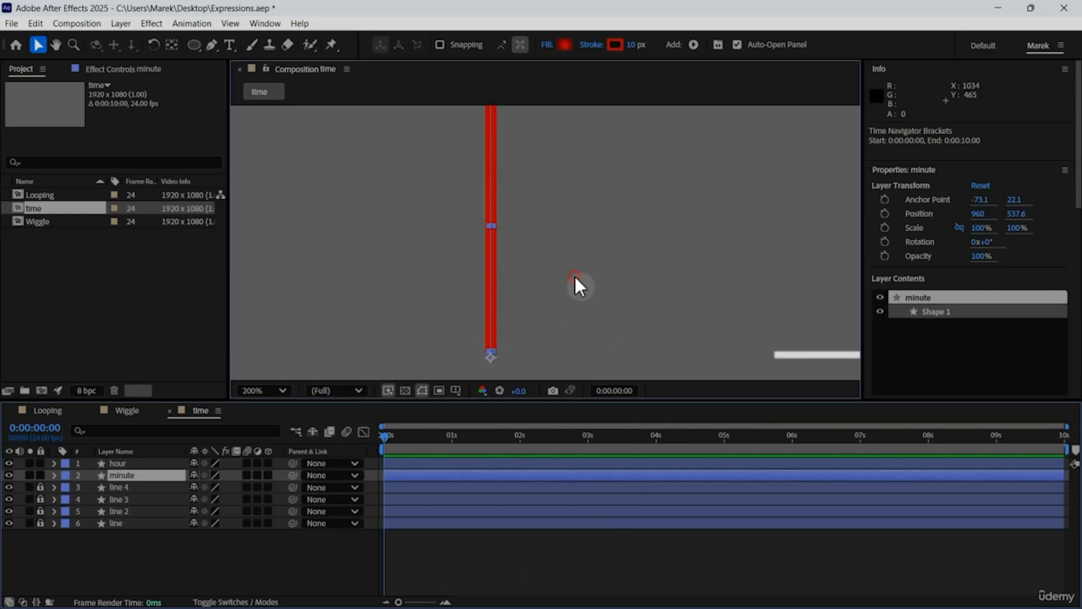
{"action": "key", "text": "shift+slash"}
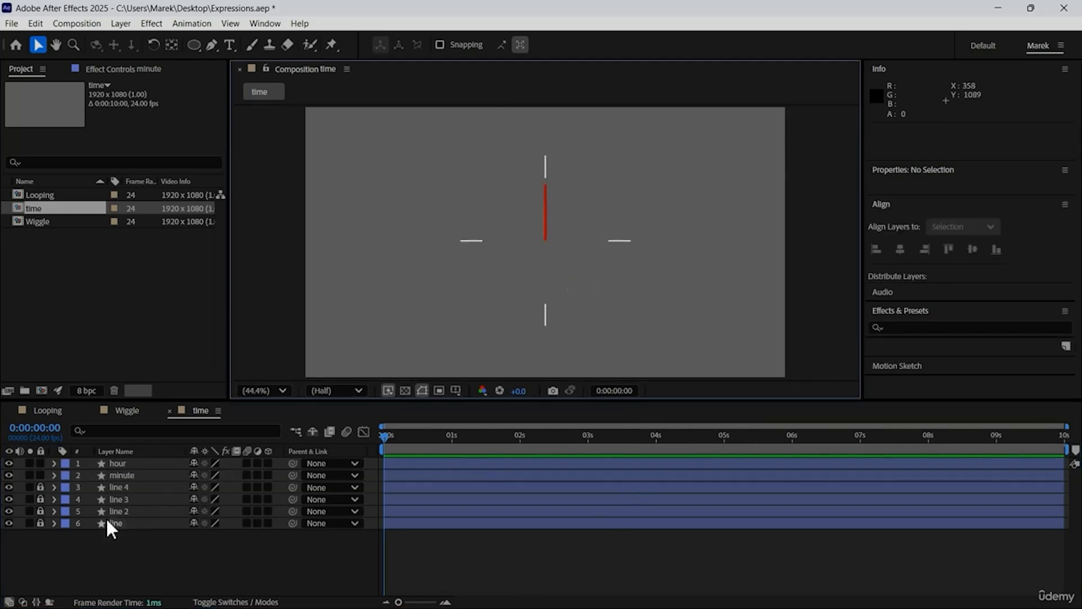
Add the expression time*90 to the hour layer's Rotation and preview the turning hand
{"action": "left_click", "coordinate": [115, 463]}
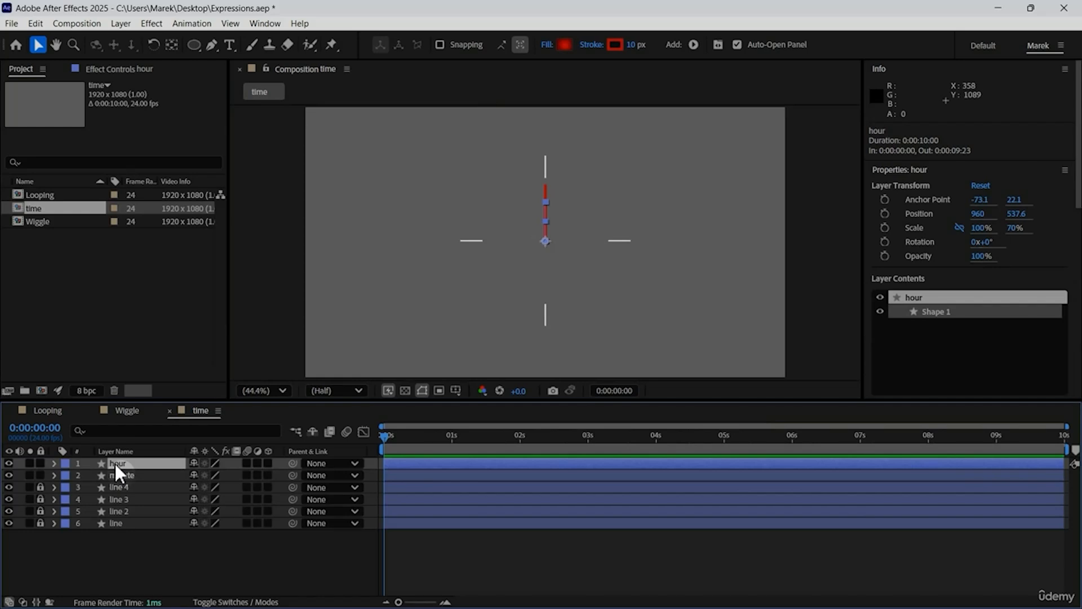
{"action": "key", "text": "r"}
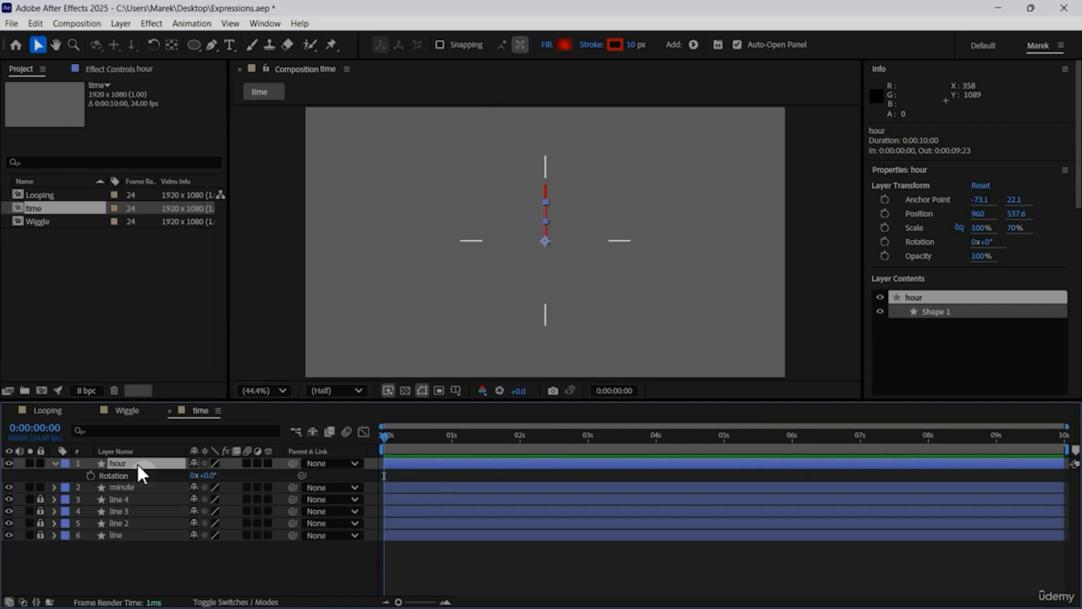
{"action": "left_click", "coordinate": [92, 475], "text": "alt"}
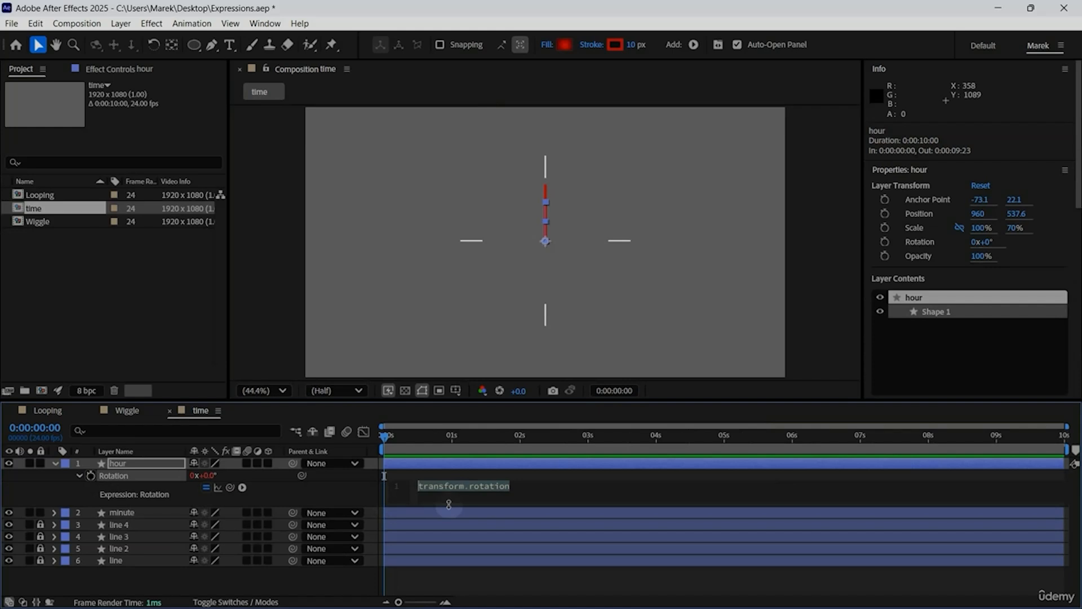
{"action": "type", "text": "tim"}
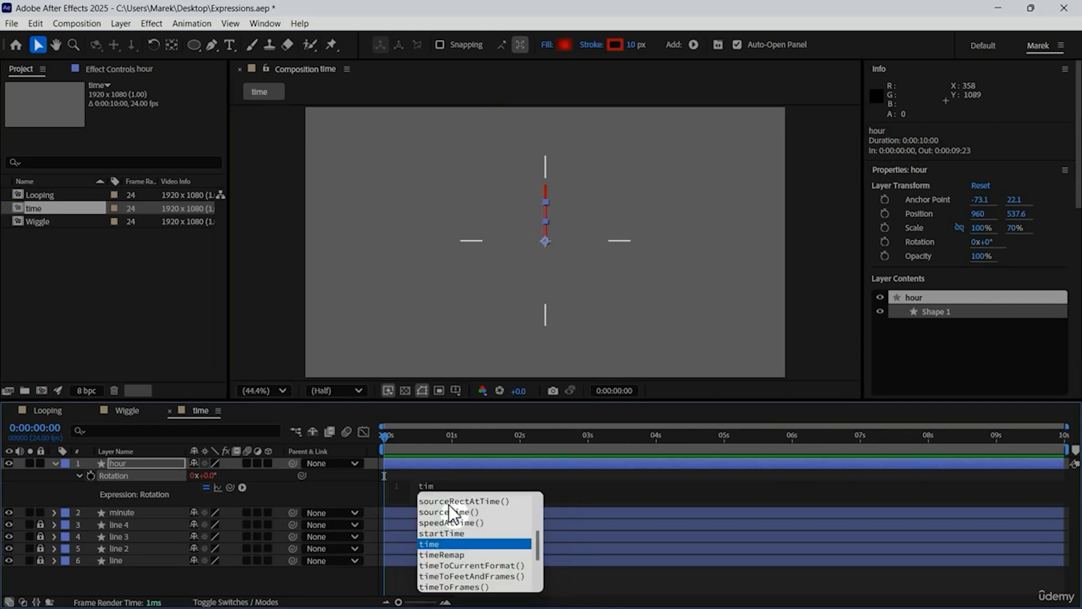
{"action": "key", "text": "Return"}
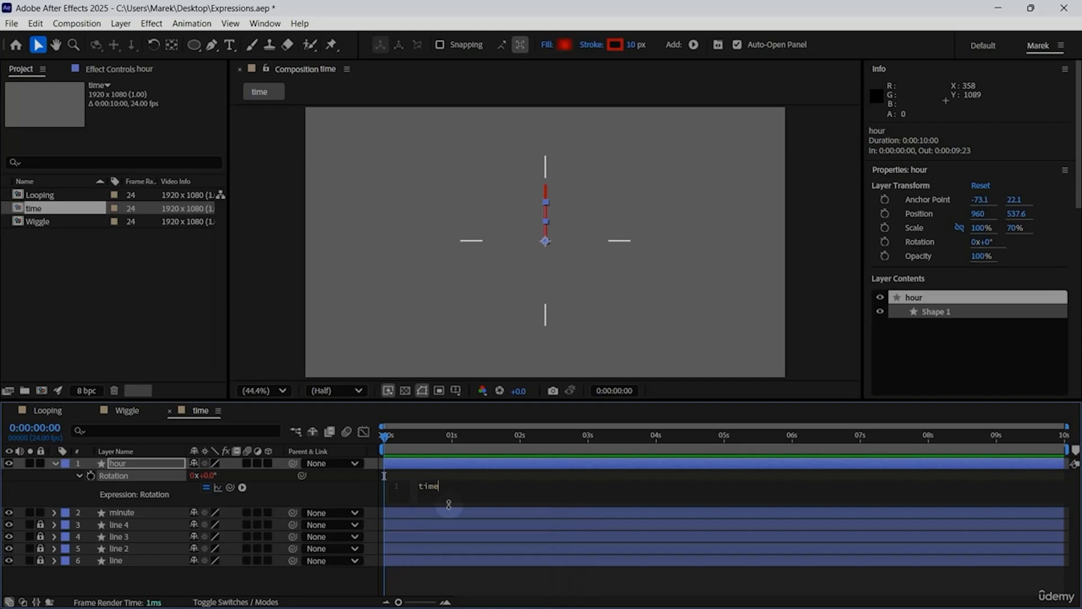
{"action": "type", "text": "*"}
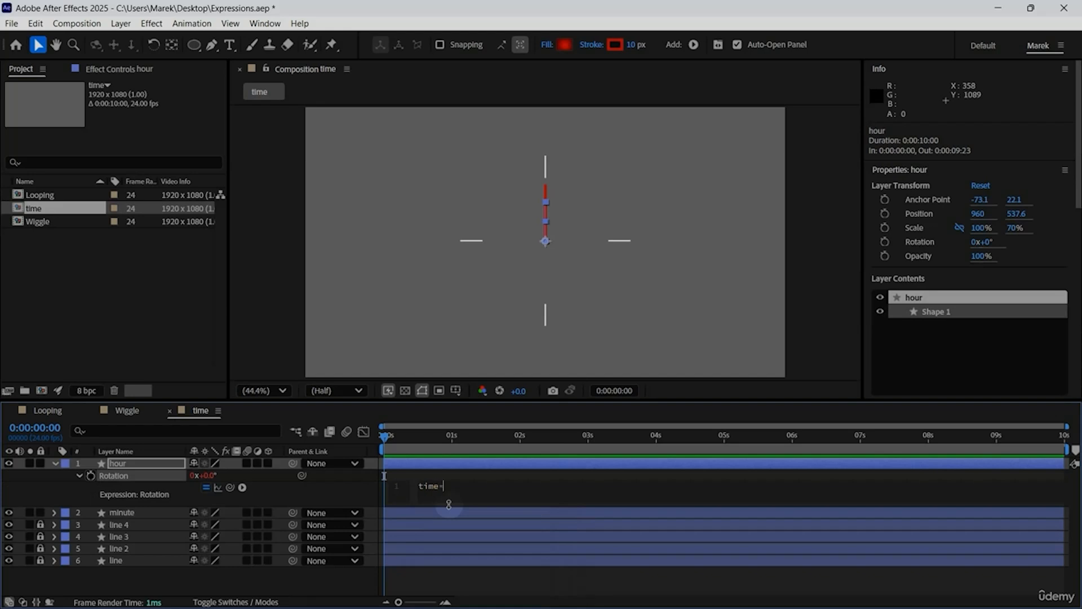
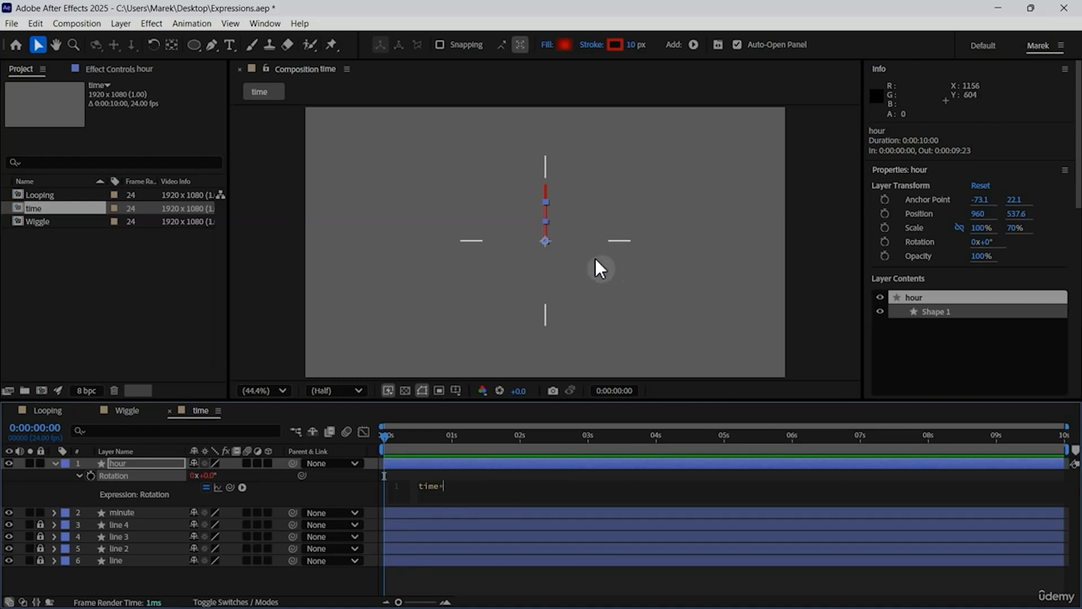
{"action": "type", "text": "90"}
{"action": "left_click", "coordinate": [305, 489]}
{"action": "key", "text": "space"}
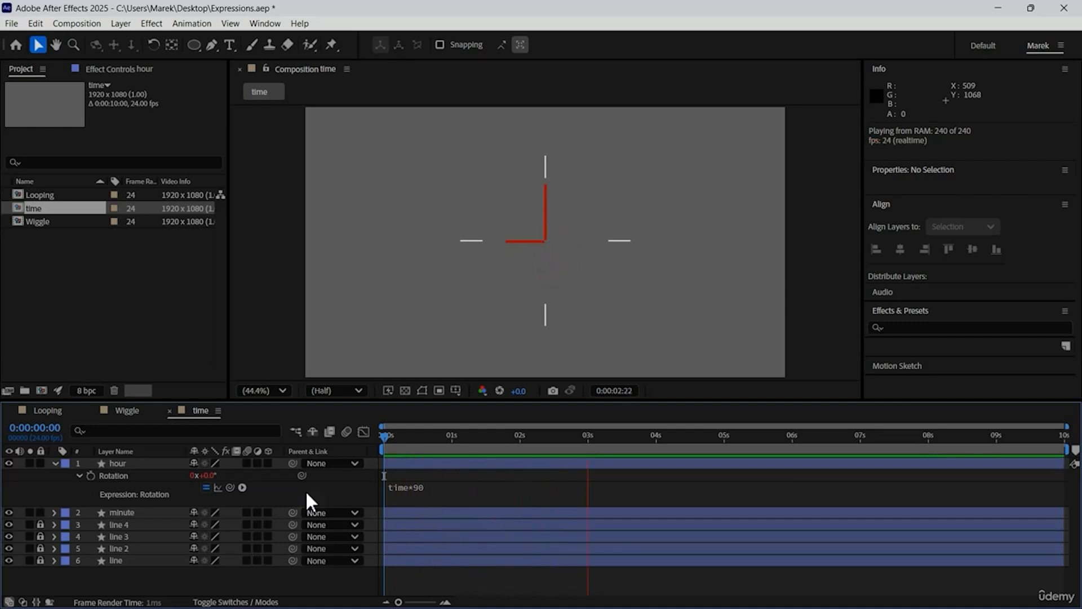
Check the hour hand's rotation at 1 second and at 2 seconds
{"action": "left_click", "coordinate": [385, 431]}
{"action": "left_click_drag", "start_coordinate": [393, 435], "coordinate": [454, 445]}
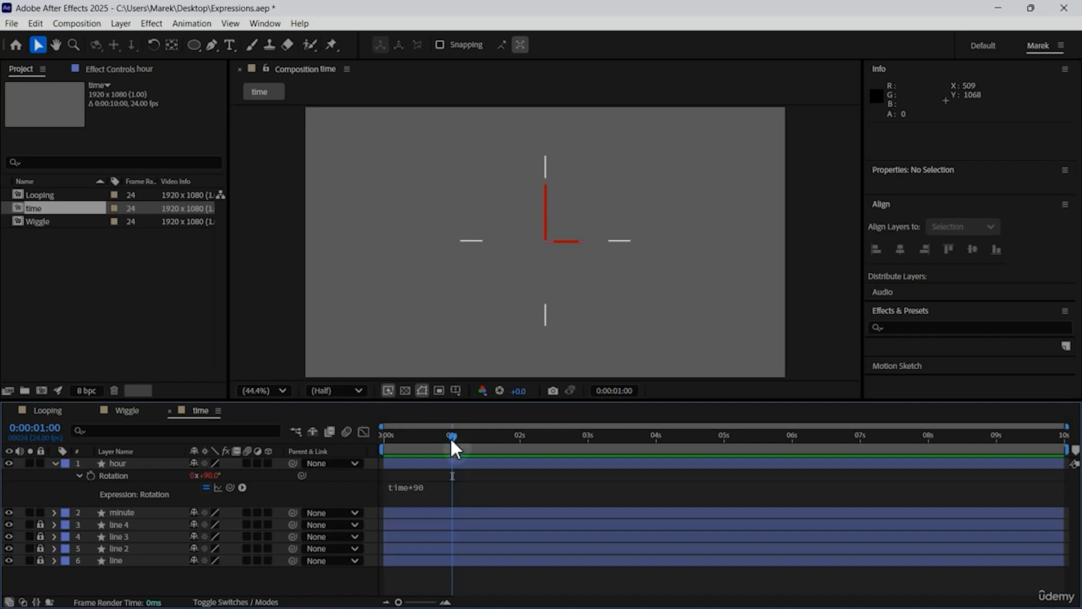
{"action": "left_click_drag", "start_coordinate": [451, 440], "coordinate": [523, 446]}
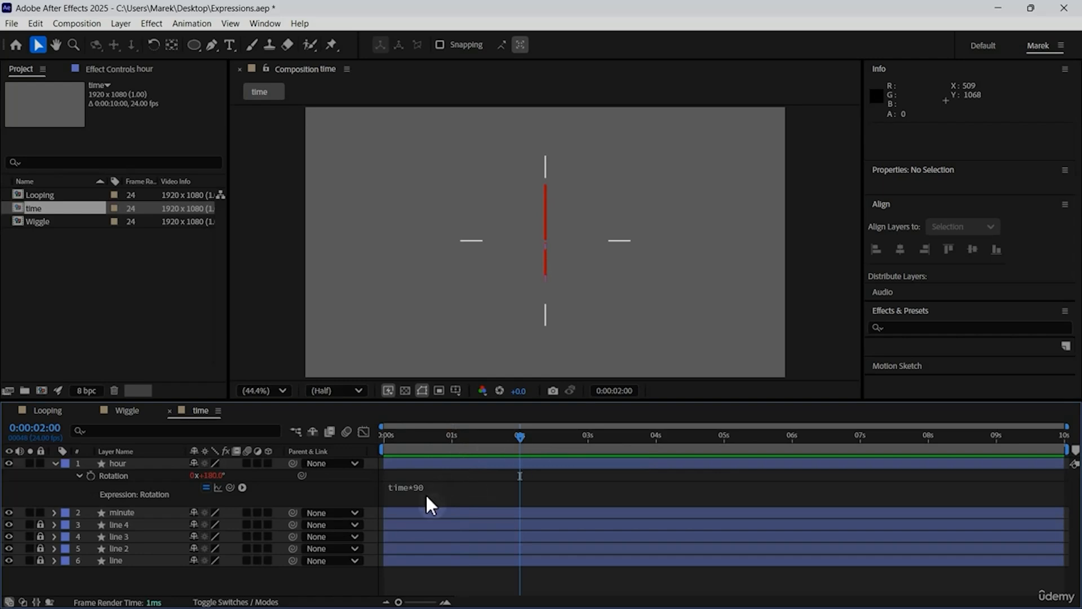
Change the hour layer's Rotation expression to time*45 and check the hand's angle from 0 to 2 seconds
{"action": "left_click", "coordinate": [411, 487]}
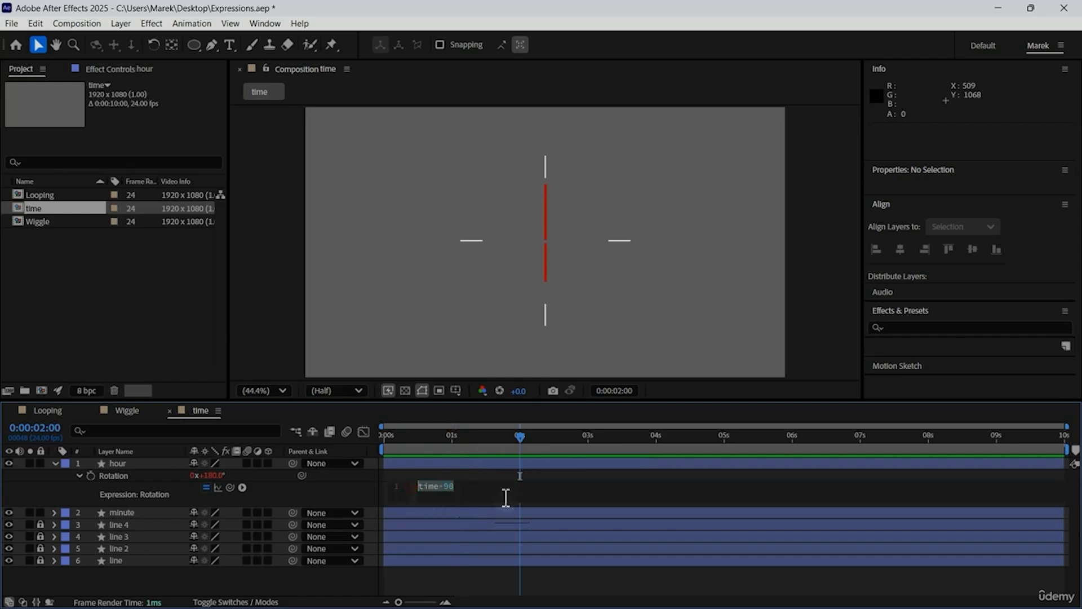
{"action": "left_click", "coordinate": [551, 502]}
{"action": "key", "text": "BackSpace"}
{"action": "key", "text": "BackSpace"}
{"action": "type", "text": "45"}
{"action": "left_click", "coordinate": [325, 492]}
{"action": "left_click_drag", "start_coordinate": [385, 434], "coordinate": [372, 436]}
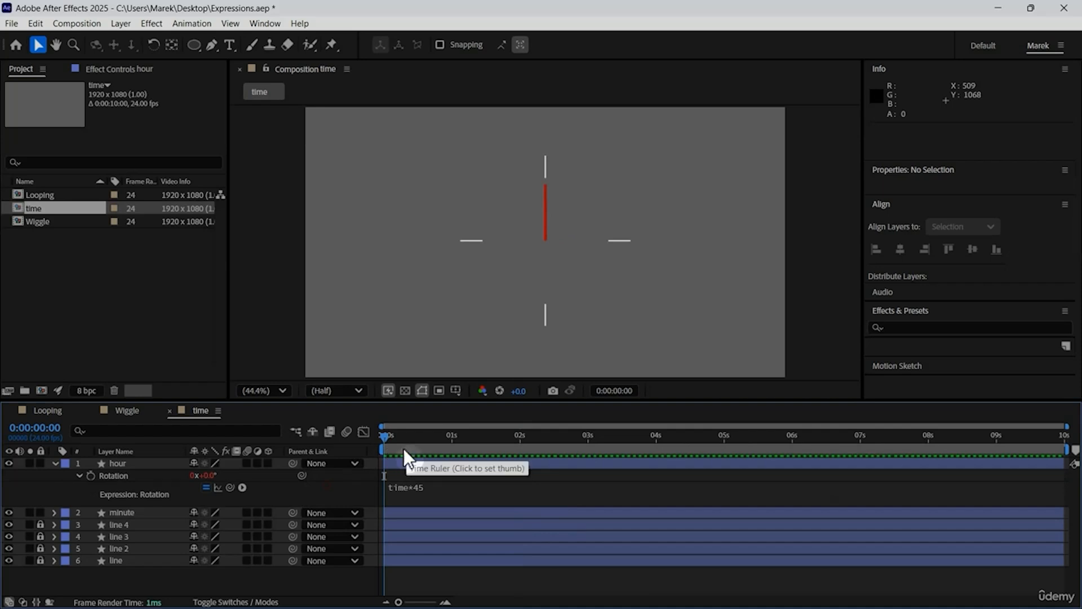
{"action": "left_click_drag", "start_coordinate": [404, 441], "coordinate": [519, 445]}
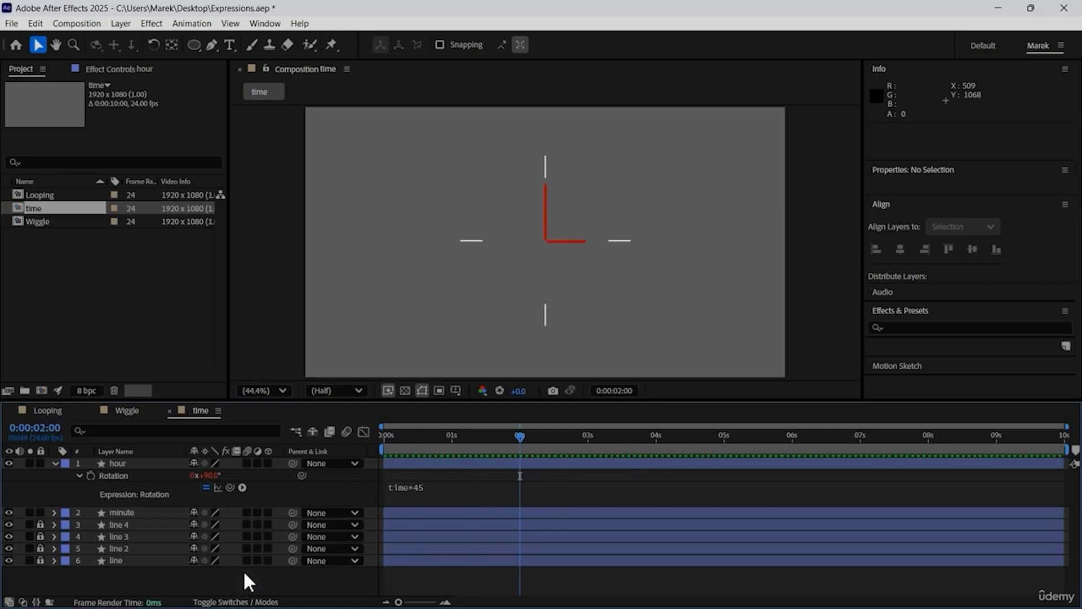
Preview the hour hand, add the expression time*180 to the minute layer's Rotation, and preview both hands
{"action": "key", "text": "space"}
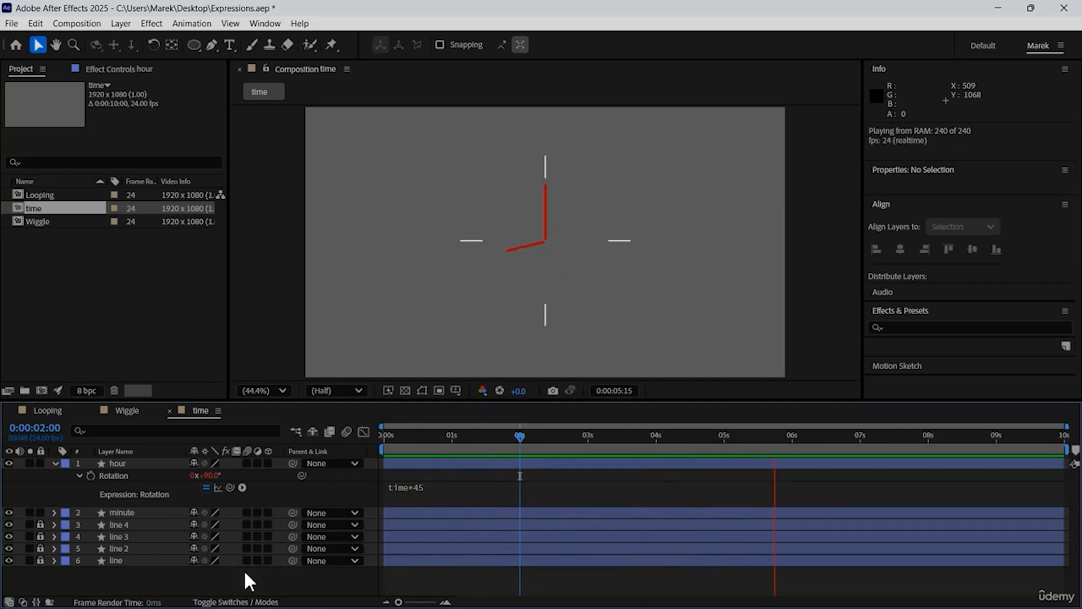
{"action": "key", "text": "space"}
{"action": "left_click", "coordinate": [133, 510]}
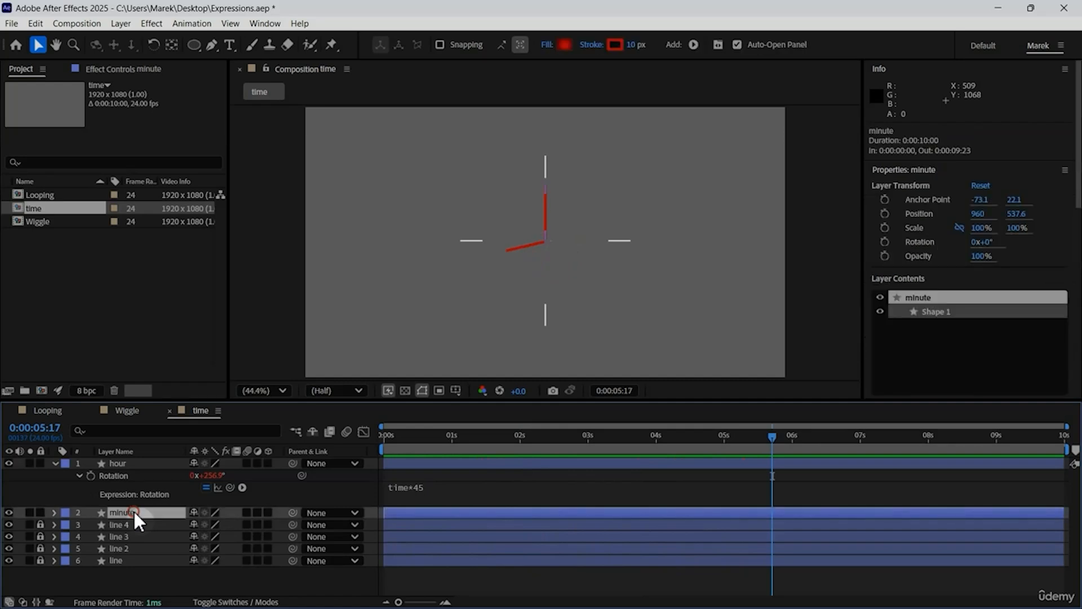
{"action": "key", "text": "r"}
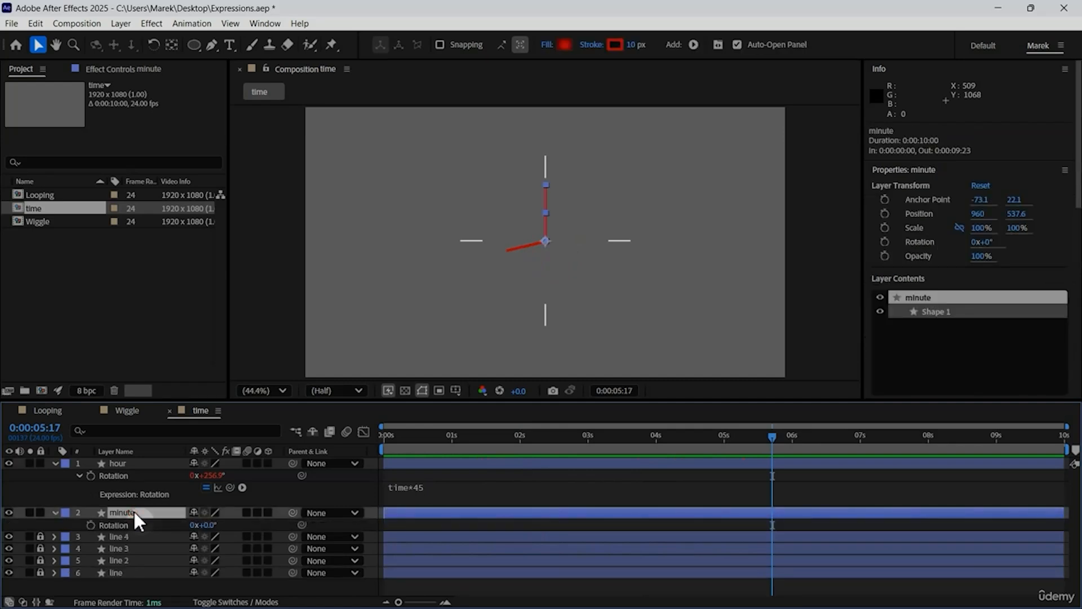
{"action": "left_click", "coordinate": [90, 523], "text": "alt"}
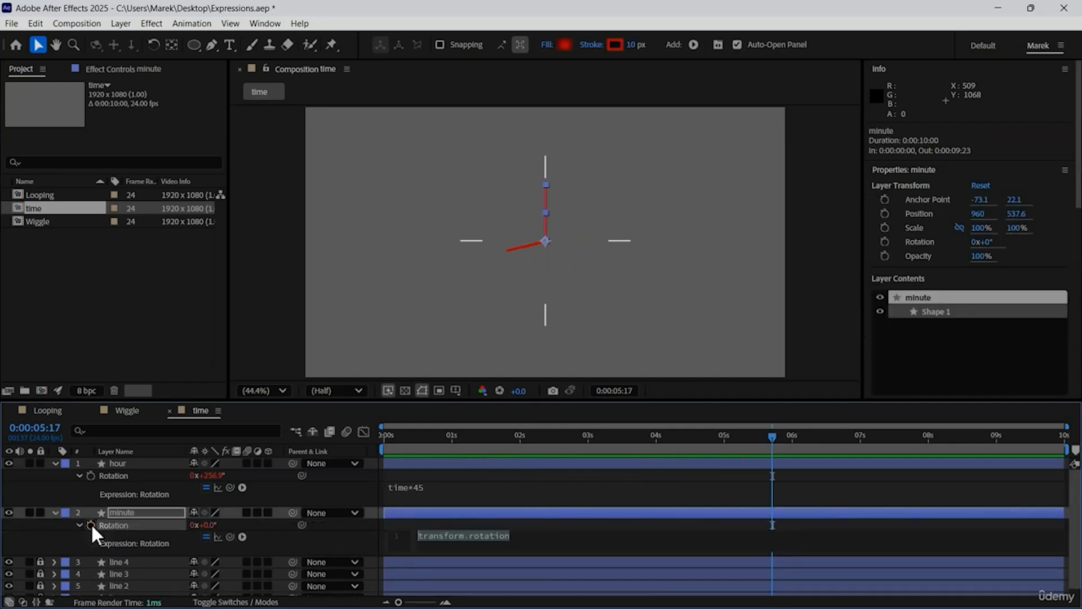
{"action": "type", "text": "t"}
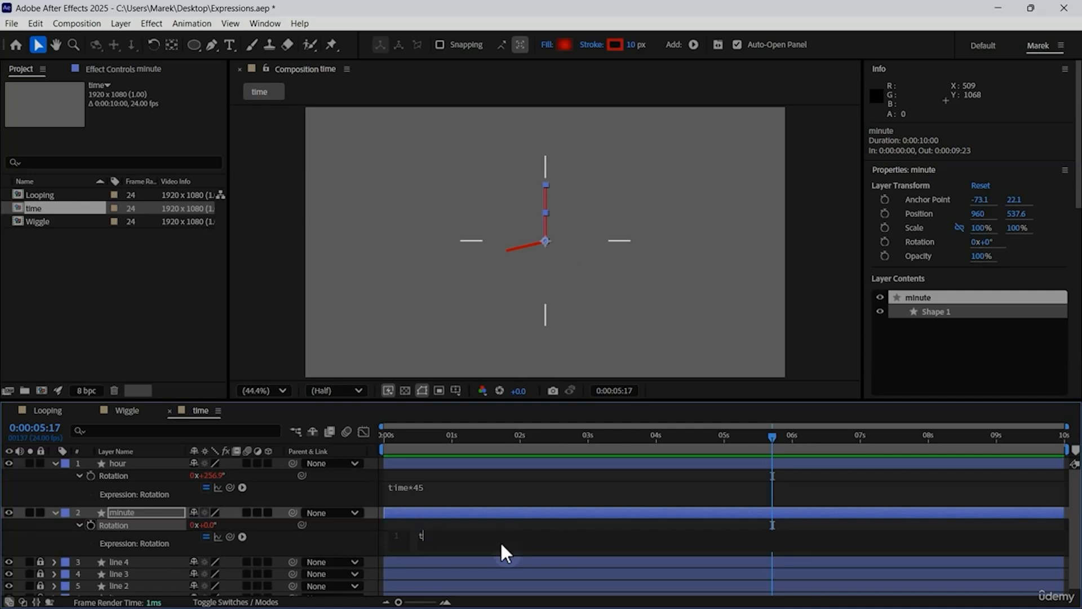
{"action": "type", "text": "ime*"}
{"action": "type", "text": "180"}
{"action": "left_click", "coordinate": [343, 534]}
{"action": "key", "text": "space"}
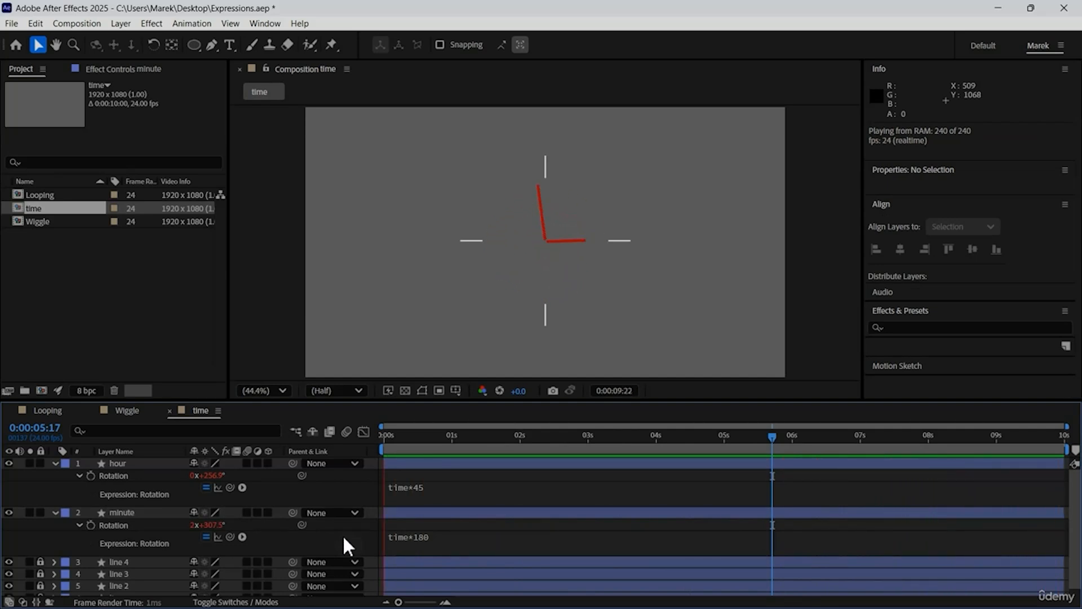
{"action": "key", "text": "space"}
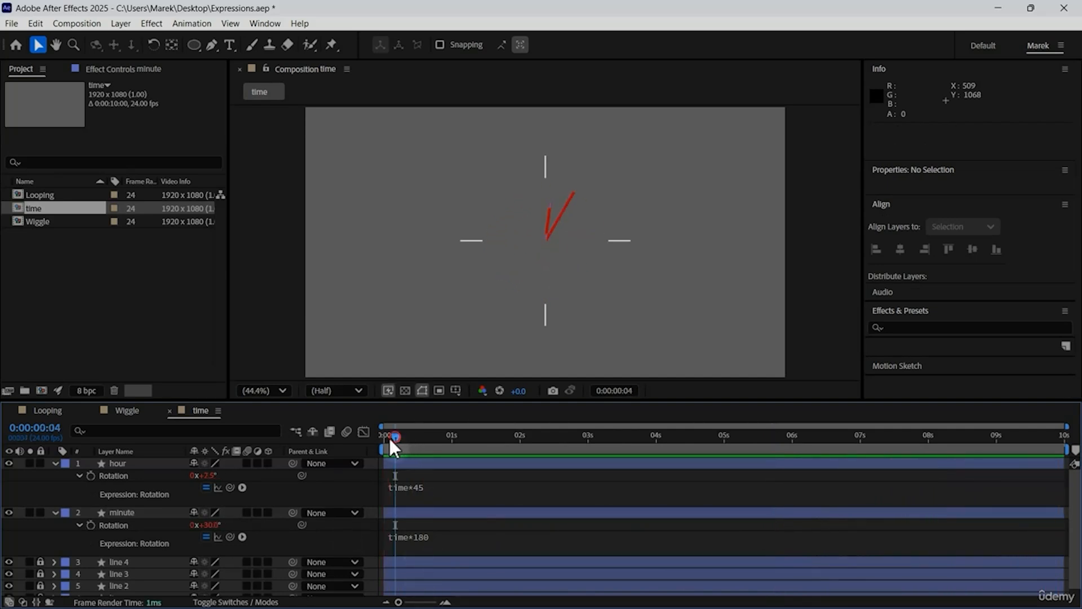
Check the rotation of both clock hands at 0, 2, 4 and 6 seconds
{"action": "left_click", "coordinate": [379, 438]}
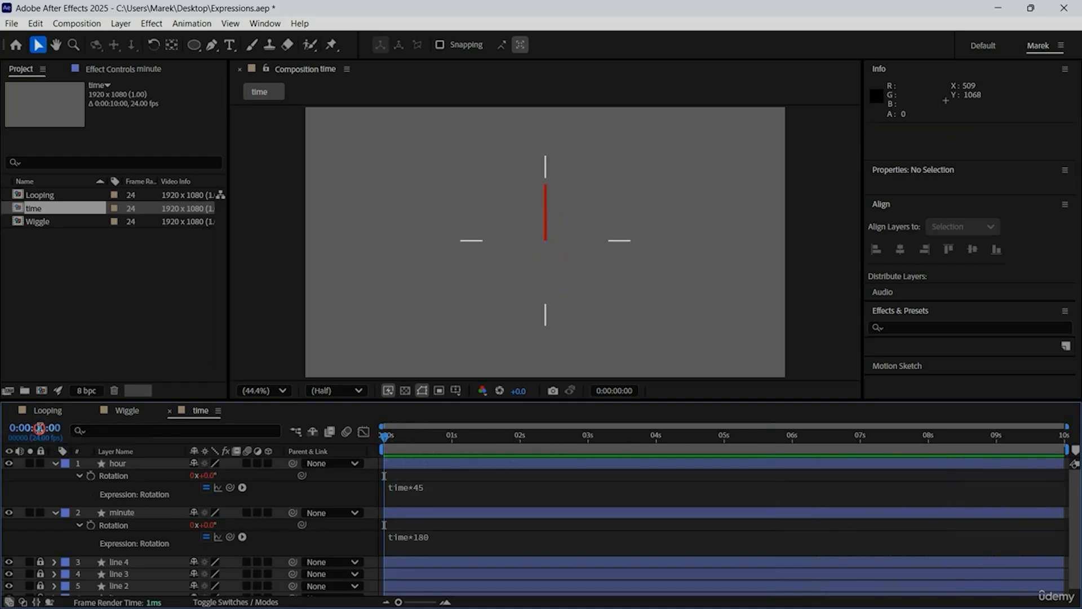
{"action": "left_click", "coordinate": [39, 430]}
{"action": "type", "text": "200"}
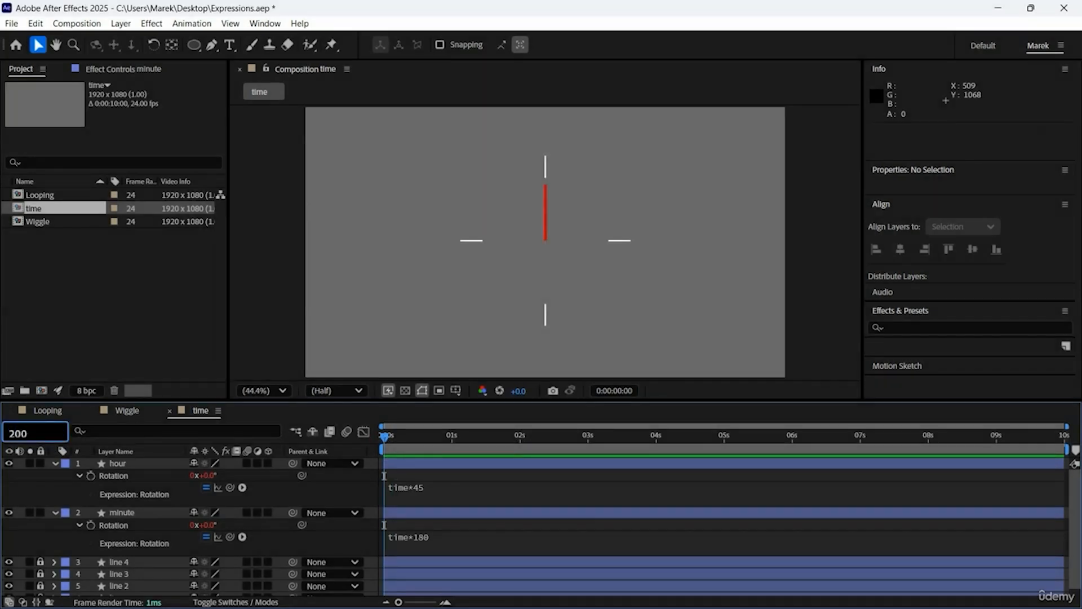
{"action": "key", "text": "Return"}
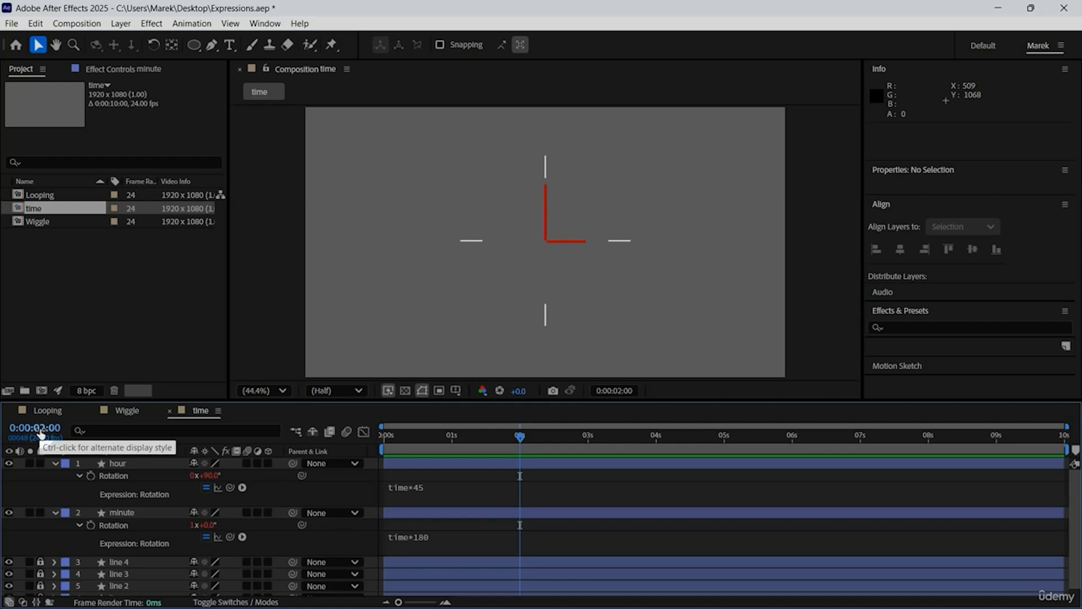
{"action": "left_click", "coordinate": [39, 430]}
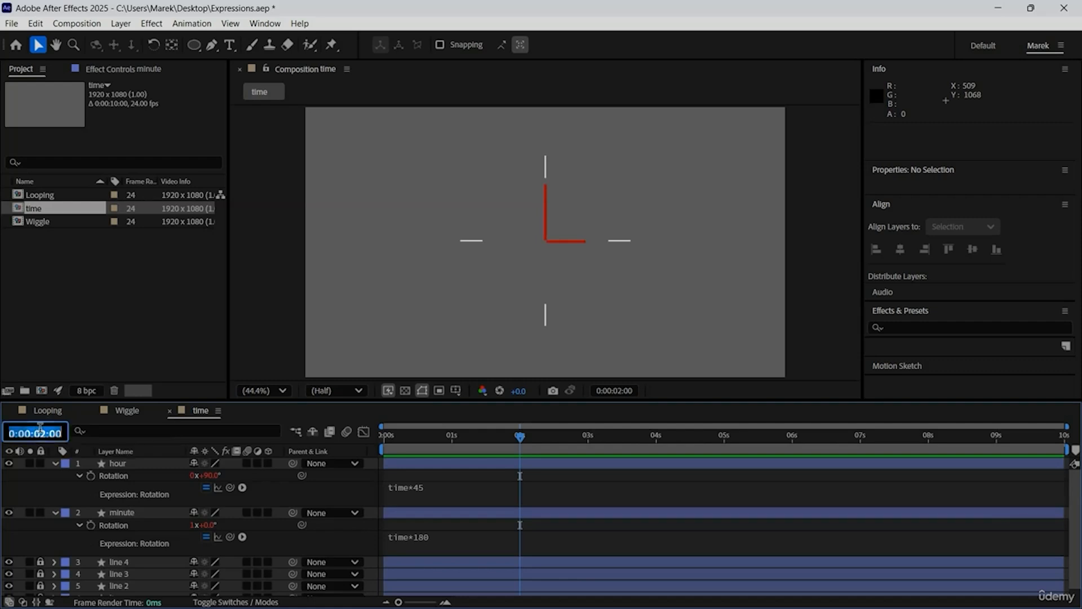
{"action": "type", "text": "400"}
{"action": "key", "text": "Return"}
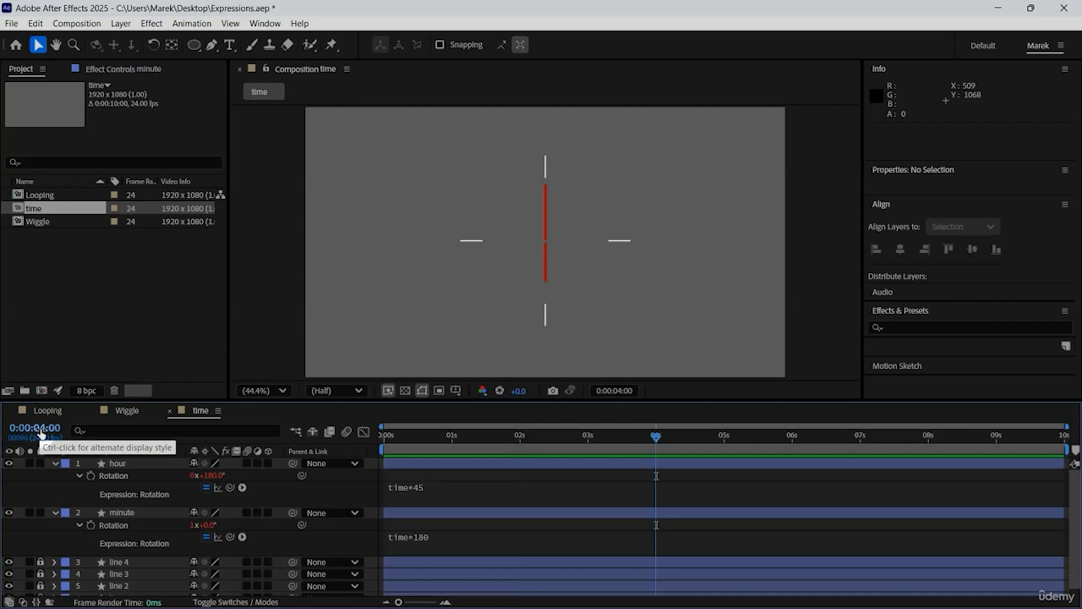
{"action": "left_click", "coordinate": [42, 429]}
{"action": "type", "text": "600"}
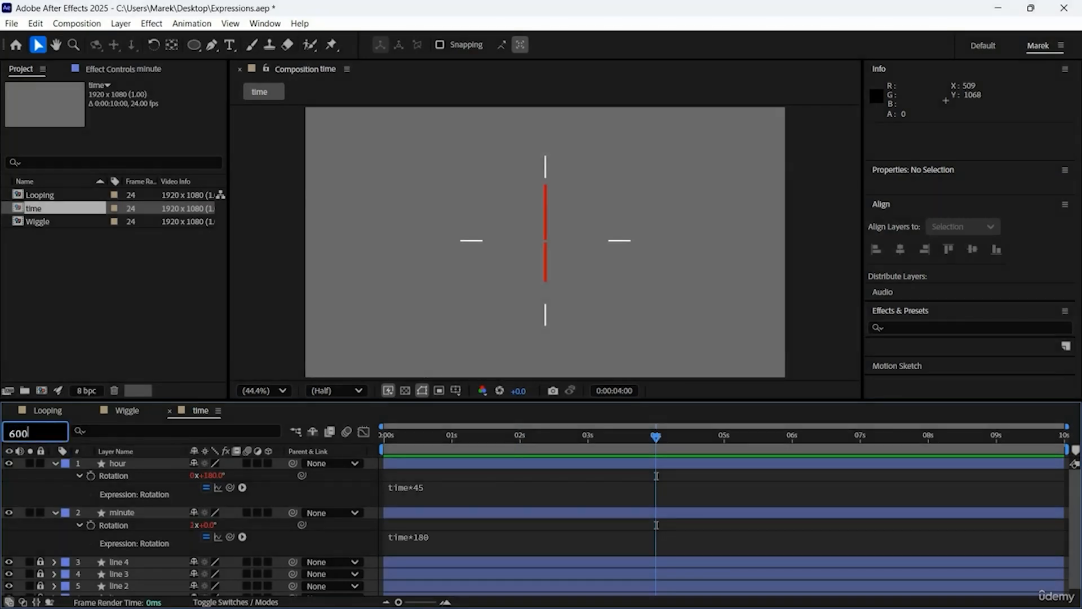
{"action": "key", "text": "Return"}
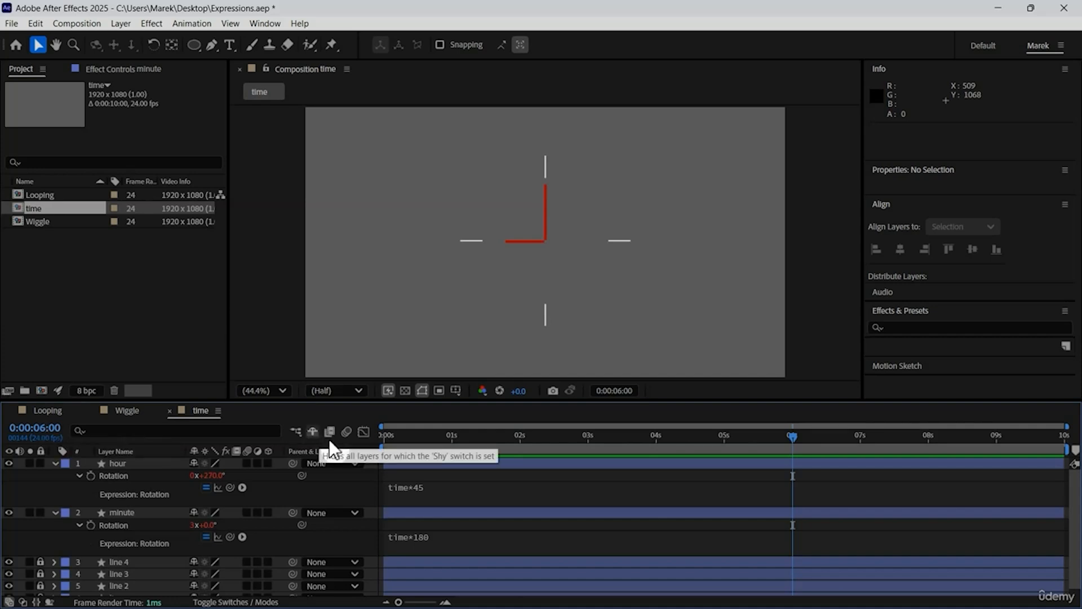
Play the clock animation, stop at 8 seconds to check both hands, and save the project
{"action": "key", "text": "space"}
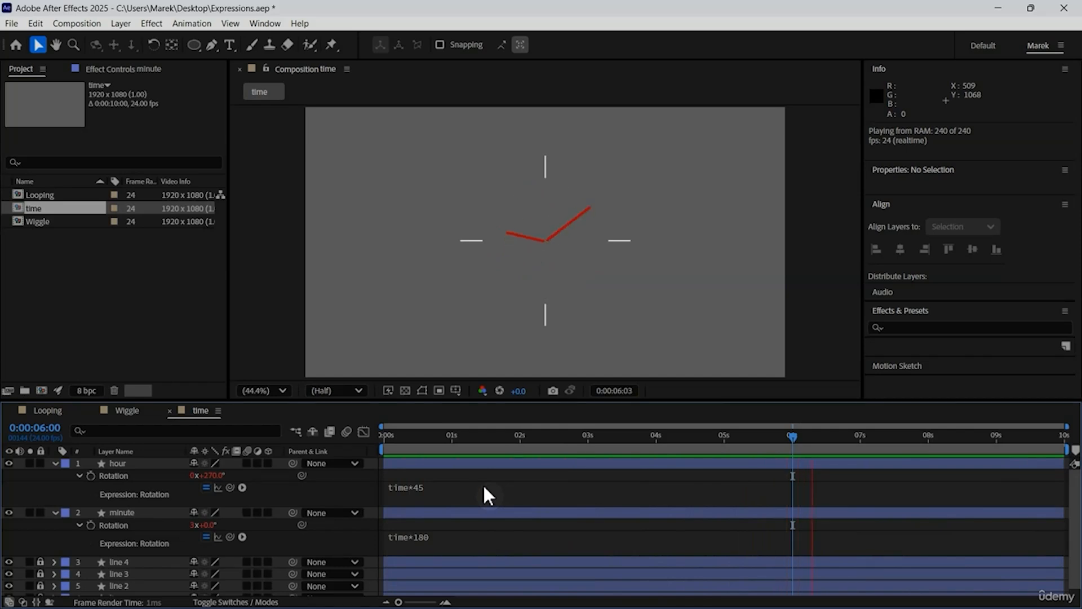
{"action": "key", "text": "space"}
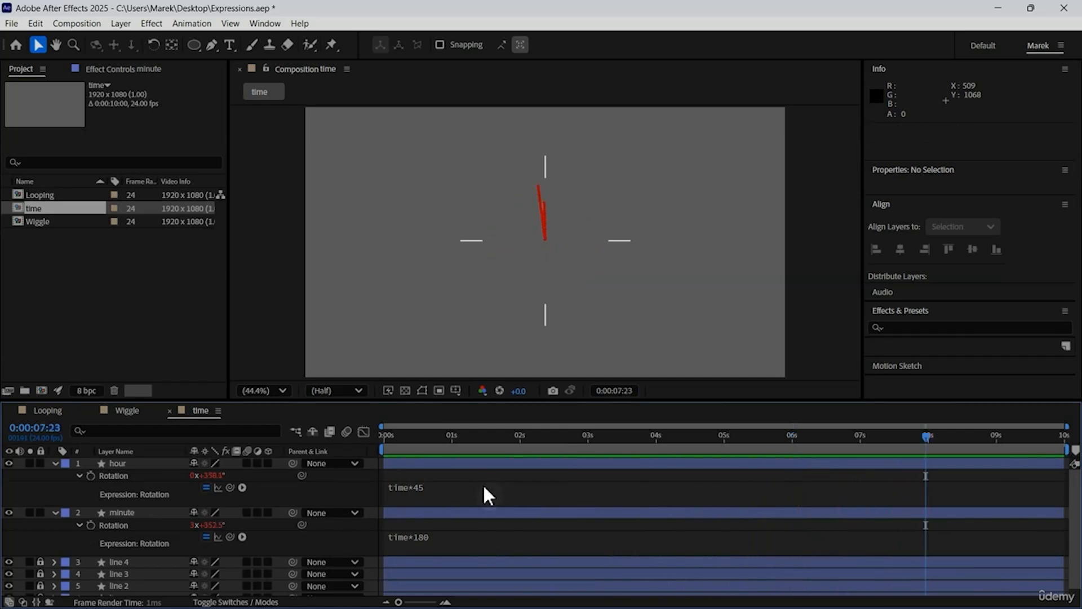
{"action": "key", "text": "Page_Down"}
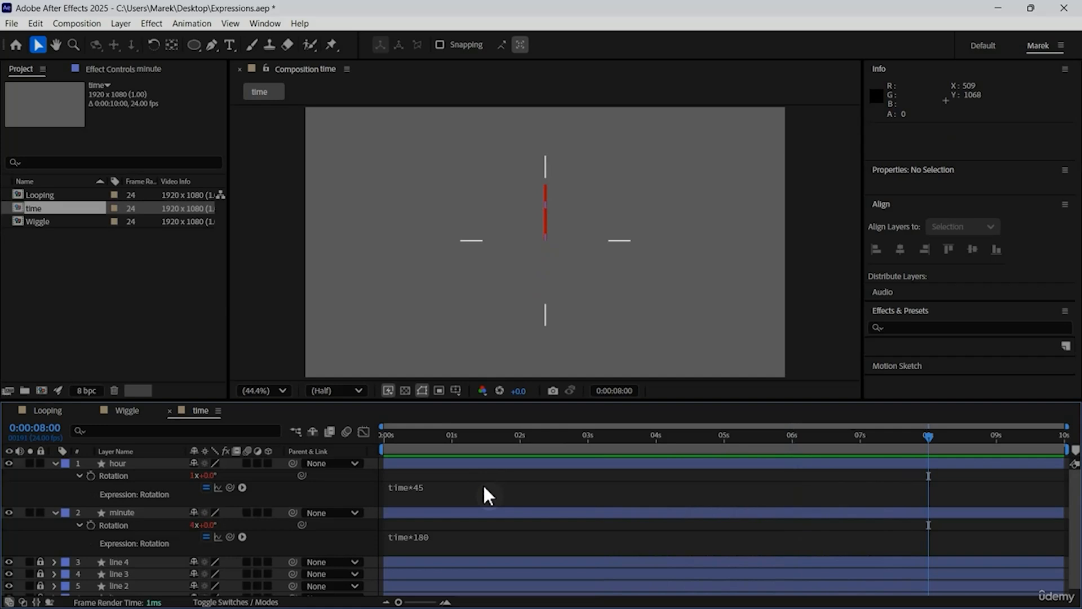
{"action": "key", "text": "ctrl+s"}
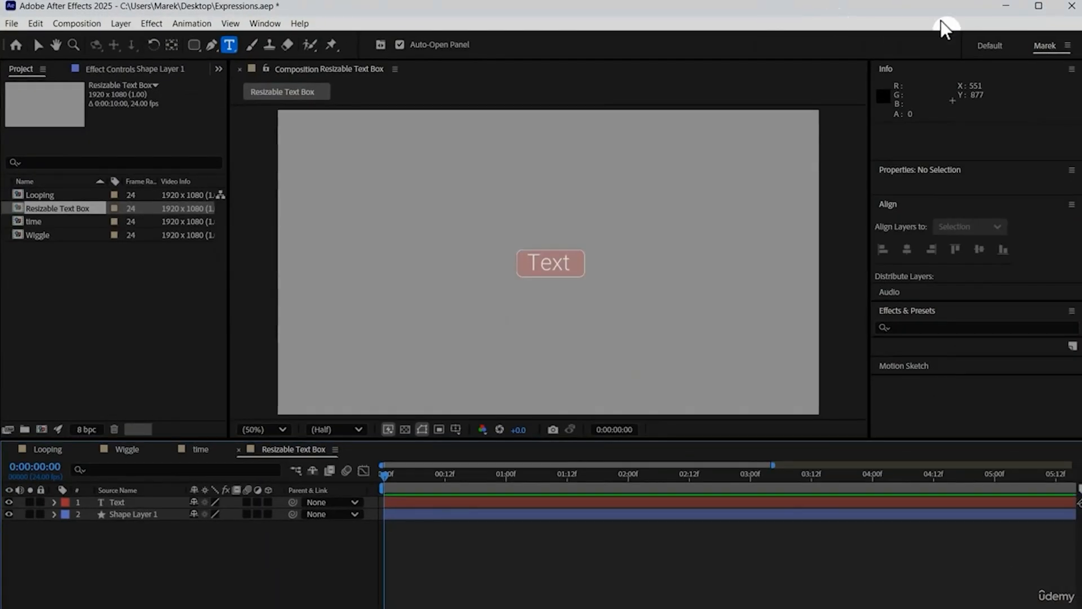
Maximize the program window with the Resizable Text Box composition open and activate the Selection tool
{"action": "left_click", "coordinate": [1035, 10]}
{"action": "mouse_move", "coordinate": [1047, 12]}
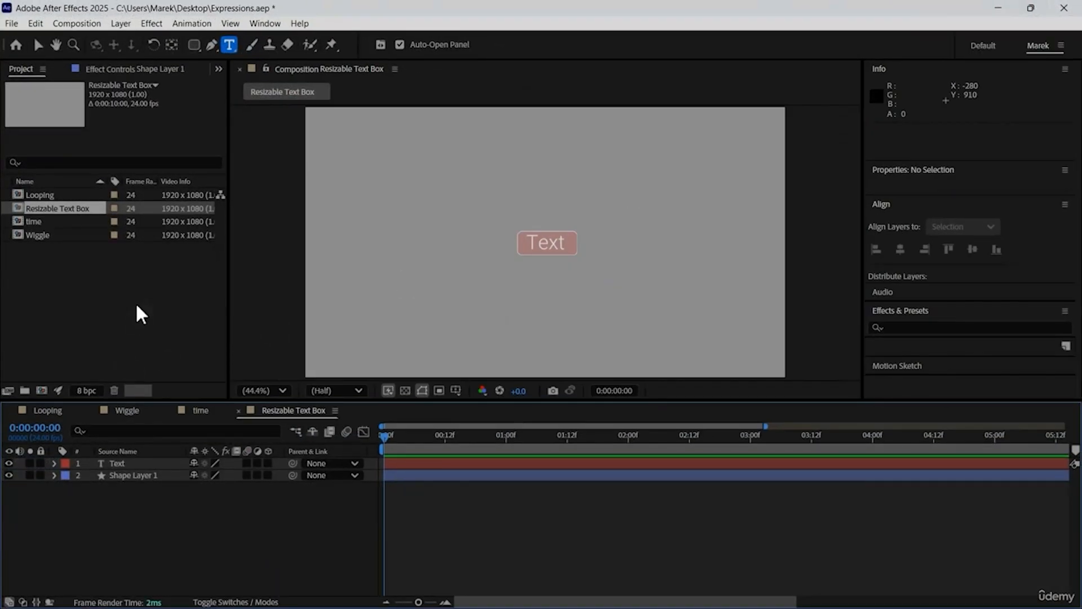
{"action": "key", "text": "v"}
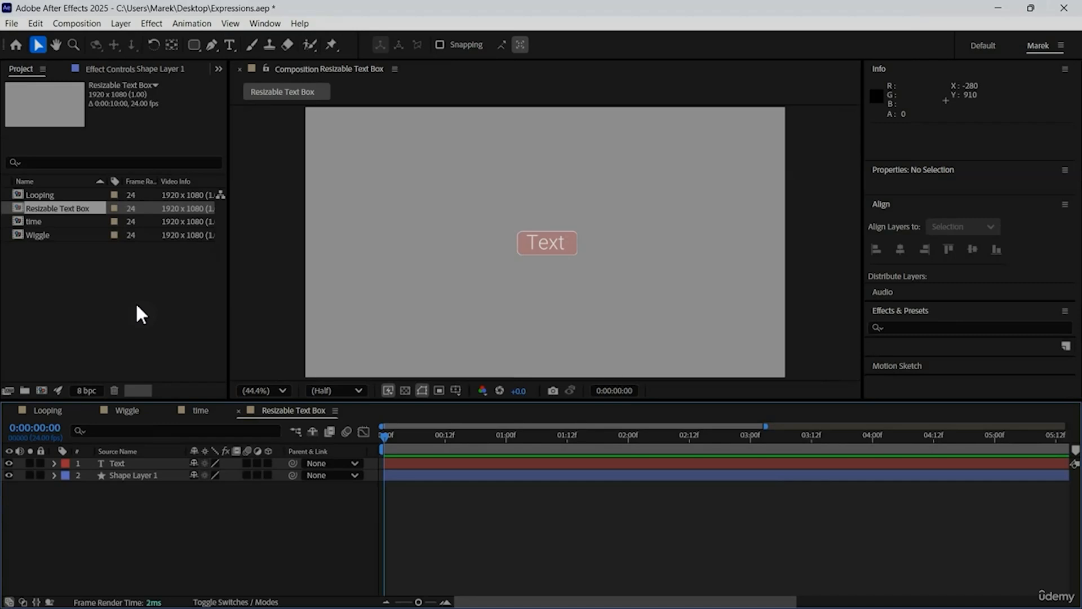
Examine the Text layer and Shape Layer 1, including the text's paragraph and alignment options
{"action": "left_click", "coordinate": [144, 461]}
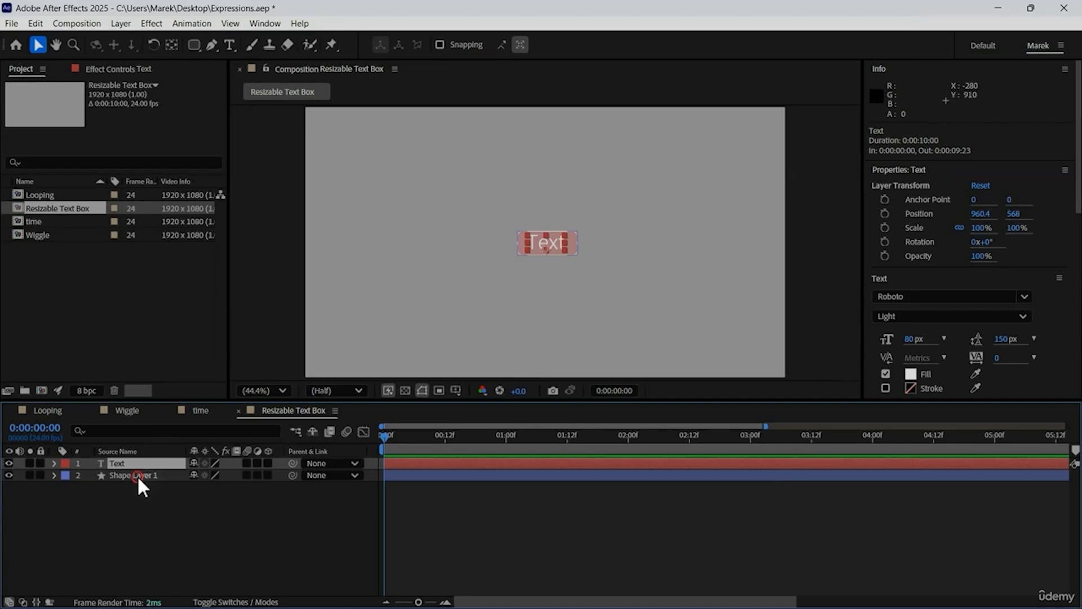
{"action": "left_click", "coordinate": [137, 474]}
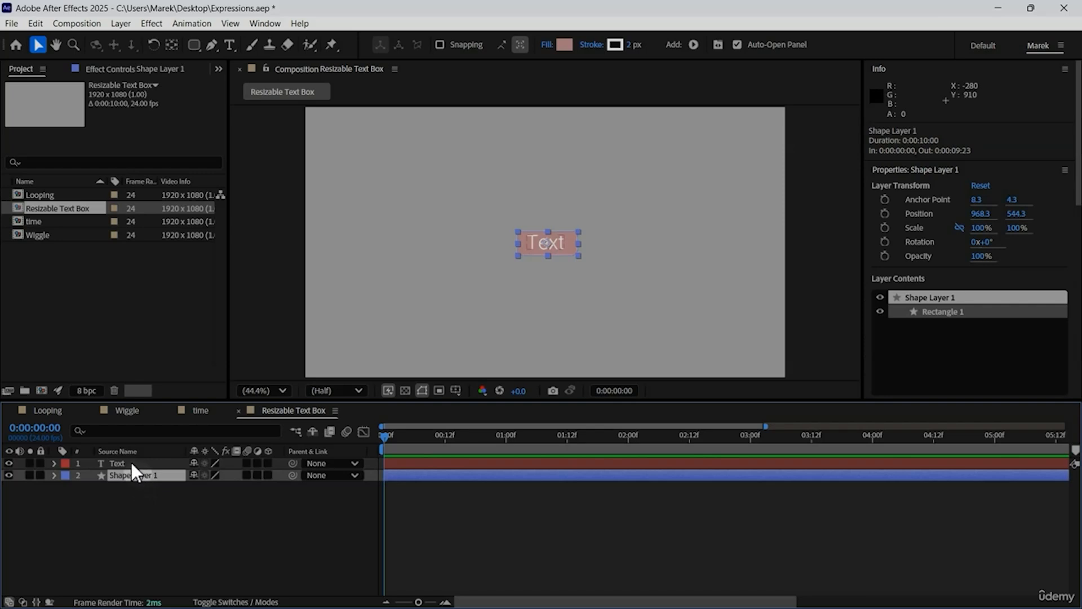
{"action": "left_click", "coordinate": [131, 462]}
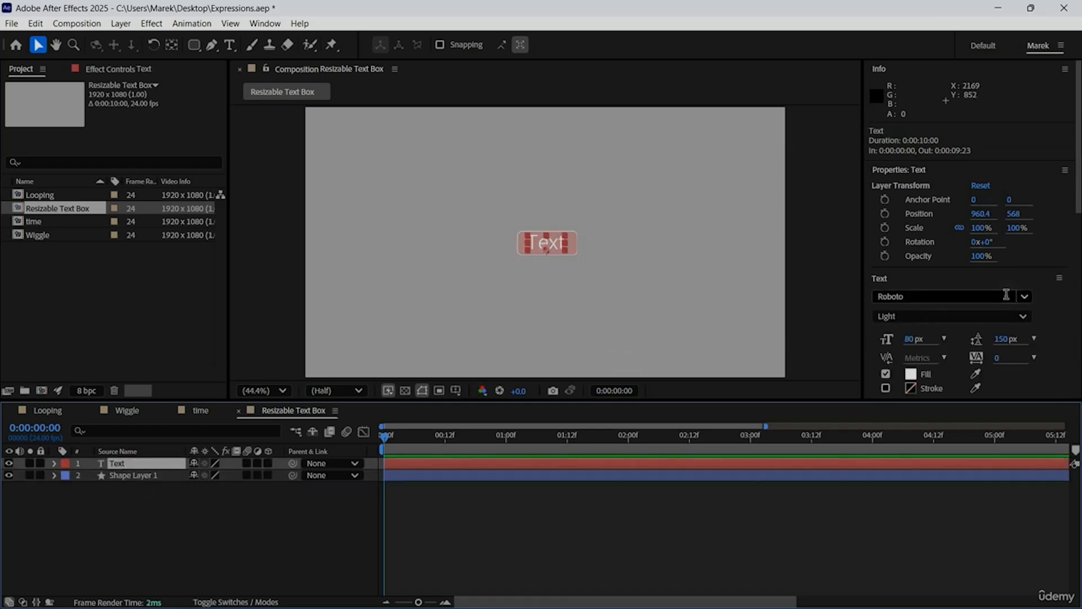
{"action": "scroll", "coordinate": [1070, 321], "scroll_direction": "down", "scroll_amount": 5}
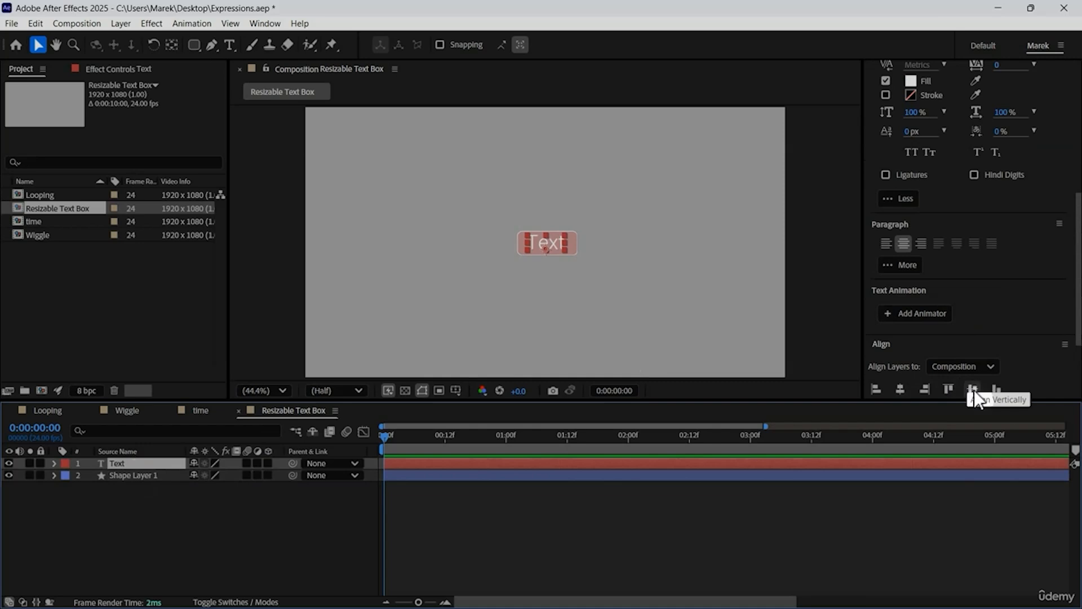
Center Shape Layer 1 horizontally and vertically in the composition
{"action": "left_click", "coordinate": [155, 476]}
{"action": "scroll", "coordinate": [1022, 362], "scroll_direction": "down", "scroll_amount": 3}
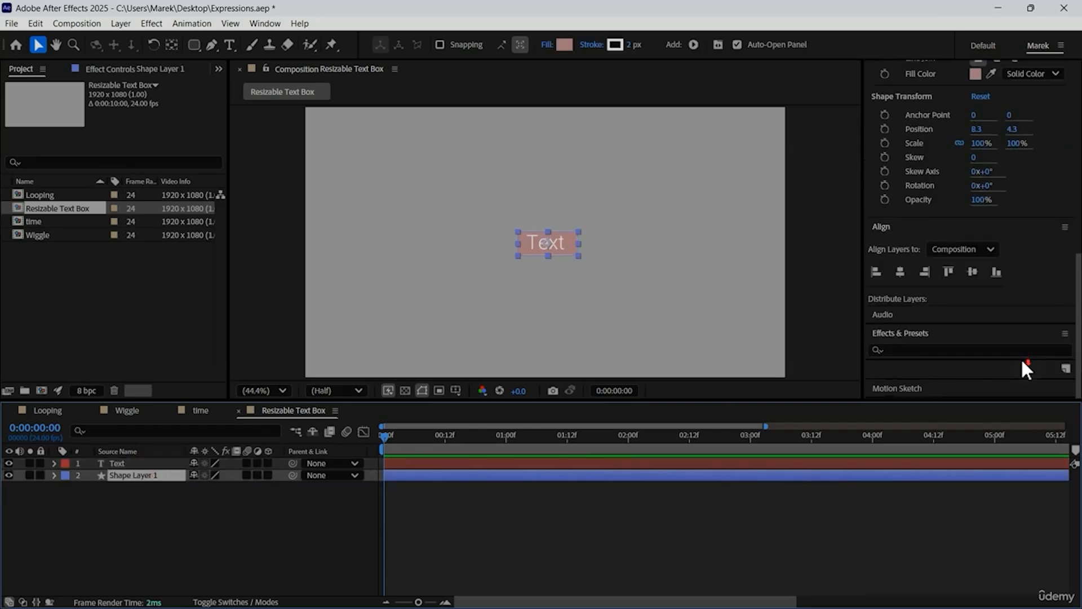
{"action": "left_click", "coordinate": [900, 272]}
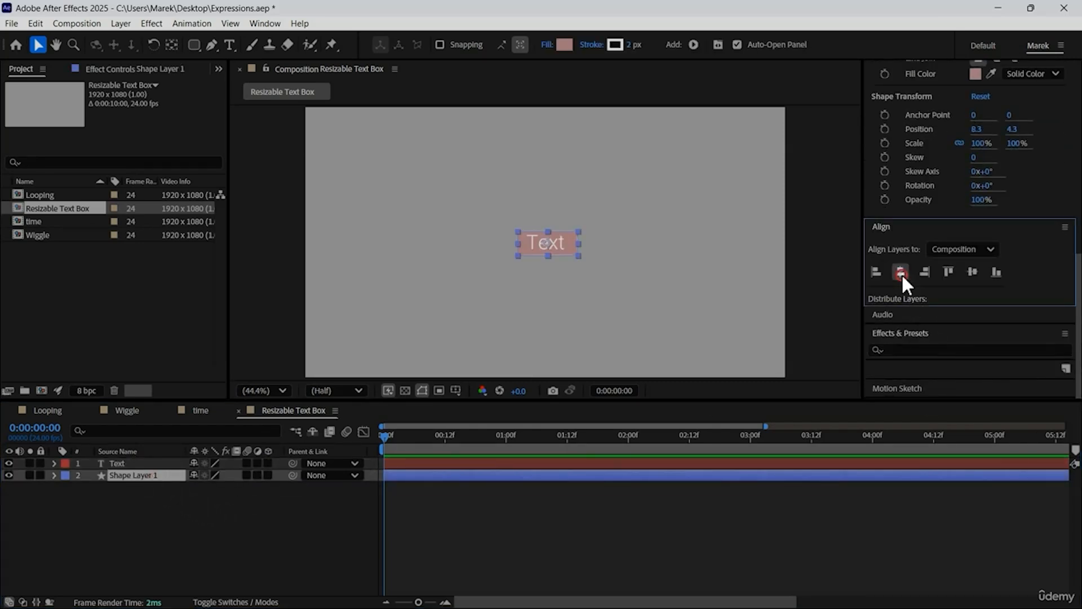
{"action": "left_click", "coordinate": [974, 270]}
Review the Text layer's transform, character and paragraph alignment properties
{"action": "left_click", "coordinate": [137, 463]}
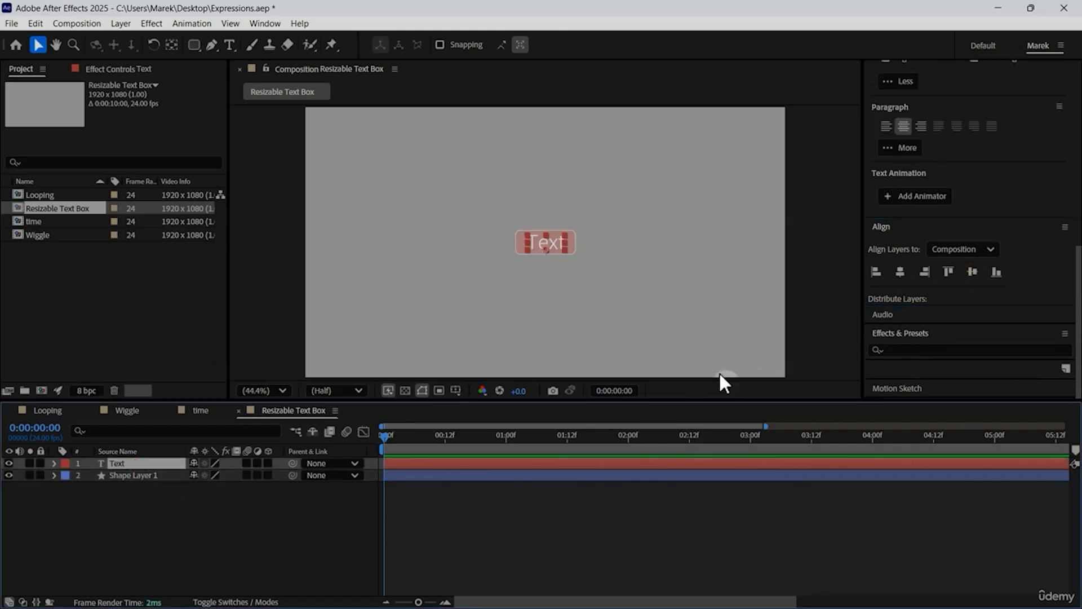
{"action": "scroll", "coordinate": [1040, 252], "scroll_direction": "up", "scroll_amount": 5}
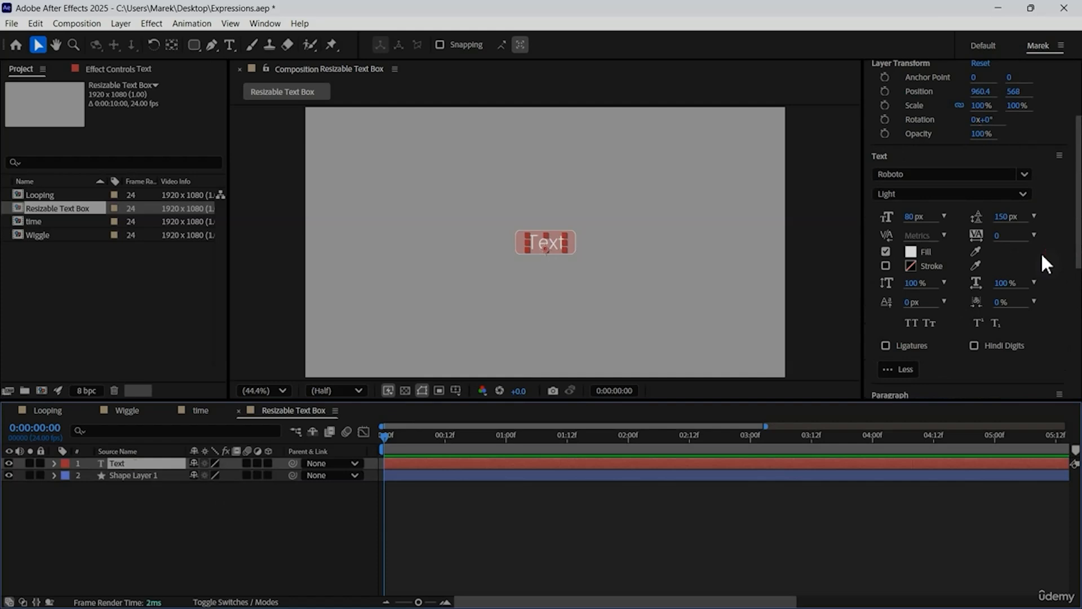
{"action": "scroll", "coordinate": [1040, 252], "scroll_direction": "down", "scroll_amount": 2}
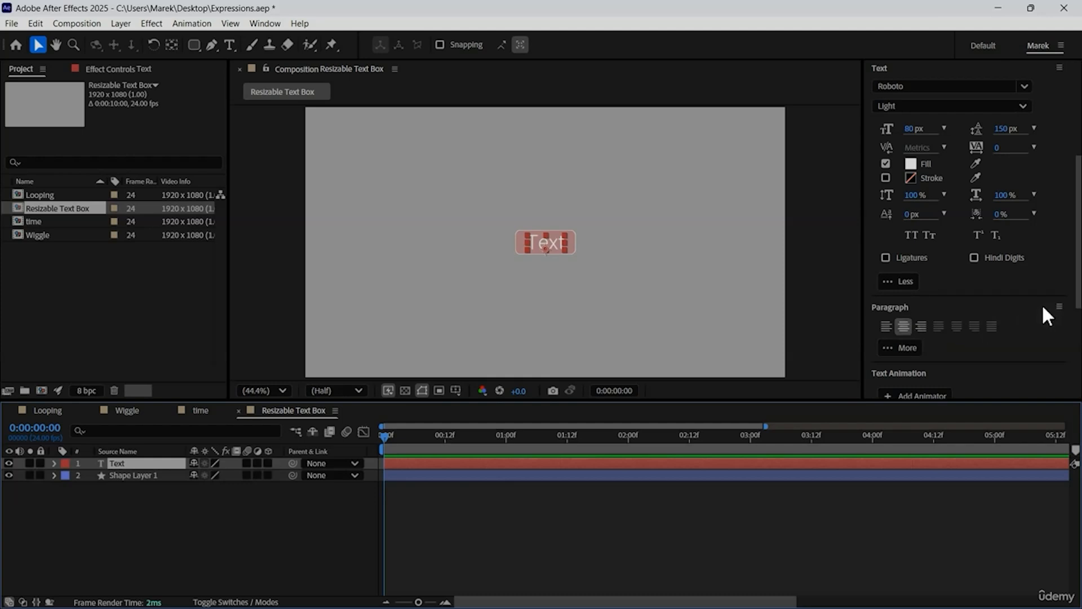
{"action": "scroll", "coordinate": [1042, 304], "scroll_direction": "up", "scroll_amount": 5}
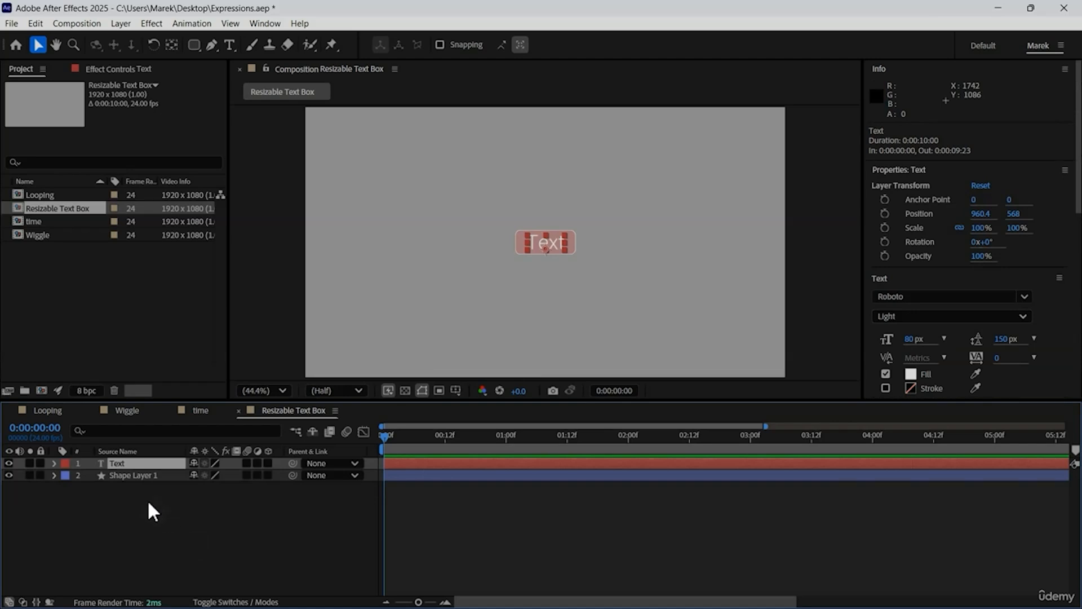
Expand Shape Layer 1 to reveal the Size property of Rectangle Path 1
{"action": "left_click", "coordinate": [125, 475]}
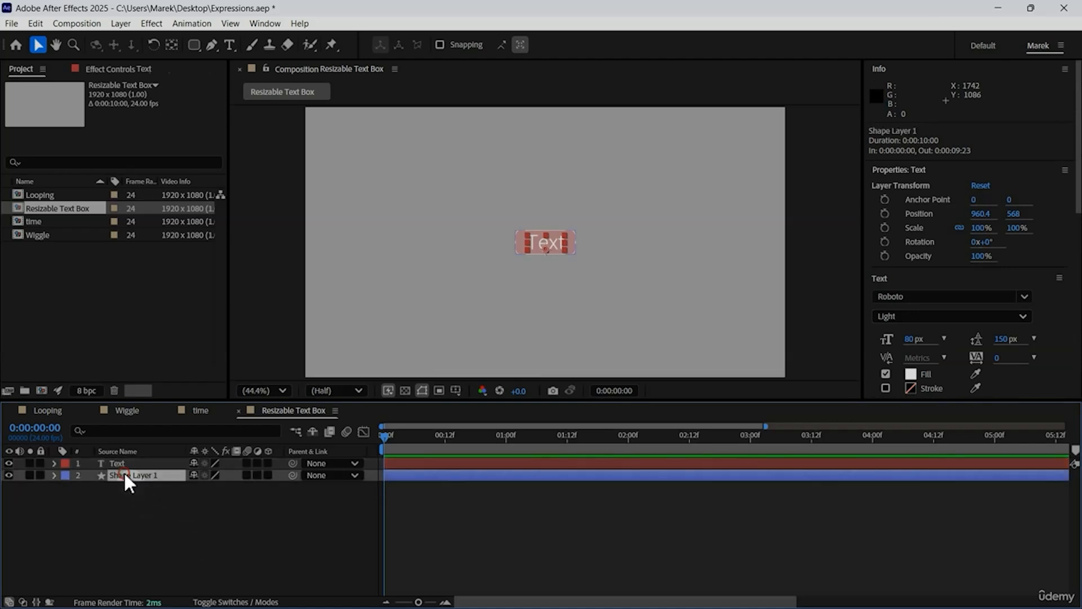
{"action": "left_click", "coordinate": [54, 475]}
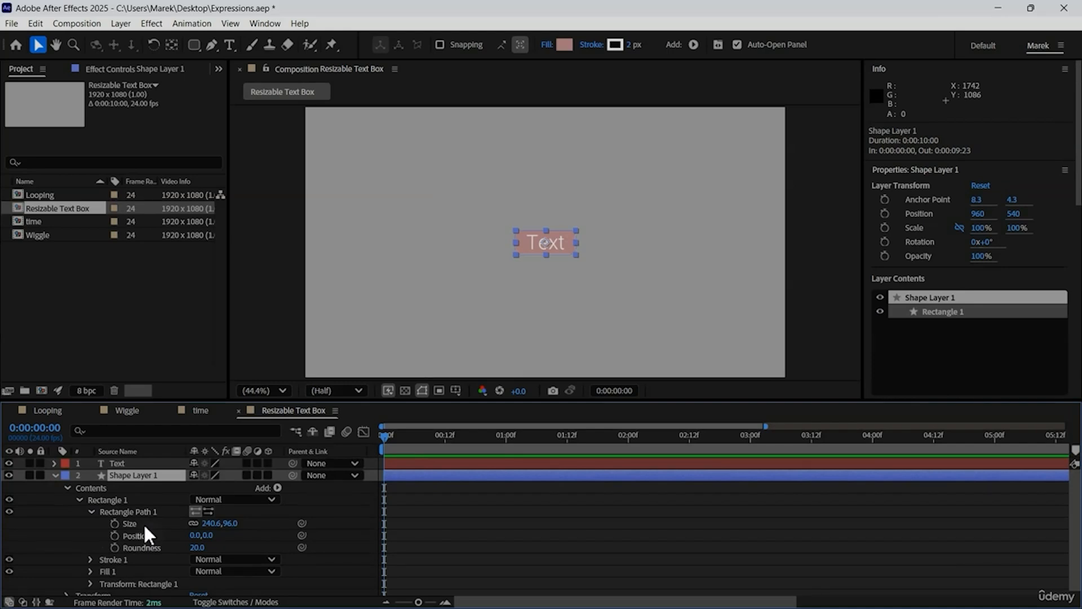
Switch to Notepad and copy the full resizing expression from margin_width = 60; to [box_width, box_height] in ae expressions.txt
{"action": "key", "text": "alt+Tab"}
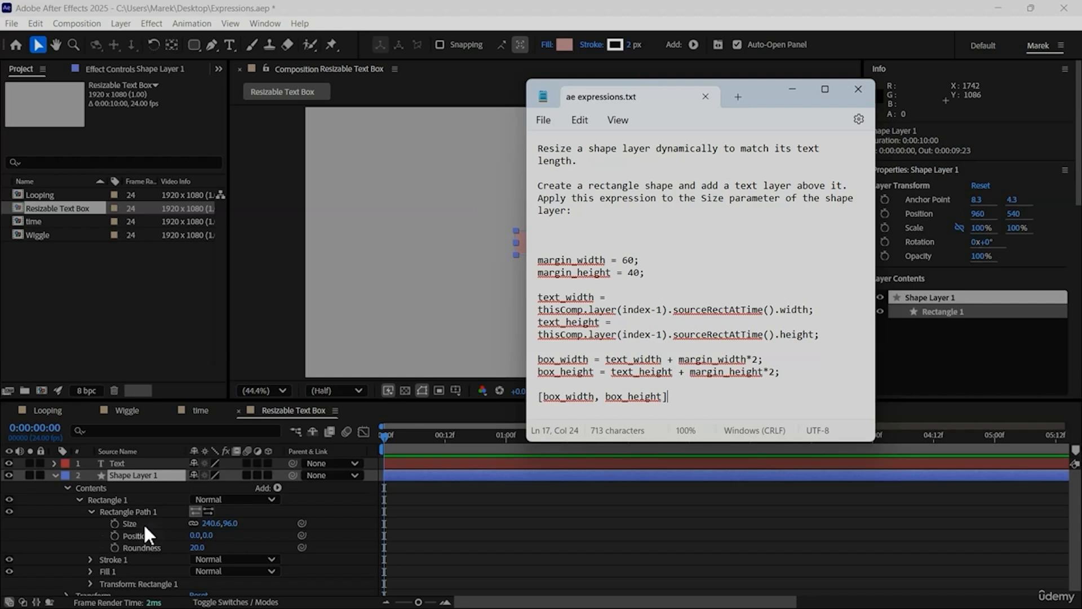
{"action": "left_click", "coordinate": [676, 400]}
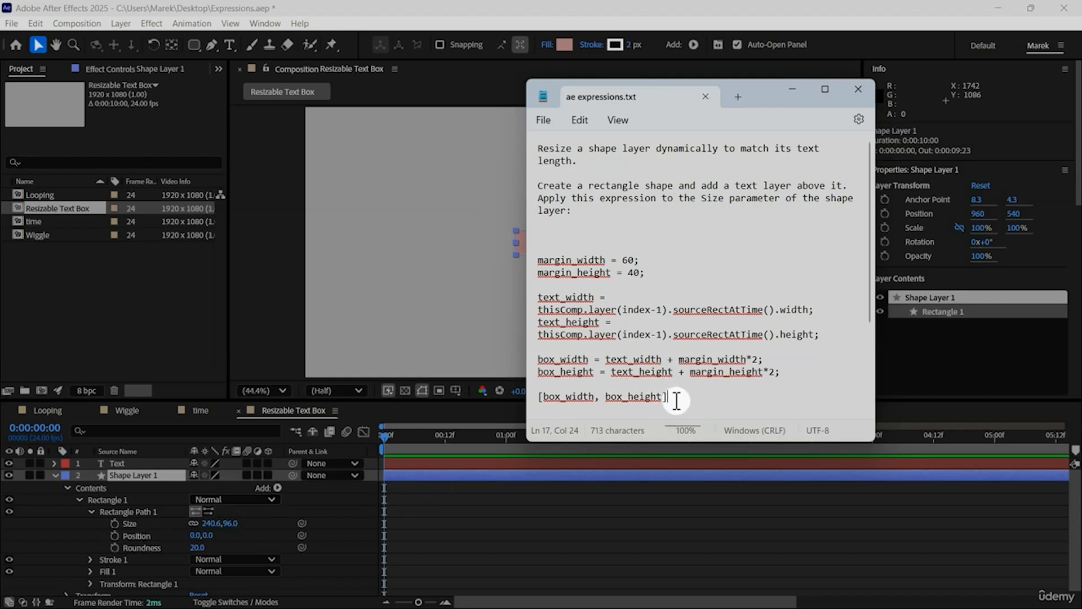
{"action": "left_click_drag", "start_coordinate": [676, 400], "coordinate": [536, 260]}
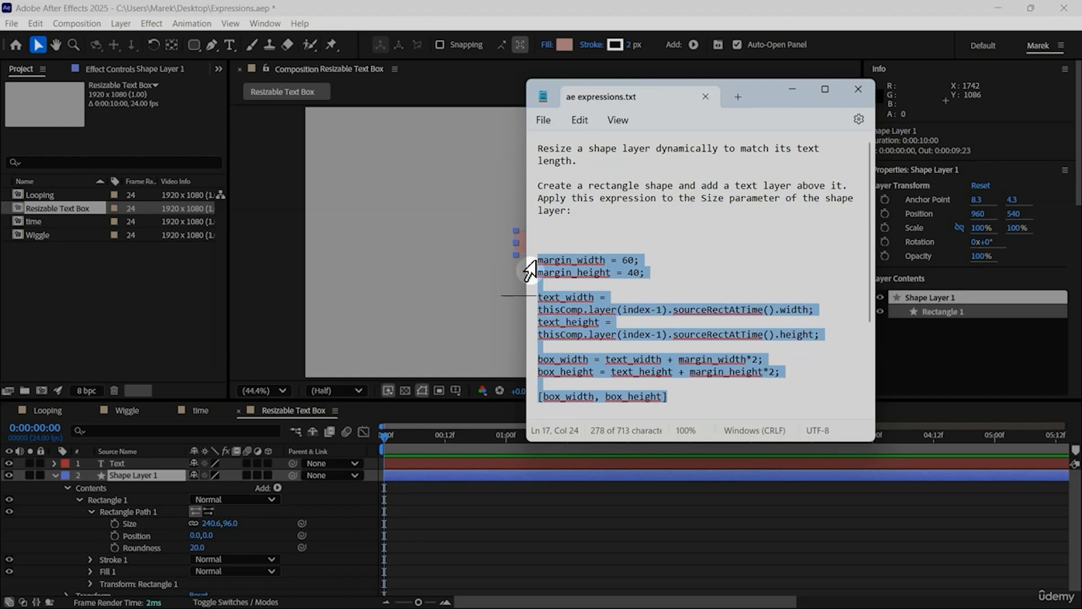
Return to After Effects, apply the copied expression to Rectangle Path 1's Size property, and enlarge its expression field
{"action": "left_click", "coordinate": [72, 529]}
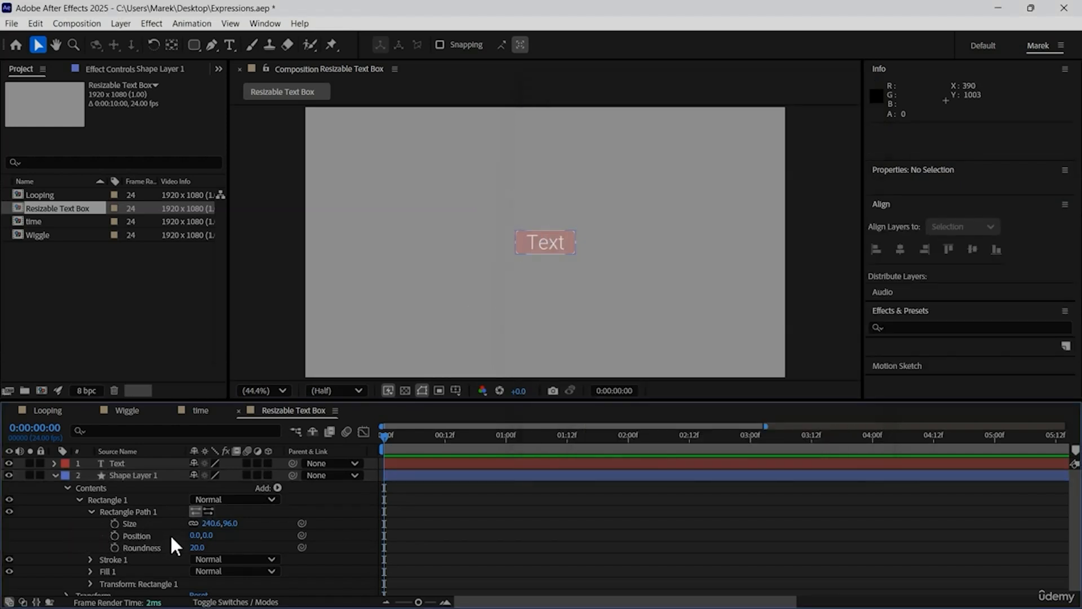
{"action": "left_click", "coordinate": [114, 523], "text": "alt"}
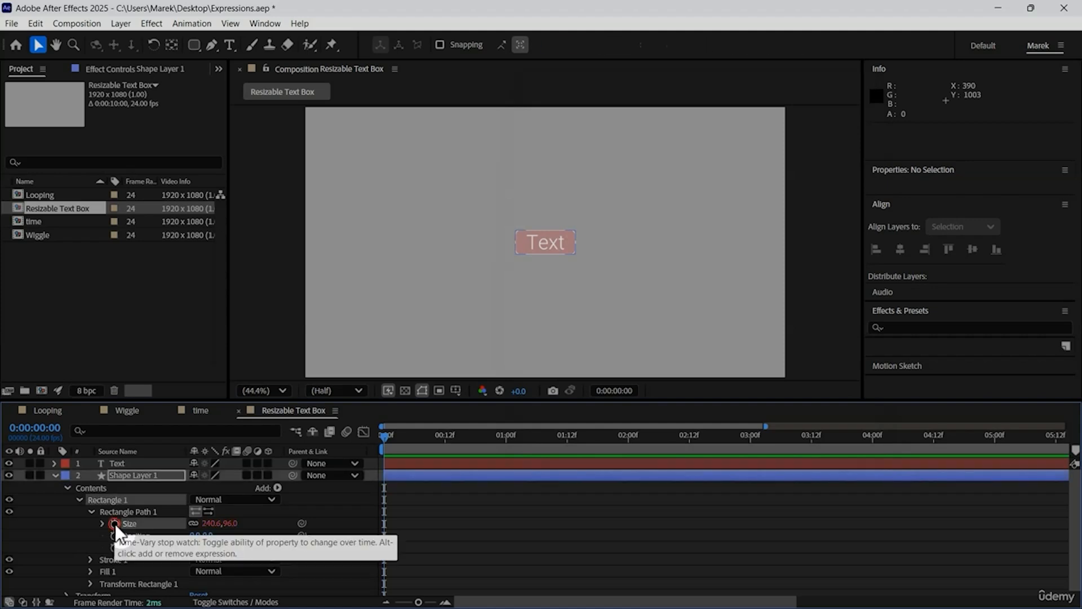
{"action": "type", "text": "[box_width, box_height]"}
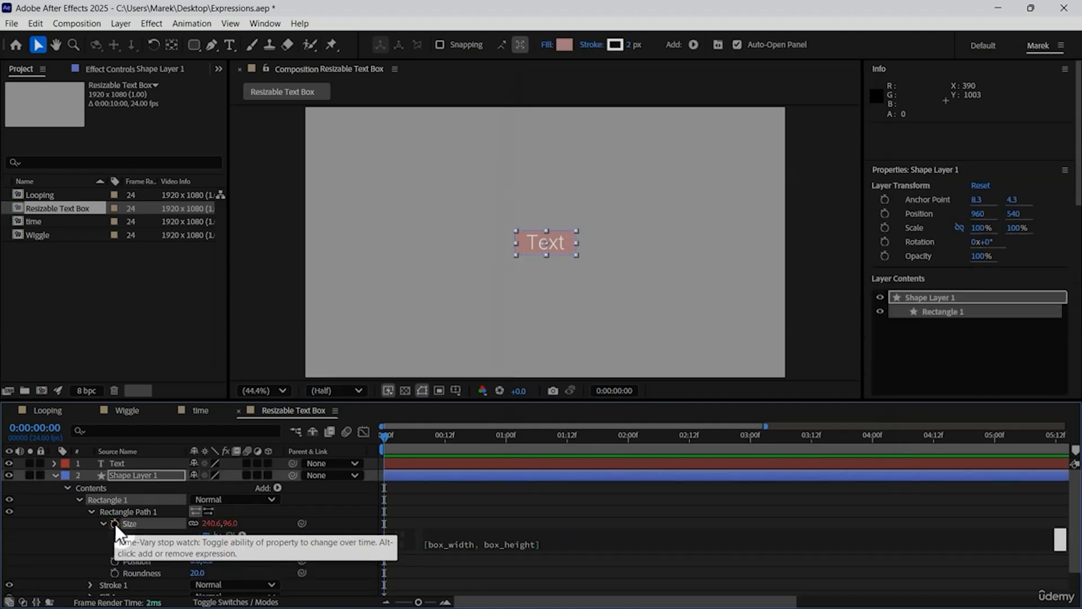
{"action": "left_click", "coordinate": [74, 539]}
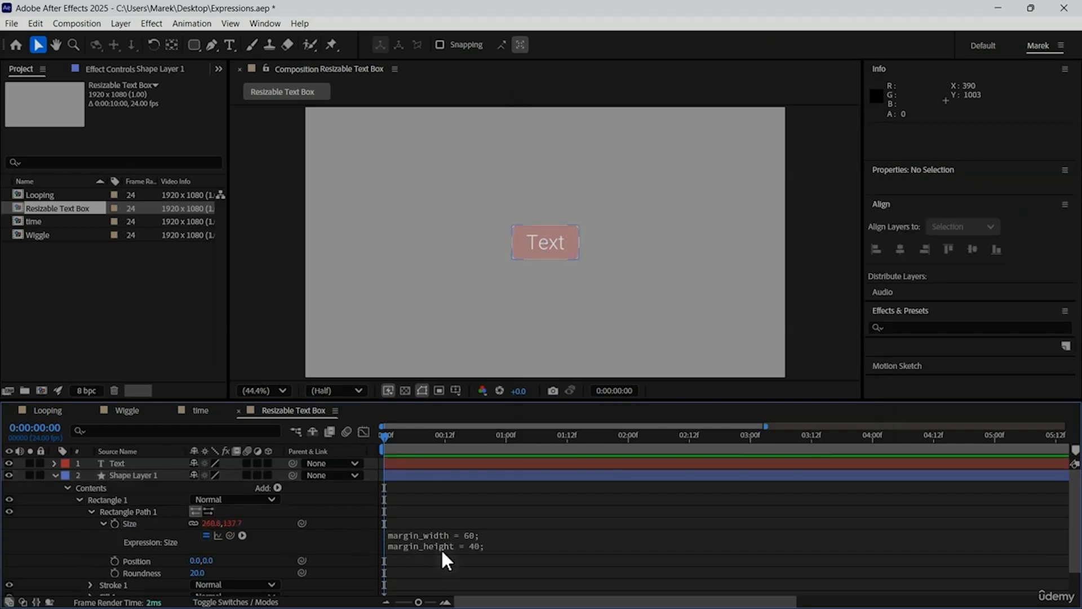
{"action": "left_click", "coordinate": [492, 553]}
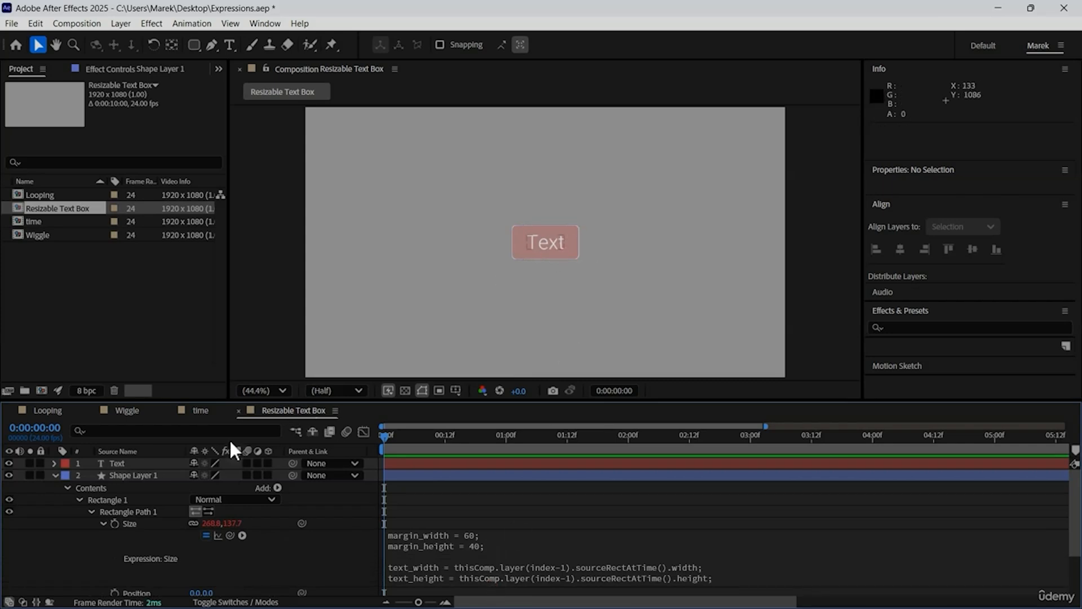
Test the resizing box by changing the text layer's content to "New text"
{"action": "left_click", "coordinate": [138, 463]}
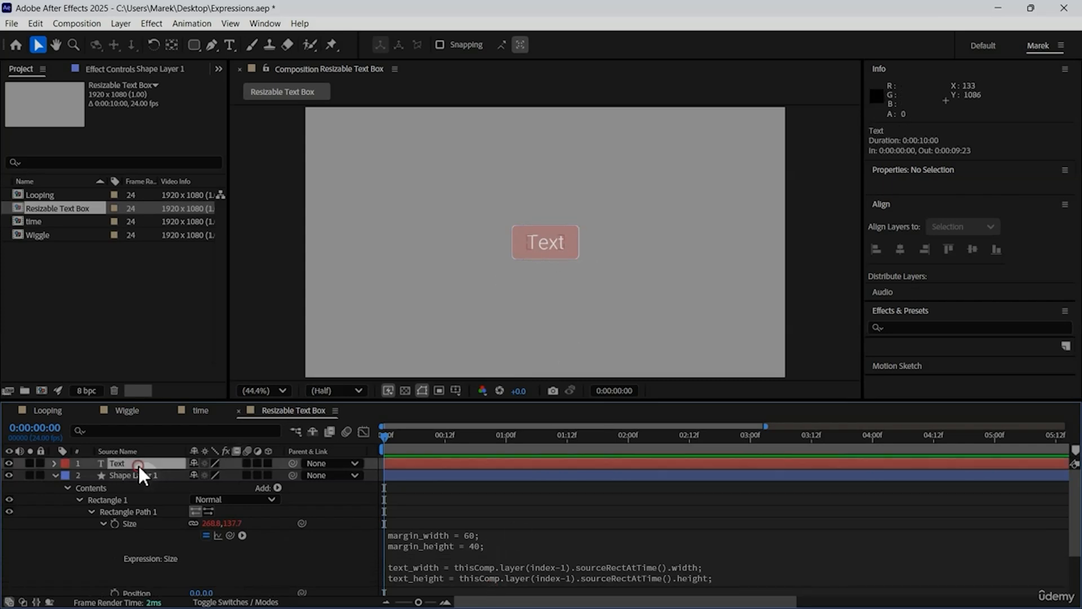
{"action": "double_click", "coordinate": [550, 243]}
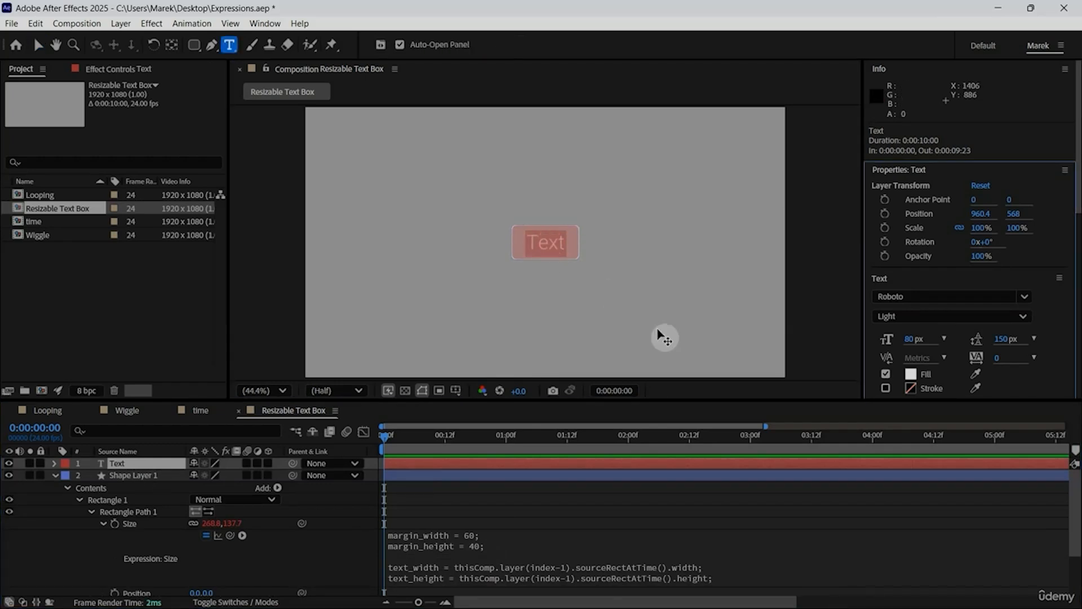
{"action": "type", "text": "New"}
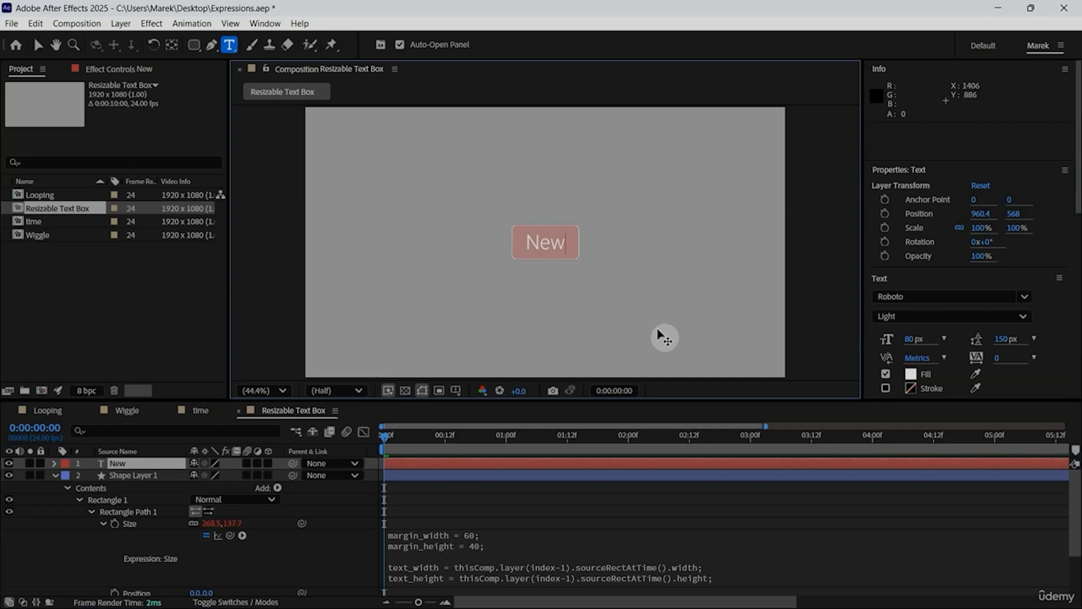
{"action": "type", "text": " text"}
Replace the text layer's content with "This is a resizable box!"
{"action": "key", "text": "ctrl+a"}
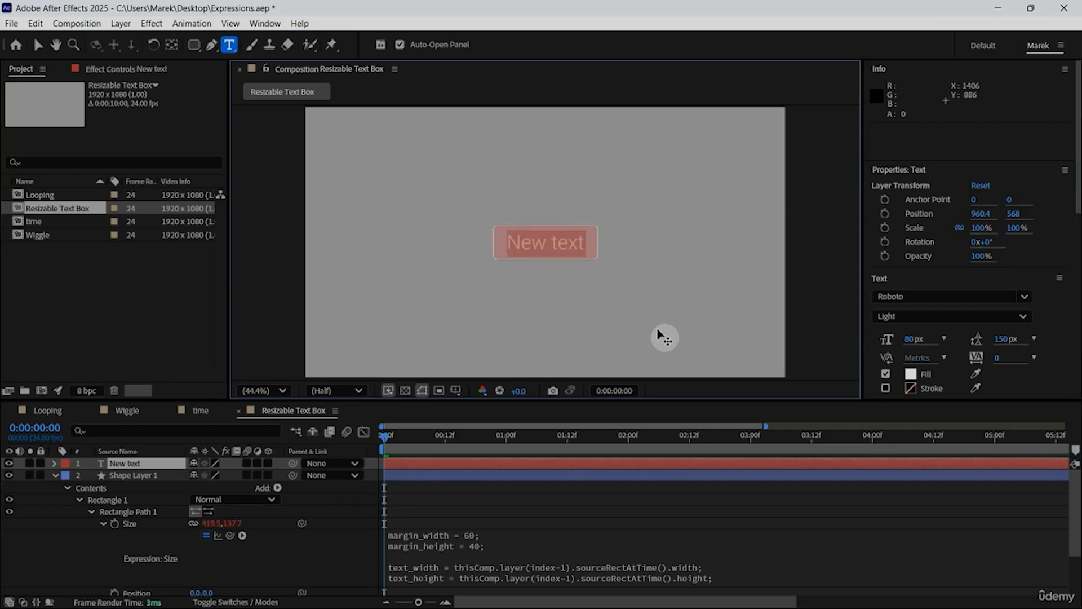
{"action": "type", "text": "T"}
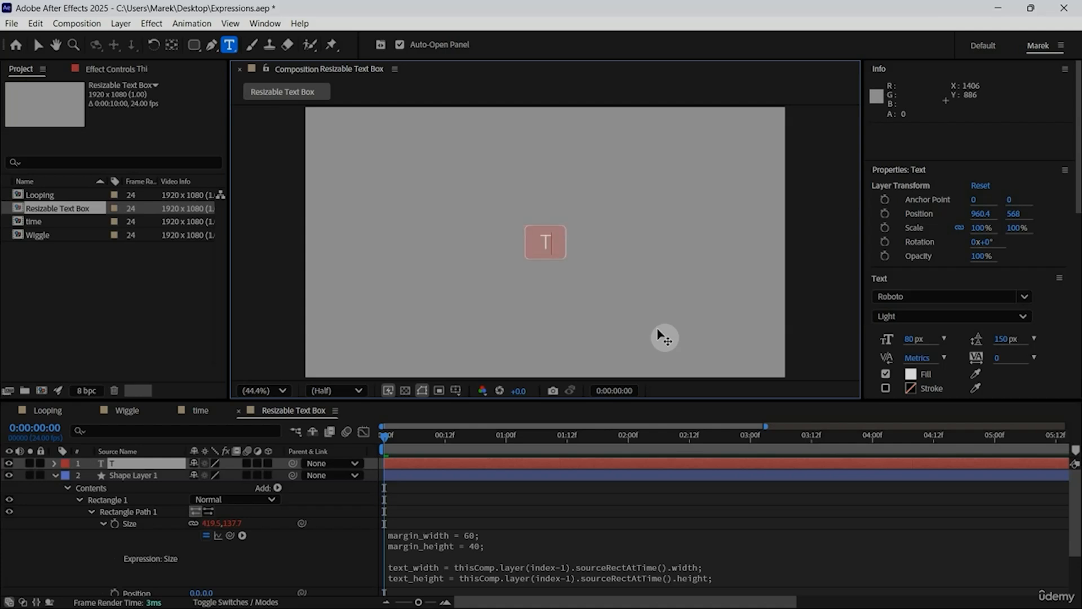
{"action": "type", "text": "his is"}
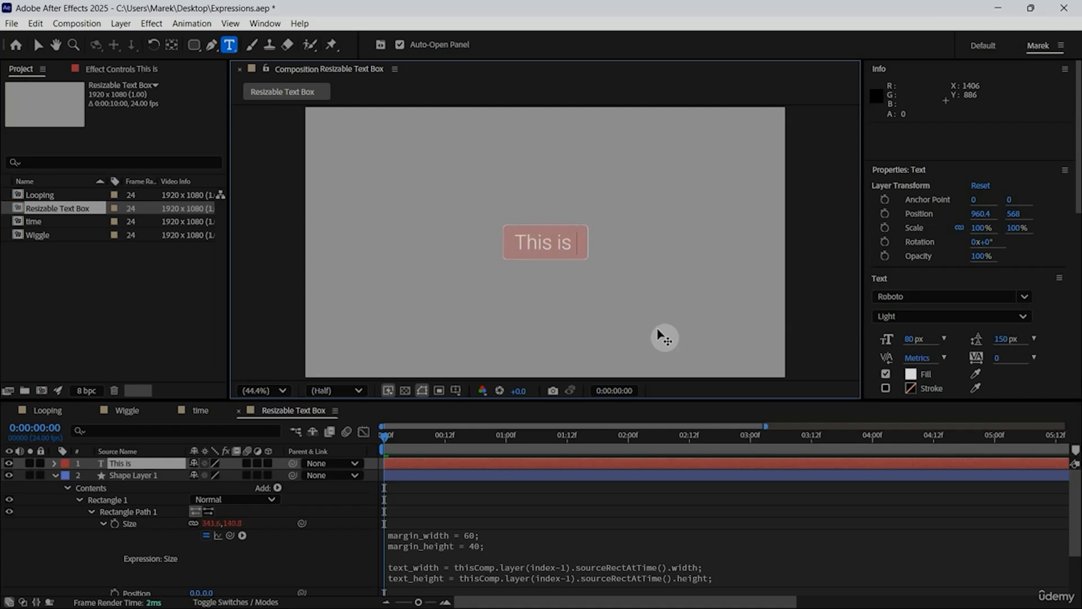
{"action": "type", "text": " a"}
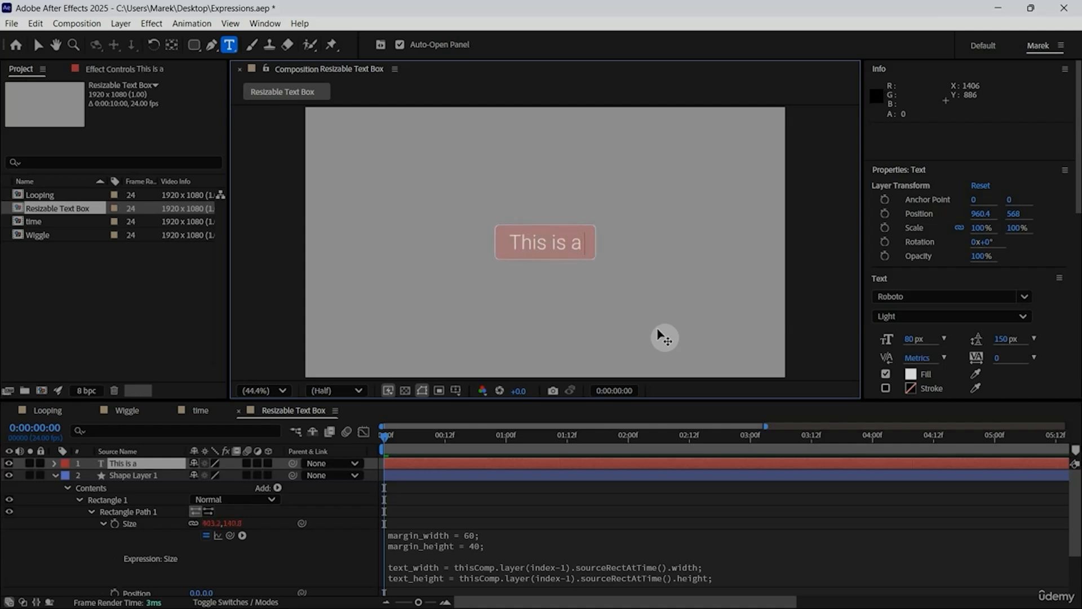
{"action": "type", "text": " resizable"}
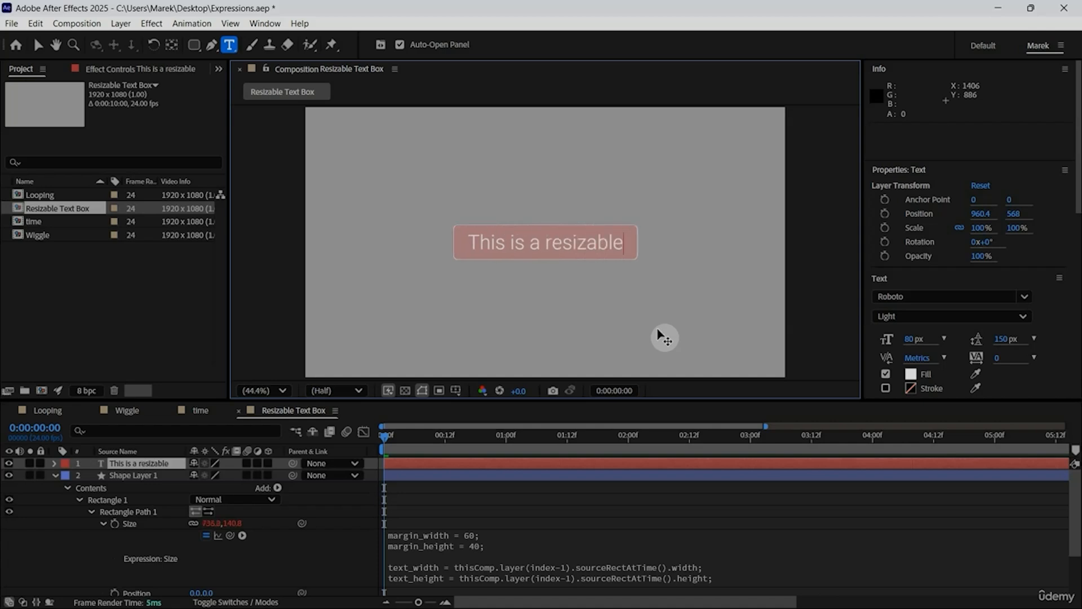
{"action": "type", "text": " box"}
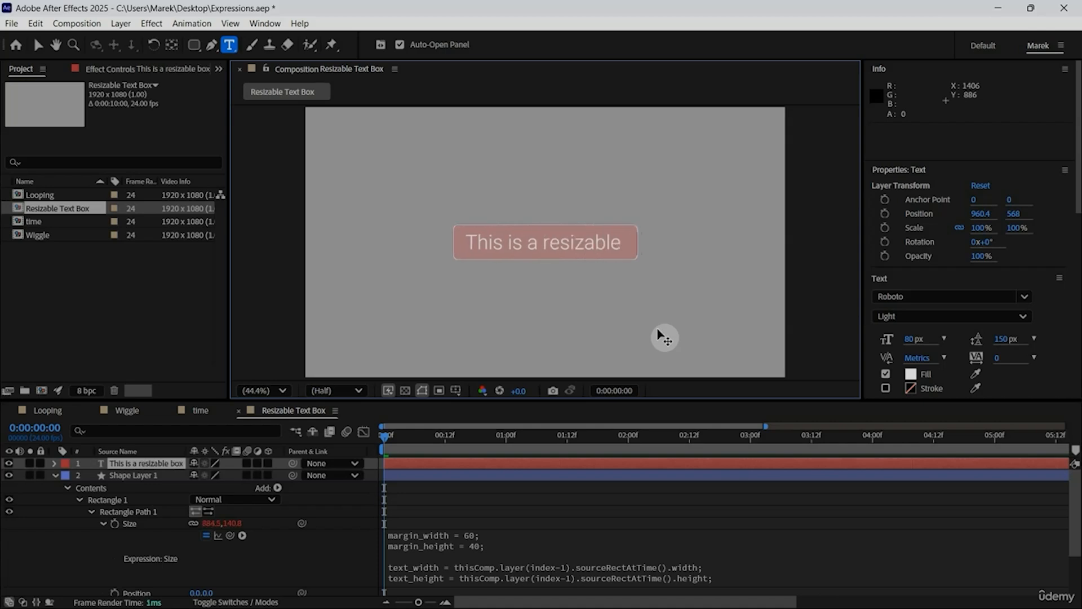
{"action": "type", "text": "!"}
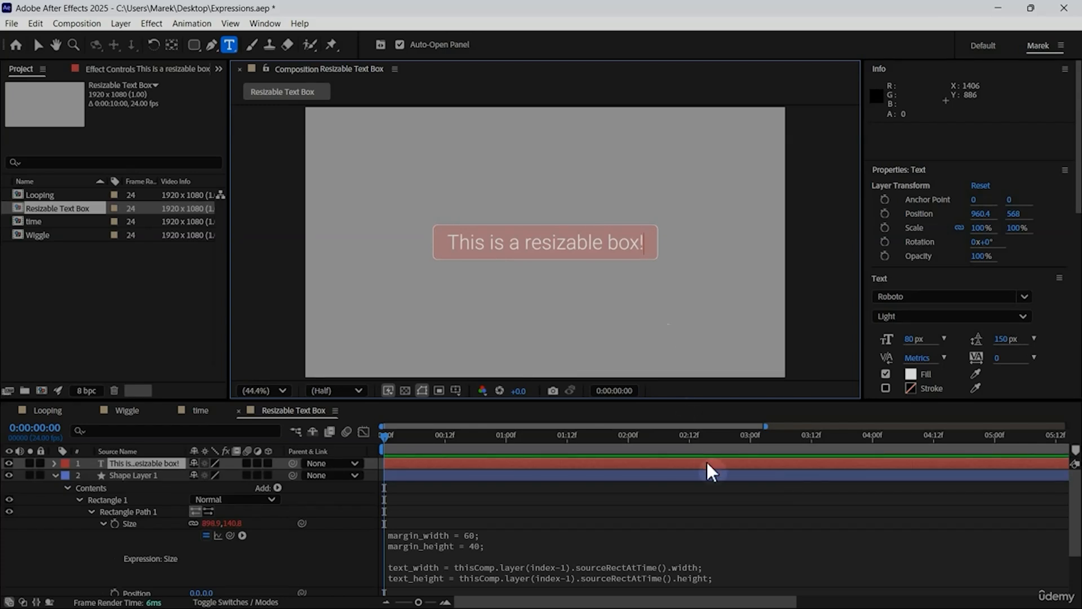
Enlarge the Size expression field and examine the whole expression, from the margin variables down to [box_width, box_height]
{"action": "scroll", "coordinate": [728, 539], "scroll_direction": "down", "scroll_amount": 2}
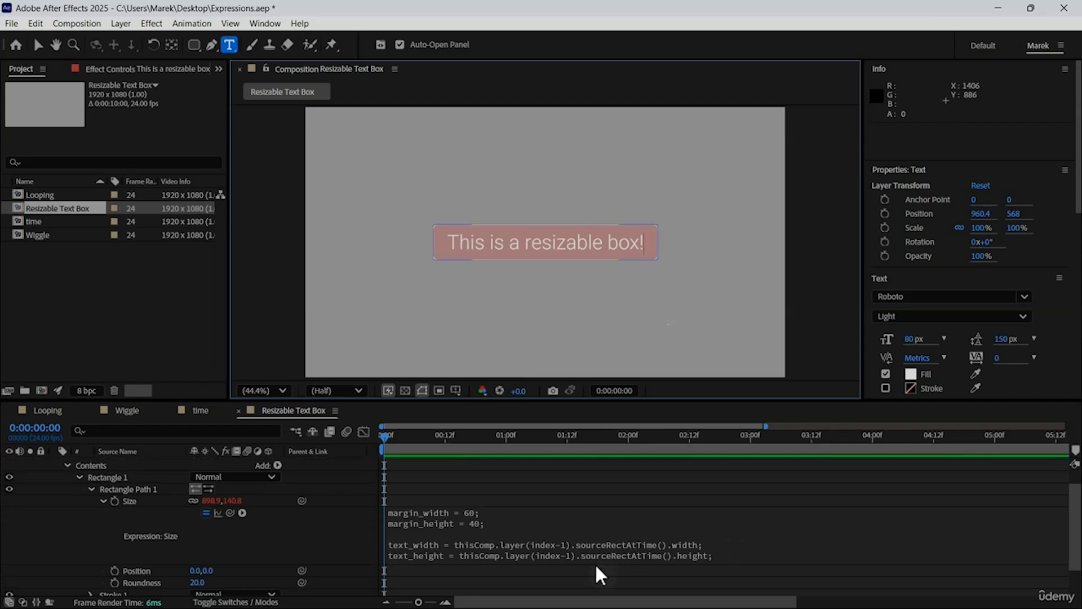
{"action": "key", "text": "Return"}
{"action": "key", "text": "Return"}
{"action": "type", "text": "box_width = text_width + margin_width*2;"}
{"action": "key", "text": "Return"}
{"action": "type", "text": "box_height = text_height + margin_height*2;"}
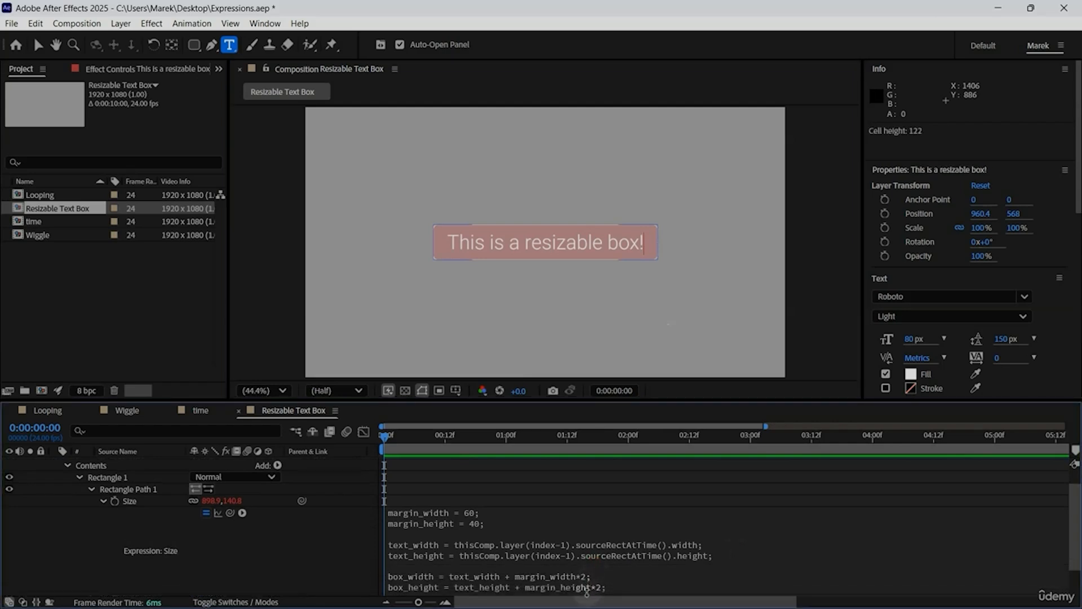
{"action": "scroll", "coordinate": [695, 541], "scroll_direction": "down", "scroll_amount": 2}
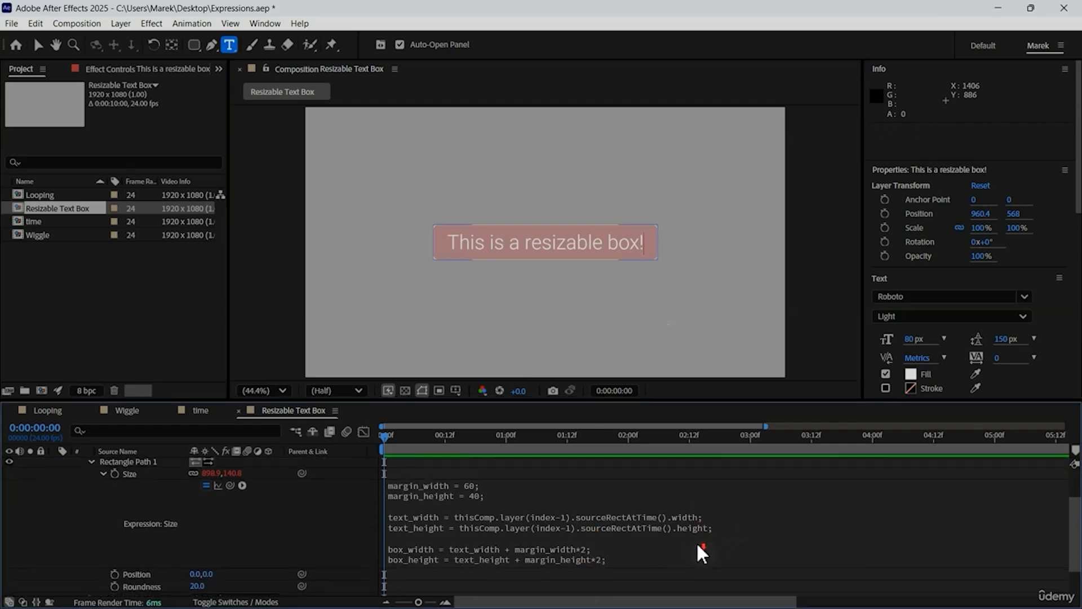
{"action": "left_click", "coordinate": [621, 572]}
{"action": "left_click", "coordinate": [616, 565]}
{"action": "key", "text": "Return"}
{"action": "key", "text": "Return"}
{"action": "type", "text": "[box_width, box_height]"}
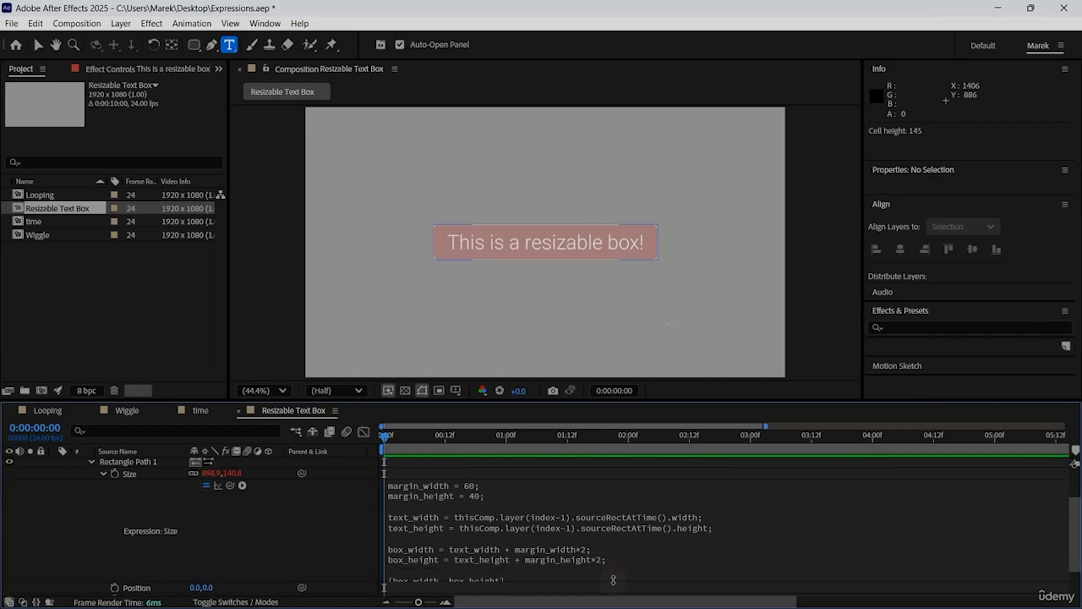
{"action": "scroll", "coordinate": [643, 563], "scroll_direction": "down", "scroll_amount": 3}
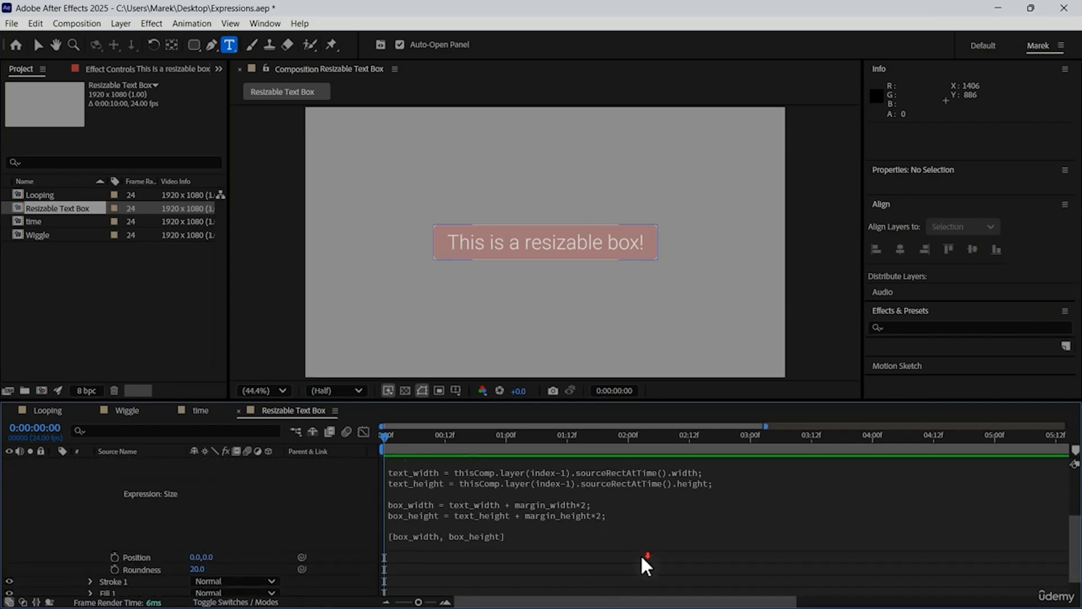
{"action": "scroll", "coordinate": [641, 558], "scroll_direction": "up", "scroll_amount": 1}
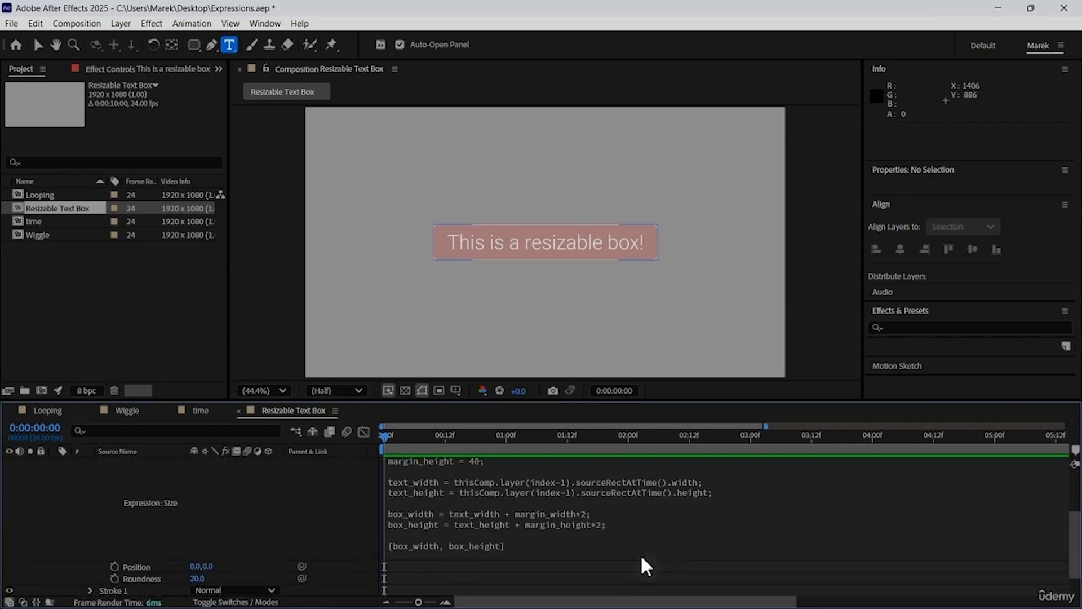
Review the resizing expression in the Notepad file ae expressions.txt and again in the Size expression field in After Effects
{"action": "key", "text": "alt+Tab"}
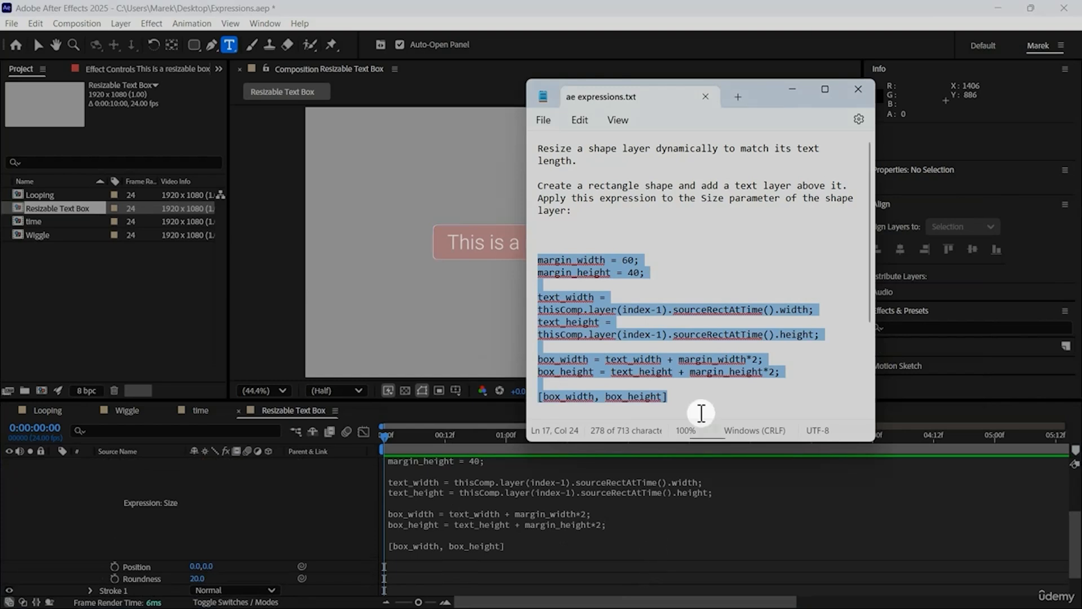
{"action": "left_click", "coordinate": [701, 410]}
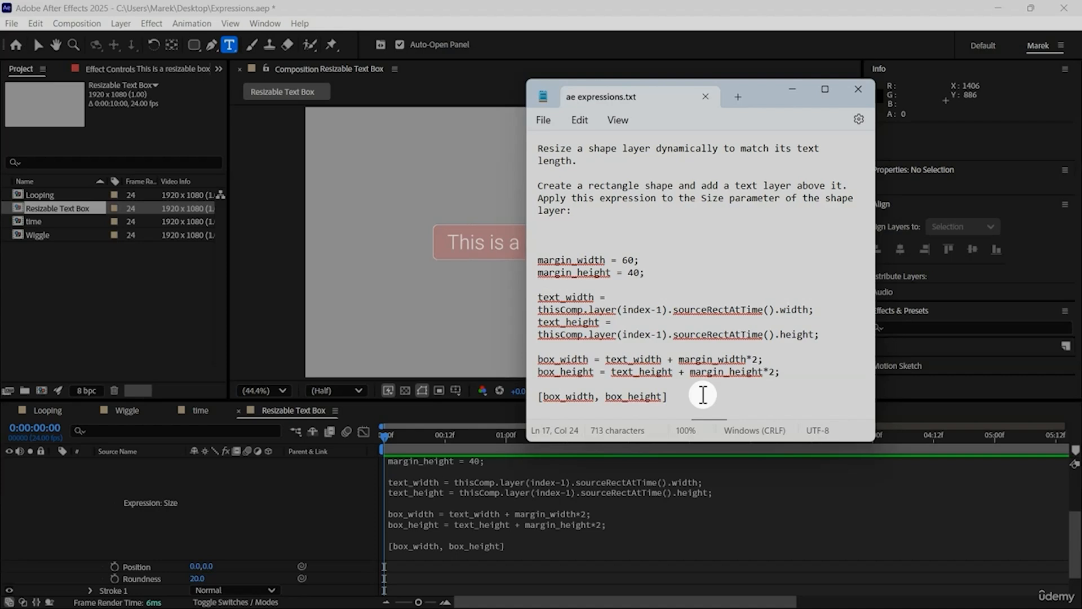
{"action": "key", "text": "alt+Tab"}
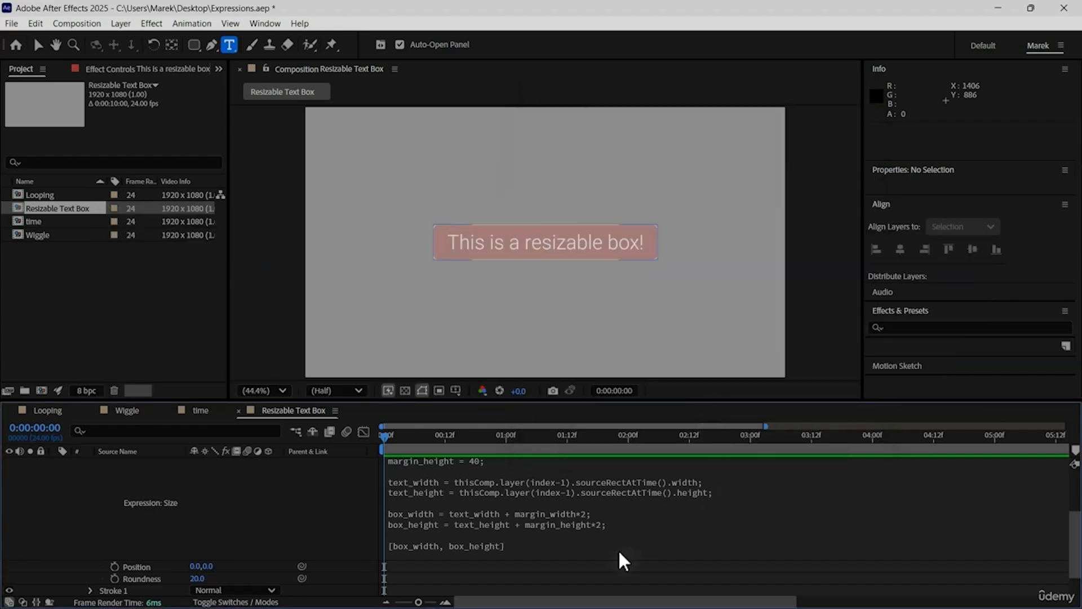
{"action": "left_click_drag", "start_coordinate": [601, 560], "coordinate": [599, 572]}
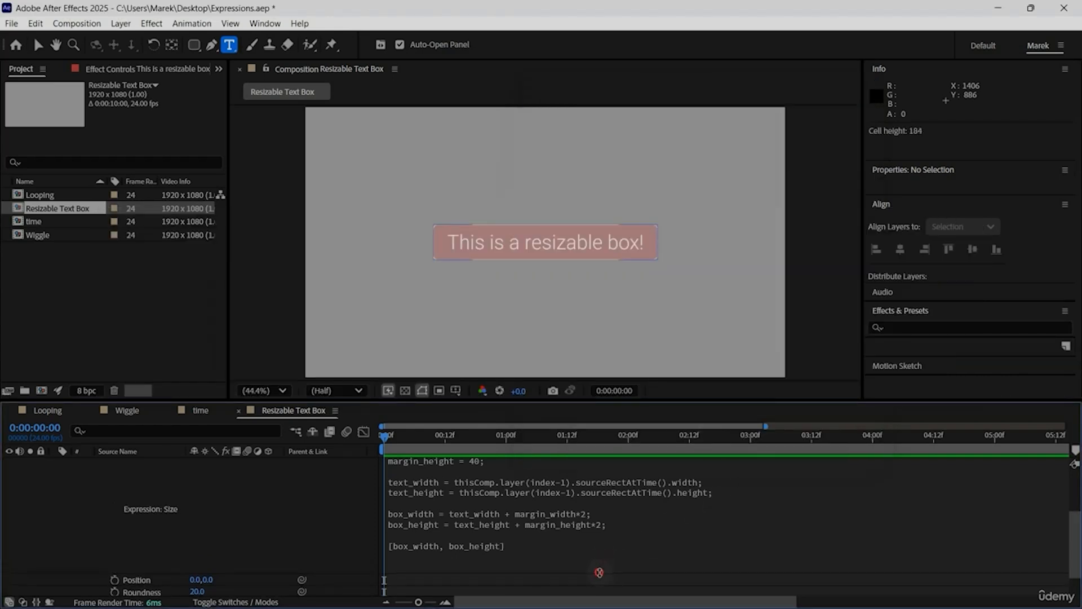
{"action": "scroll", "coordinate": [621, 542], "scroll_direction": "up", "scroll_amount": 1}
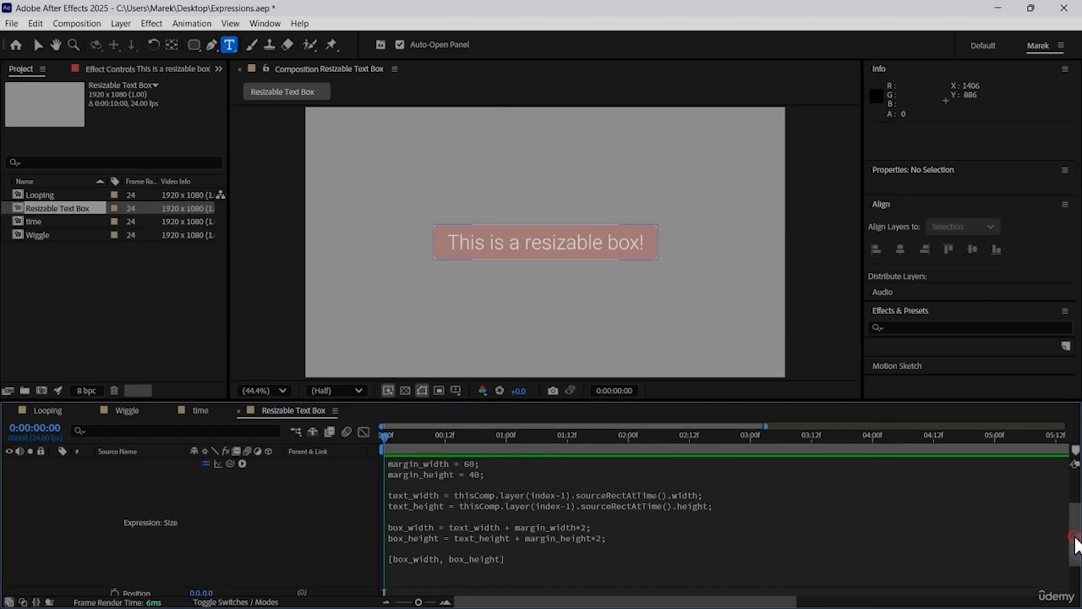
{"action": "scroll", "coordinate": [1077, 535], "scroll_direction": "up", "scroll_amount": 1}
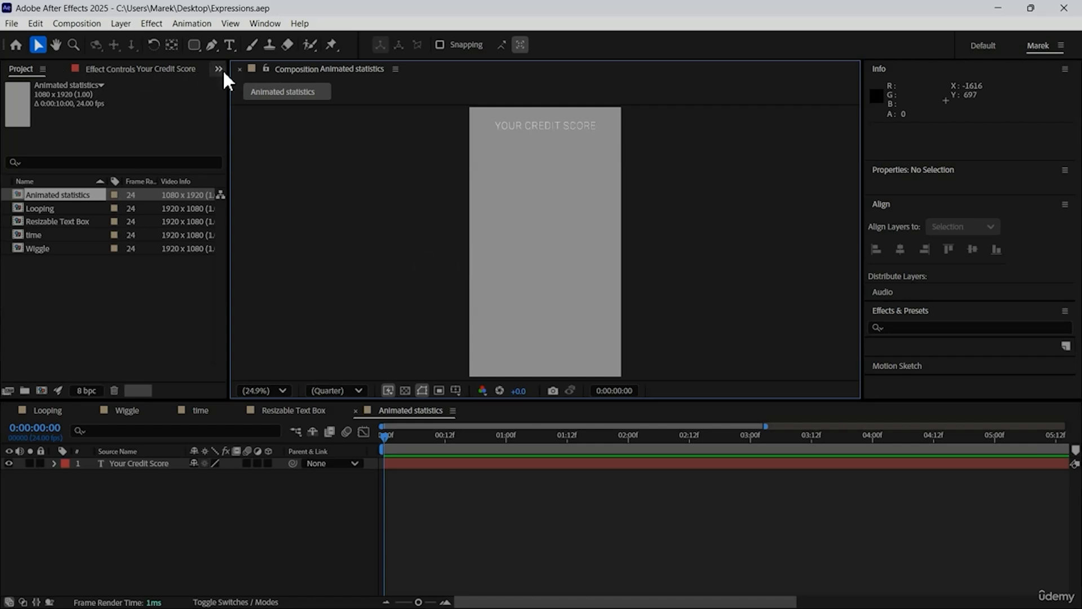
Add a text layer reading 830 near the middle of the Animated statistics composition
{"action": "left_click", "coordinate": [229, 45]}
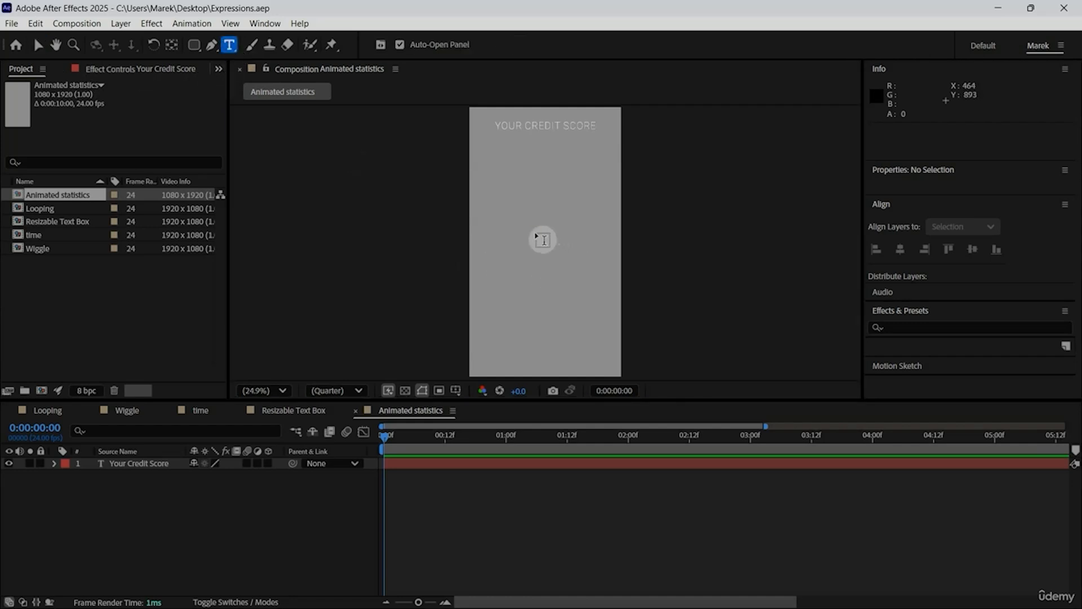
{"action": "left_click", "coordinate": [536, 233]}
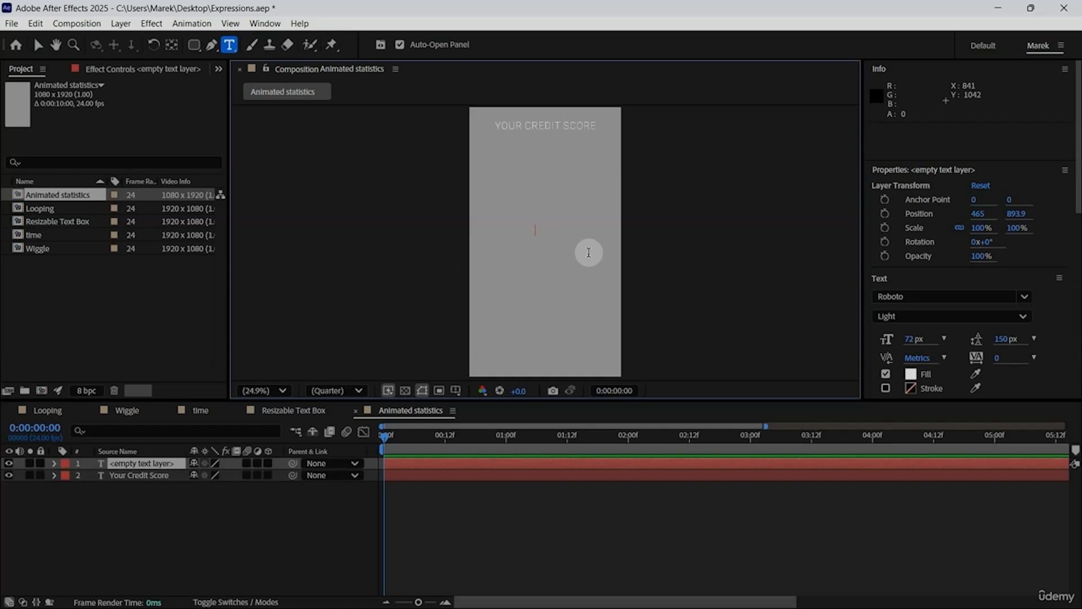
{"action": "type", "text": "830"}
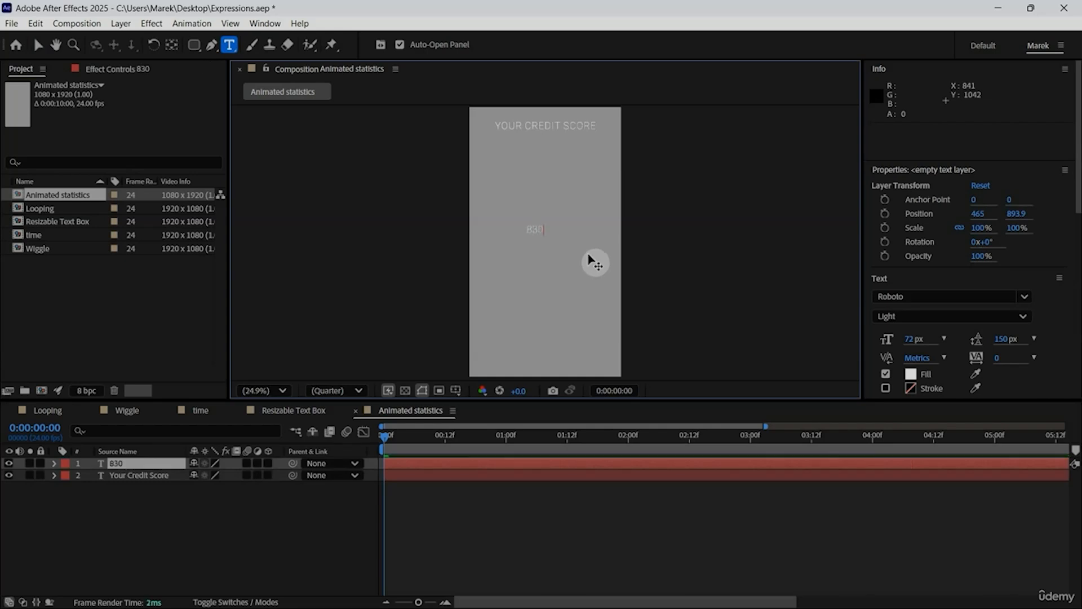
{"action": "key", "text": "Escape"}
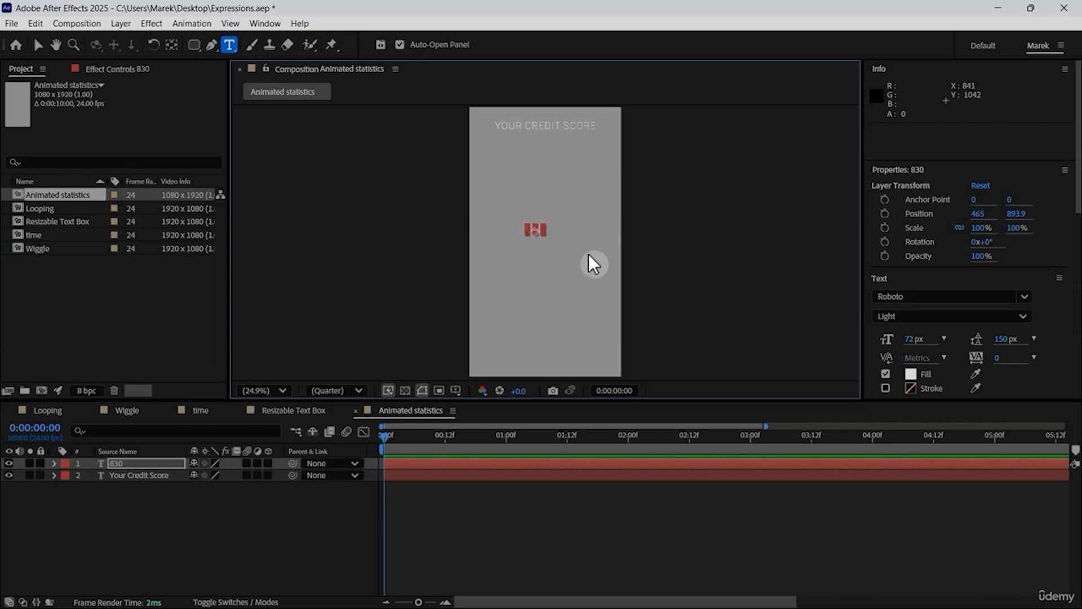
{"action": "key", "text": "v"}
Set the font size of the 830 text layer to 200 px
{"action": "left_click", "coordinate": [914, 339]}
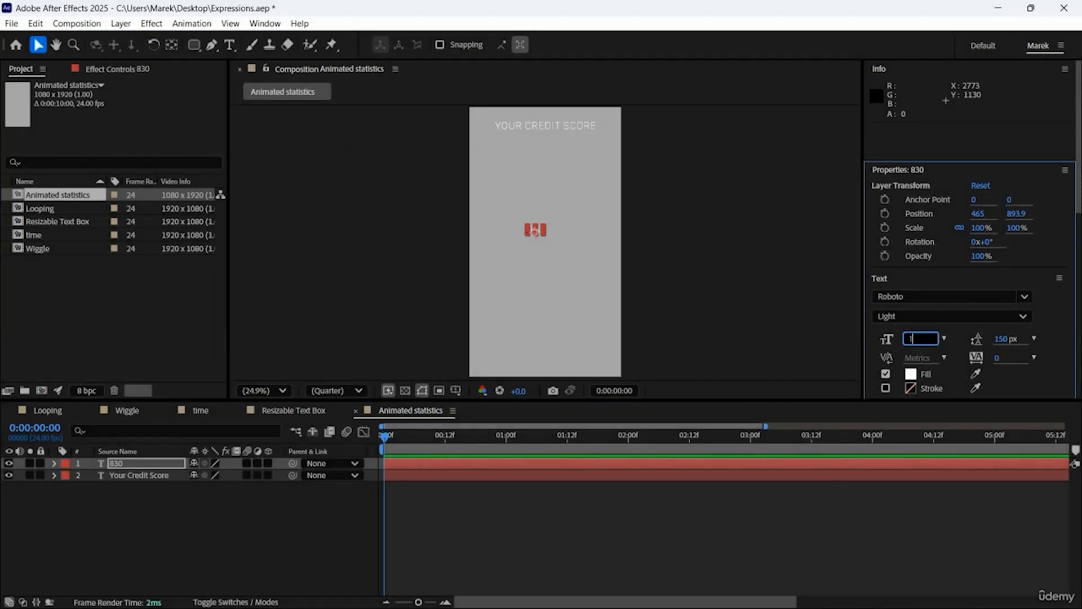
{"action": "type", "text": "150"}
{"action": "key", "text": "Return"}
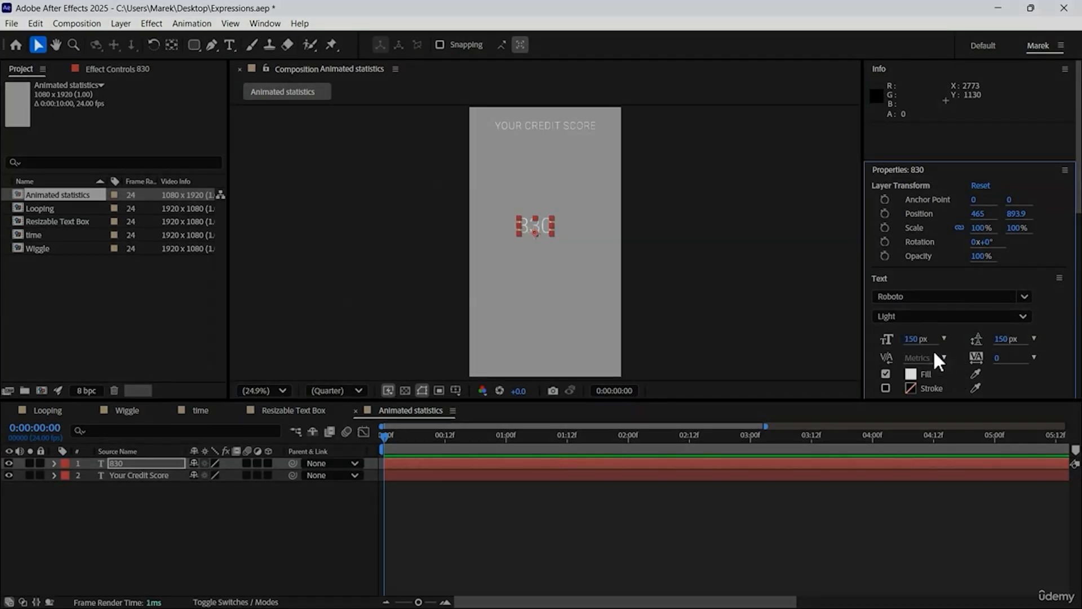
{"action": "left_click", "coordinate": [911, 338]}
{"action": "type", "text": "200"}
{"action": "key", "text": "Return"}
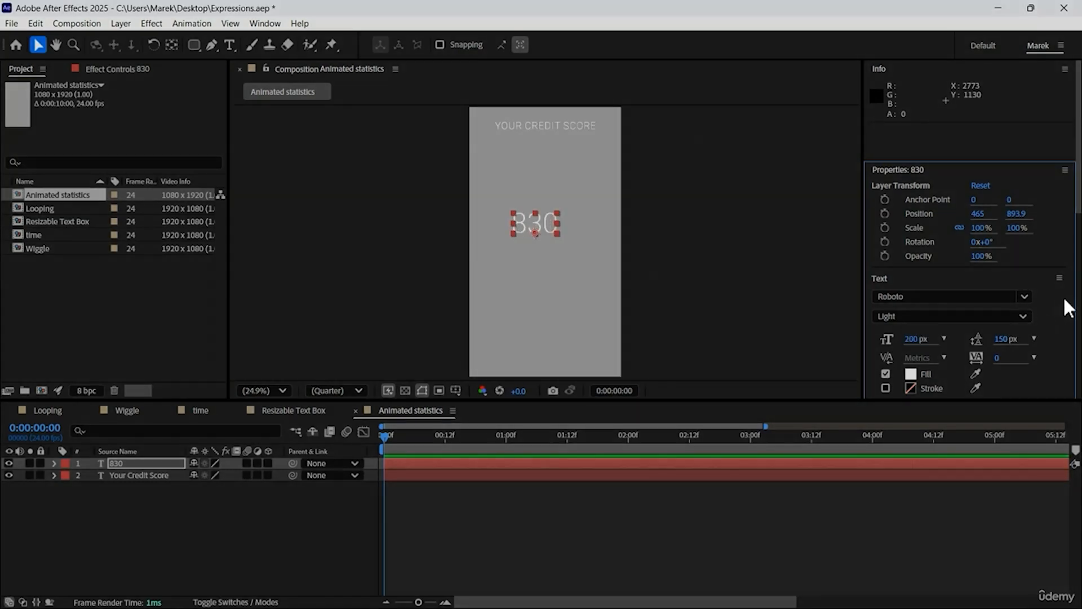
Centre the 830 text horizontally and vertically in the composition and save the project
{"action": "scroll", "coordinate": [1053, 300], "scroll_direction": "down", "scroll_amount": 5}
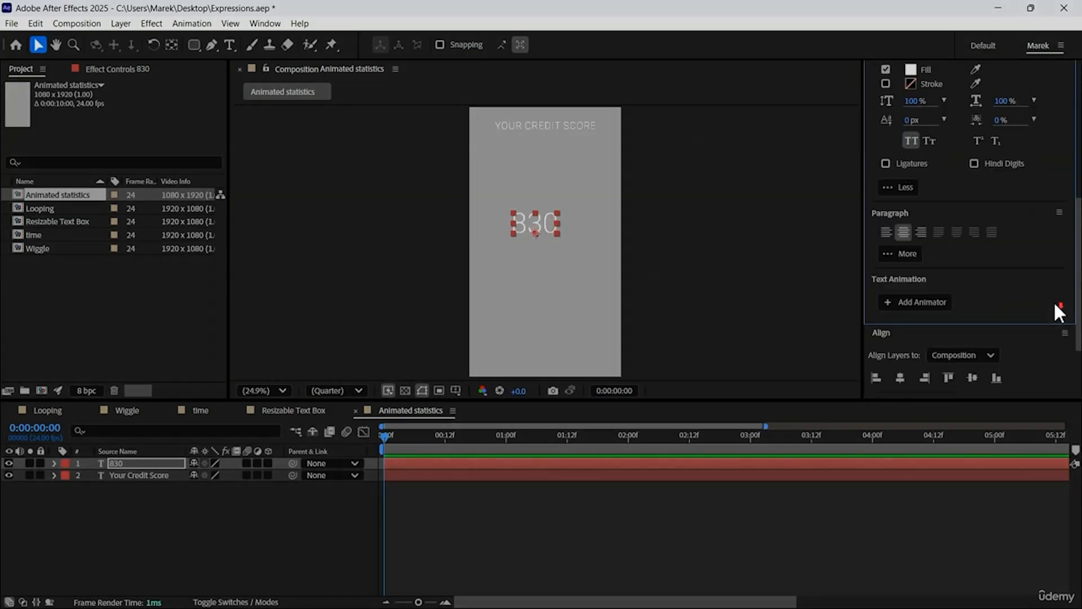
{"action": "left_click", "coordinate": [900, 377]}
{"action": "left_click", "coordinate": [970, 377]}
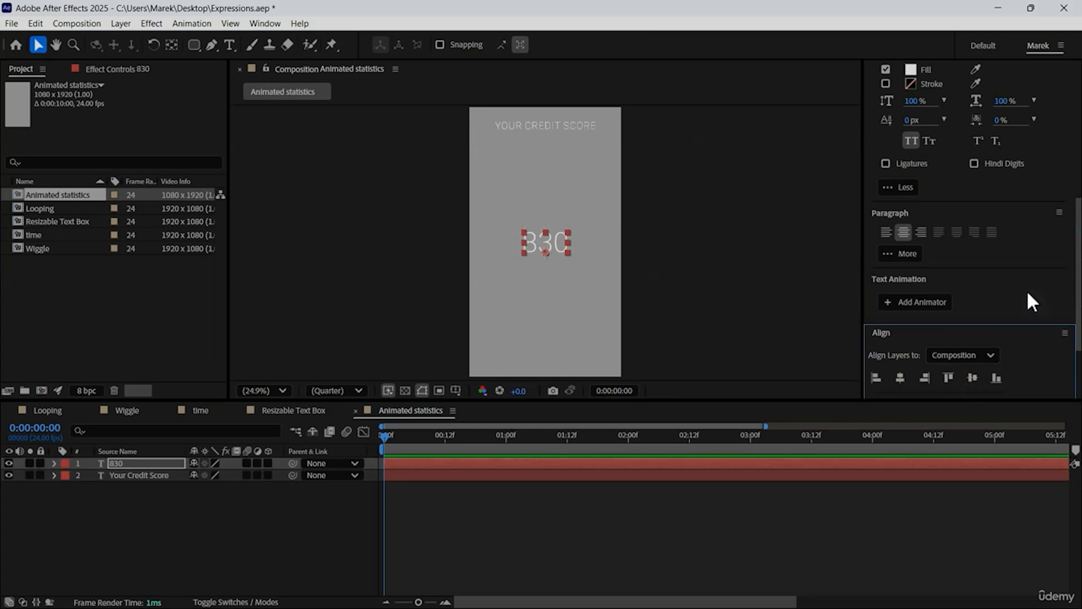
{"action": "left_click", "coordinate": [275, 390]}
{"action": "left_click", "coordinate": [271, 250]}
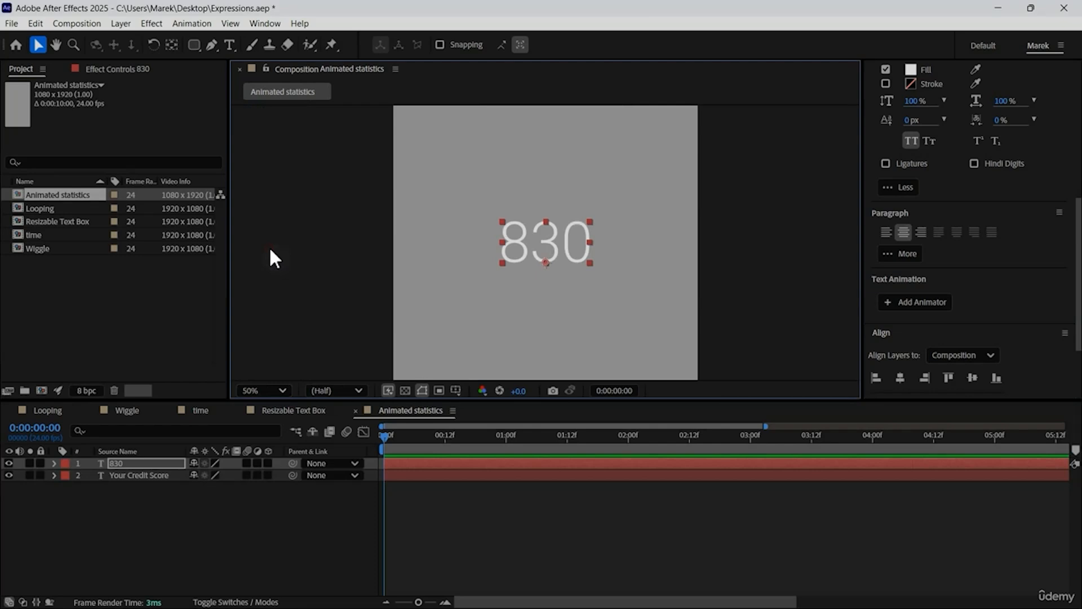
{"action": "key", "text": "ctrl+s"}
Apply the Slider Control expression control effect to the 830 text layer
{"action": "left_click", "coordinate": [142, 463]}
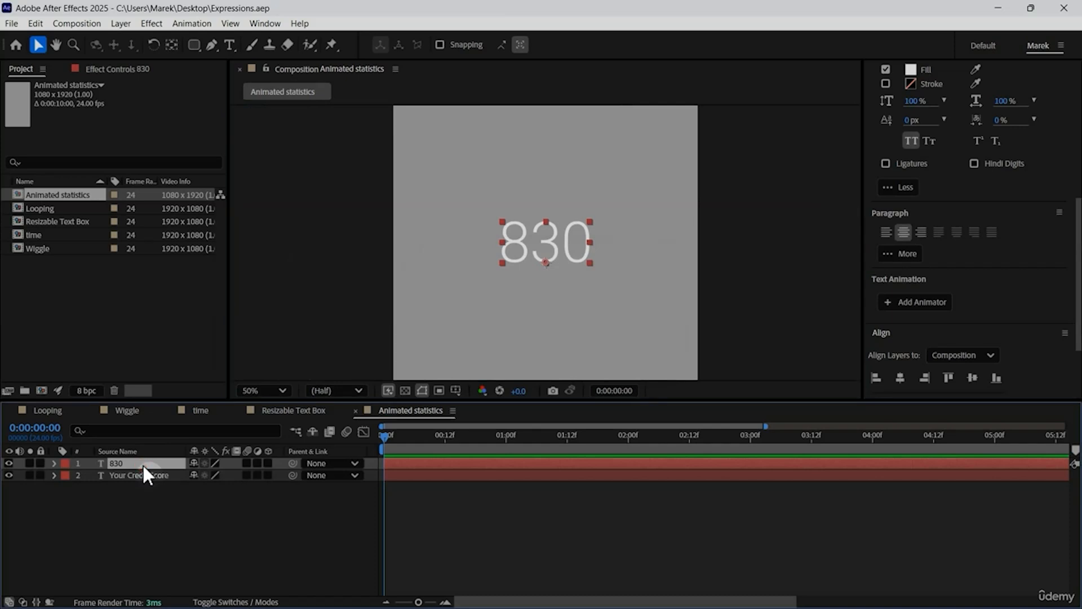
{"action": "left_click", "coordinate": [142, 23]}
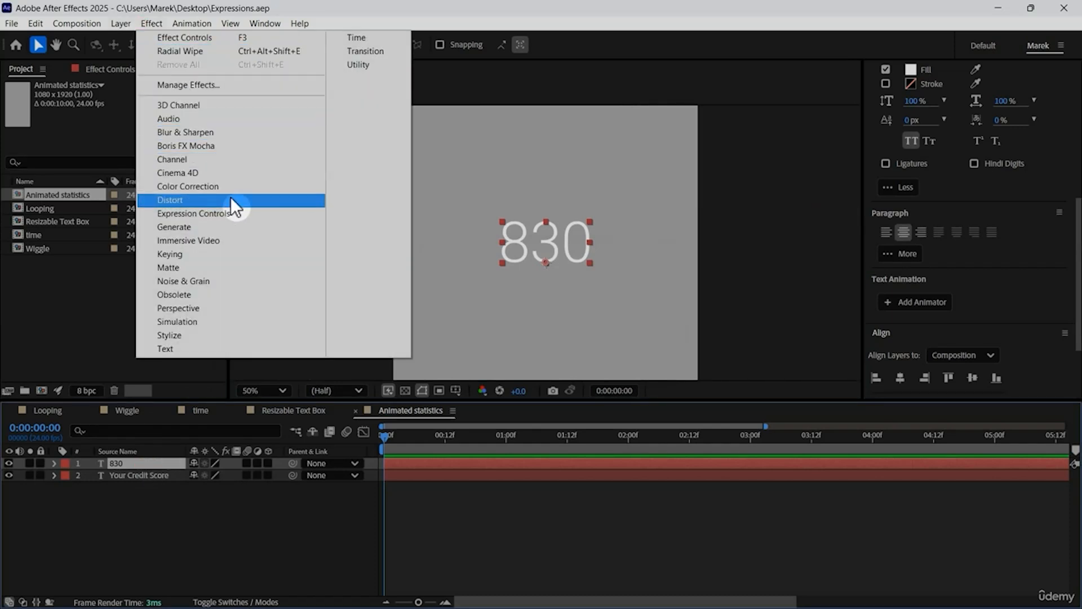
{"action": "mouse_move", "coordinate": [237, 213]}
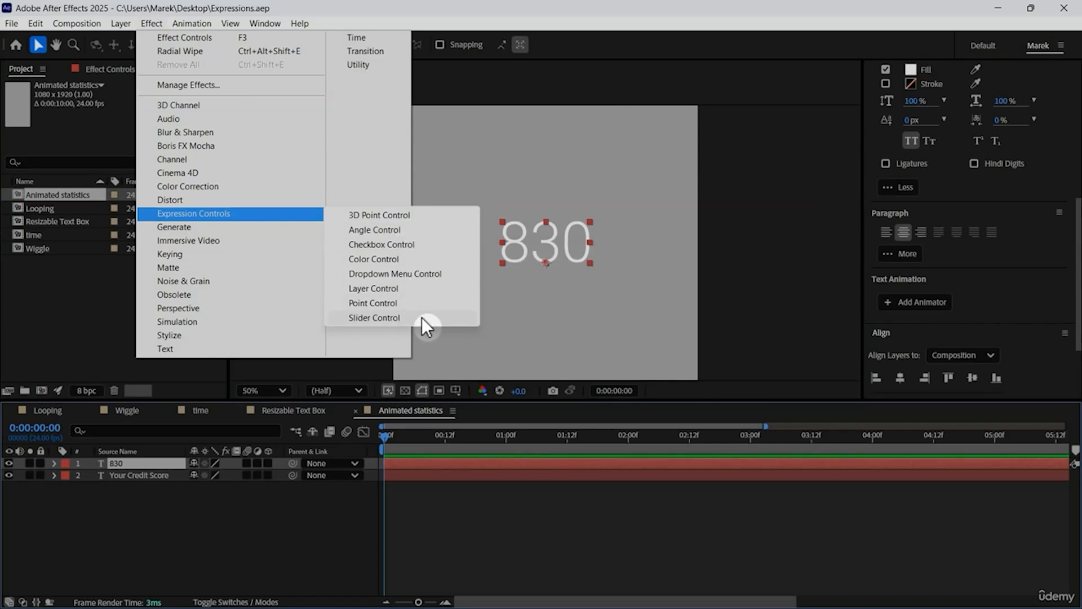
{"action": "left_click", "coordinate": [387, 319]}
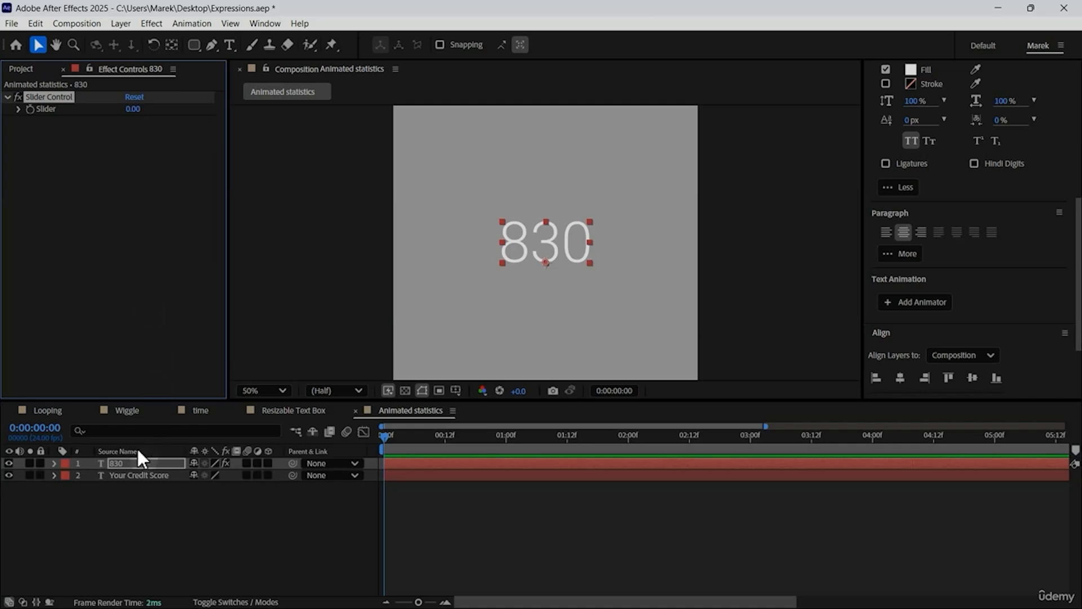
Link the 830 layer's Source Text to its Slider with an expression, test the Slider at 110 and undo that value
{"action": "left_click", "coordinate": [54, 464]}
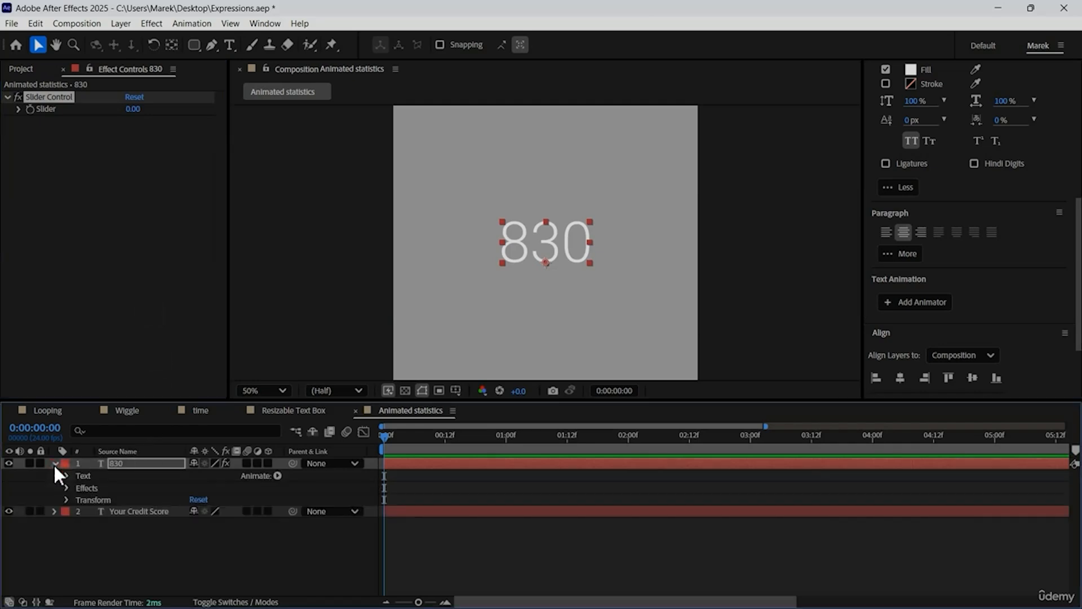
{"action": "left_click", "coordinate": [66, 475]}
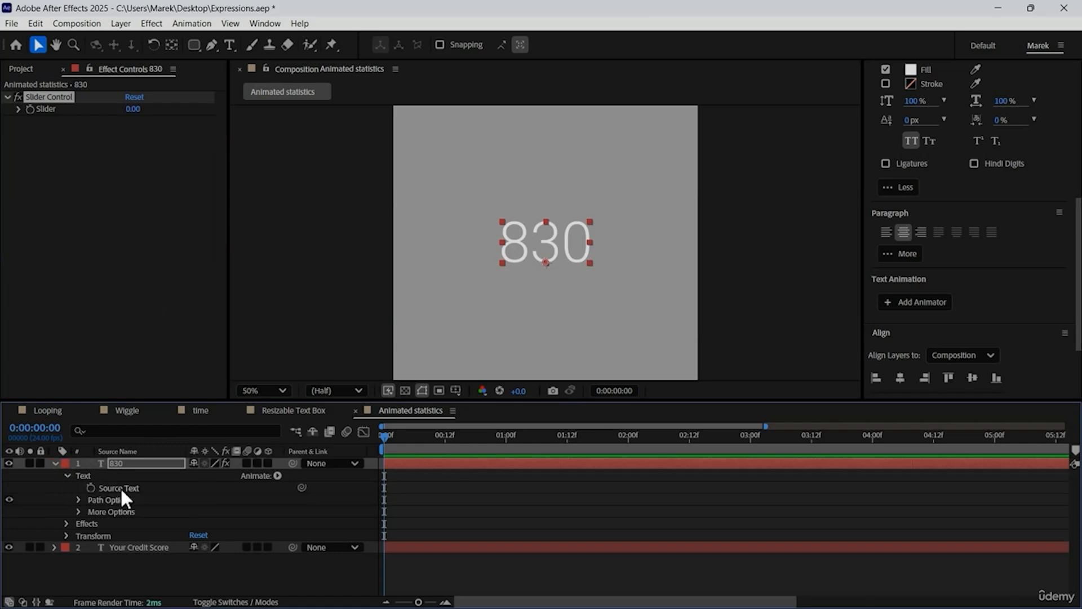
{"action": "left_click", "coordinate": [90, 487], "text": "alt"}
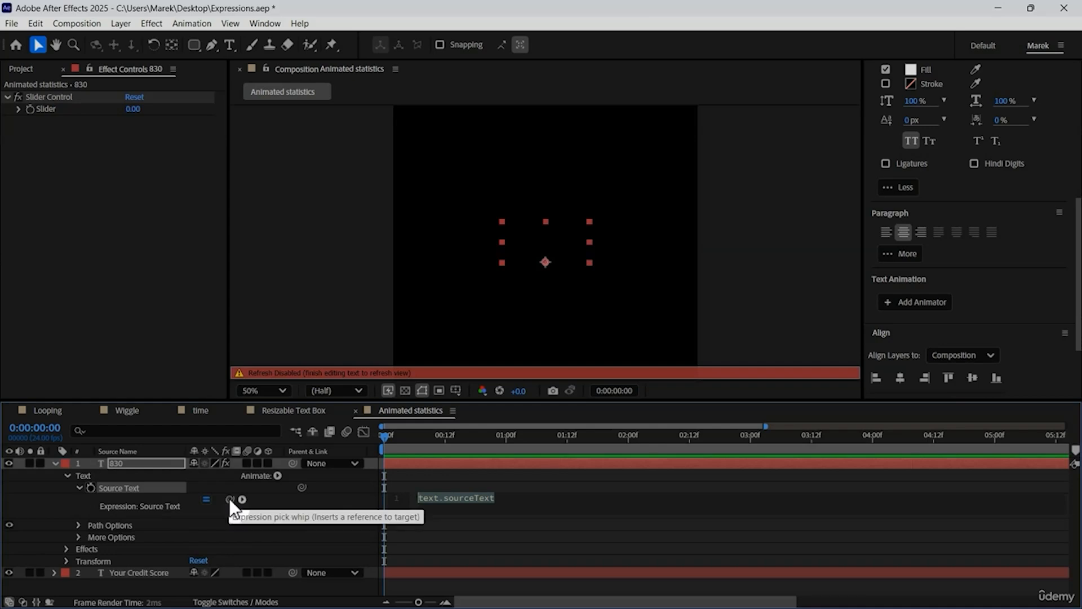
{"action": "left_click_drag", "start_coordinate": [229, 498], "coordinate": [51, 111]}
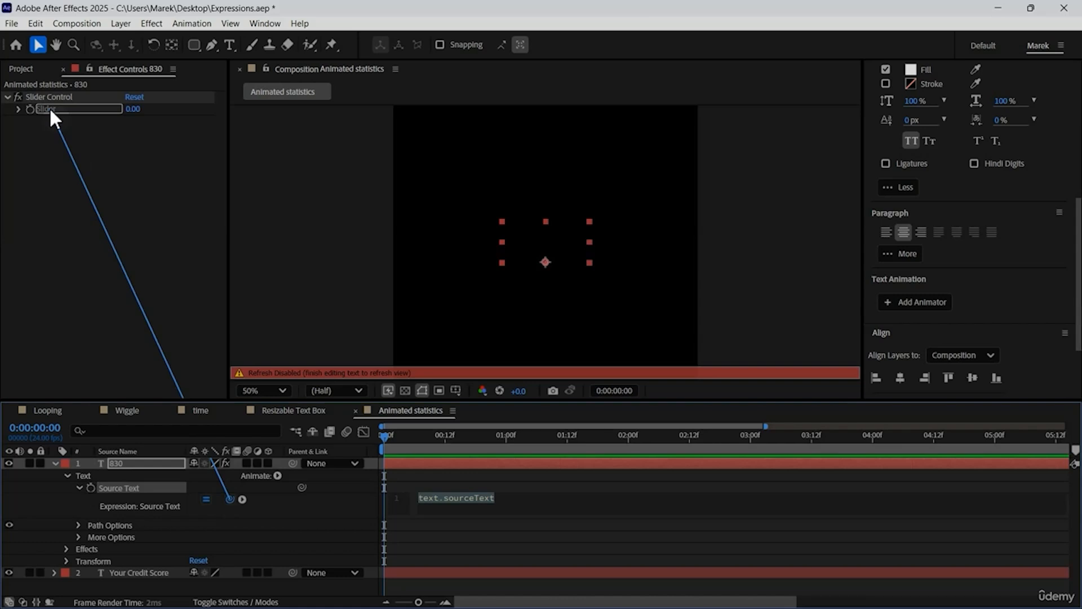
{"action": "left_click_drag", "start_coordinate": [51, 111], "coordinate": [51, 110]}
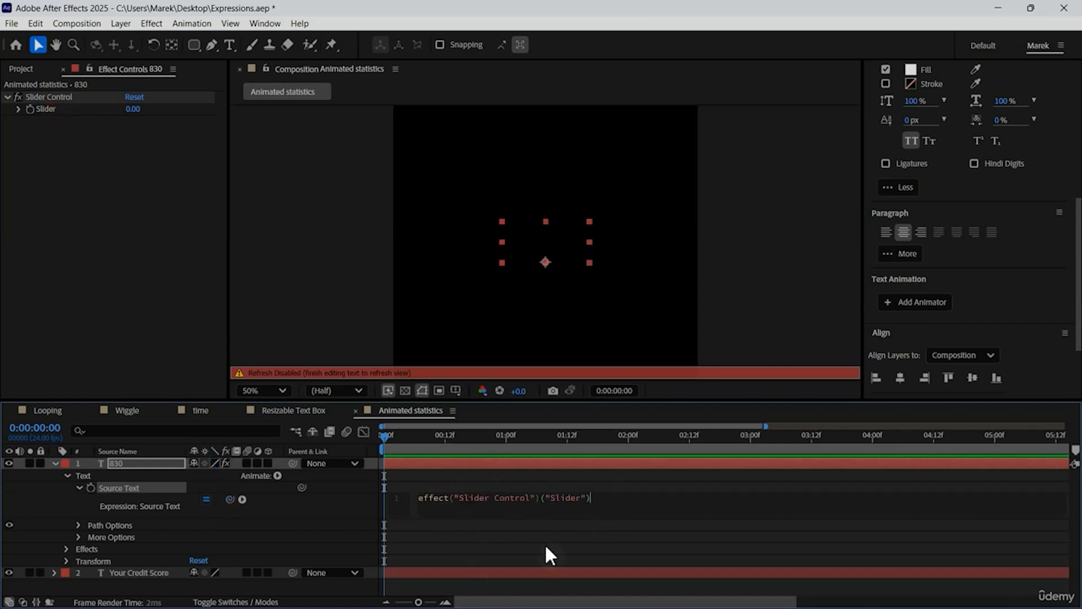
{"action": "left_click", "coordinate": [336, 504]}
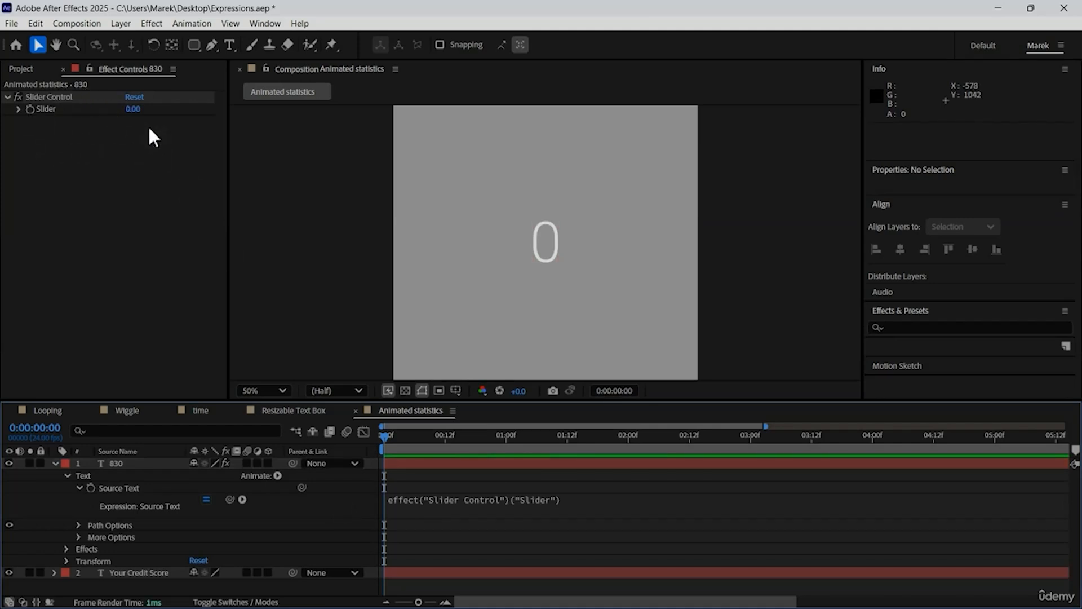
{"action": "left_click_drag", "start_coordinate": [136, 110], "coordinate": [218, 114]}
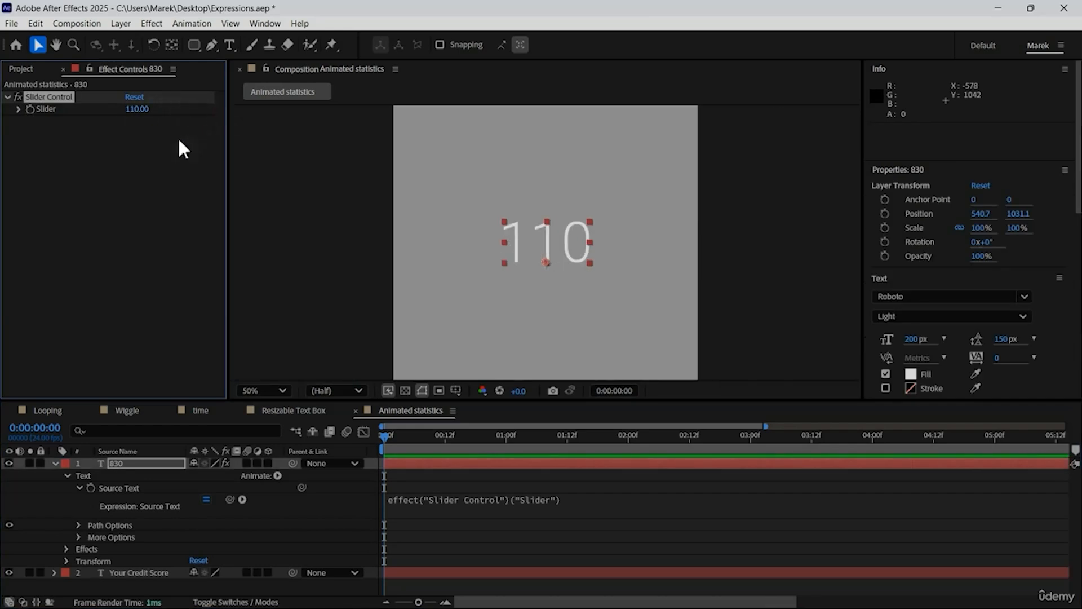
{"action": "key", "text": "ctrl+z"}
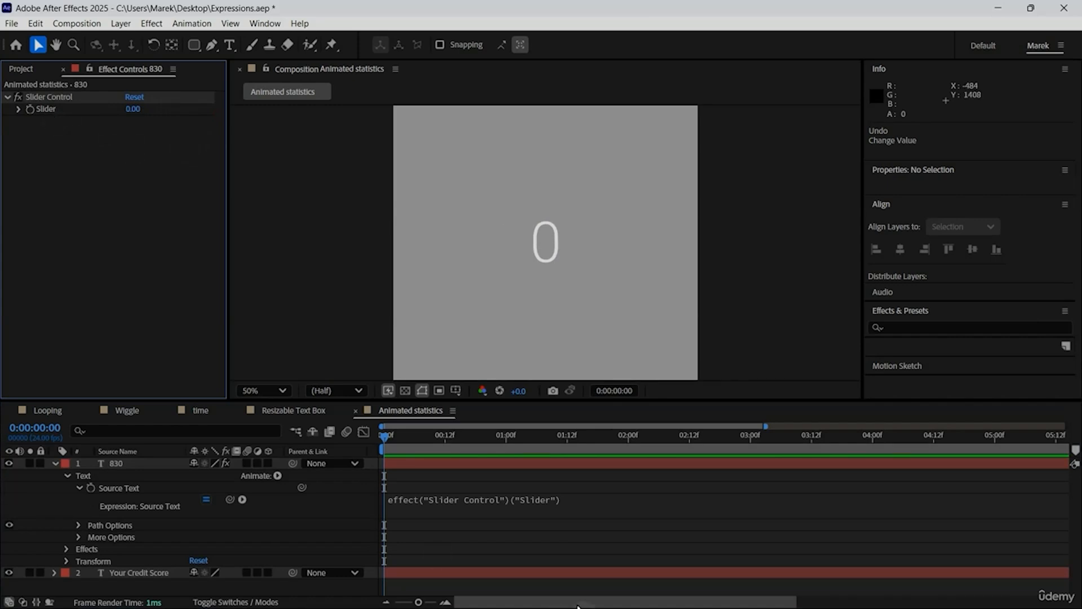
Keyframe the Slider at 0 at the start and 830 at 4 seconds, and preview the animation
{"action": "left_click", "coordinate": [31, 110]}
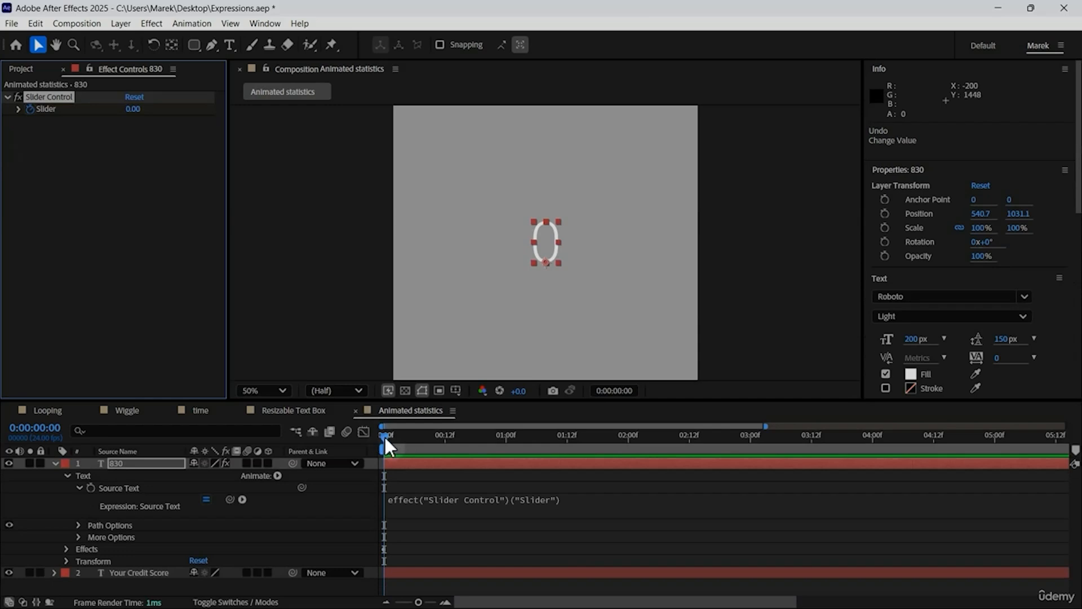
{"action": "left_click_drag", "start_coordinate": [385, 437], "coordinate": [435, 437]}
{"action": "left_click_drag", "start_coordinate": [570, 433], "coordinate": [874, 443]}
{"action": "left_click", "coordinate": [874, 443]}
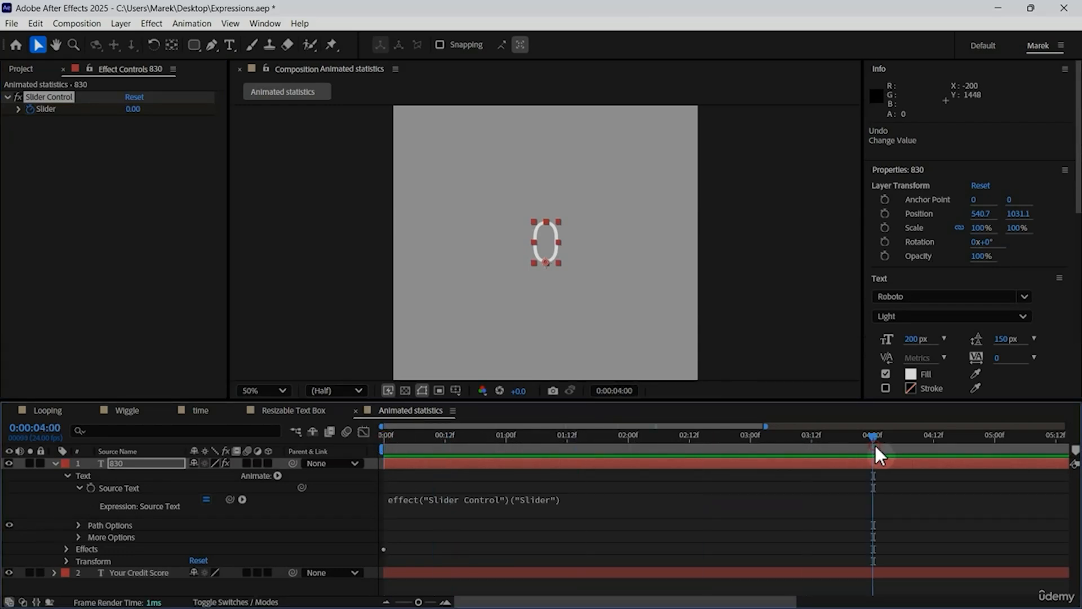
{"action": "key", "text": "minus"}
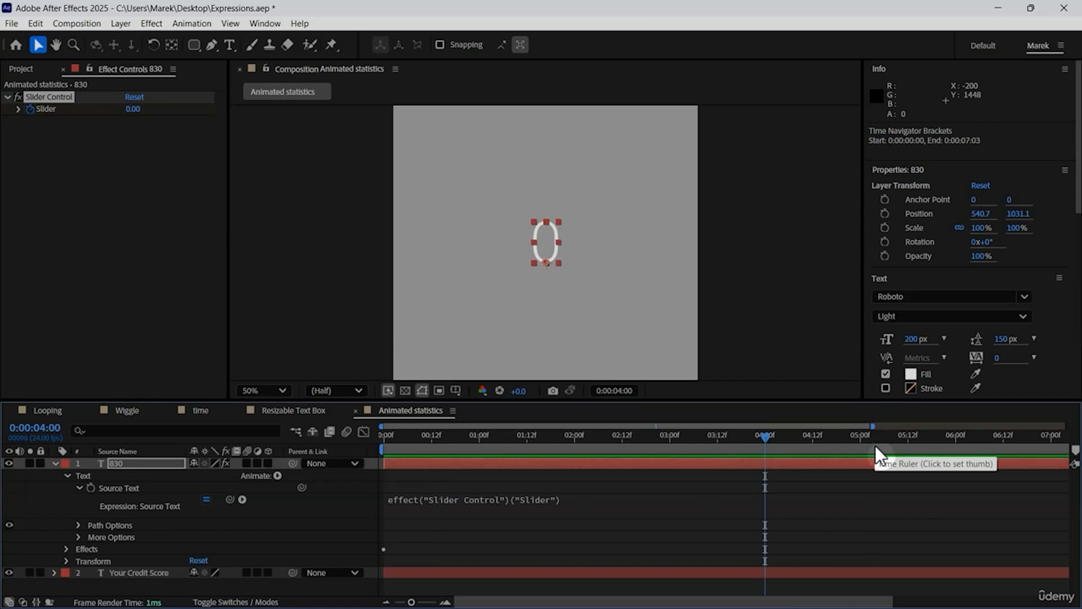
{"action": "key", "text": "minus"}
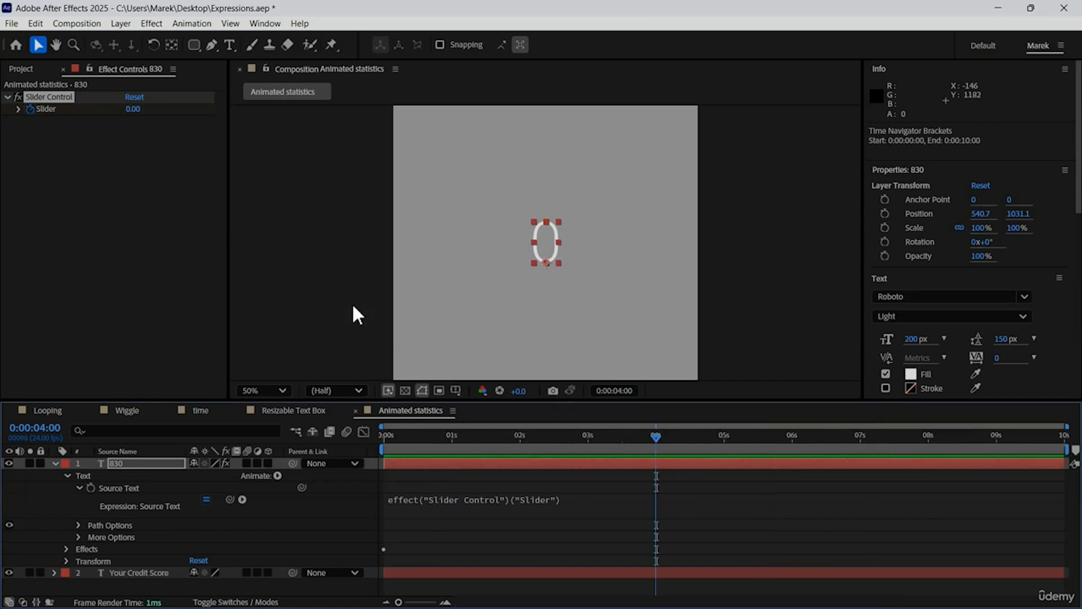
{"action": "left_click", "coordinate": [132, 108]}
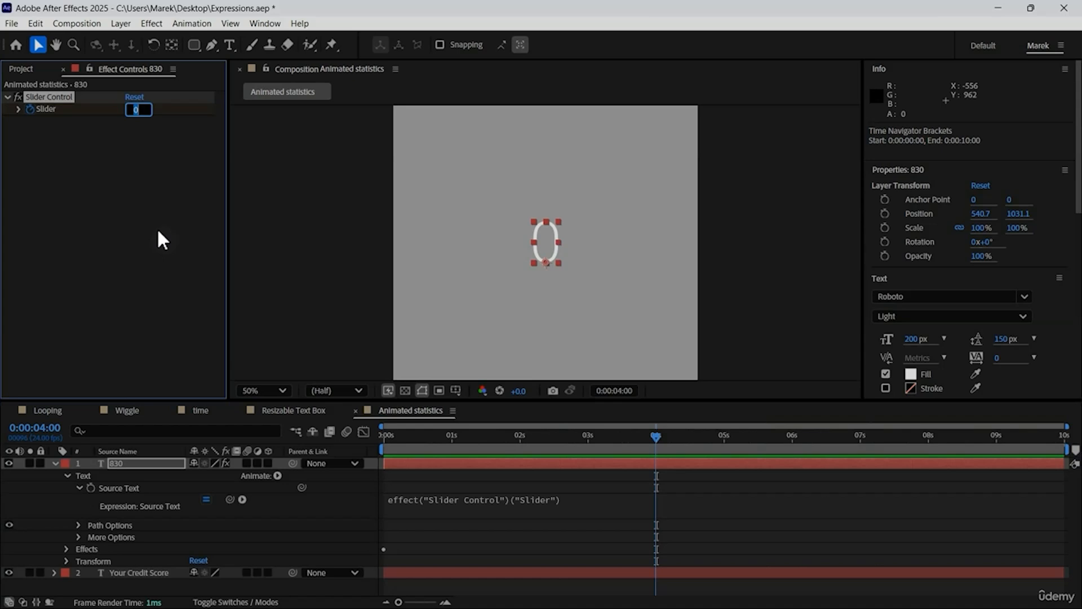
{"action": "type", "text": "83"}
{"action": "key", "text": "Return"}
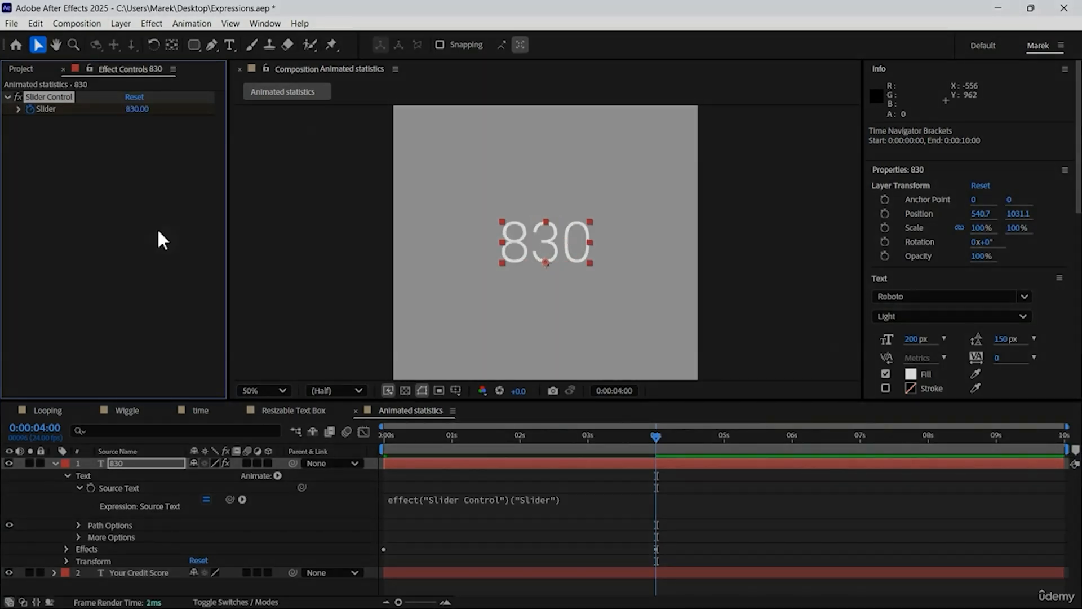
{"action": "key", "text": "space"}
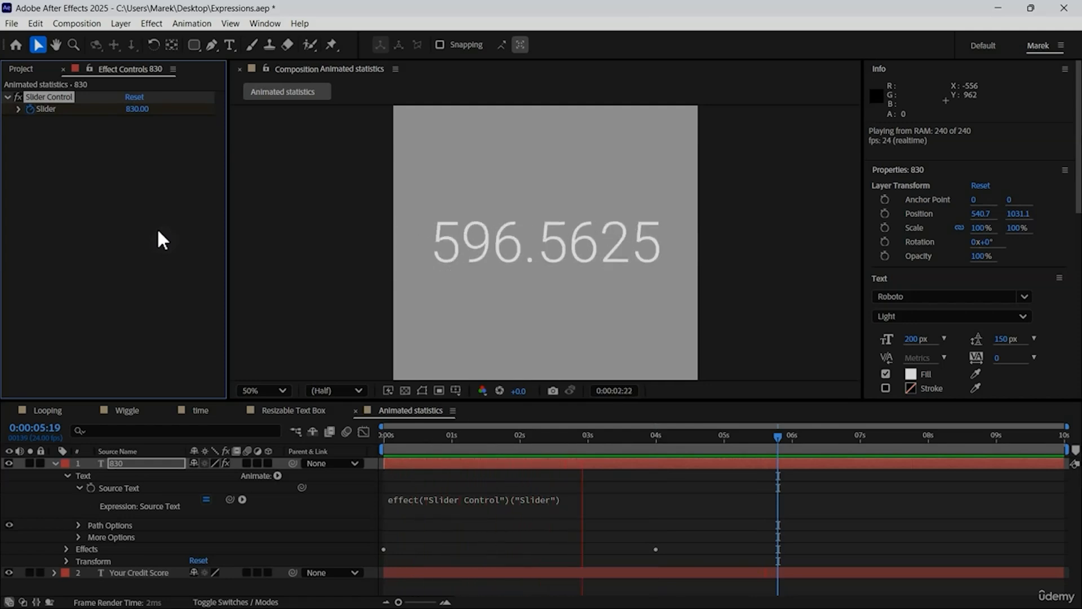
{"action": "key", "text": "space"}
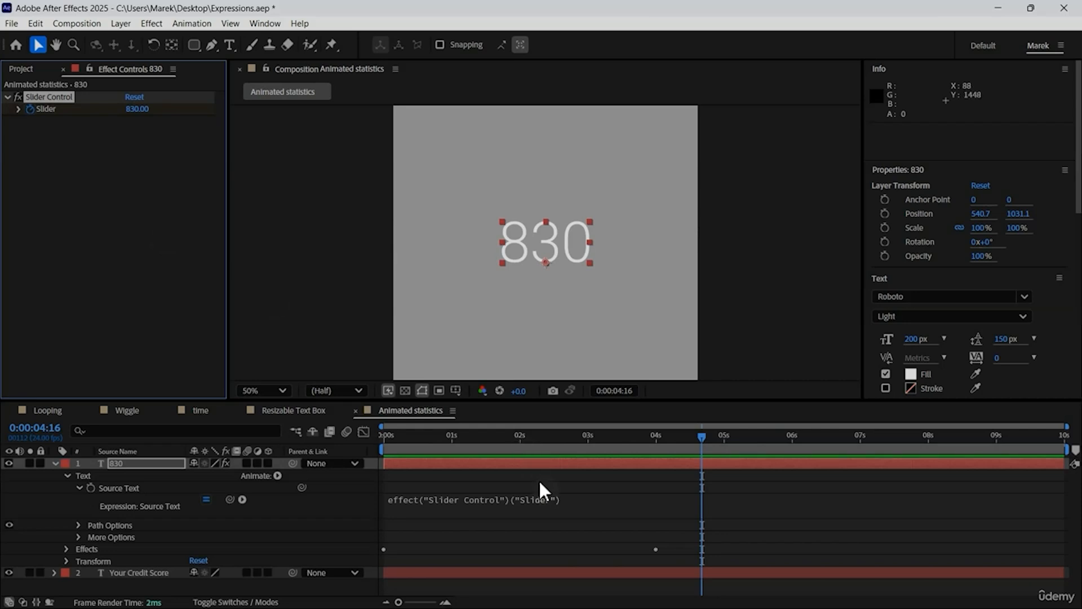
Extend the Source Text expression to effect("Slider Control")("Slider").value.toFixed(0) and preview the count
{"action": "left_click", "coordinate": [537, 499]}
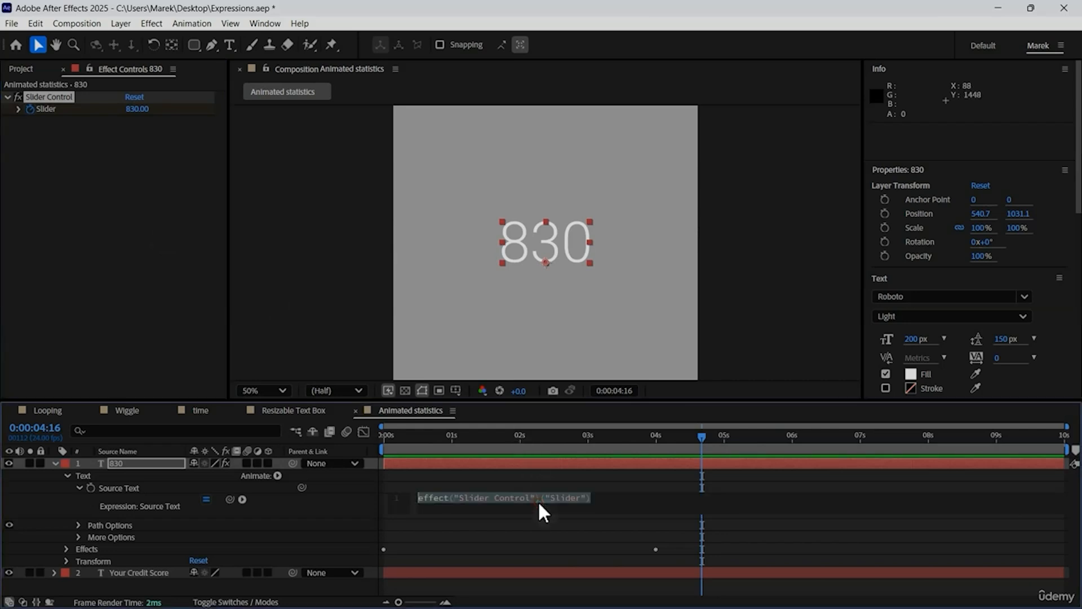
{"action": "left_click", "coordinate": [610, 498]}
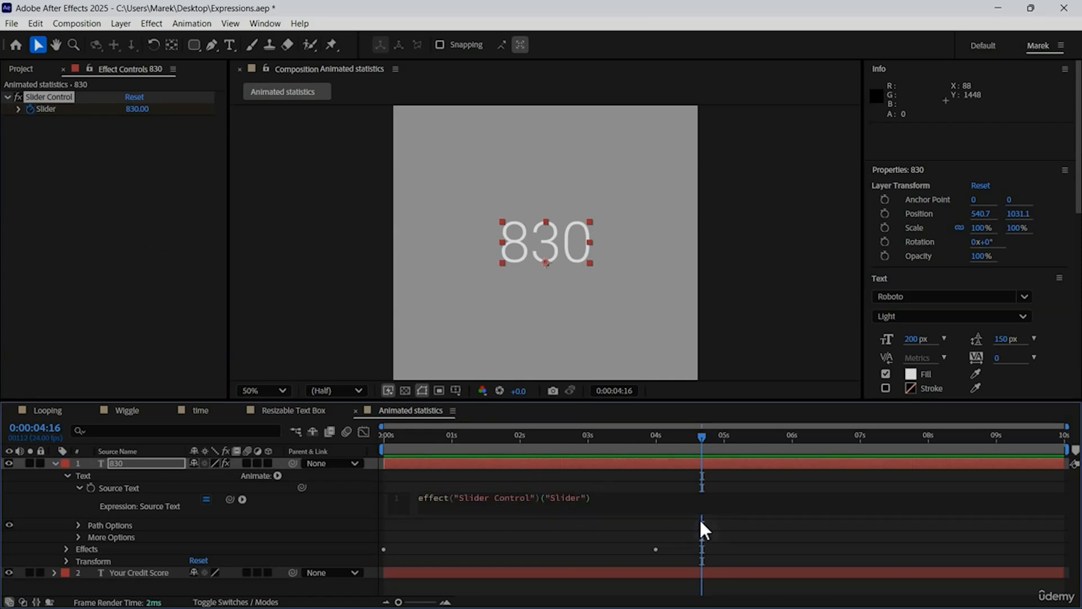
{"action": "type", "text": ".va"}
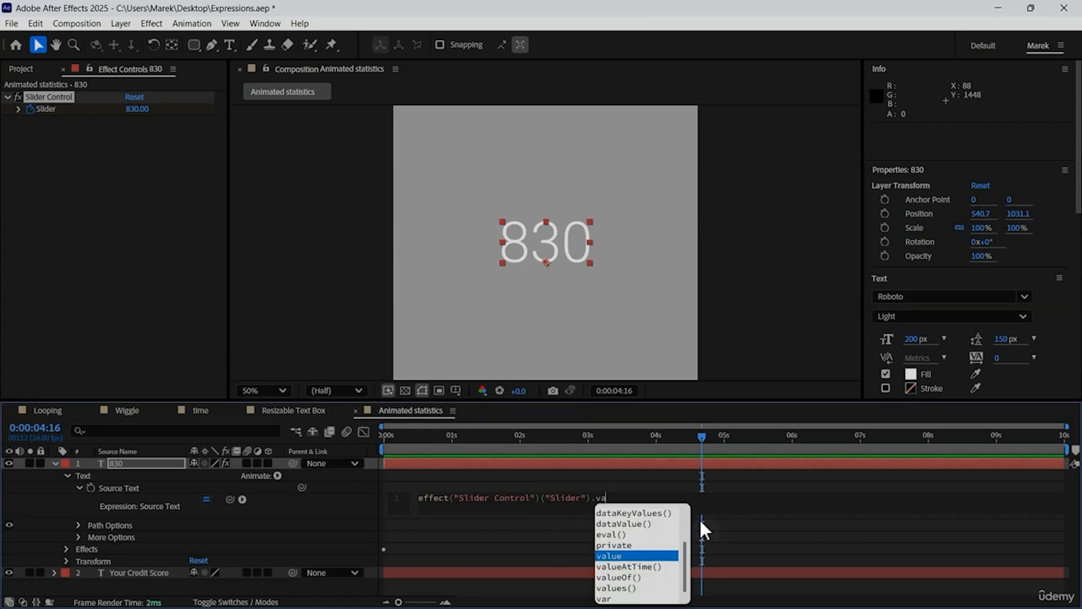
{"action": "key", "text": "Return"}
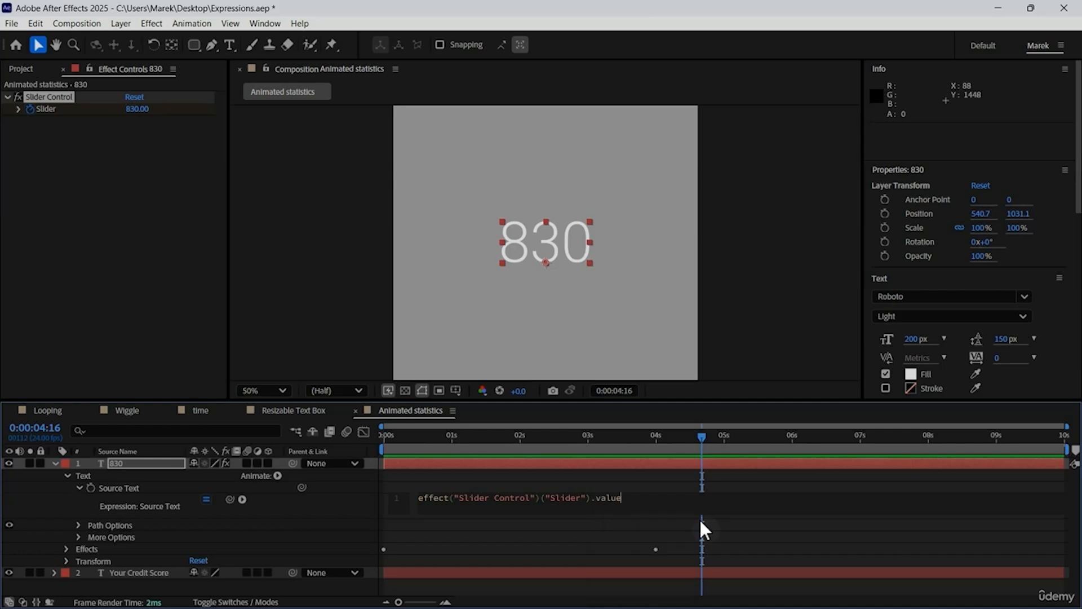
{"action": "type", "text": ".tof"}
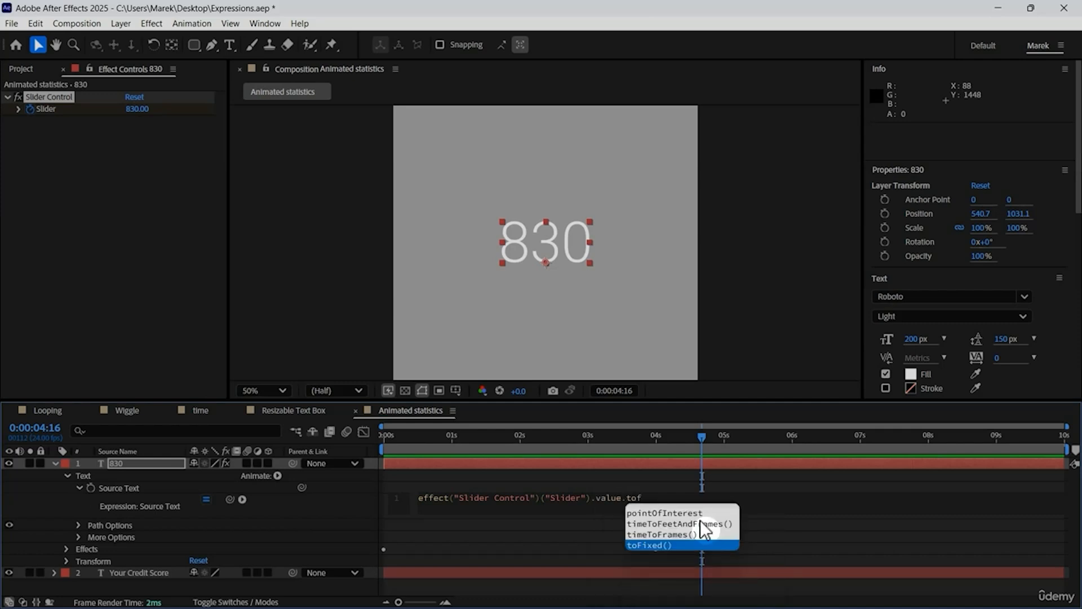
{"action": "key", "text": "Return"}
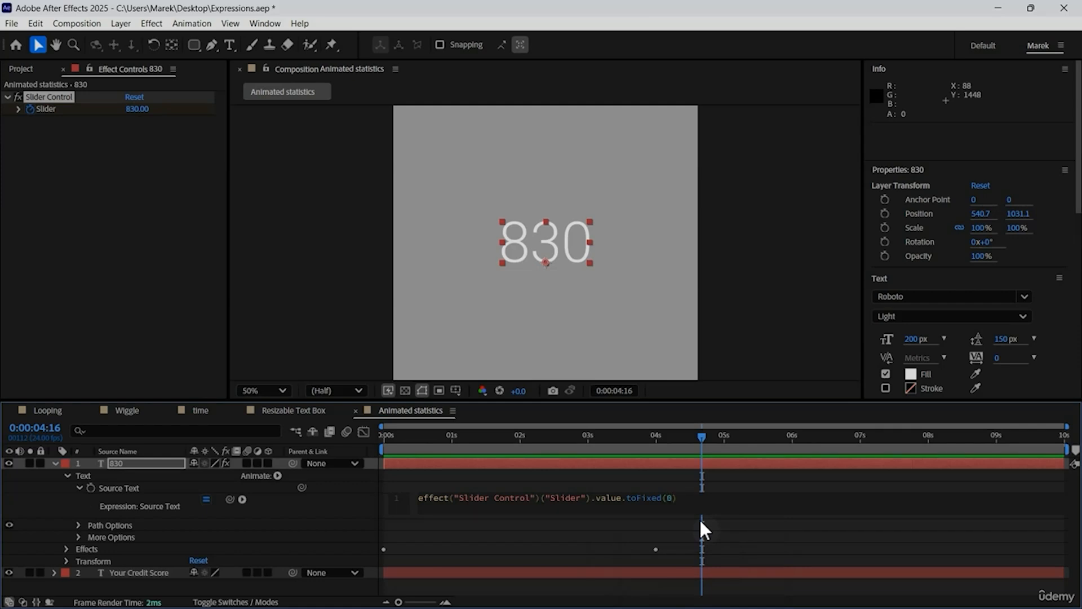
{"action": "left_click", "coordinate": [348, 508]}
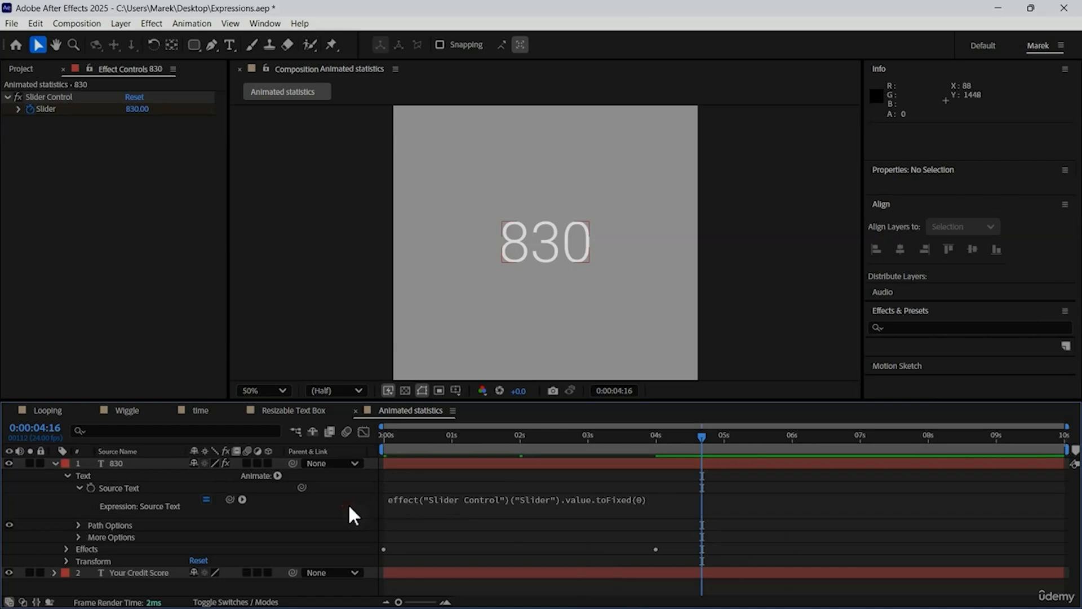
{"action": "key", "text": "space"}
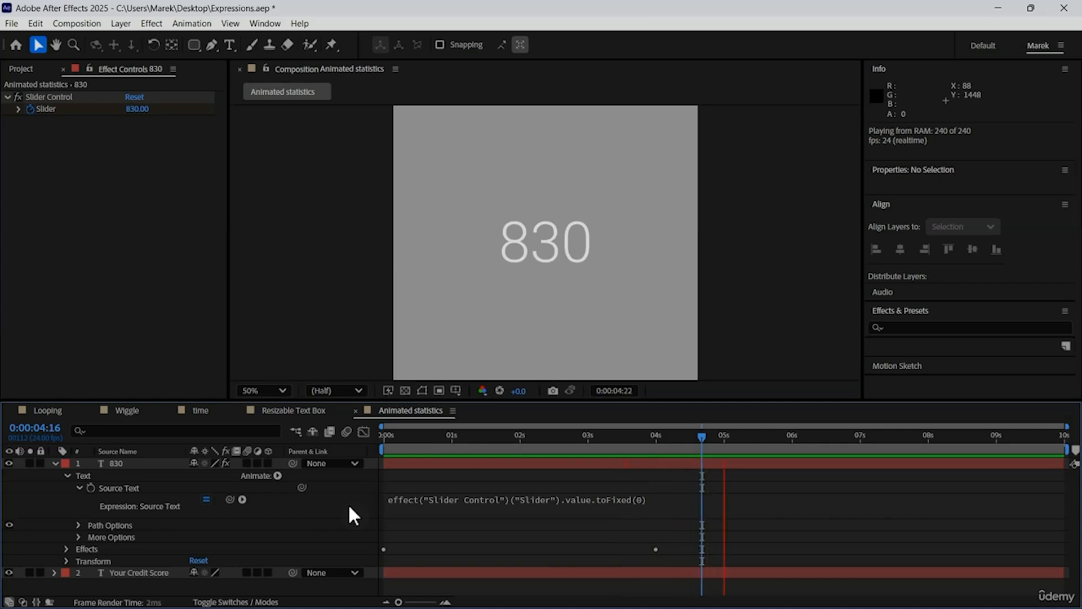
{"action": "key", "text": "space"}
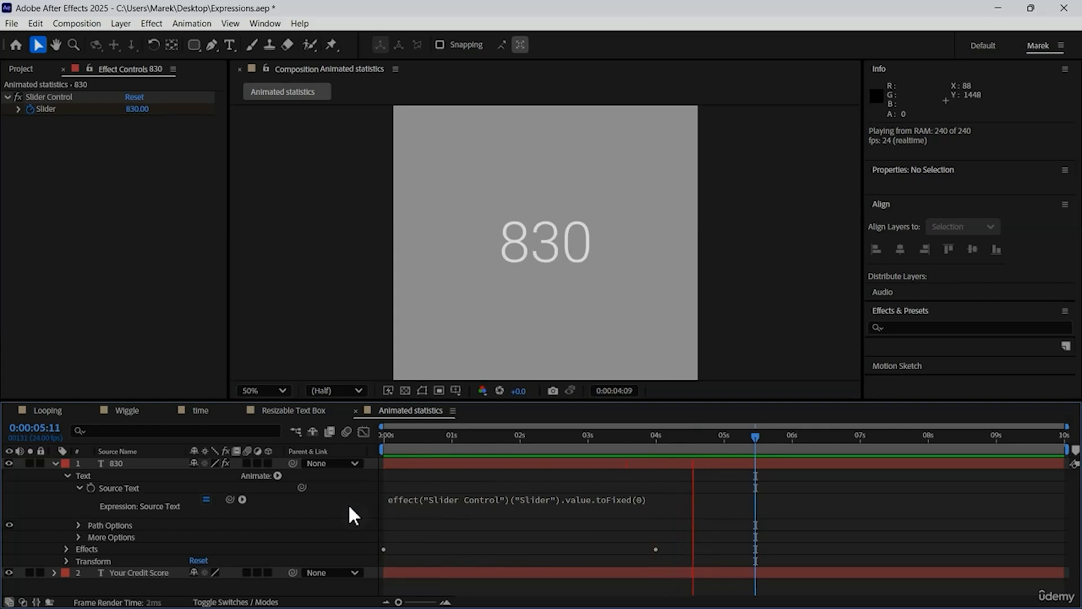
Change the 830 layer's Source Text expression to toFixed(2) and preview the count with two decimals
{"action": "key", "text": "space"}
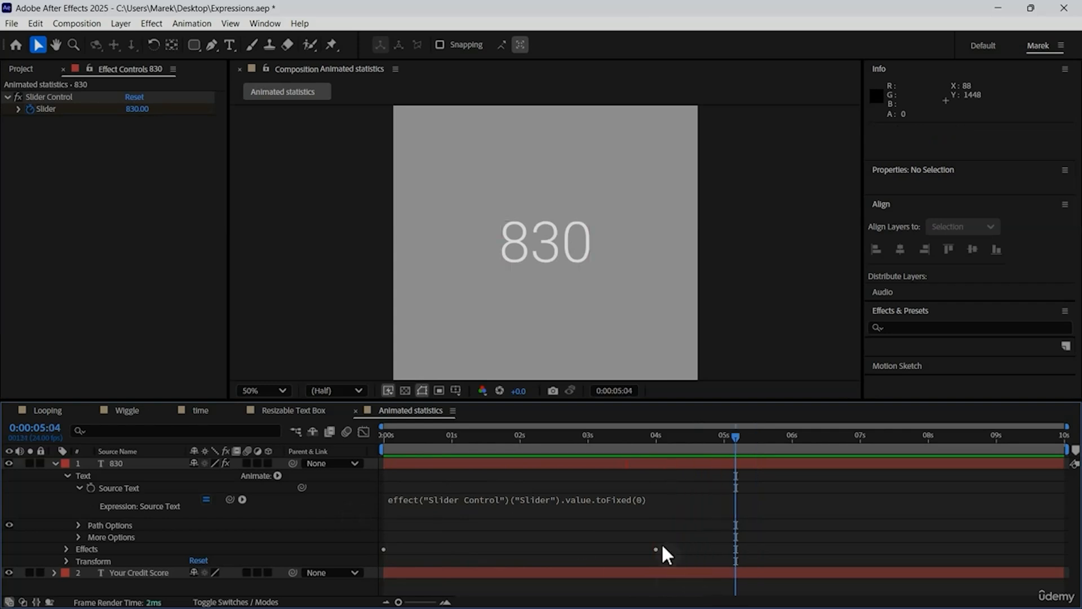
{"action": "left_click", "coordinate": [643, 499]}
{"action": "left_click", "coordinate": [671, 497]}
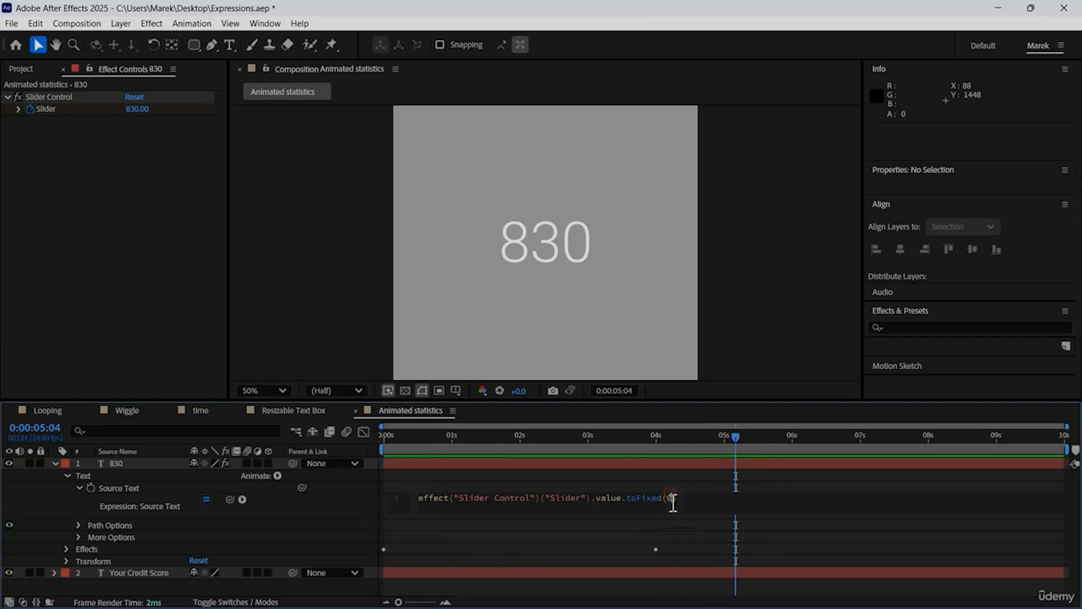
{"action": "type", "text": ")"}
{"action": "left_click", "coordinate": [362, 514]}
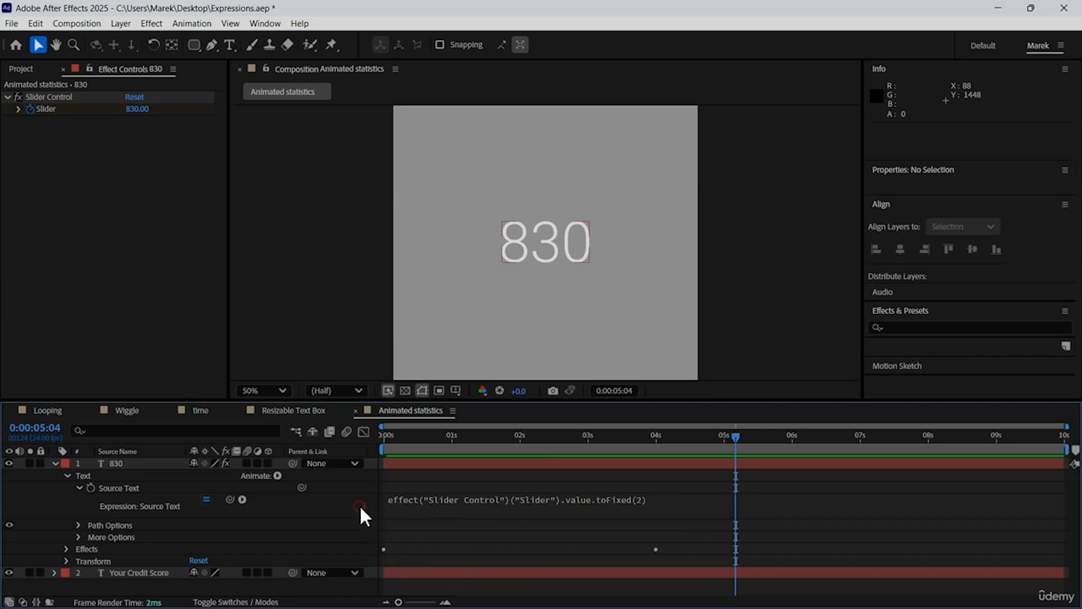
{"action": "key", "text": "space"}
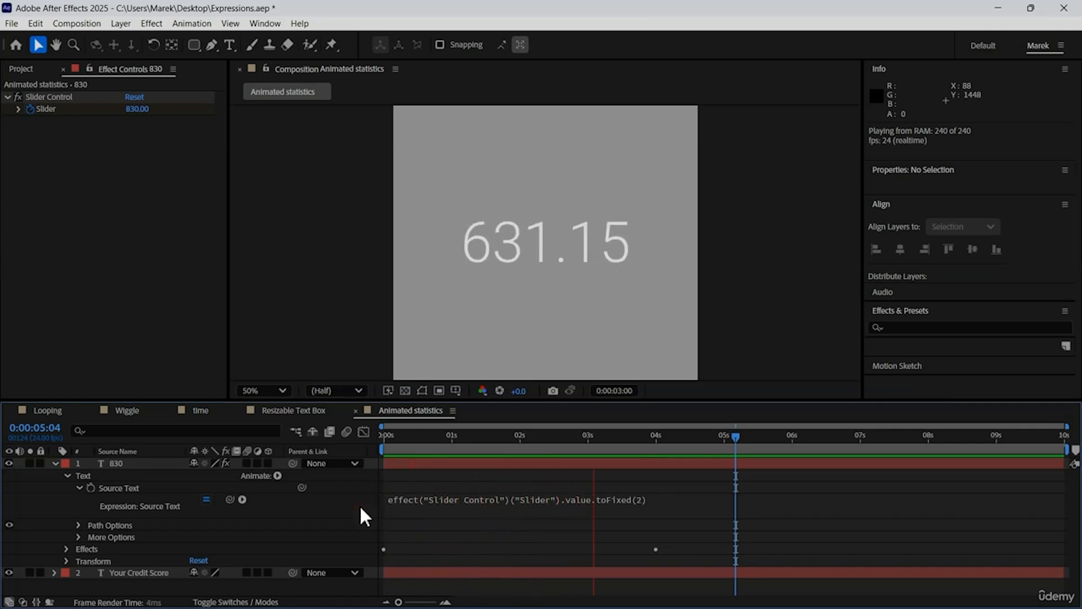
{"action": "key", "text": "space"}
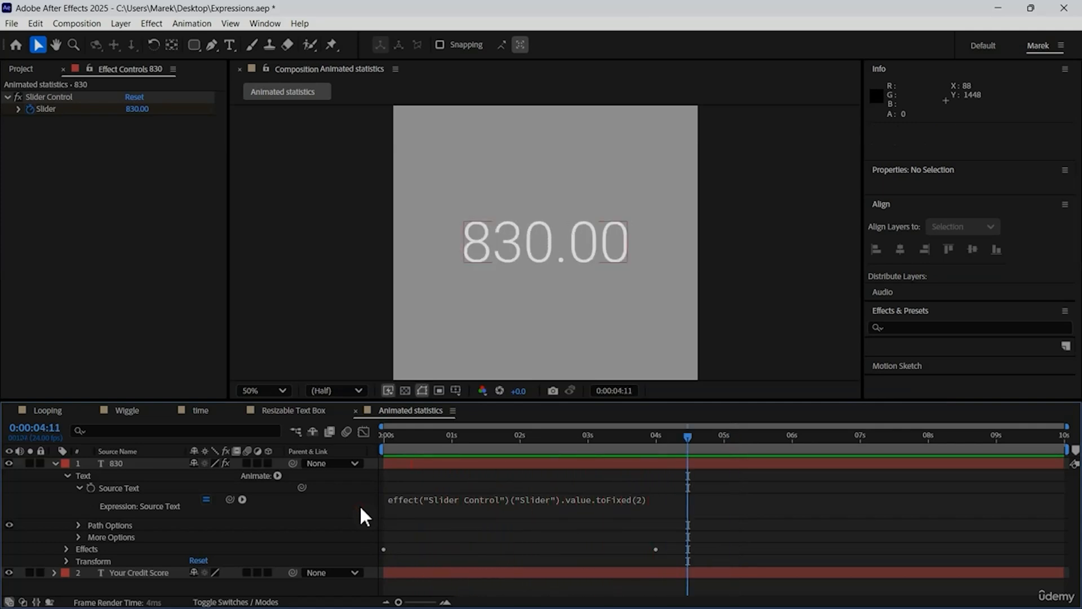
Set the toFixed argument in the 830 layer's Source Text expression back to 0
{"action": "left_click", "coordinate": [654, 497]}
{"action": "key", "text": "Right"}
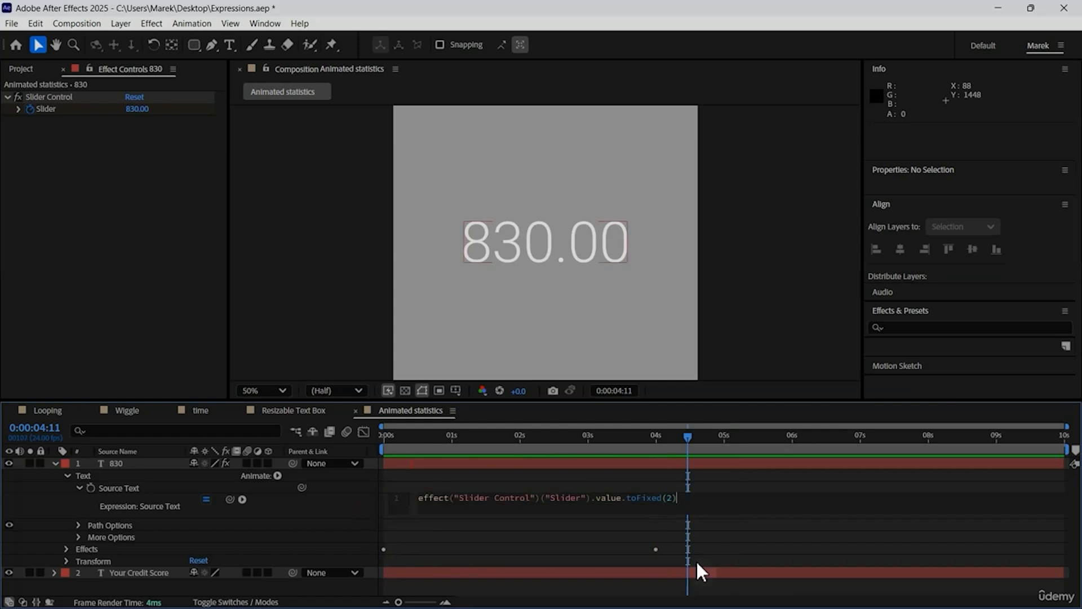
{"action": "key", "text": "Left"}
{"action": "key", "text": "shift+Left"}
{"action": "type", "text": "0"}
{"action": "left_click", "coordinate": [364, 509]}
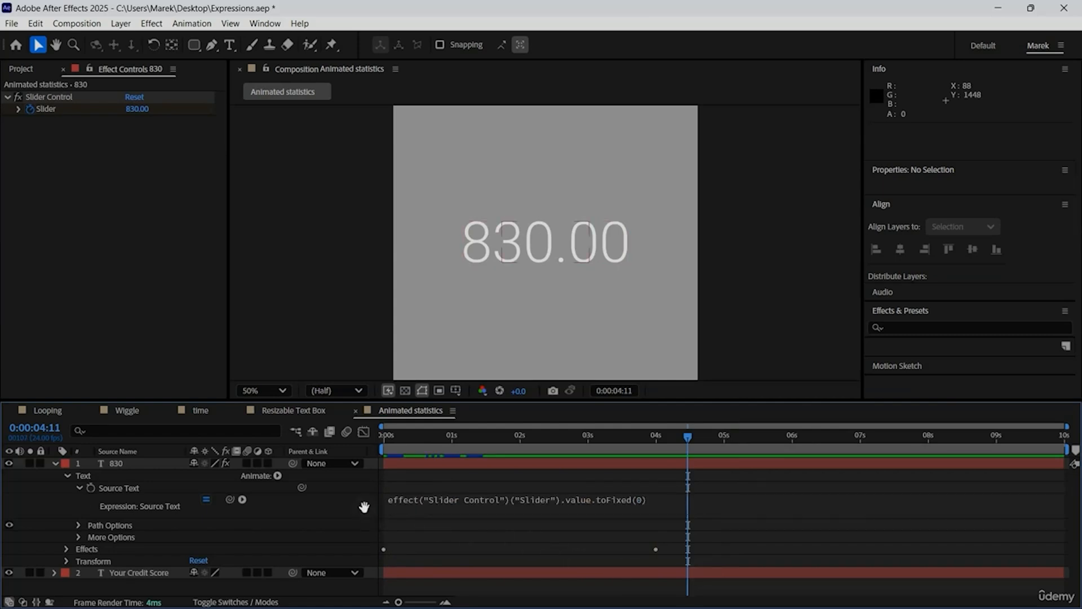
Preview the whole-number count with the entire composition fitted in the viewer, then replay it from the start
{"action": "key", "text": "space"}
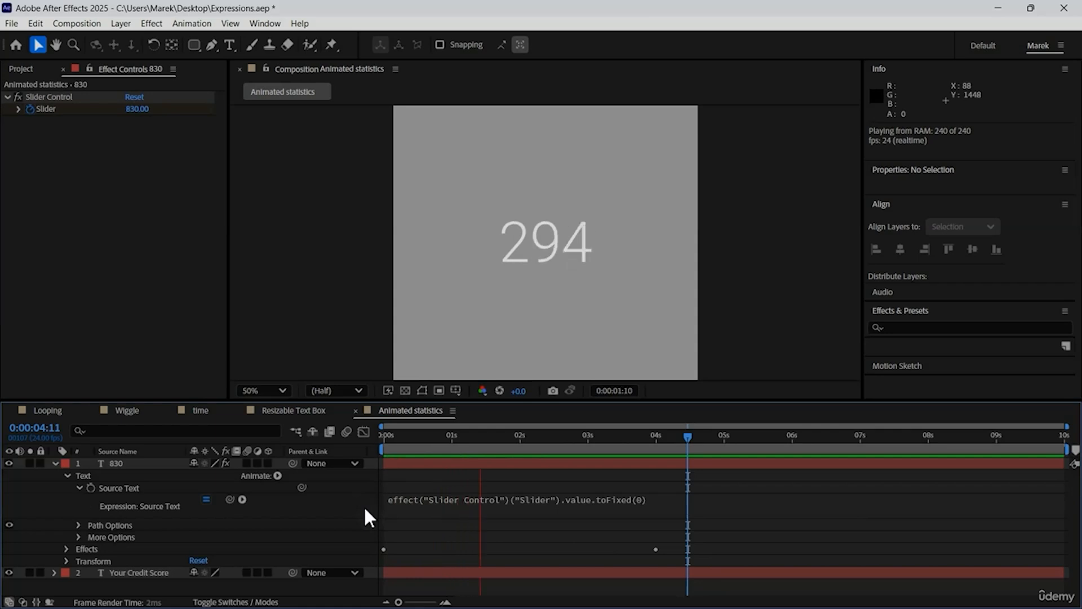
{"action": "key", "text": "shift+slash"}
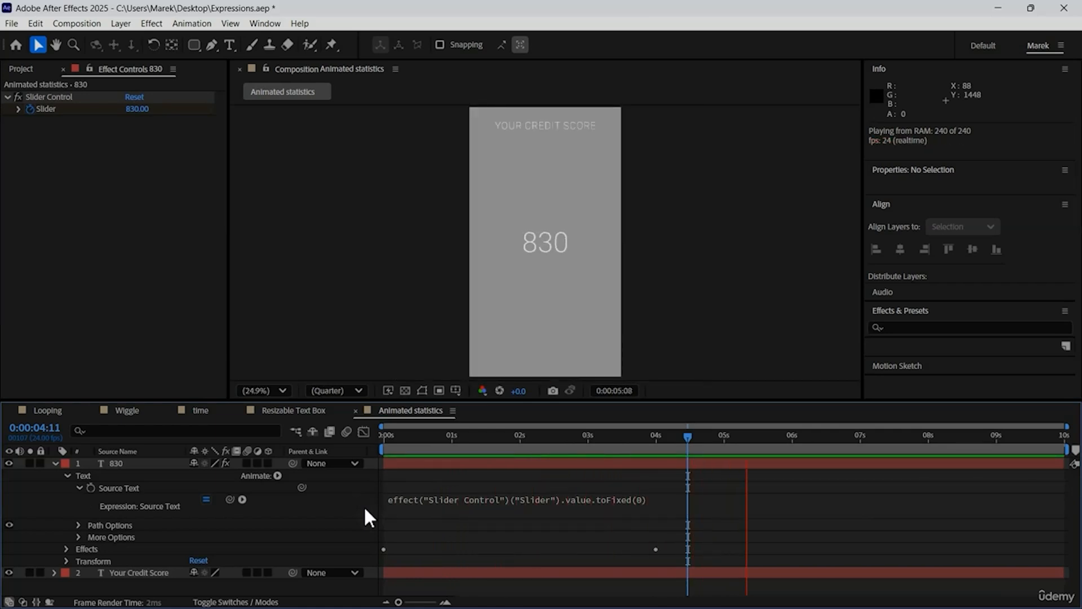
{"action": "key", "text": "space"}
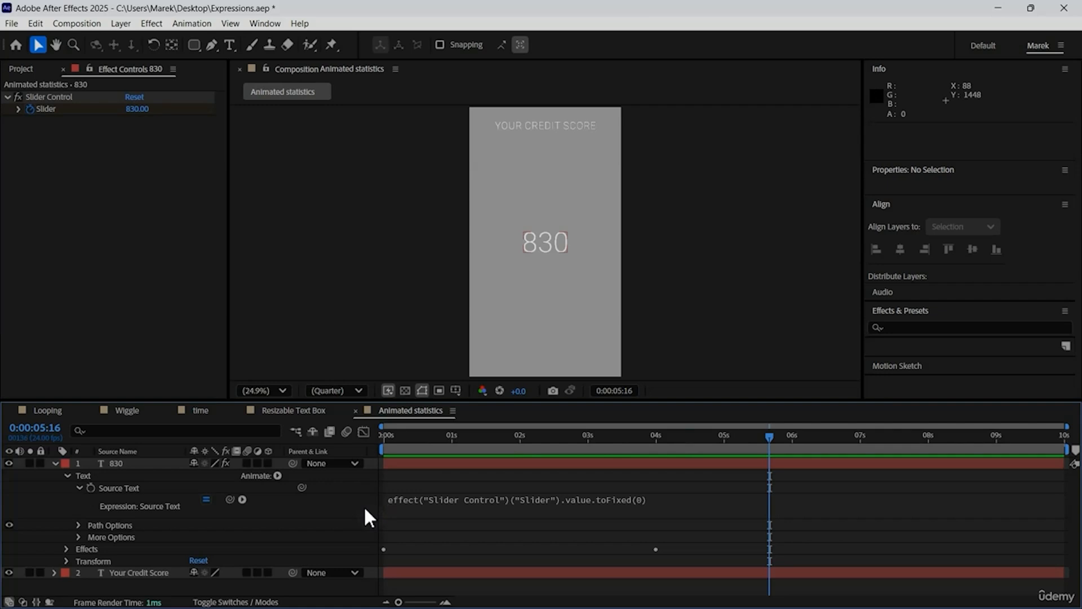
{"action": "key", "text": "space"}
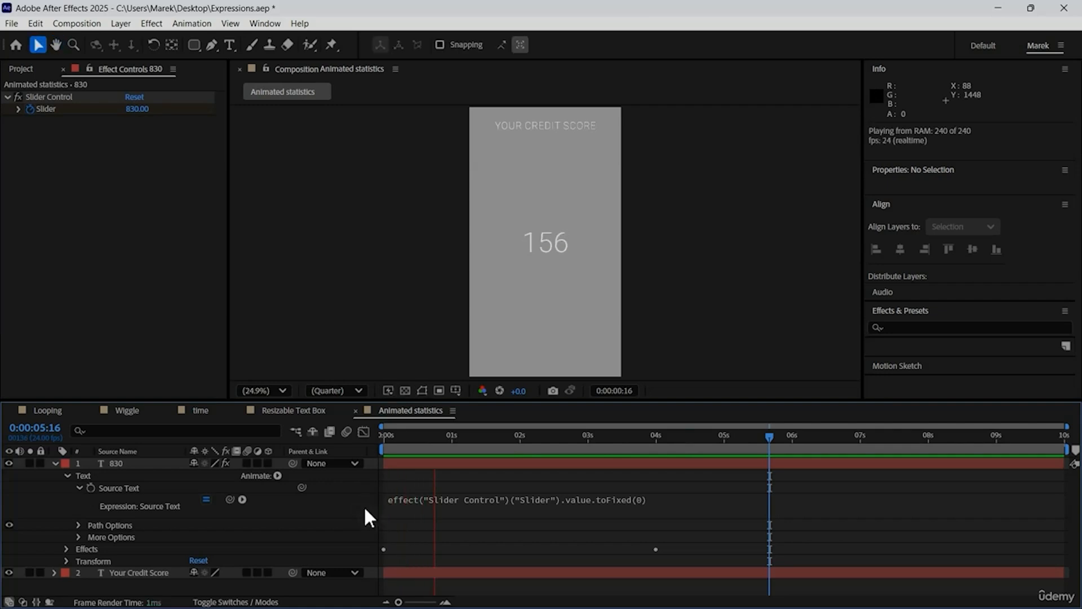